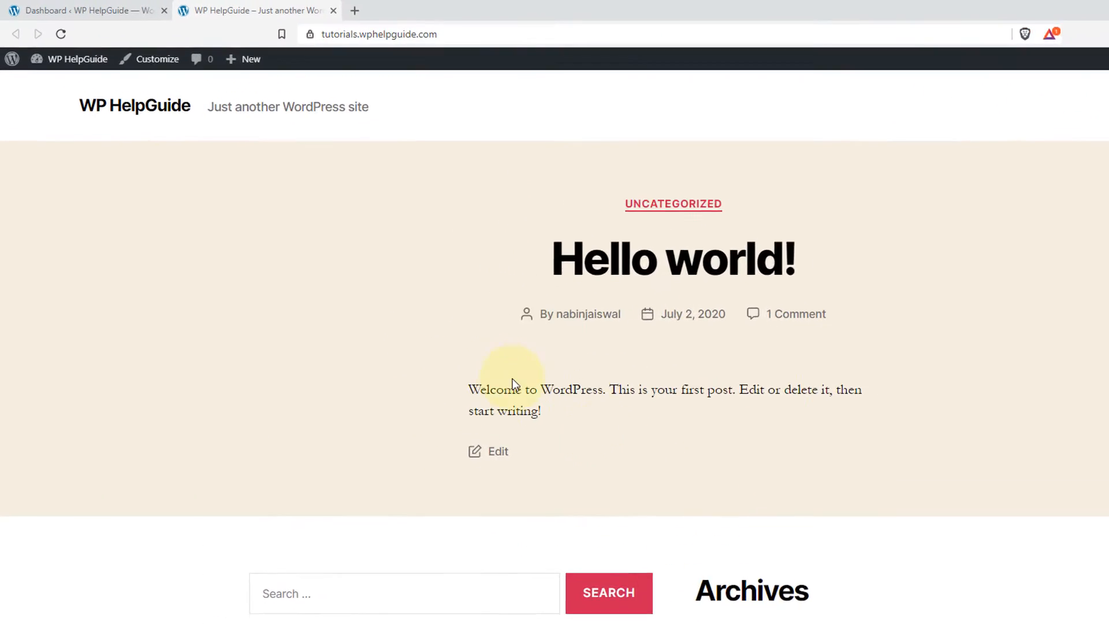
# Return to the WordPress dashboard and start a new blog post.
pyautogui.click(128, 7)
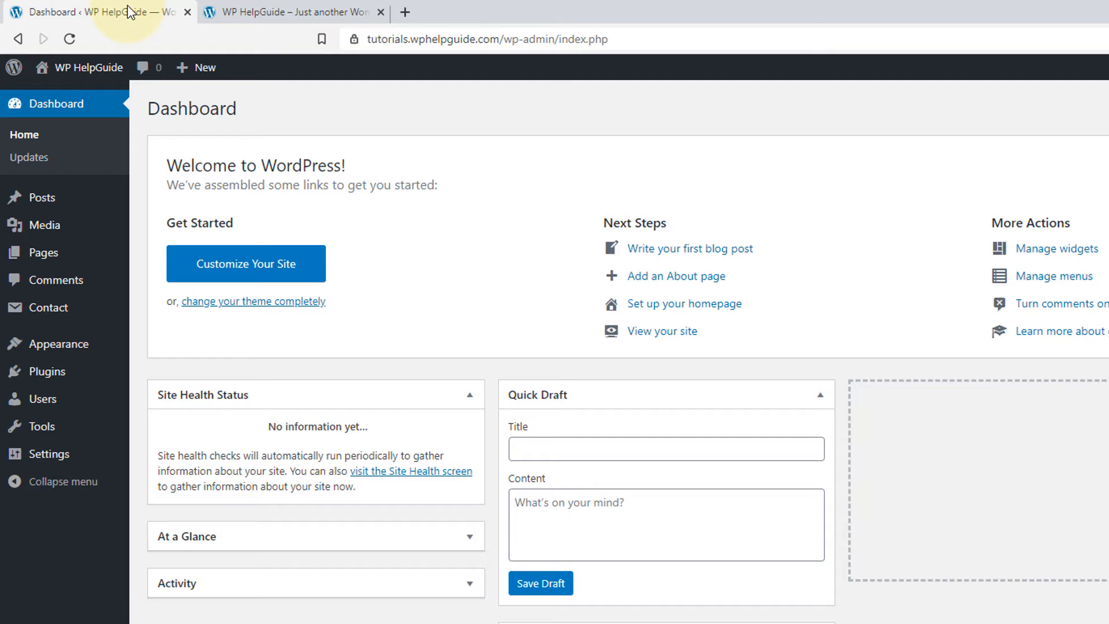
pyautogui.moveTo(26, 202)
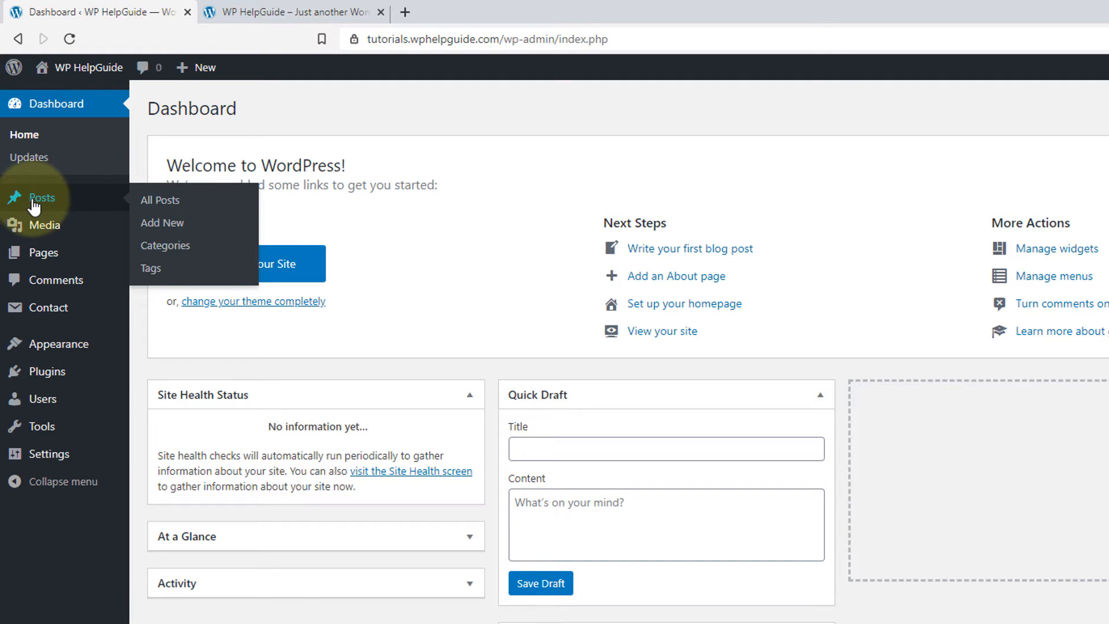
pyautogui.click(175, 231)
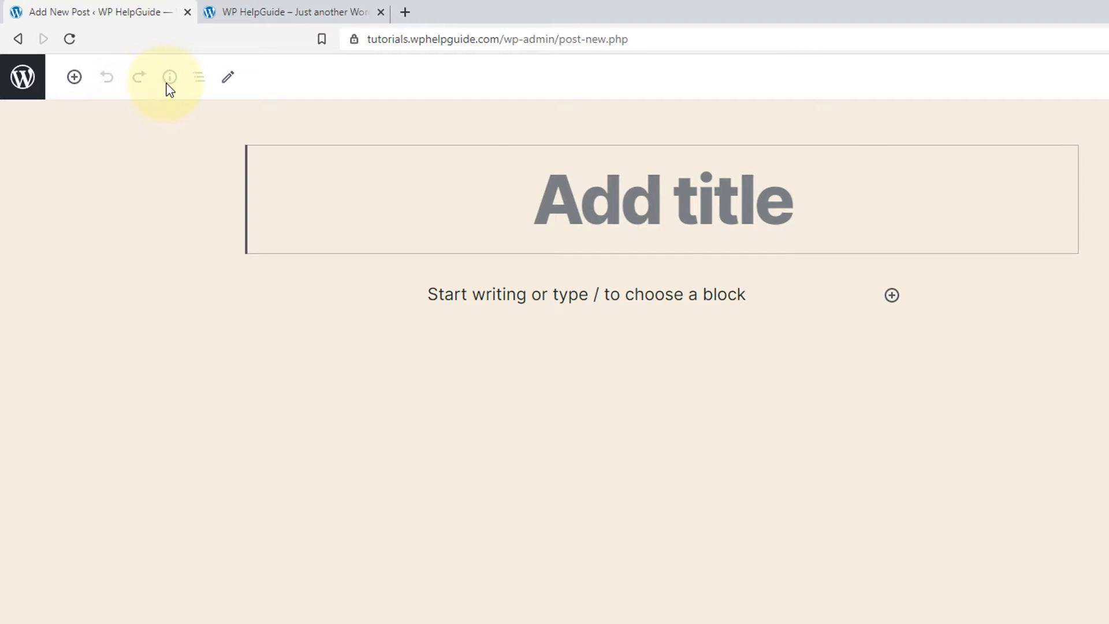
pyautogui.click(227, 84)
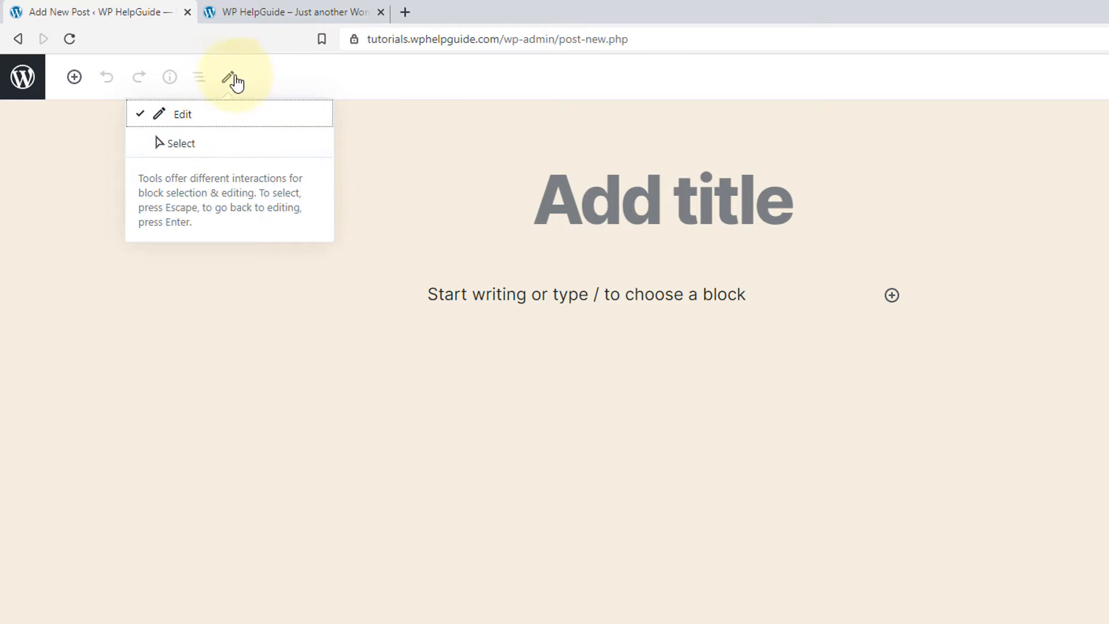
pyautogui.click(235, 78)
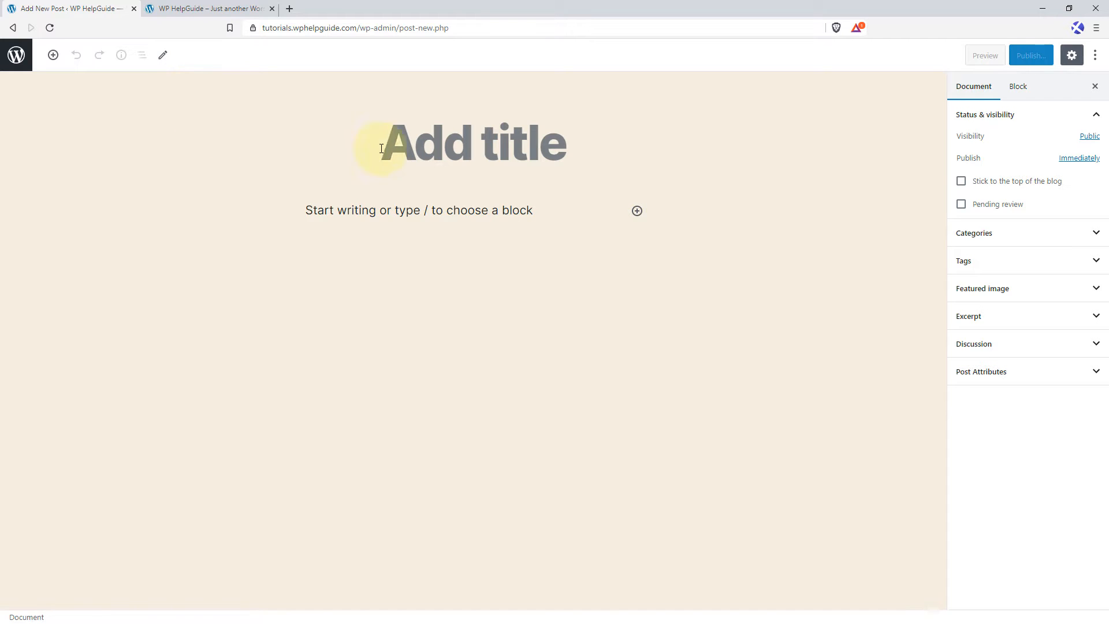
# Give the new post the title "New Block Editor".
pyautogui.click(431, 152)
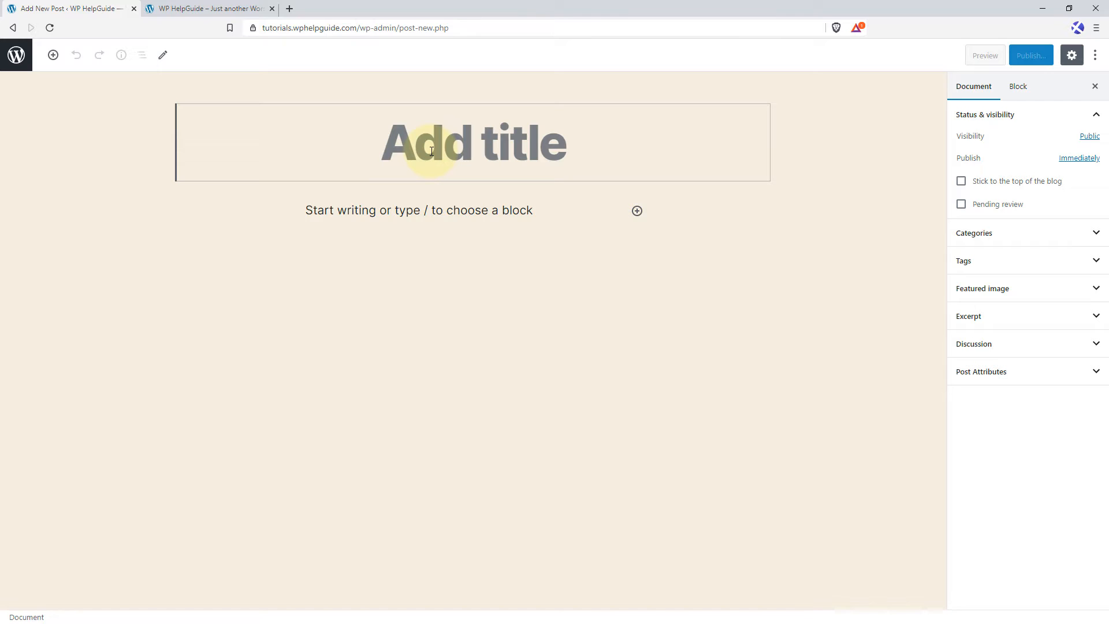
pyautogui.write('Ne')
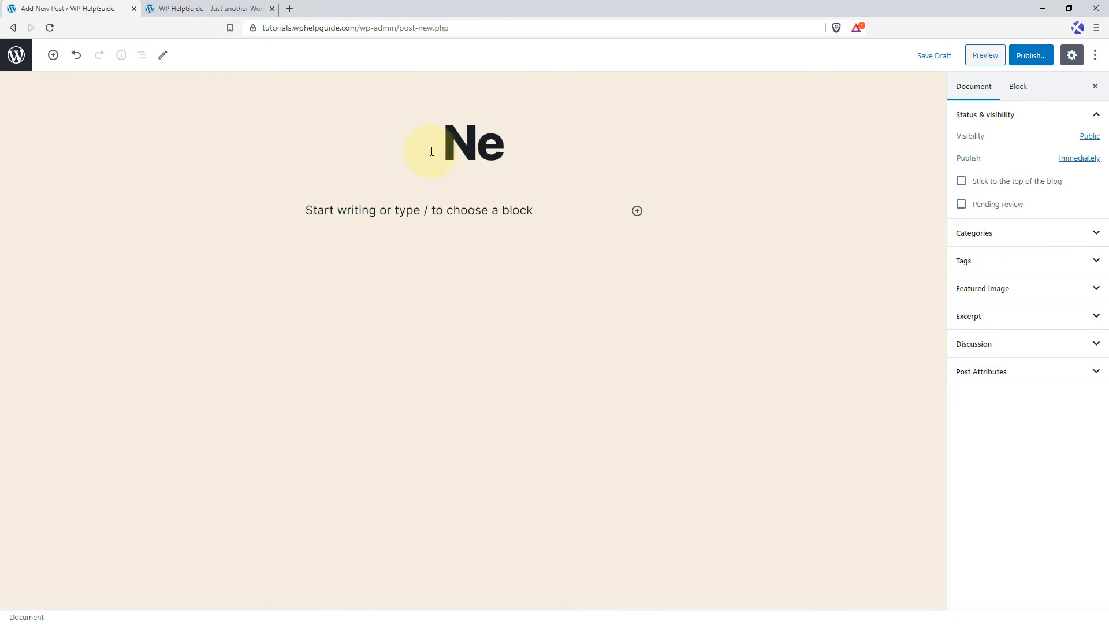
pyautogui.write('w Block Editor')
# Examine the block categories available for the empty paragraph, including Common Blocks, Formatting, Layout Elements, Widgets and Embeds, without inserting a block.
pyautogui.click(316, 219)
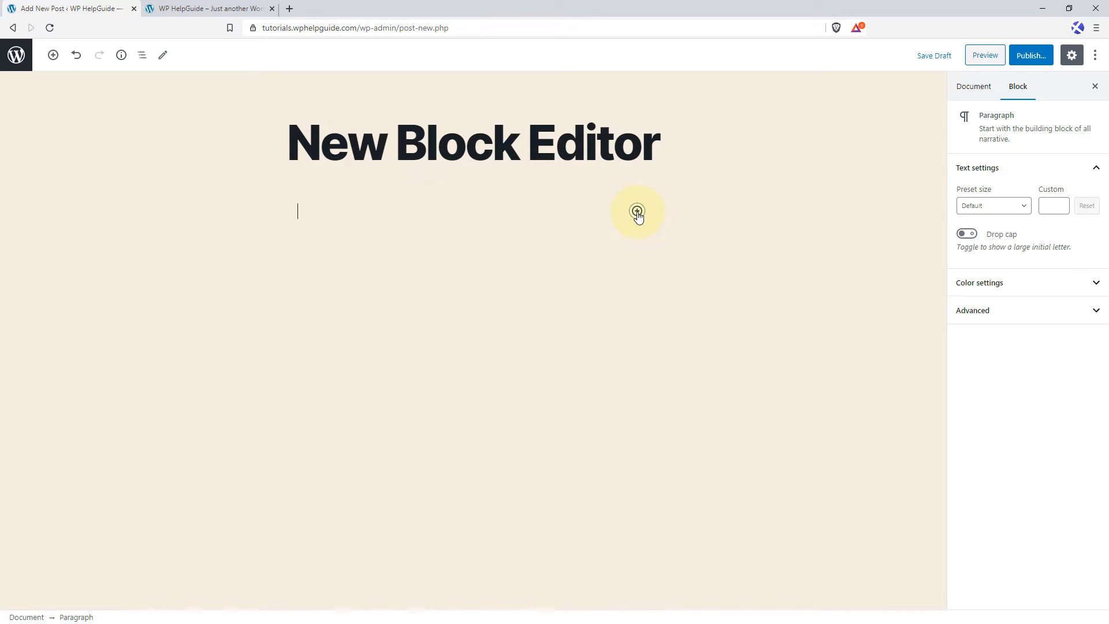
pyautogui.click(637, 212)
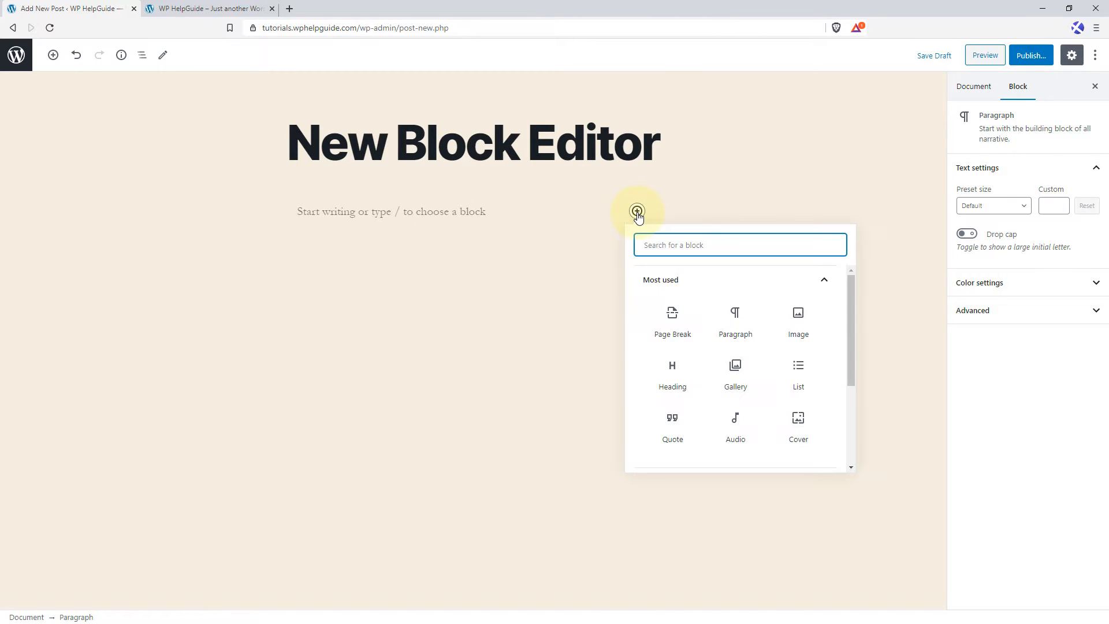
pyautogui.click(826, 283)
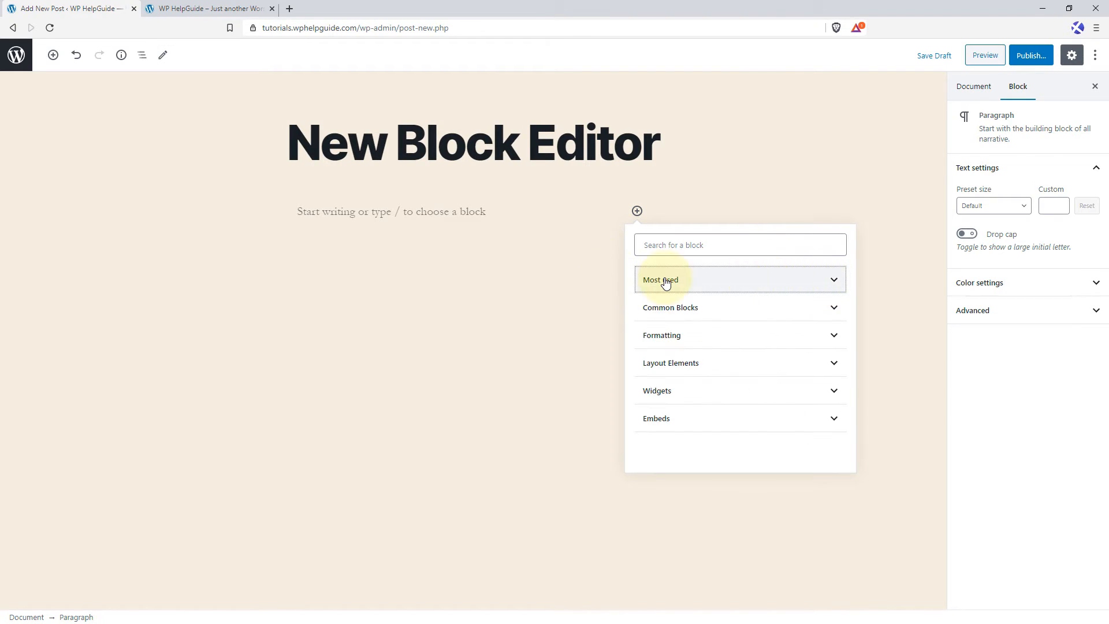
pyautogui.click(831, 310)
pyautogui.click(826, 281)
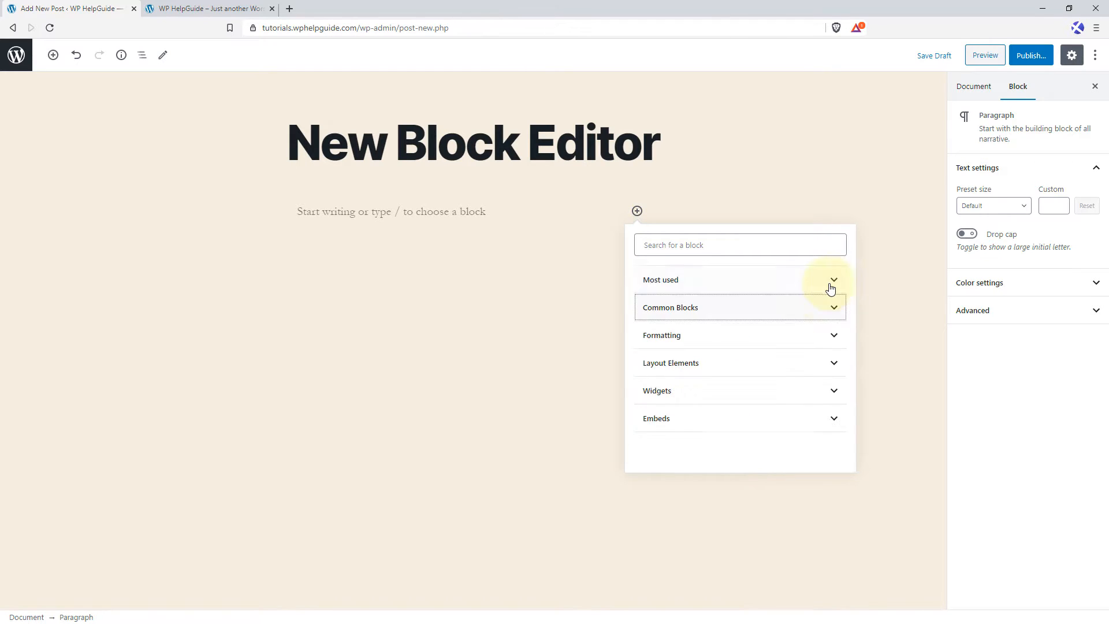
pyautogui.click(835, 341)
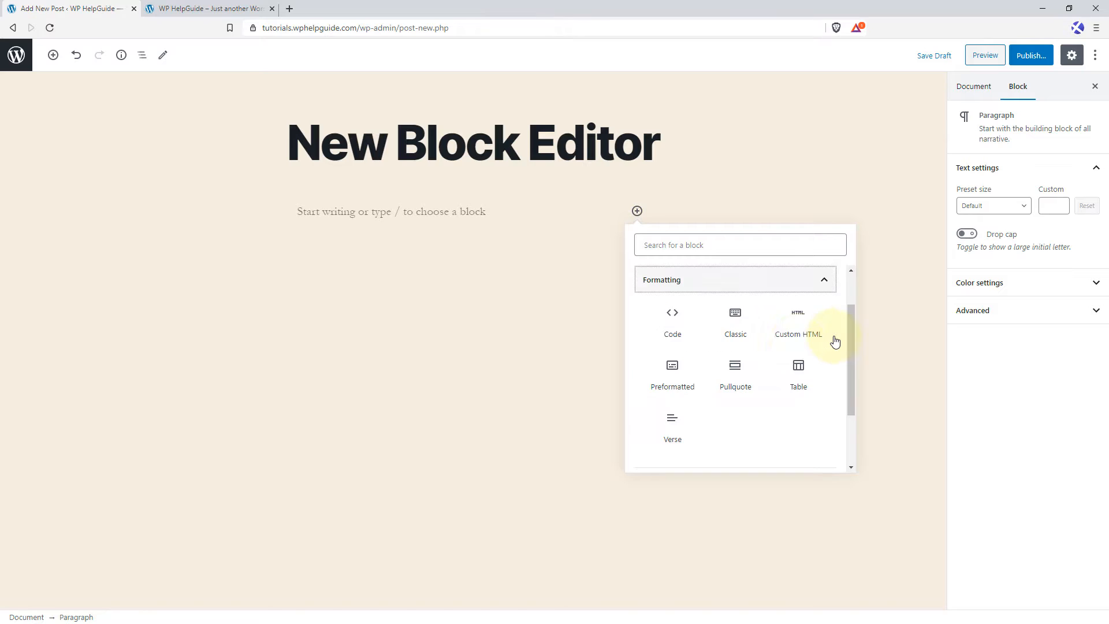
pyautogui.click(825, 282)
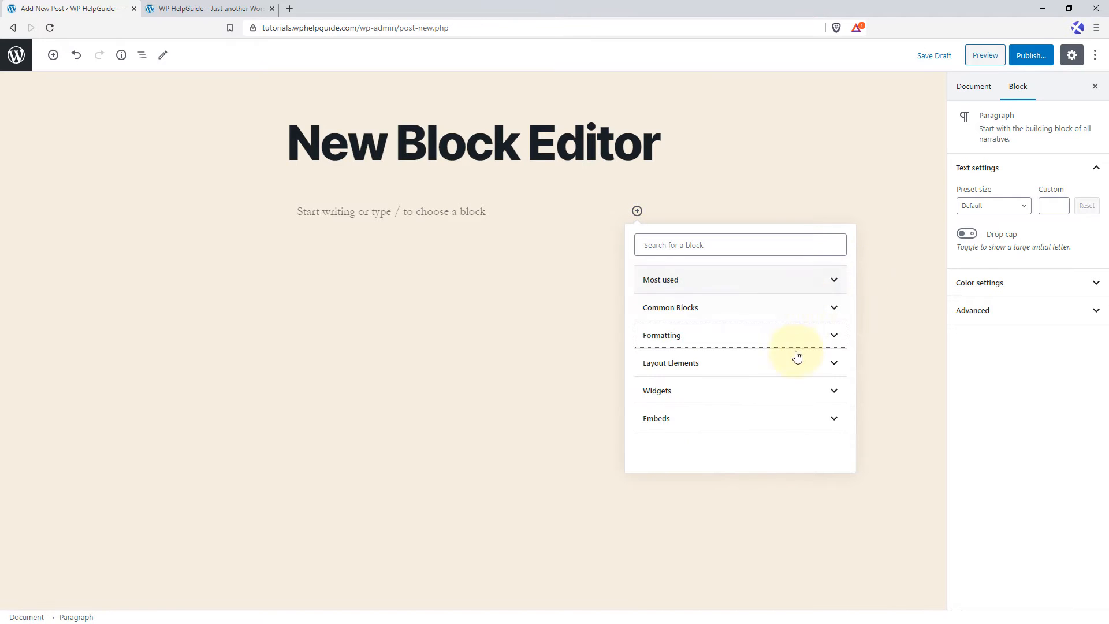
pyautogui.click(834, 364)
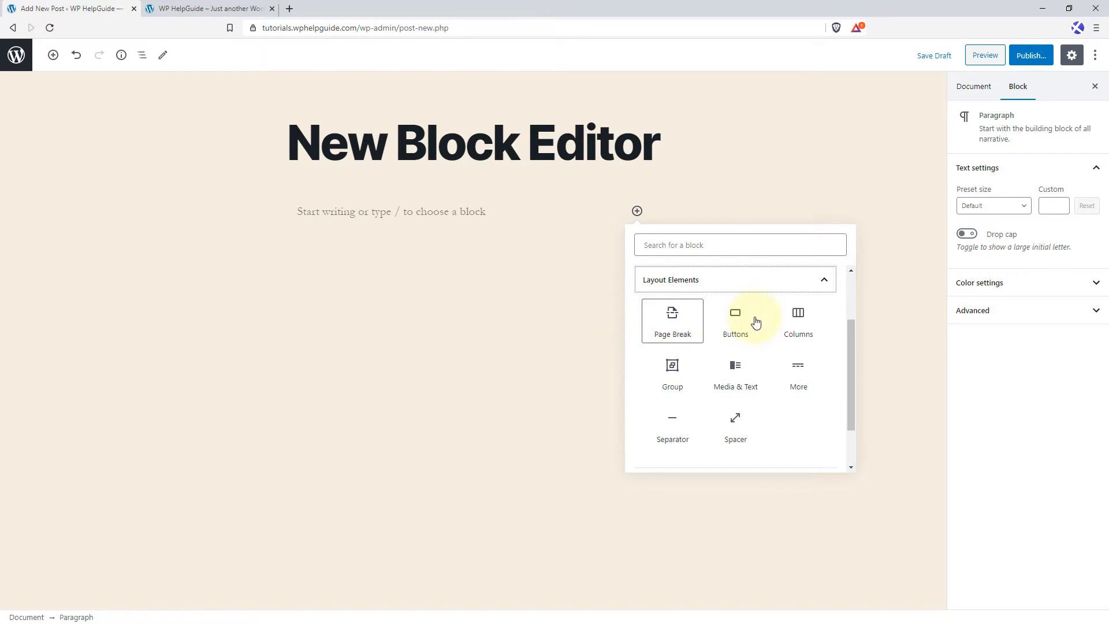
pyautogui.click(826, 282)
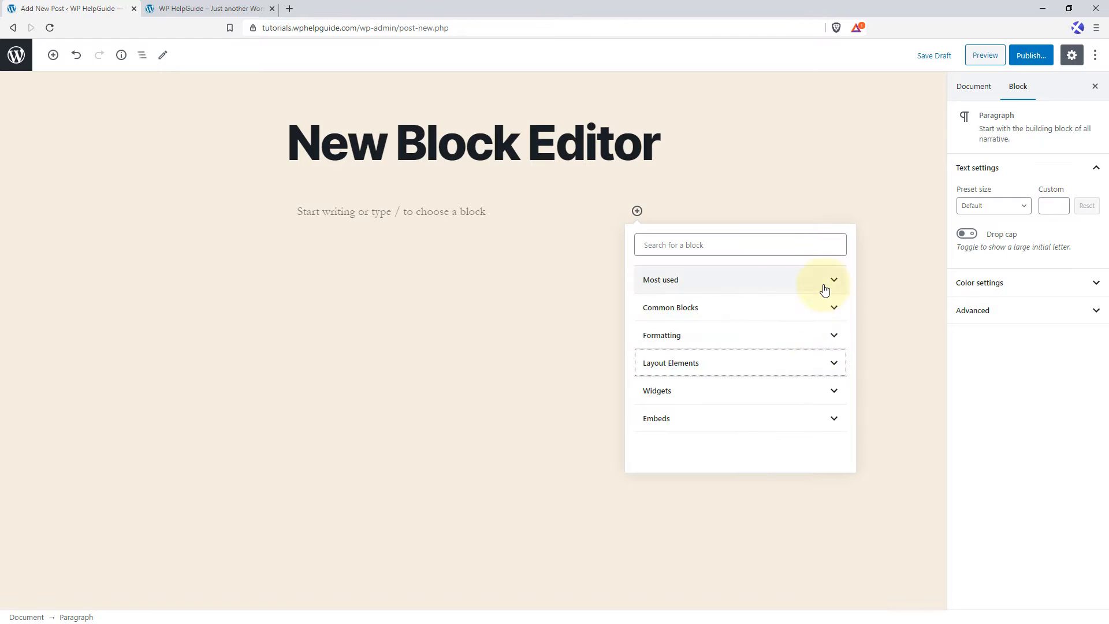
pyautogui.click(821, 395)
pyautogui.click(837, 422)
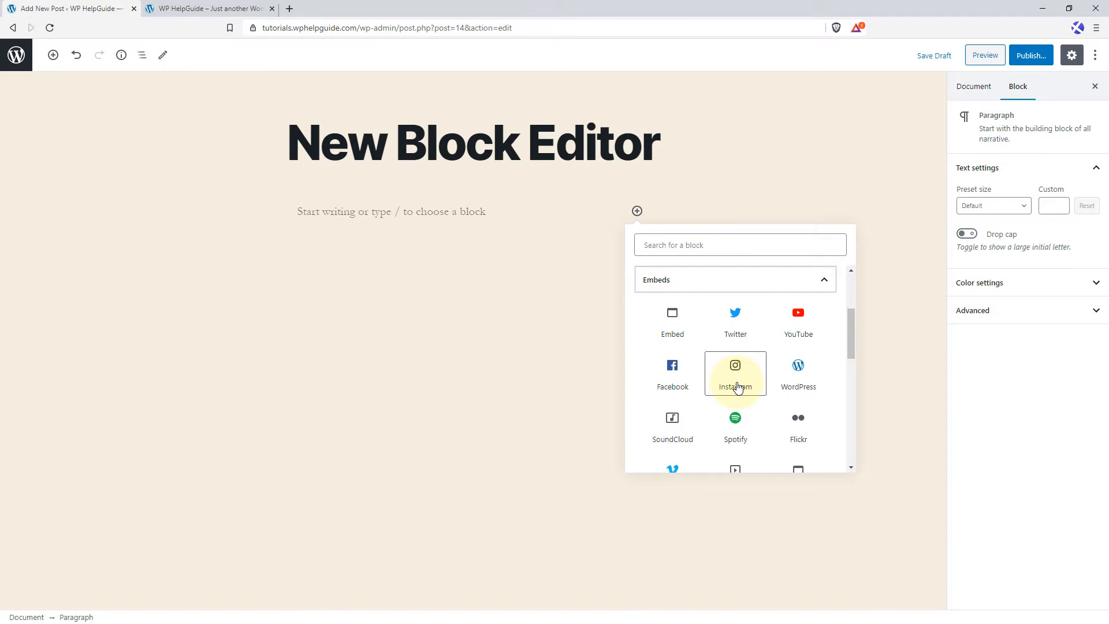
pyautogui.click(490, 224)
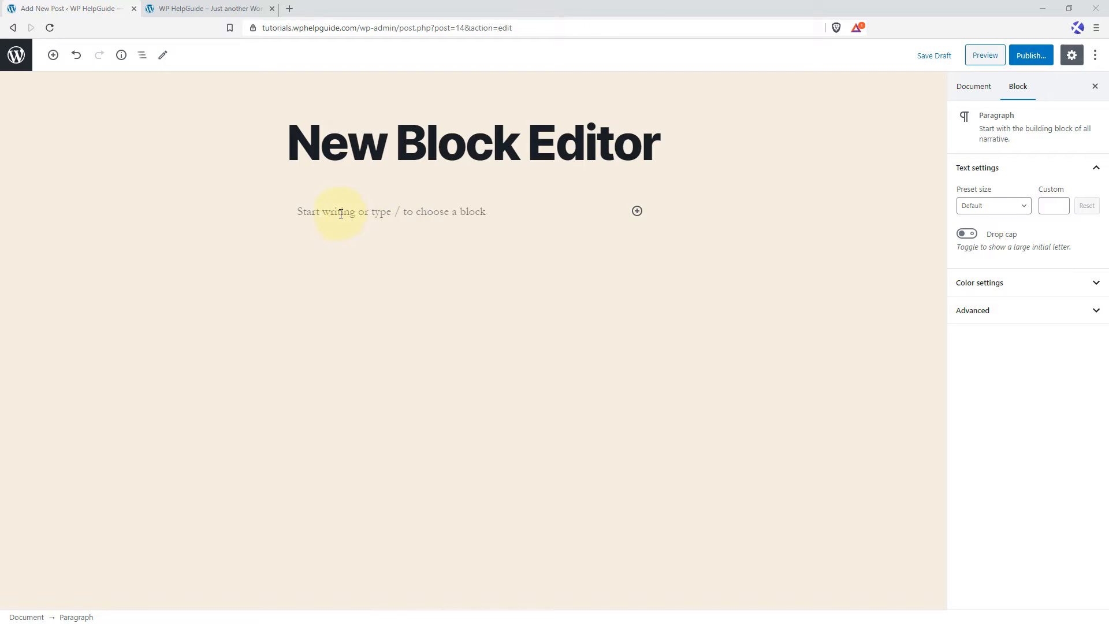
# Paste the copied sample text beginning "Proactively evolve functionalized action items" into the empty paragraph block.
pyautogui.click(323, 210)
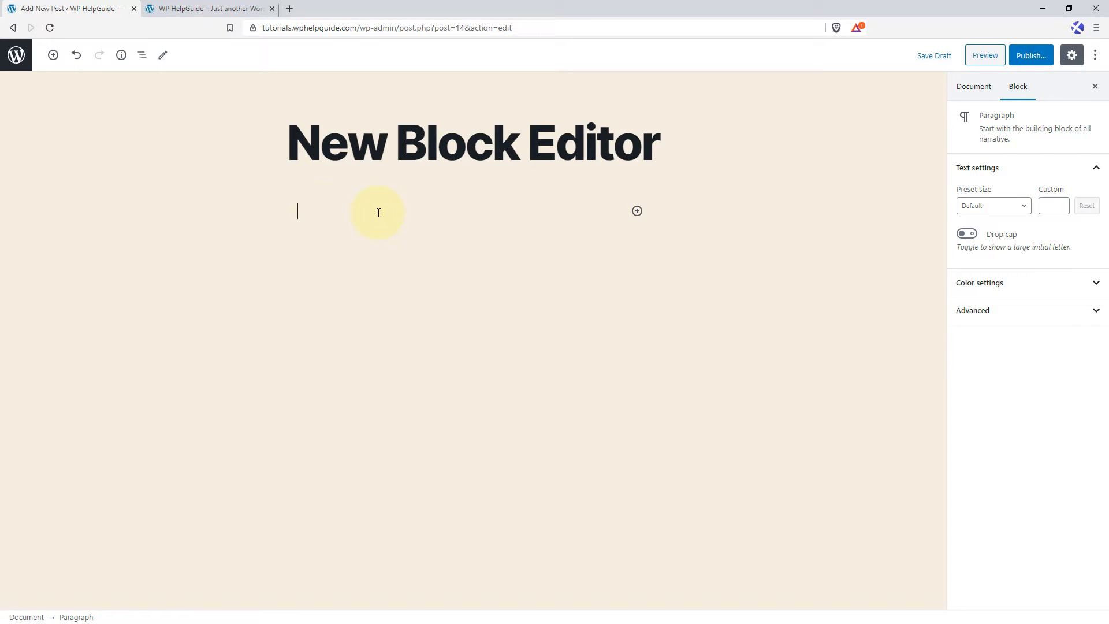
pyautogui.write('Proactively evolve functionalized action items for end-to-end content. Energistically cultivate customer directed e-commerce after revolutionary imperatives. Dramatically aggregate fully researched infrastructures and unique expertise. Holisticly iterate frictionless e-tailers before ethical best practices. Energistically orchestrate plug-and-play supply chains through customized vortals.')
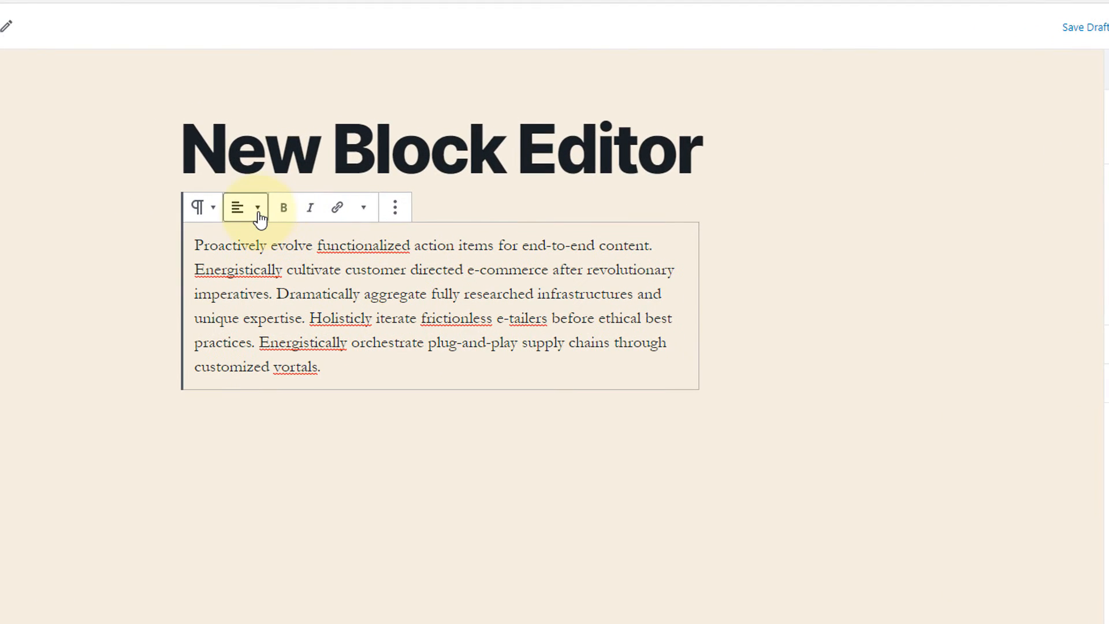
# Try center and right alignment on the sample paragraph, and return it to left alignment.
pyautogui.click(258, 213)
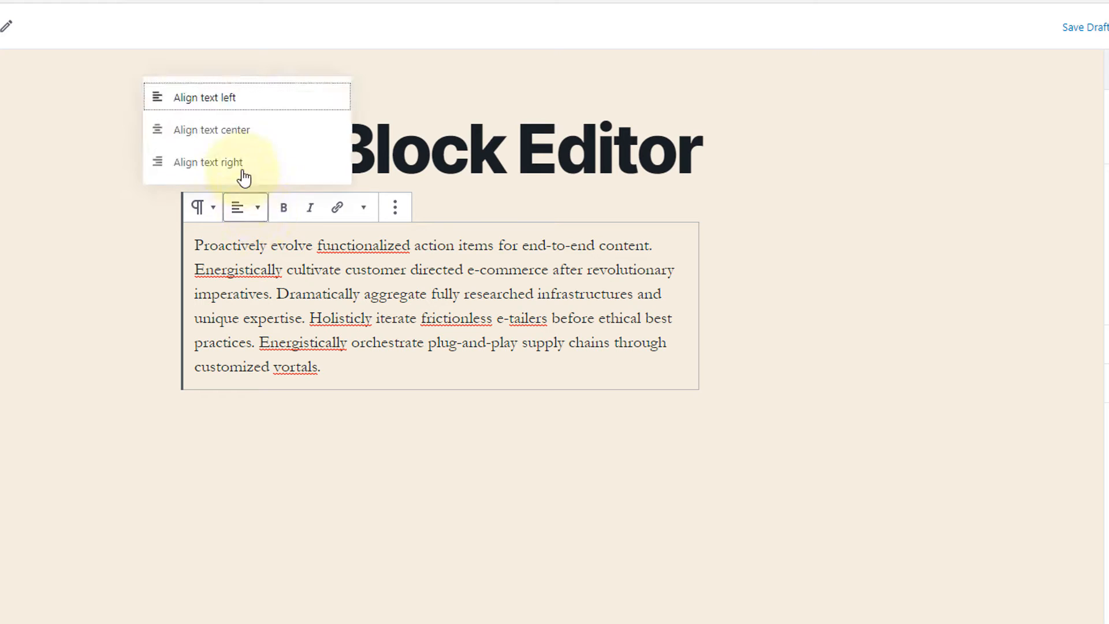
pyautogui.click(247, 138)
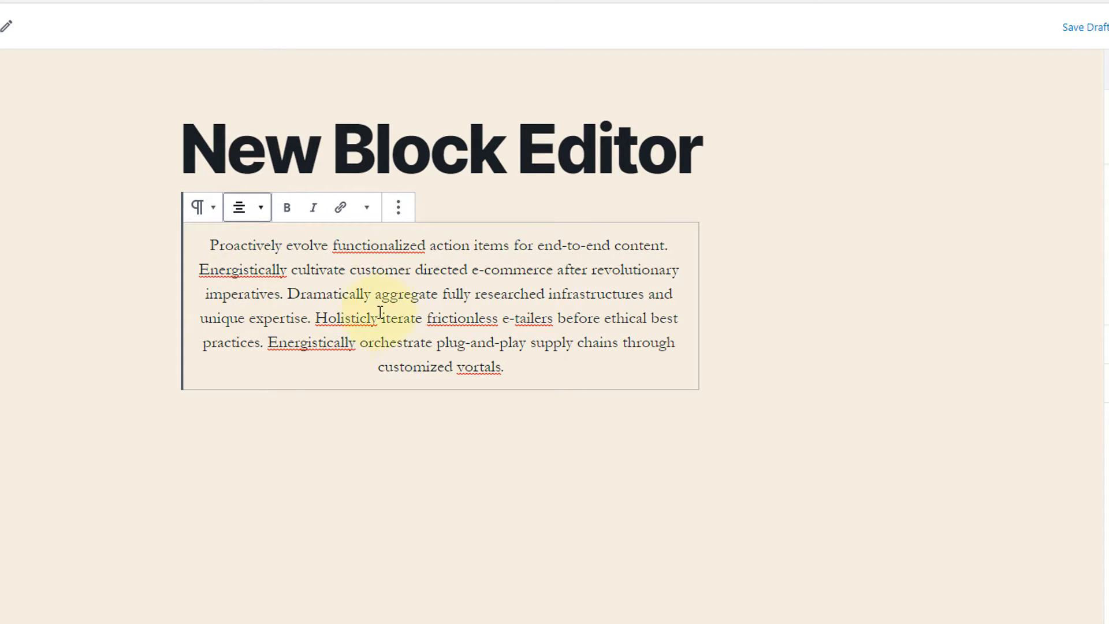
pyautogui.click(261, 209)
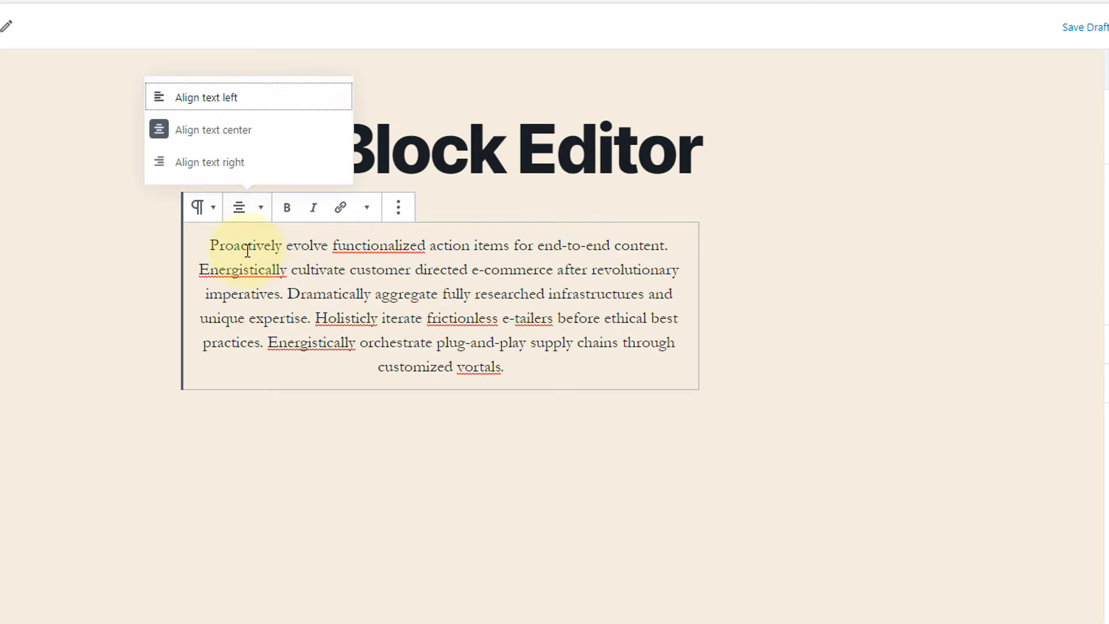
pyautogui.click(218, 162)
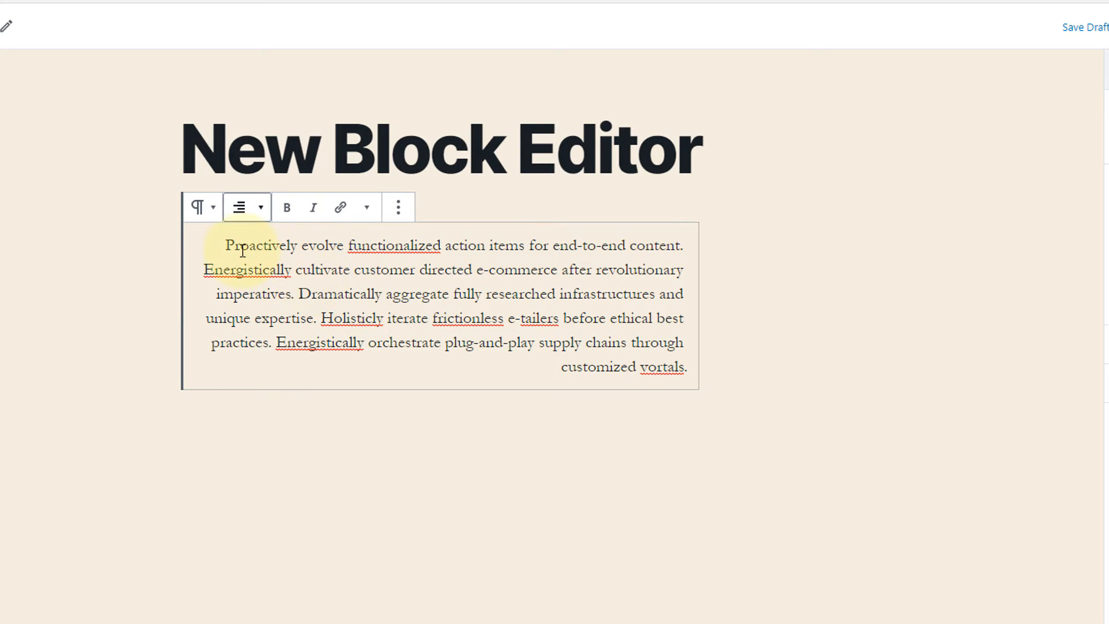
pyautogui.click(245, 213)
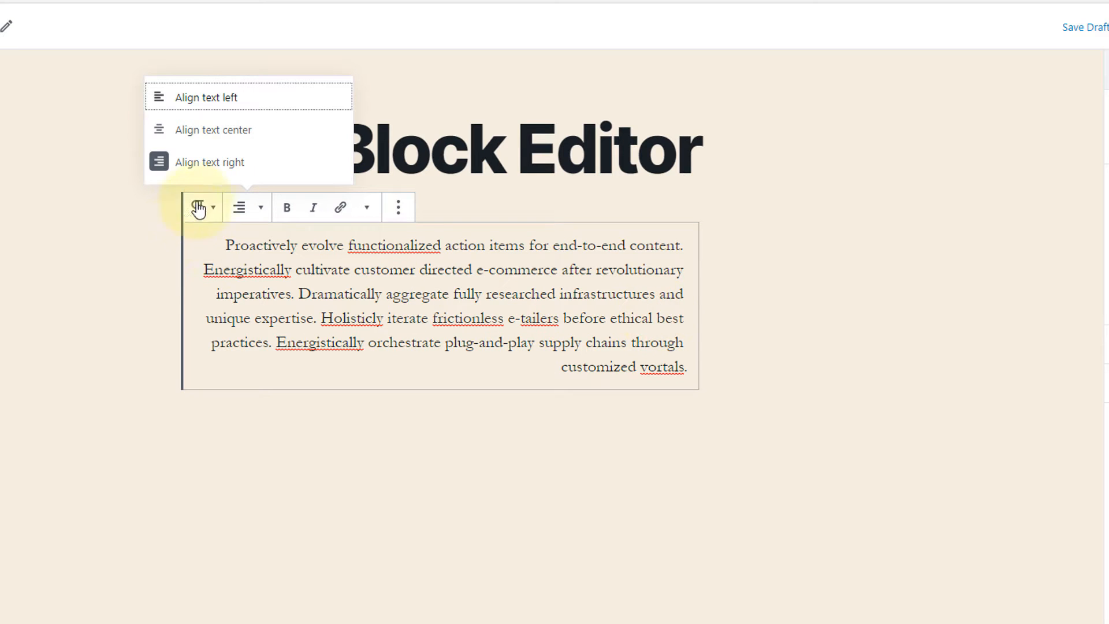
pyautogui.click(230, 98)
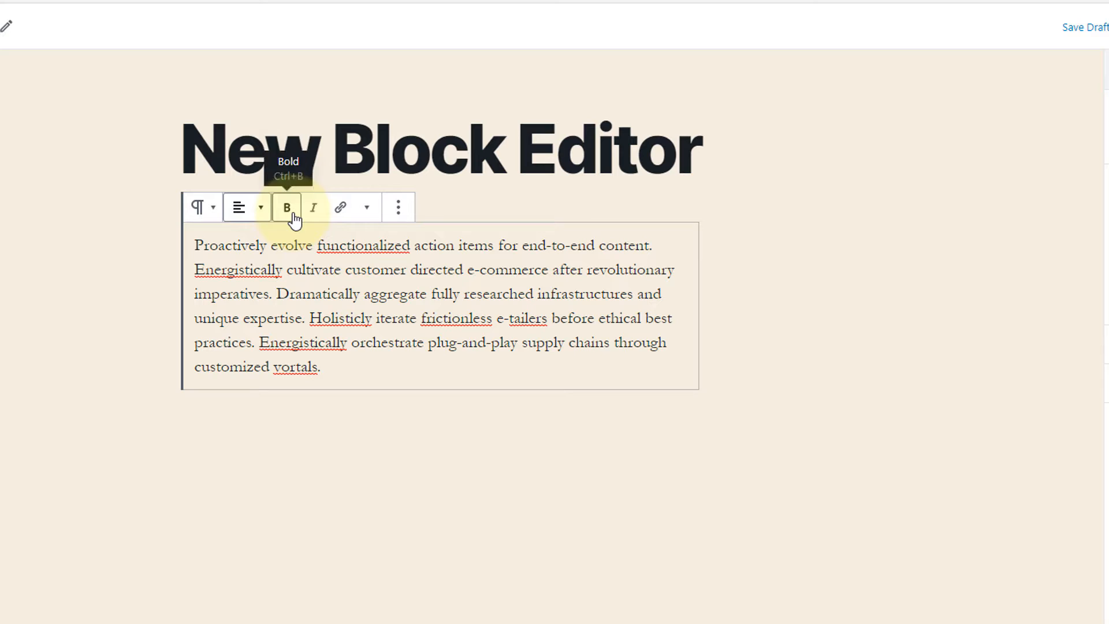
# Make the words "functionalized action" in the paragraph's first line bold.
pyautogui.click(318, 245)
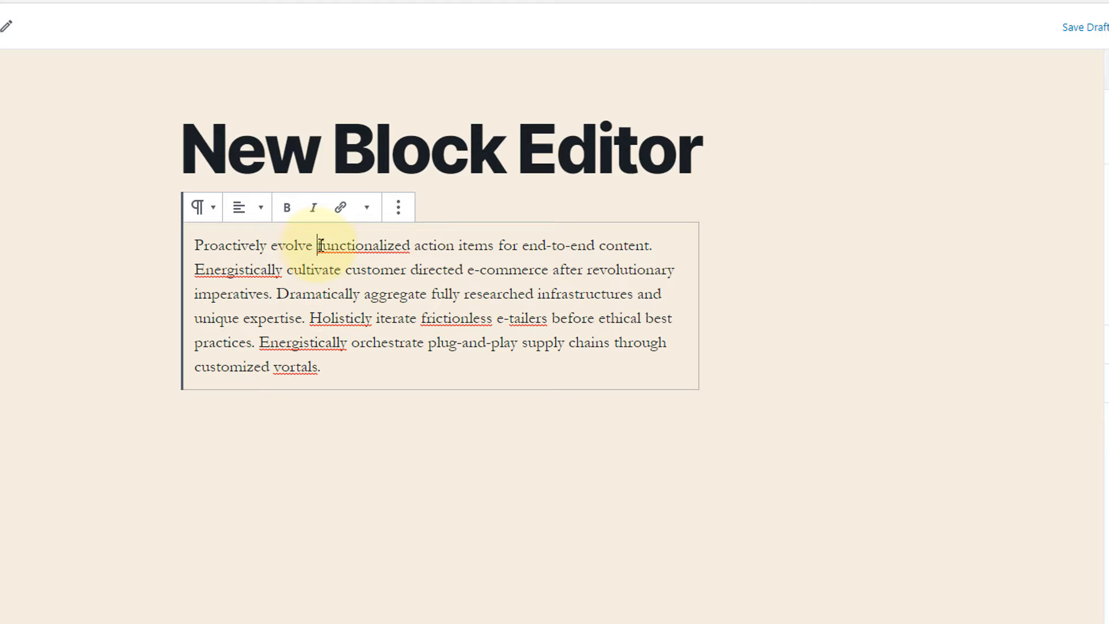
pyautogui.moveTo(320, 245); pyautogui.dragTo(456, 245)
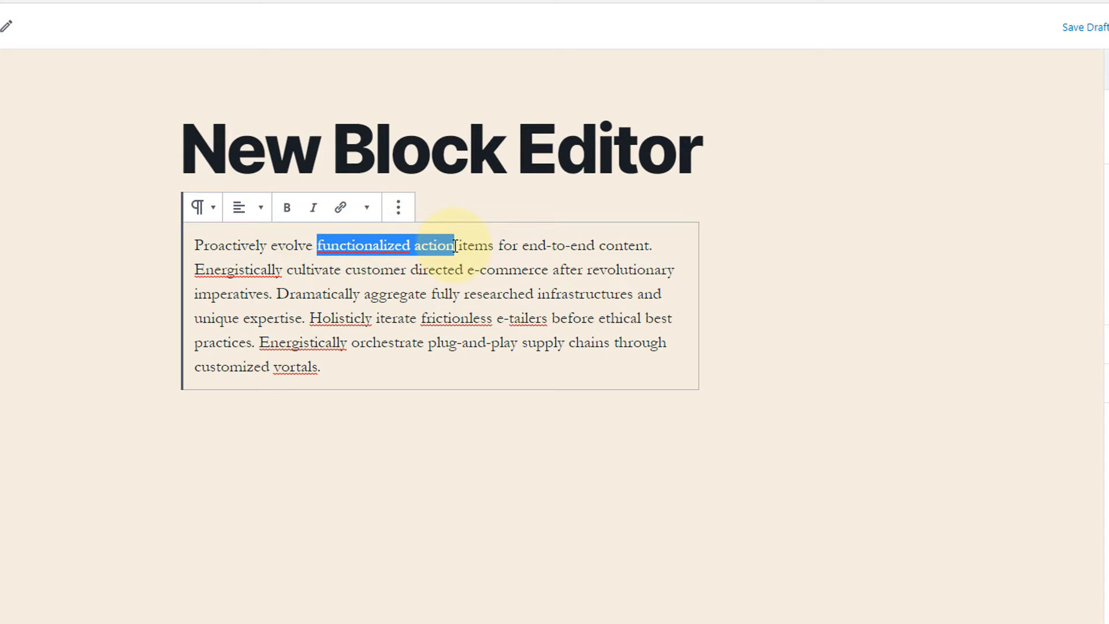
pyautogui.click(287, 209)
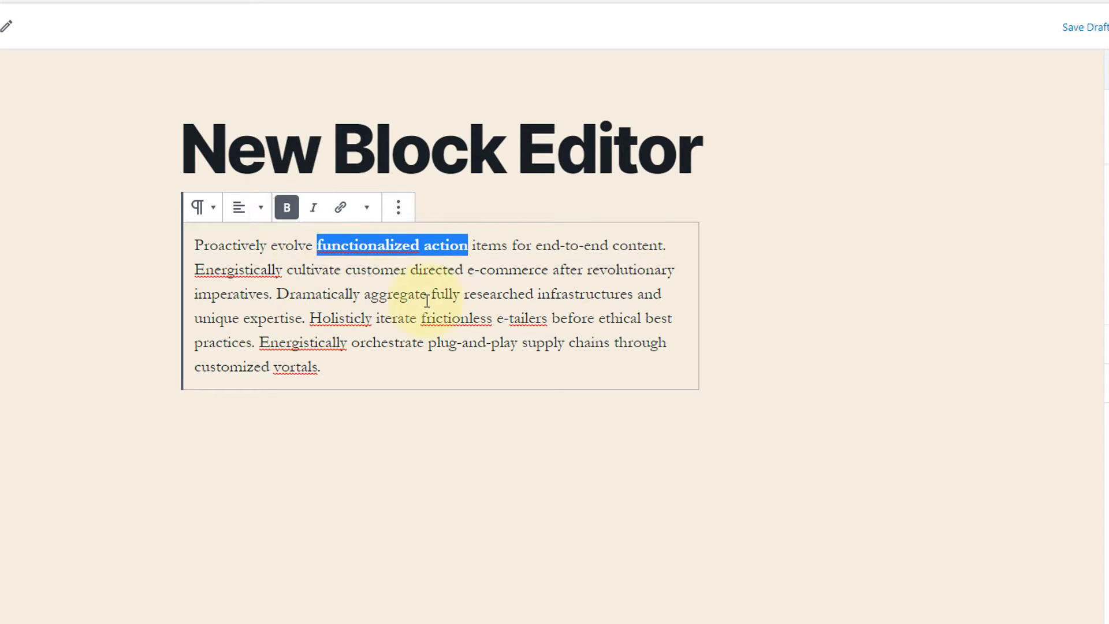
pyautogui.click(437, 293)
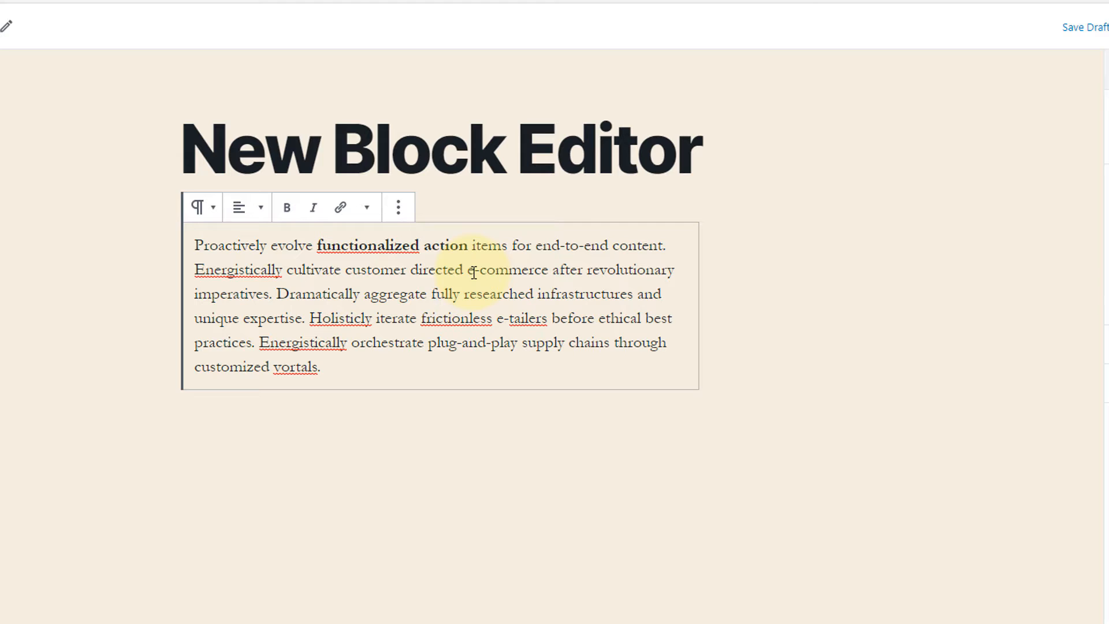
# Italicize the words "customer directed" in the paragraph's second line.
pyautogui.moveTo(346, 270); pyautogui.dragTo(464, 270)
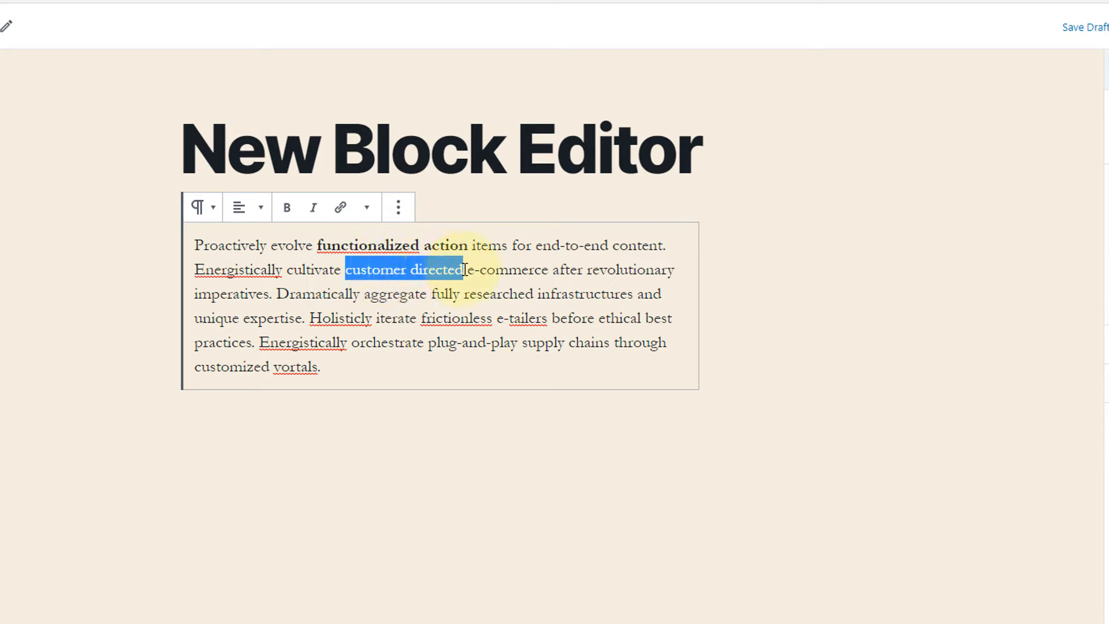
pyautogui.click(315, 209)
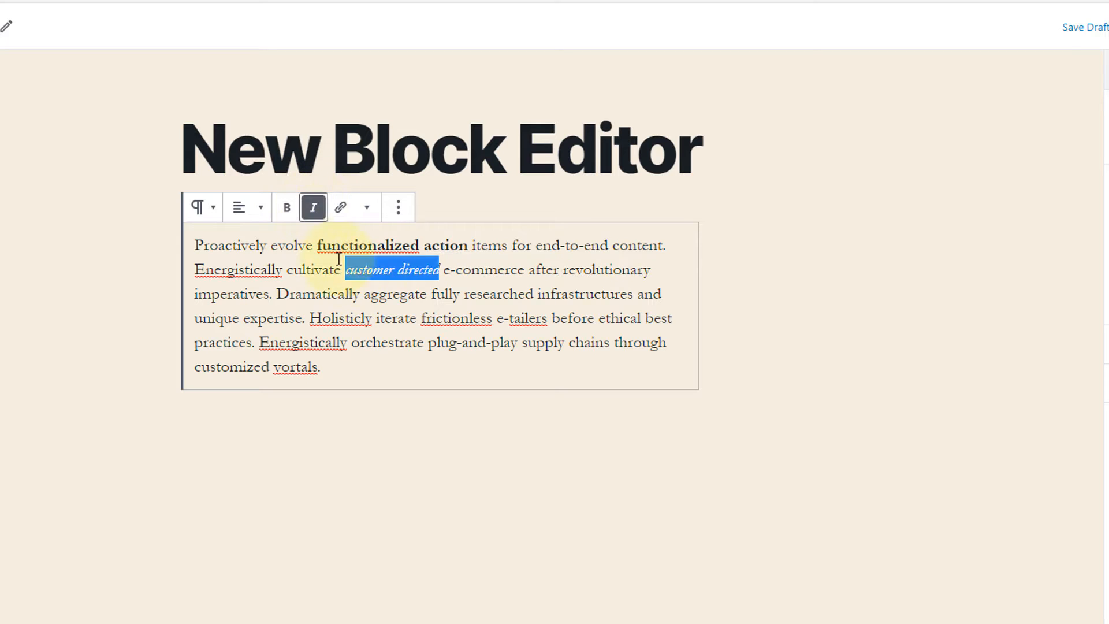
pyautogui.click(460, 293)
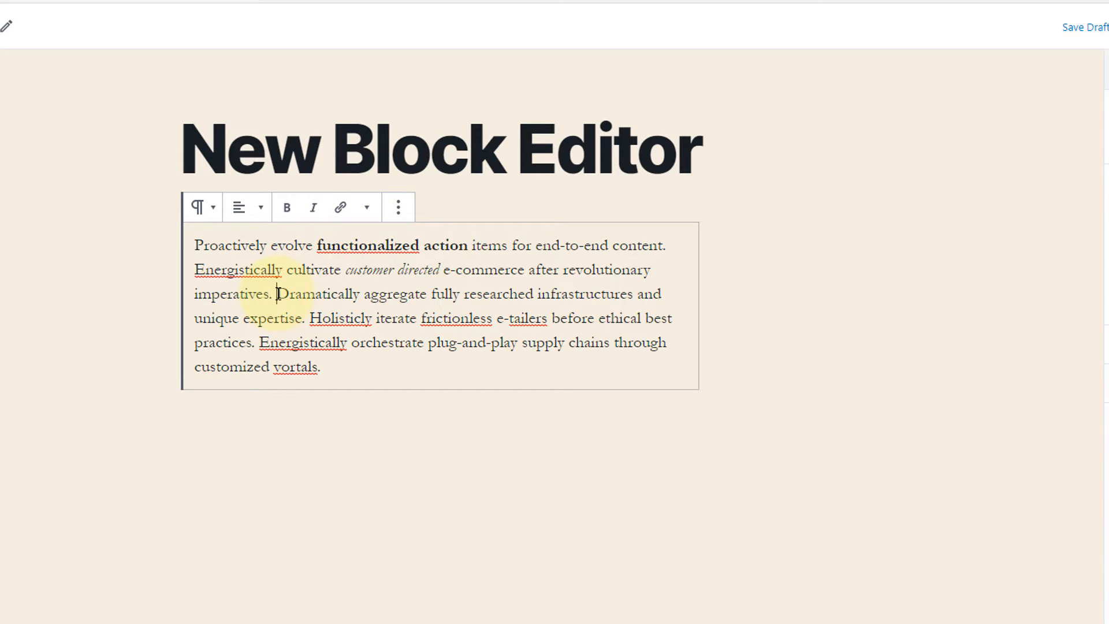
pyautogui.moveTo(278, 294); pyautogui.dragTo(427, 295)
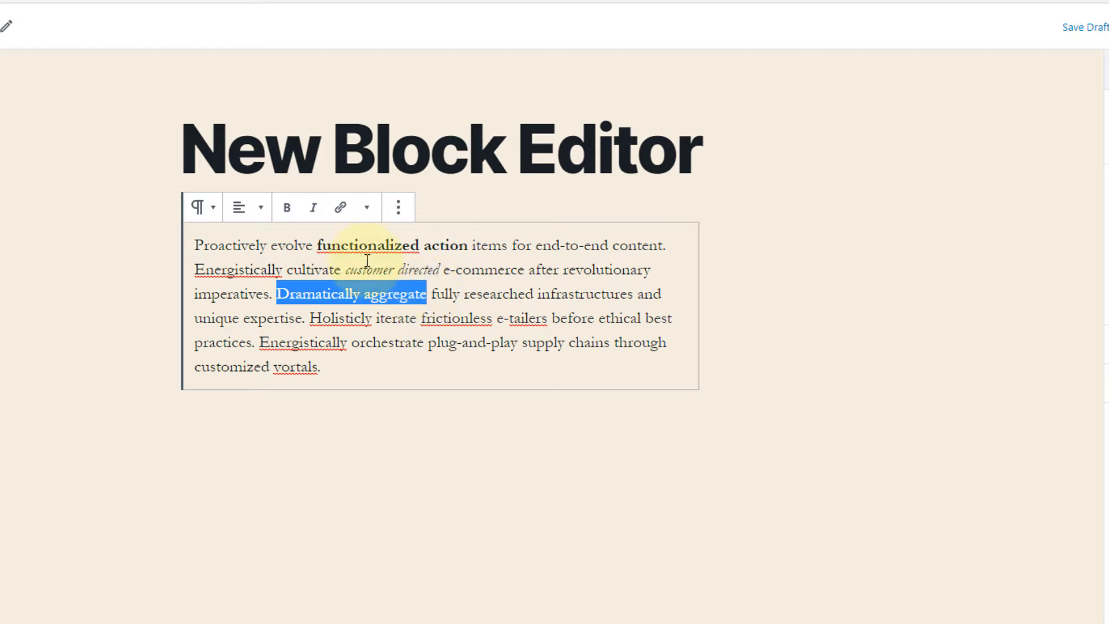
pyautogui.click(340, 210)
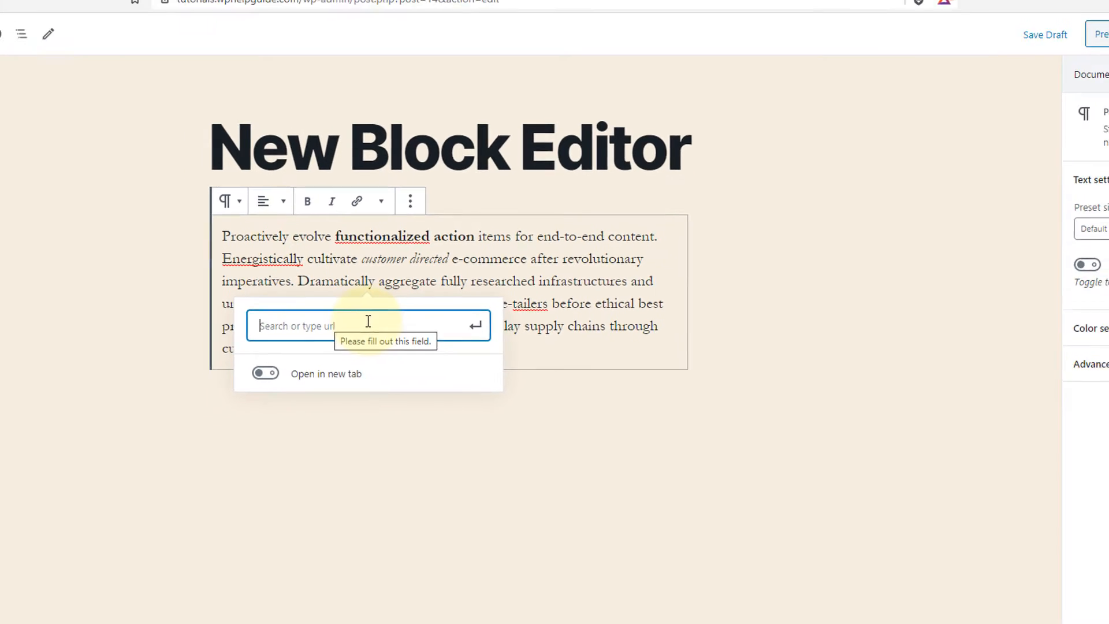
pyautogui.click(231, 10)
pyautogui.click(272, 28)
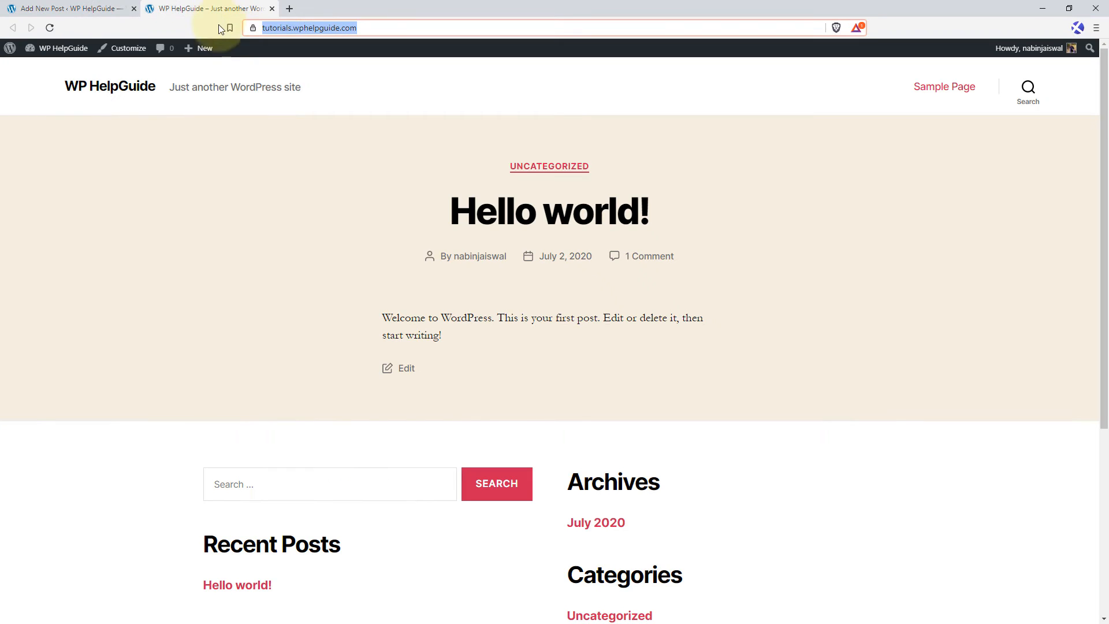
pyautogui.rightClick(279, 30)
pyautogui.click(332, 96)
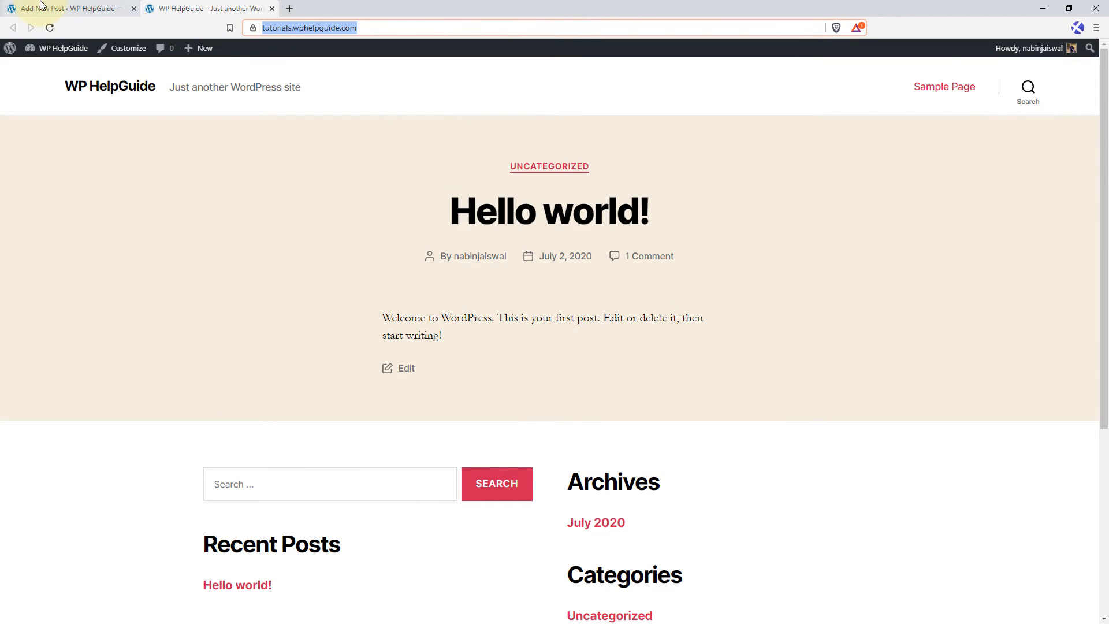
pyautogui.click(70, 9)
pyautogui.rightClick(338, 278)
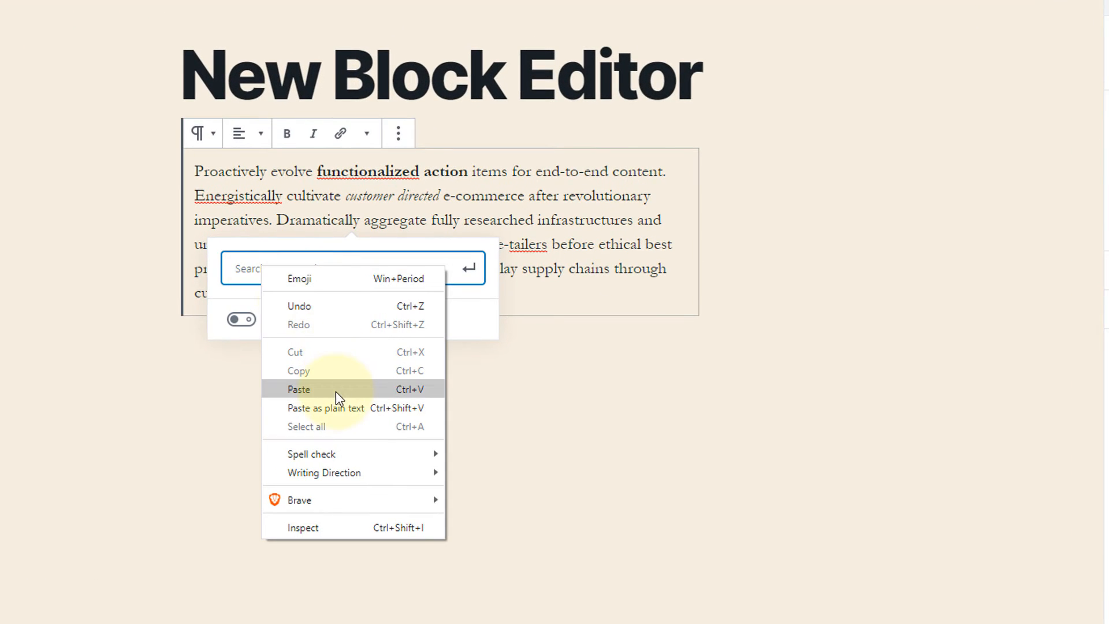
pyautogui.click(386, 371)
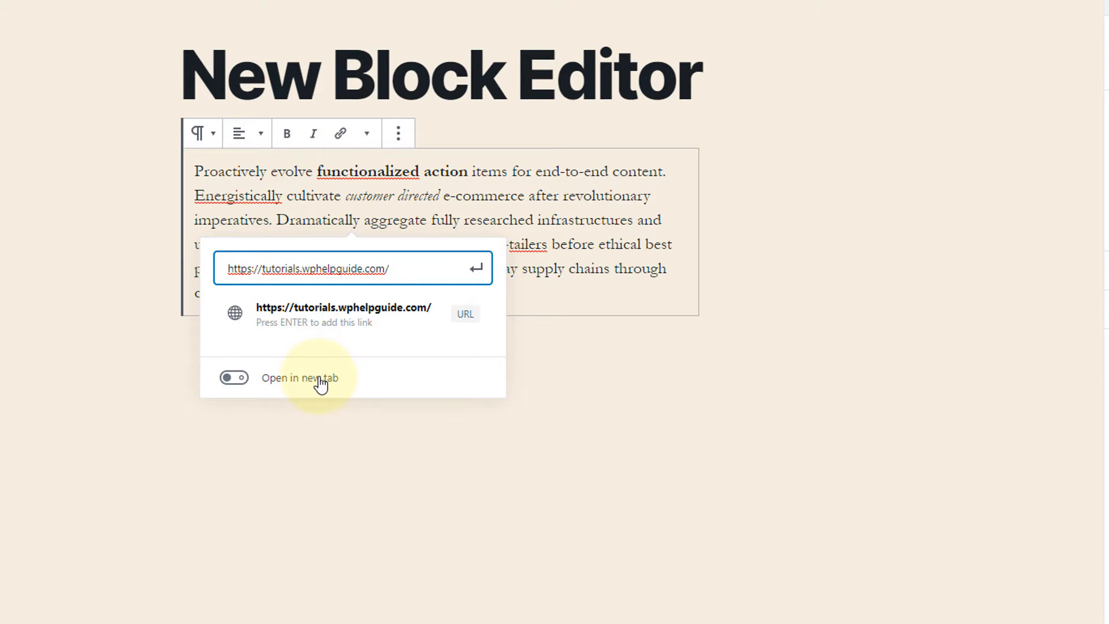
pyautogui.click(235, 379)
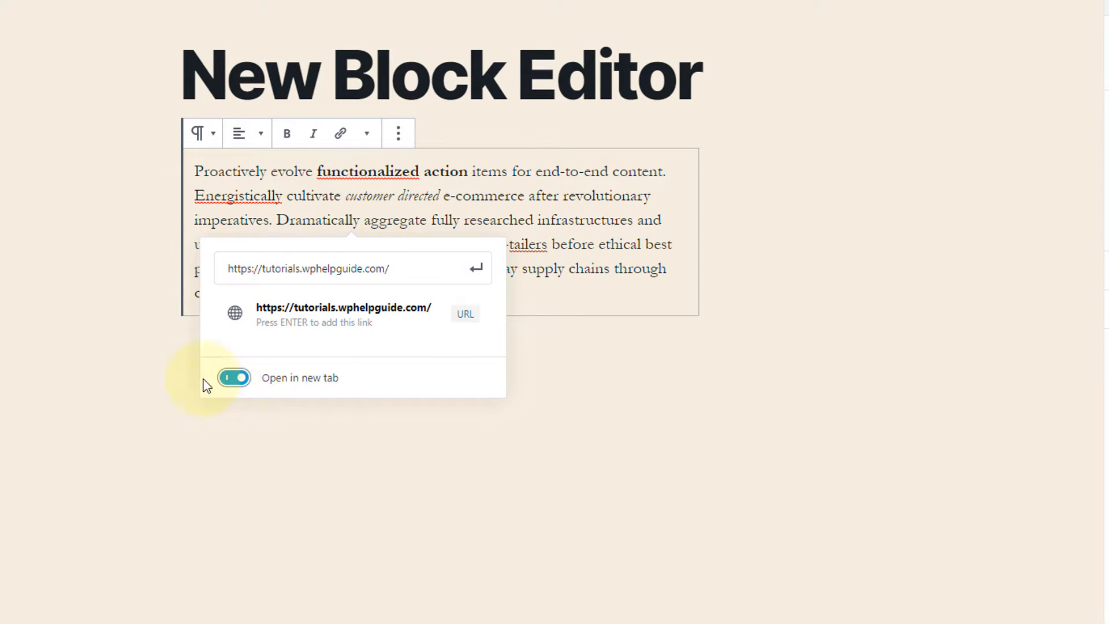
pyautogui.click(477, 274)
pyautogui.click(577, 290)
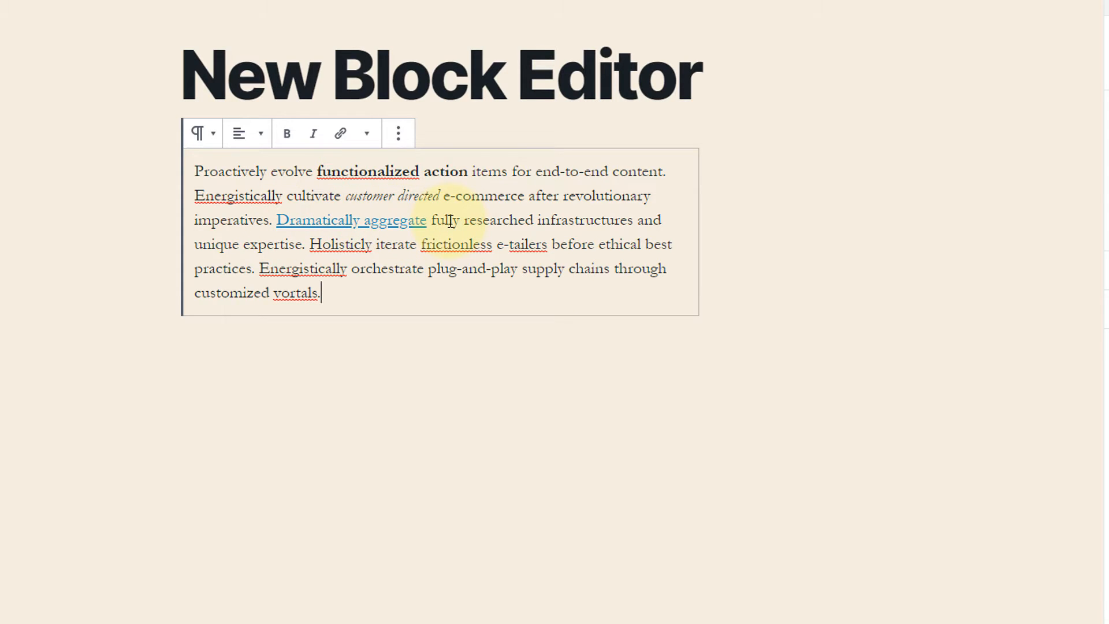
# Give the words "frictionless e-tailers" the custom orange-red text color #d72e08.
pyautogui.click(368, 135)
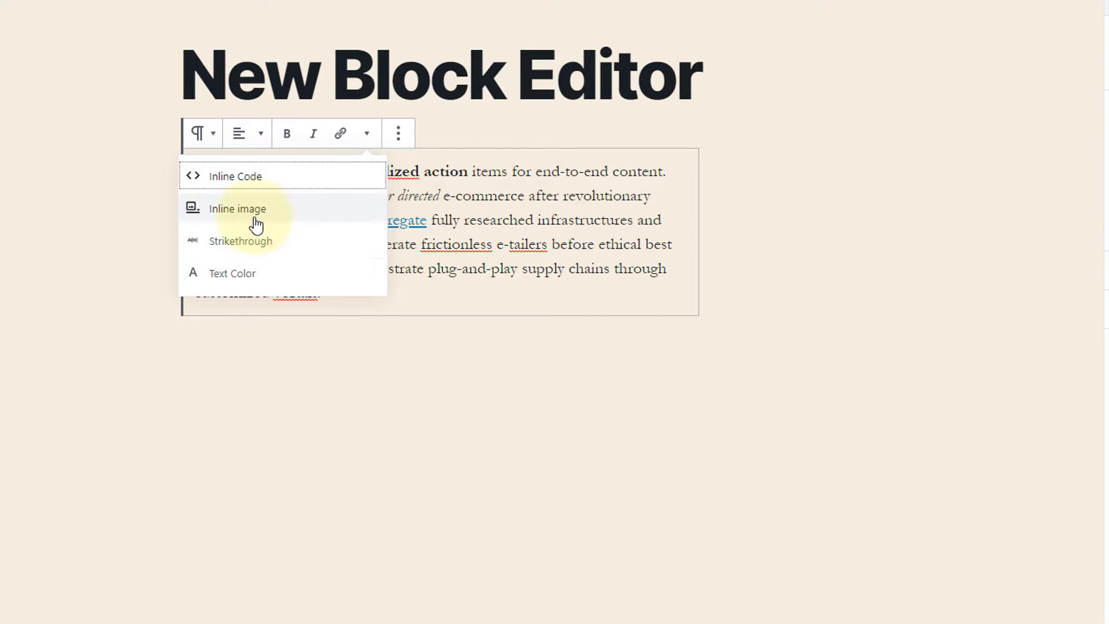
pyautogui.click(590, 249)
pyautogui.moveTo(421, 245); pyautogui.dragTo(547, 247)
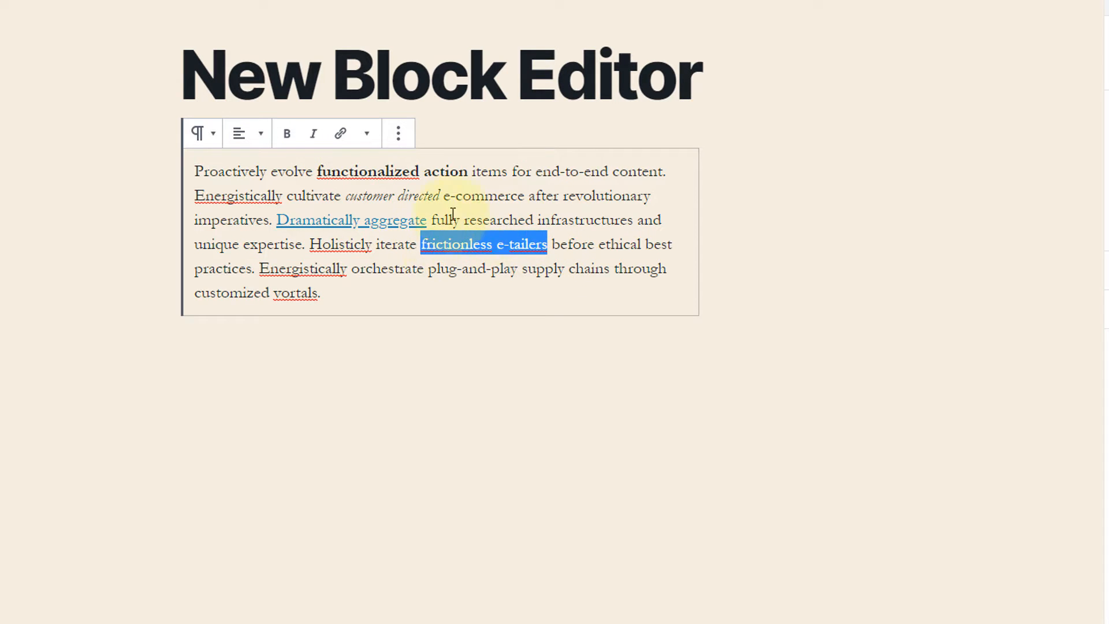
pyautogui.click(367, 139)
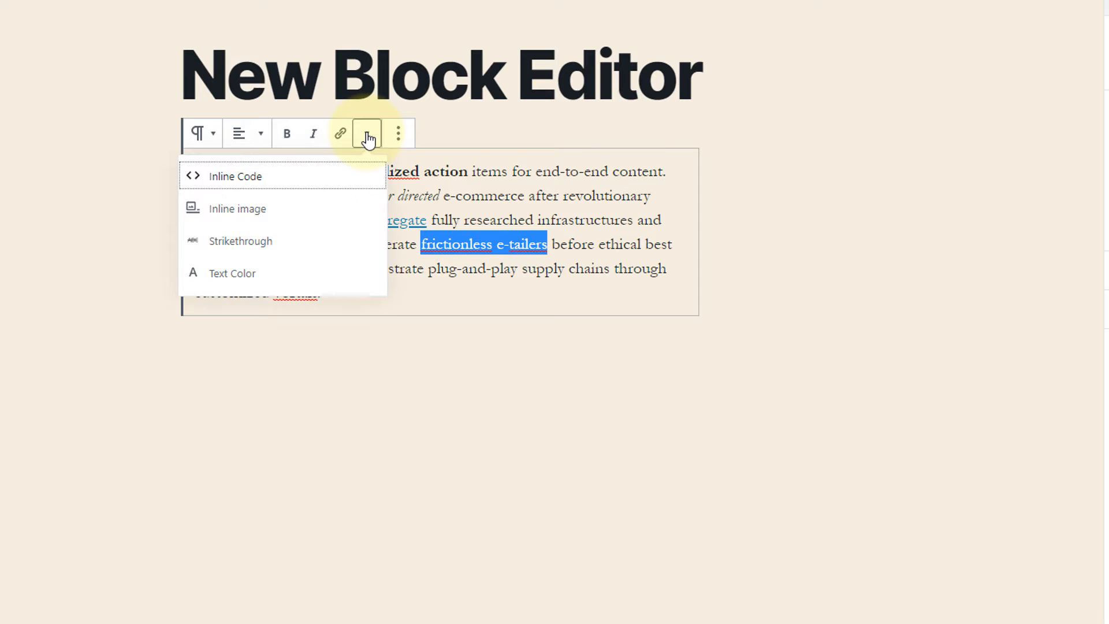
pyautogui.click(270, 279)
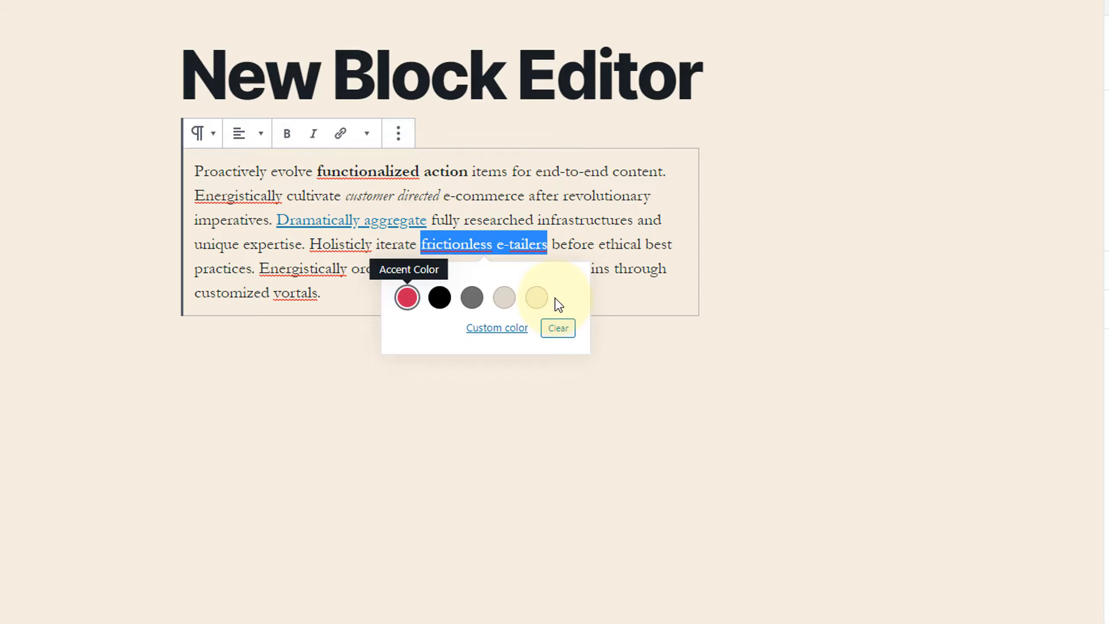
pyautogui.click(512, 333)
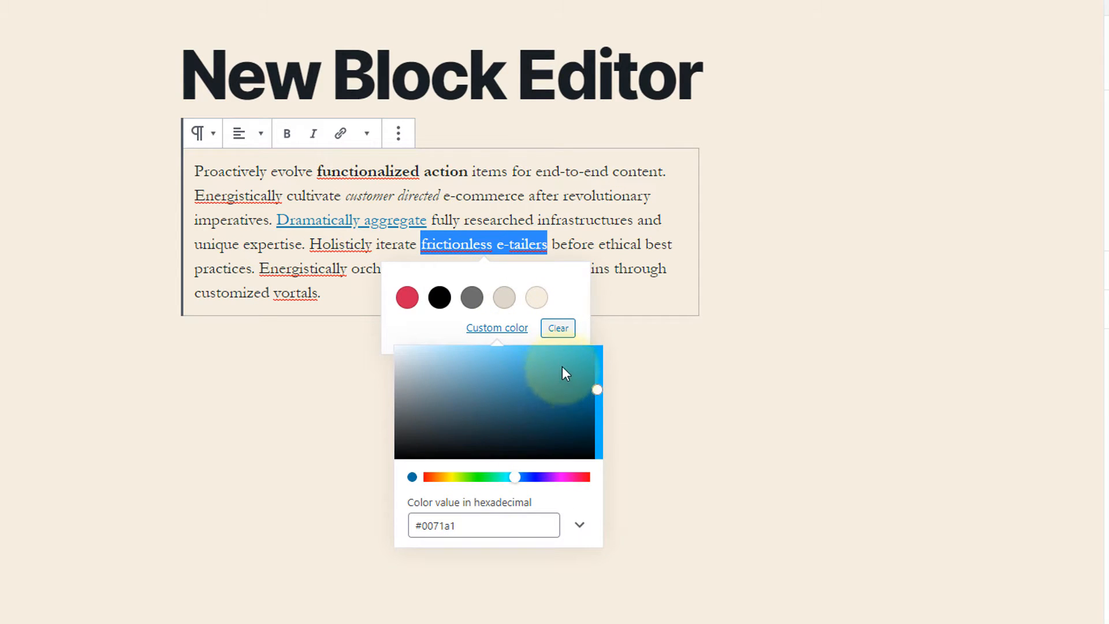
pyautogui.moveTo(457, 526); pyautogui.dragTo(424, 532)
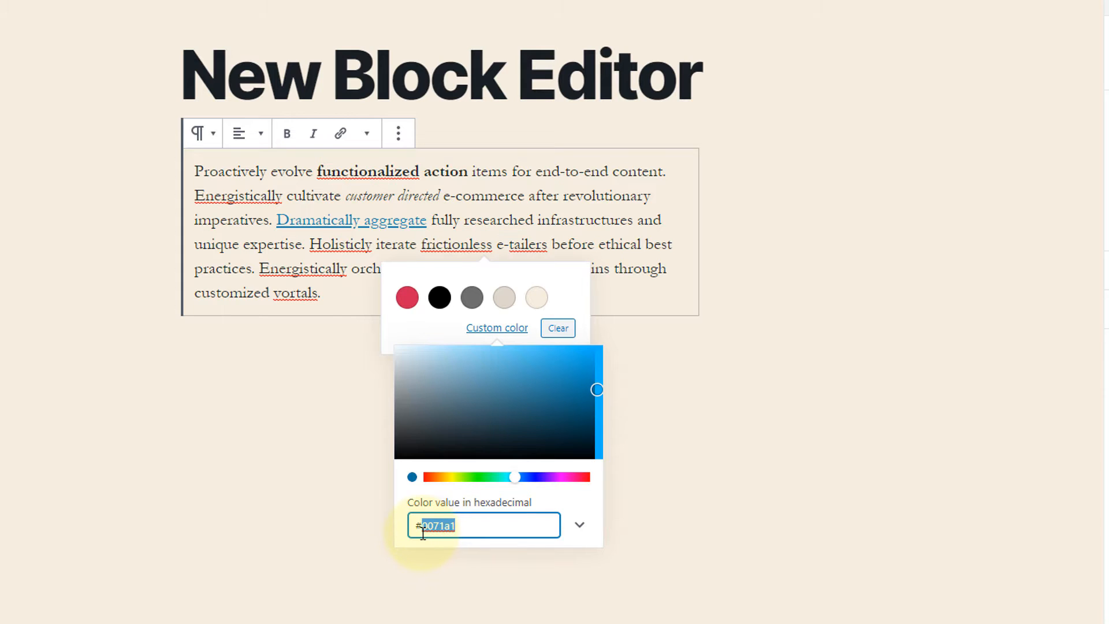
pyautogui.click(540, 379)
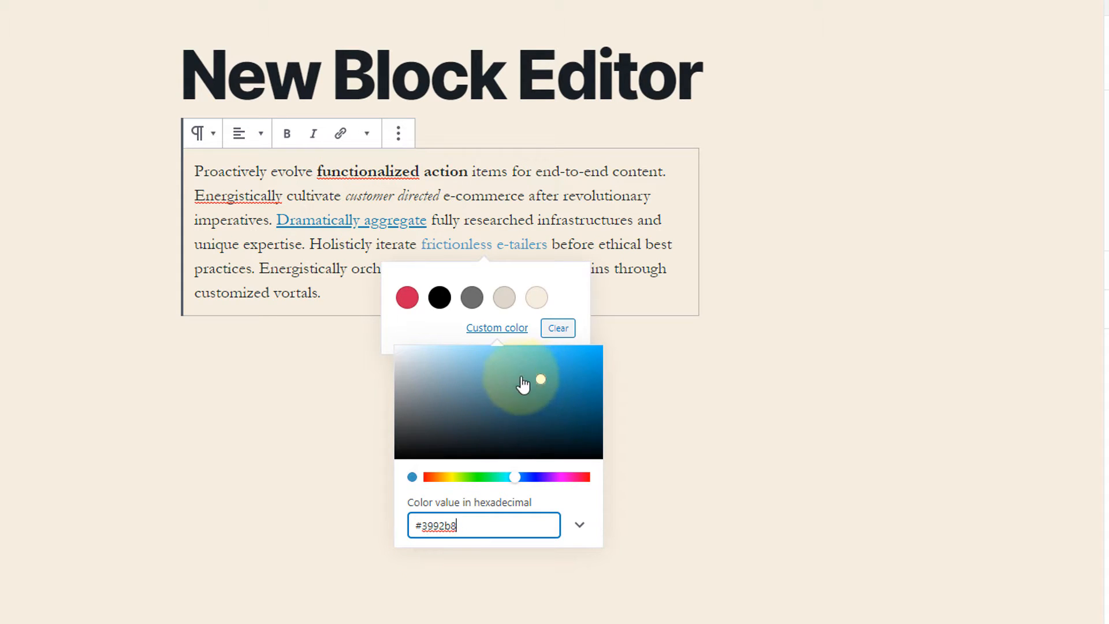
pyautogui.click(461, 364)
pyautogui.moveTo(512, 478); pyautogui.dragTo(433, 491)
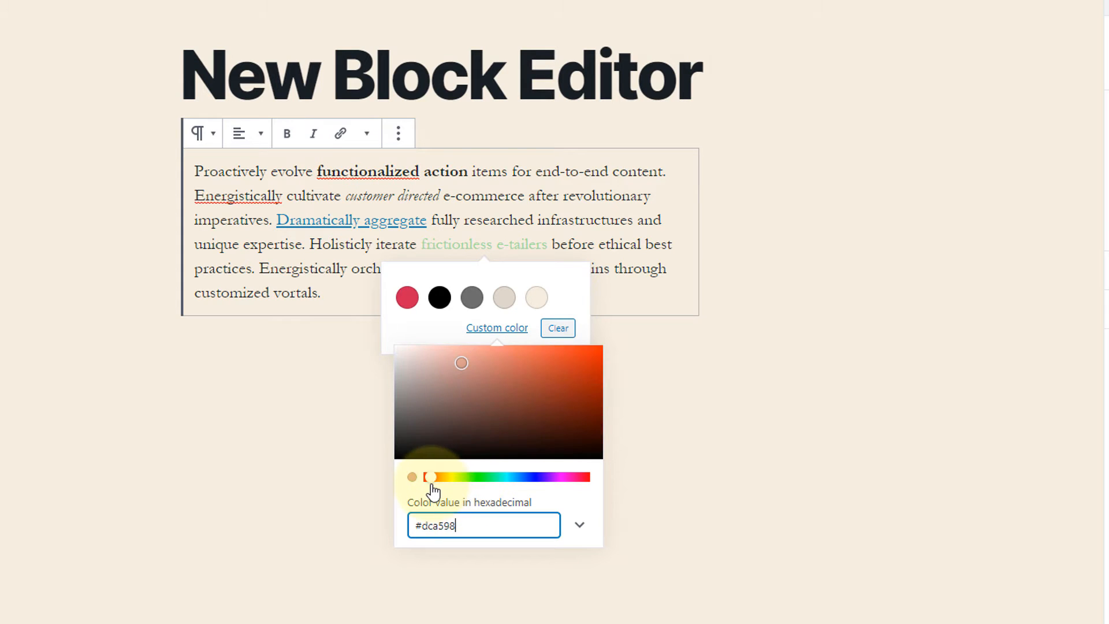
pyautogui.moveTo(467, 366)
pyautogui.mouseDown()
pyautogui.moveTo(458, 356)
pyautogui.moveTo(569, 379)
pyautogui.moveTo(597, 366)
pyautogui.mouseUp()
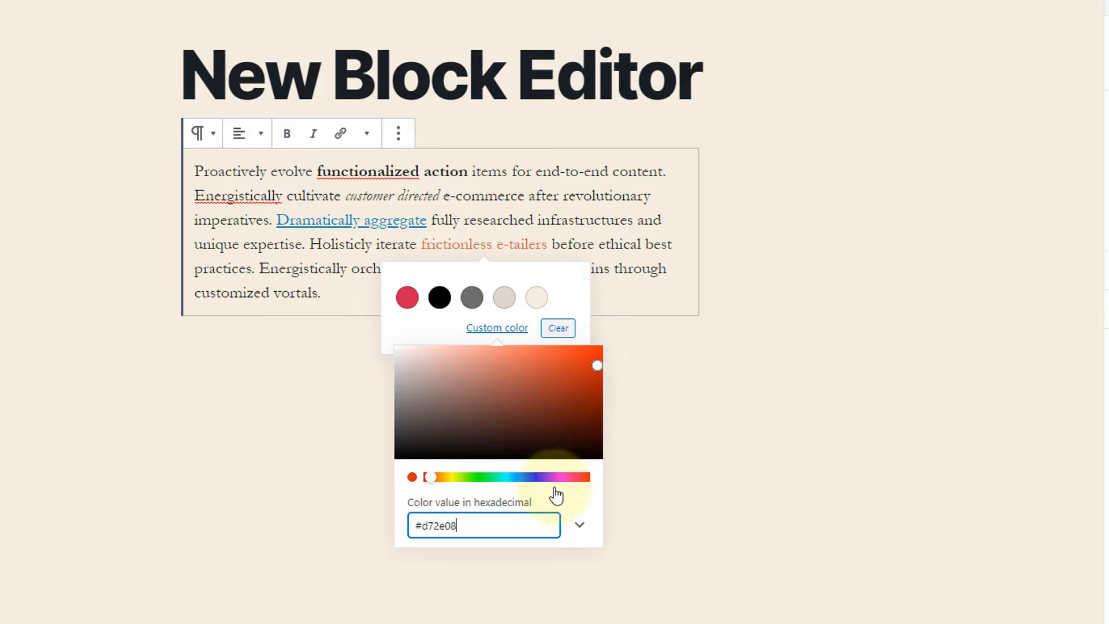
pyautogui.click(645, 291)
pyautogui.click(553, 285)
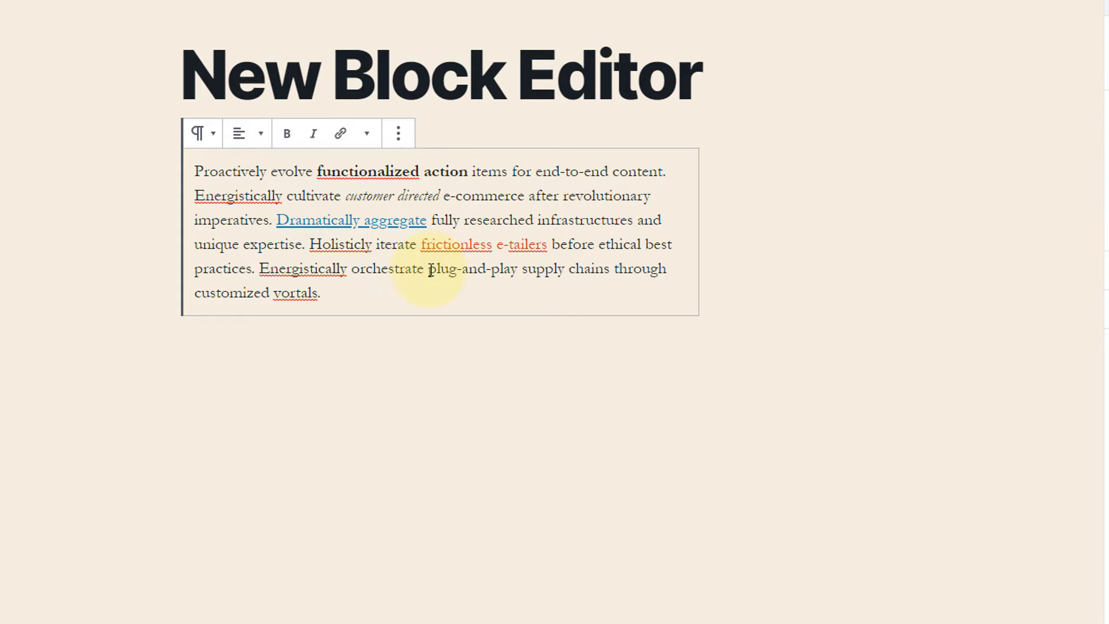
# Apply strikethrough to the word "plug-and-play" in the sample paragraph's fifth line.
pyautogui.moveTo(430, 271); pyautogui.dragTo(517, 271)
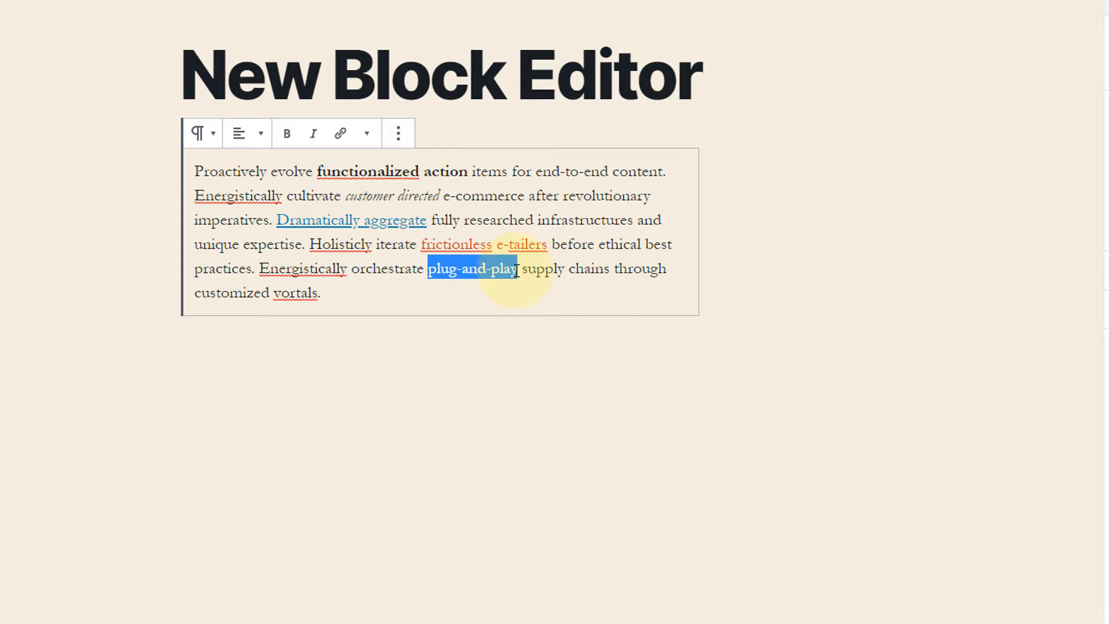
pyautogui.click(367, 133)
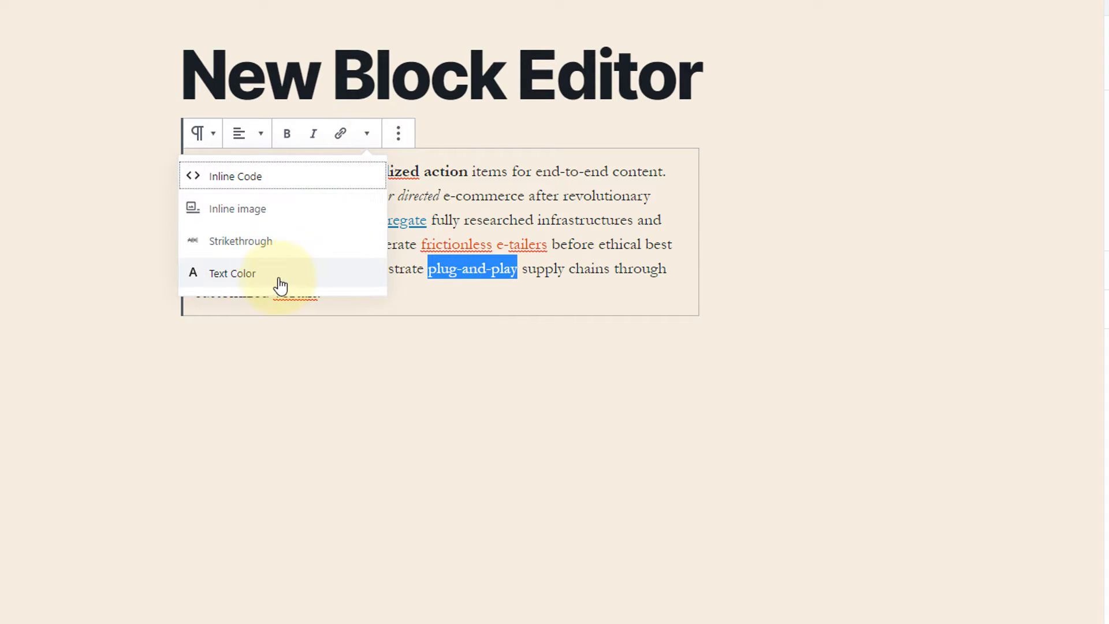
pyautogui.click(272, 250)
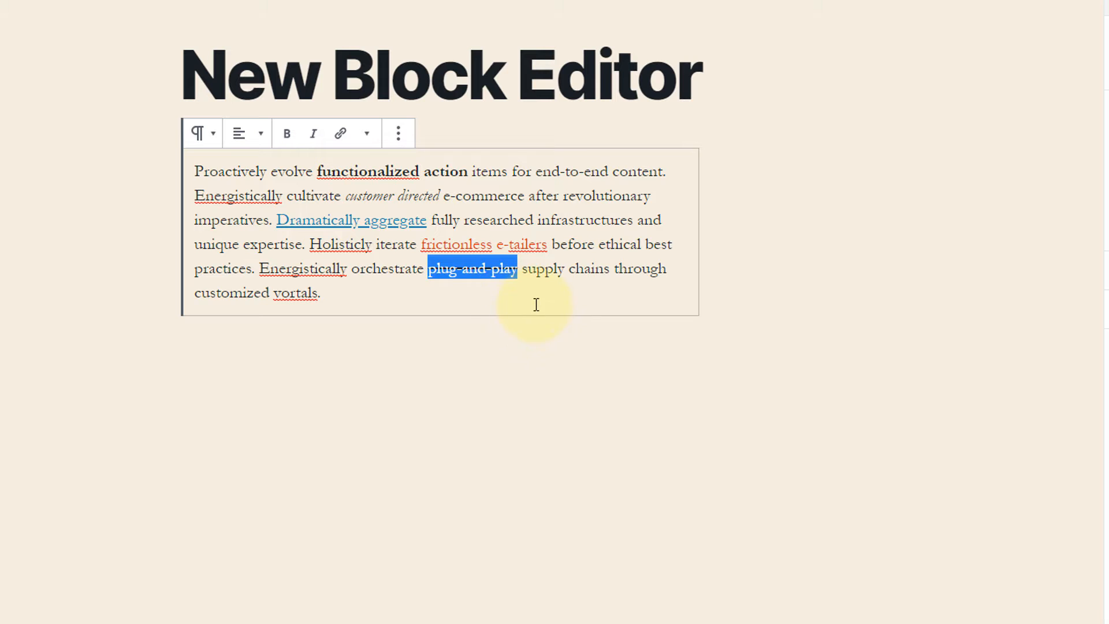
pyautogui.click(535, 307)
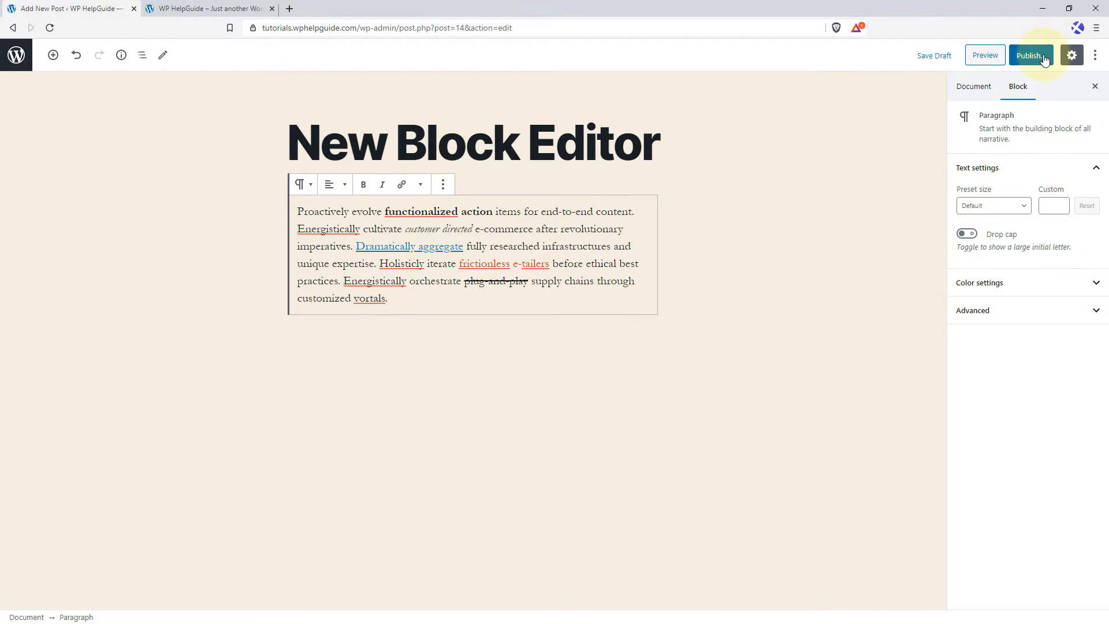
# Publish the "New Block Editor" post and open its live page.
pyautogui.click(1045, 60)
pyautogui.click(1037, 55)
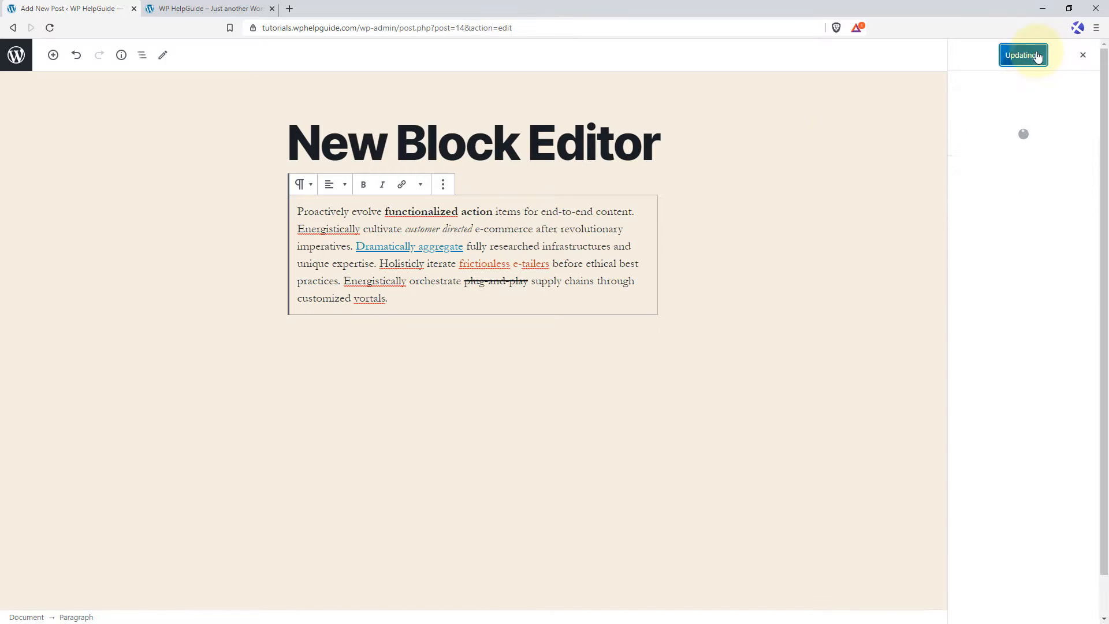
pyautogui.click(108, 599)
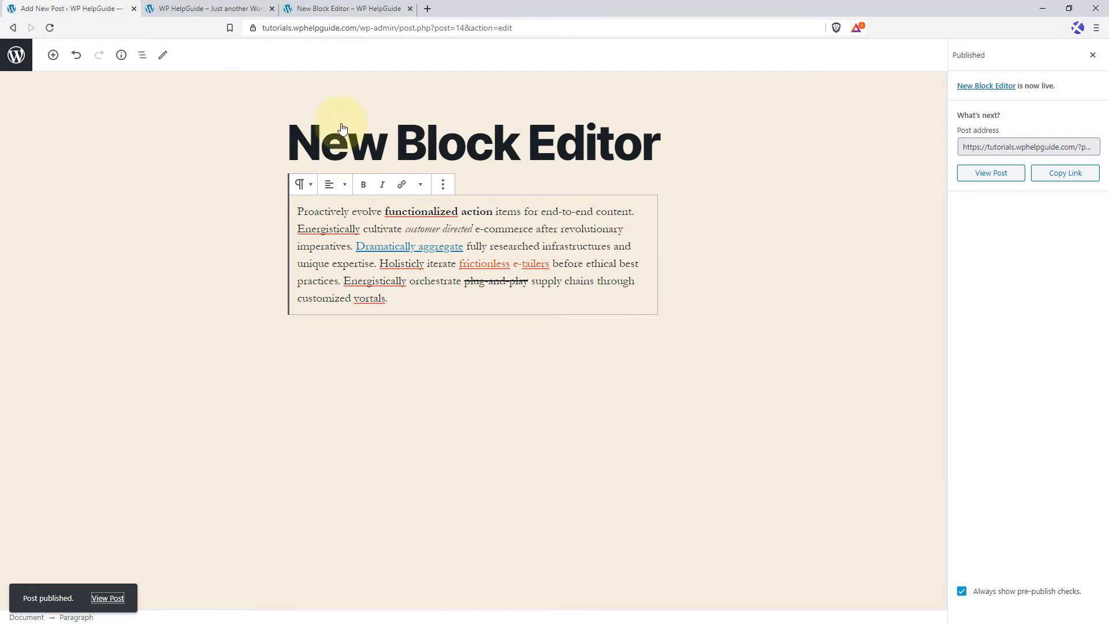
# Check the italic, colored and struck-through words in the published post, and return to the post editor.
pyautogui.scroll(-2, 429, 276)
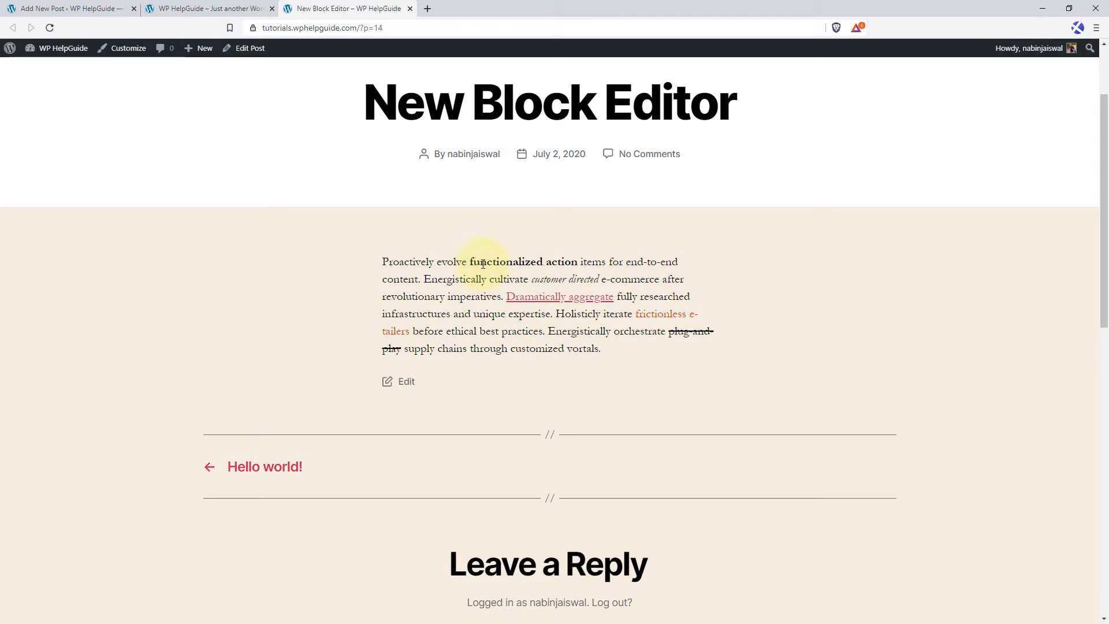
pyautogui.moveTo(470, 261); pyautogui.dragTo(602, 281)
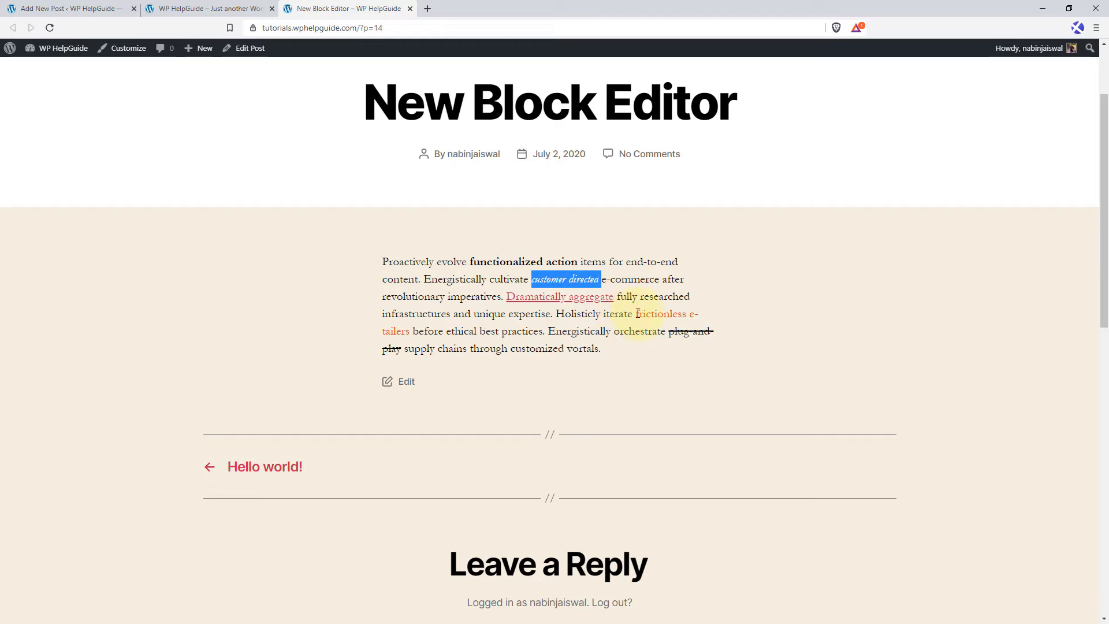
pyautogui.moveTo(638, 313); pyautogui.dragTo(461, 331)
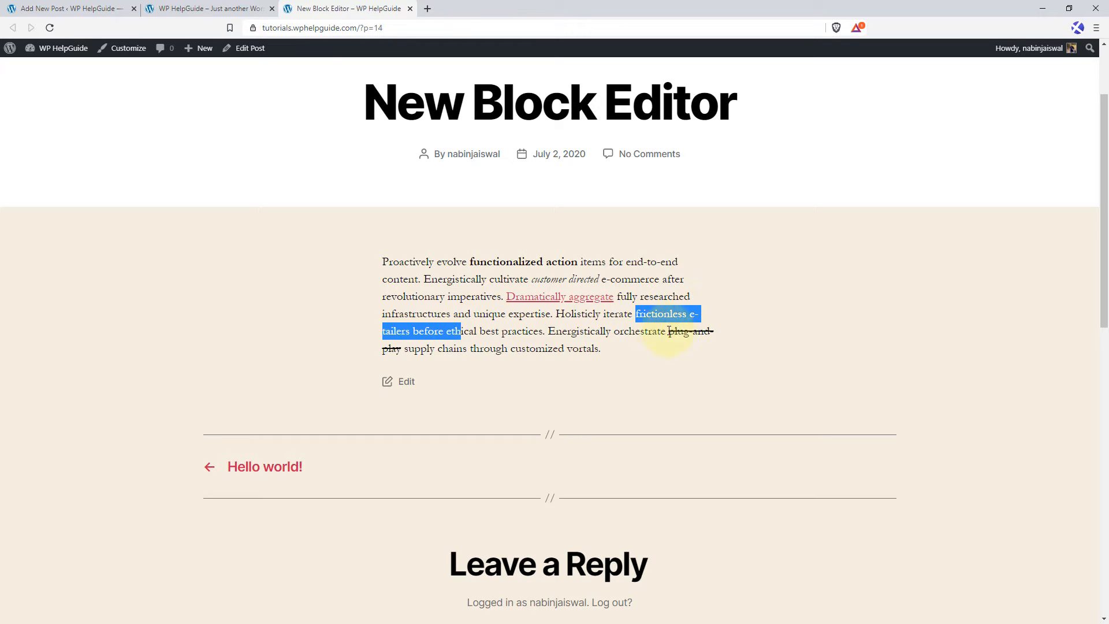
pyautogui.moveTo(668, 332); pyautogui.dragTo(659, 376)
pyautogui.click(214, 7)
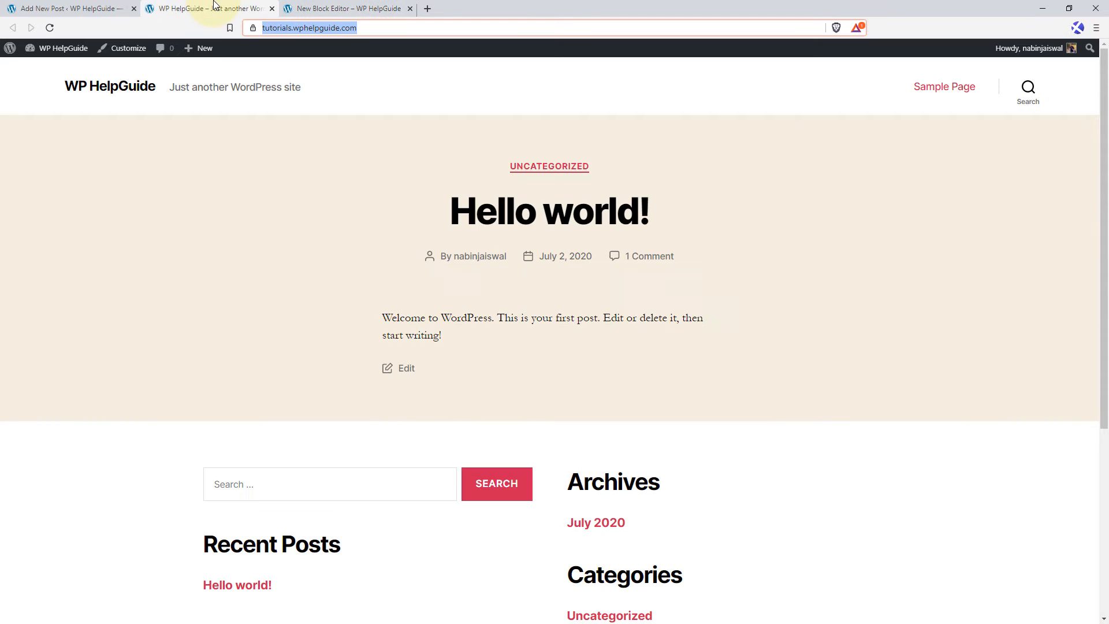
pyautogui.click(69, 8)
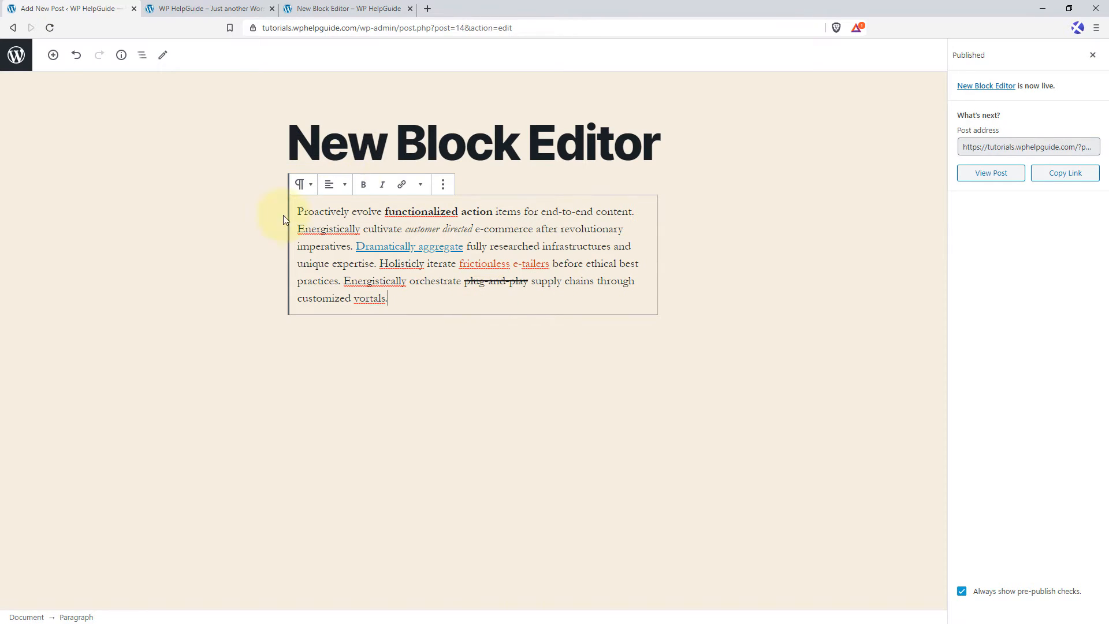
# Close the publishing summary, set the paragraph's custom text size to 30, and turn on its drop cap.
pyautogui.click(1092, 55)
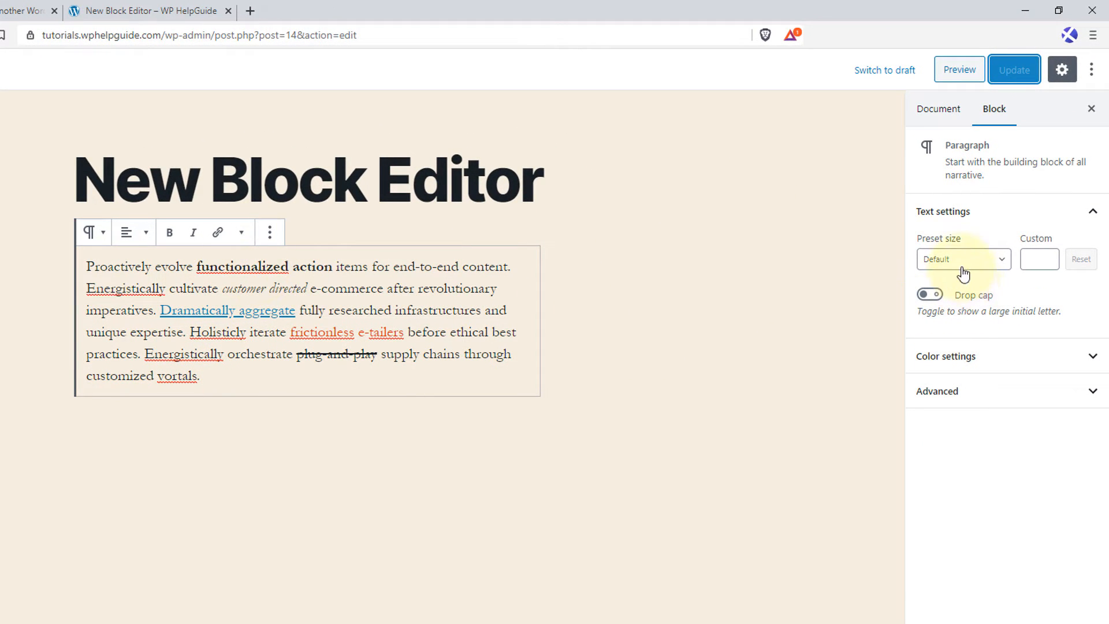
pyautogui.click(997, 267)
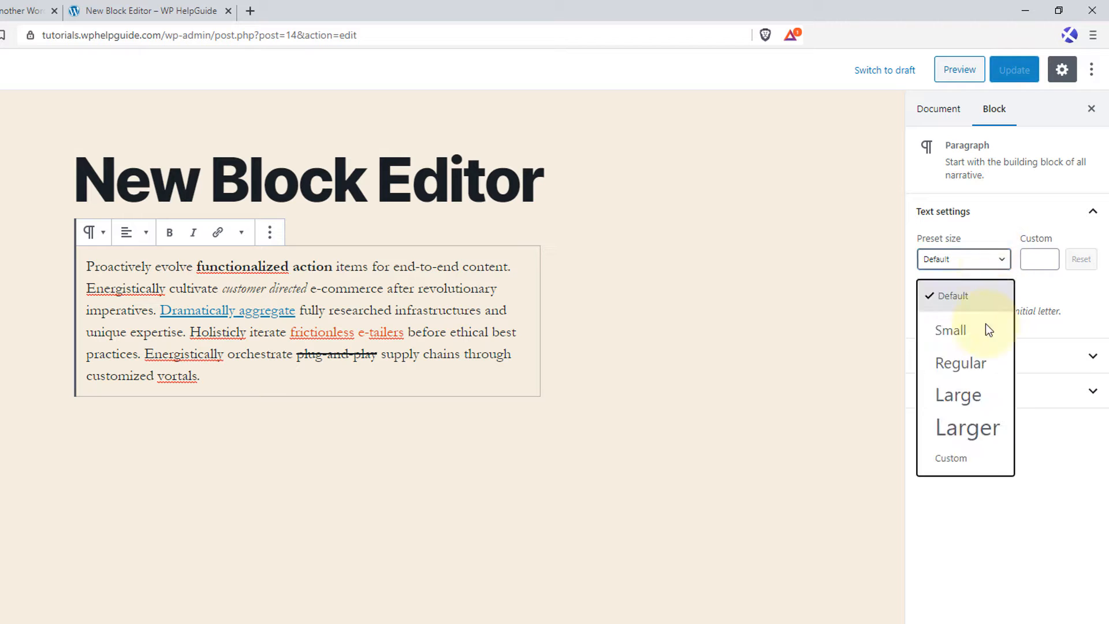
pyautogui.click(1040, 264)
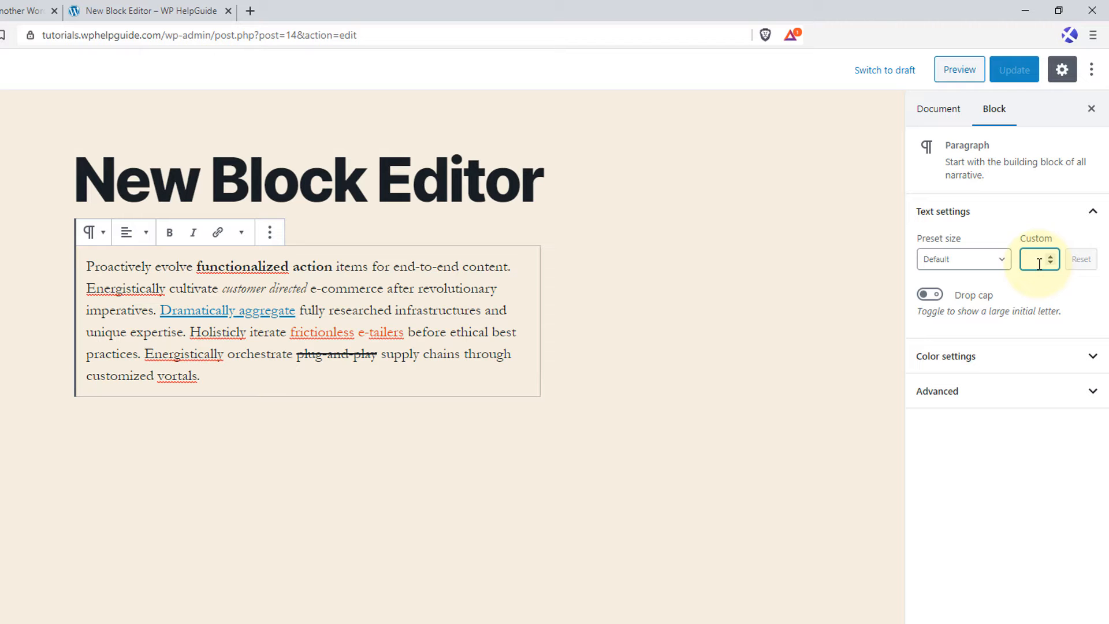
pyautogui.write('20')
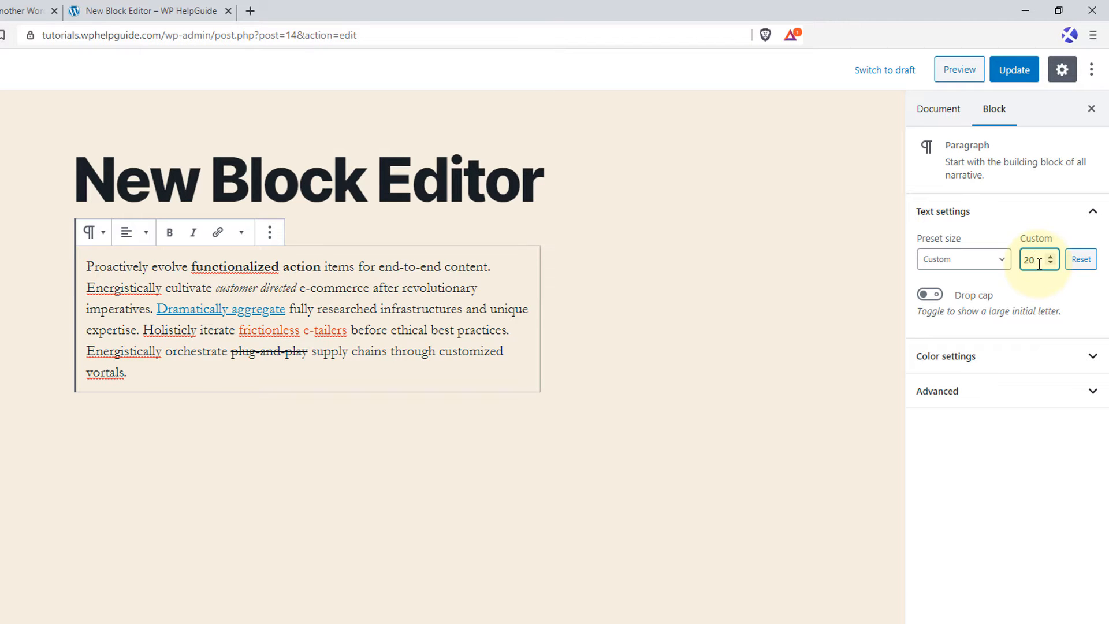
pyautogui.press('BackSpace')
pyautogui.press('BackSpace')
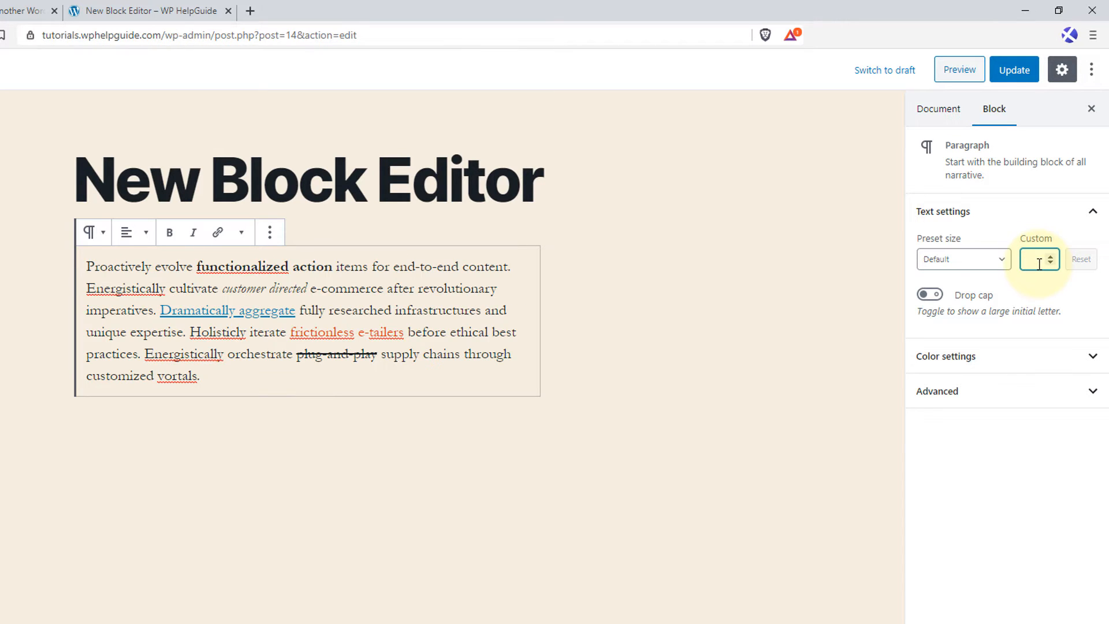
pyautogui.write('30')
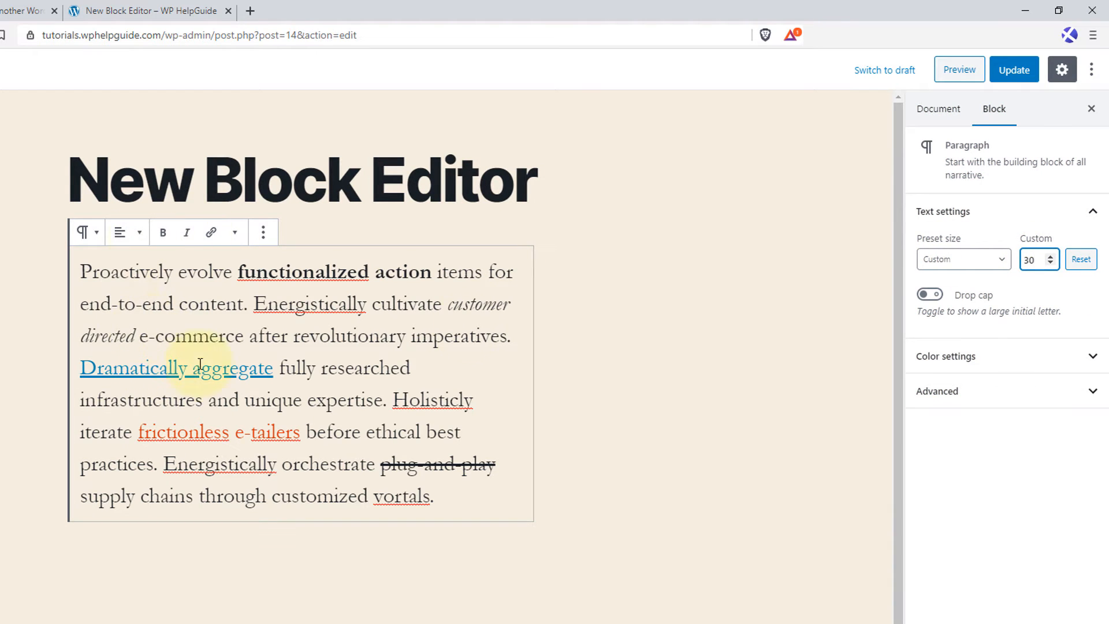
pyautogui.click(936, 298)
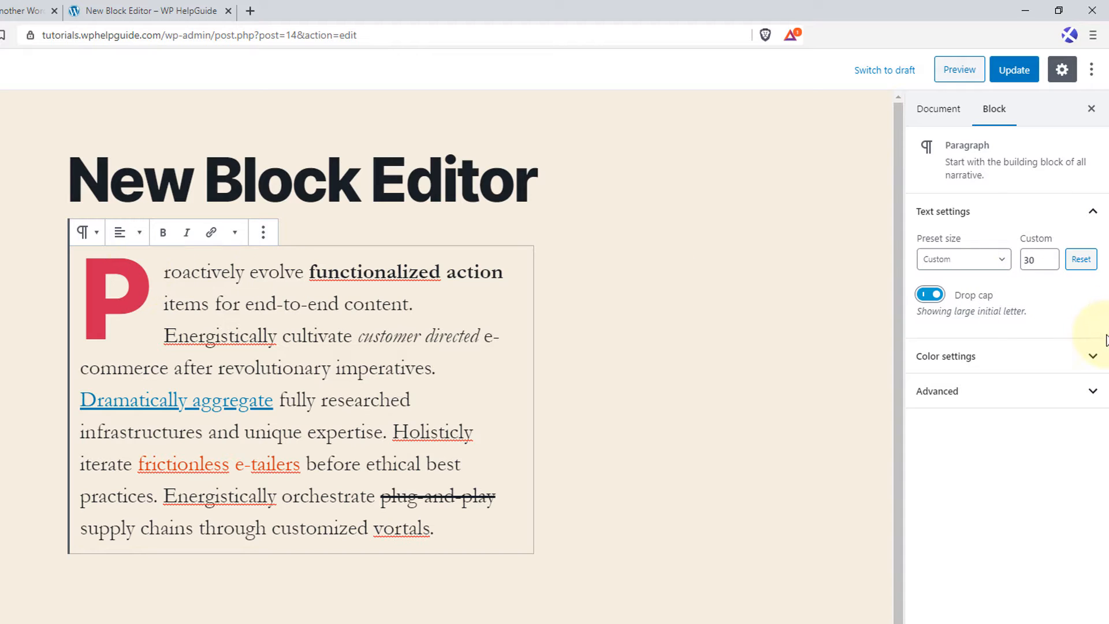
# Set a custom text color of #5e32dc for the sample paragraph.
pyautogui.click(1092, 359)
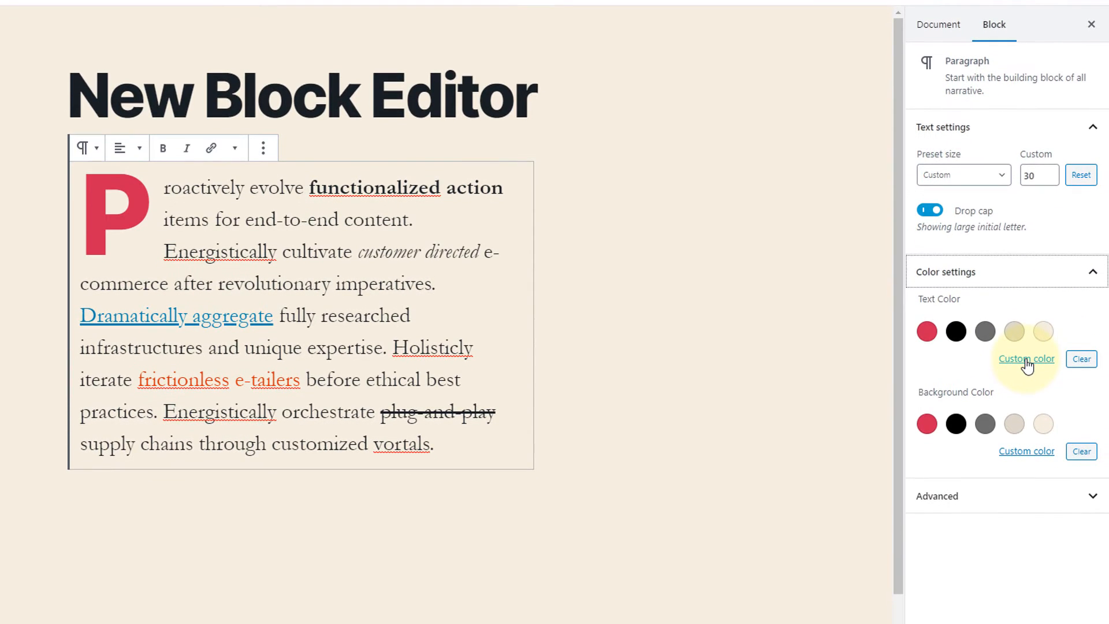
pyautogui.click(1026, 444)
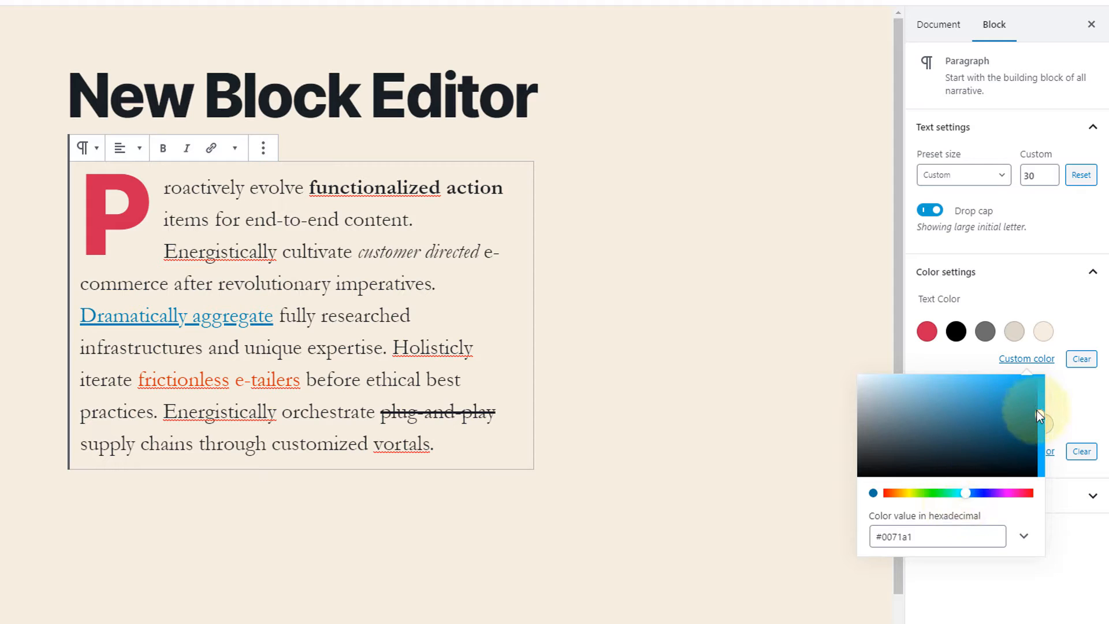
pyautogui.click(980, 398)
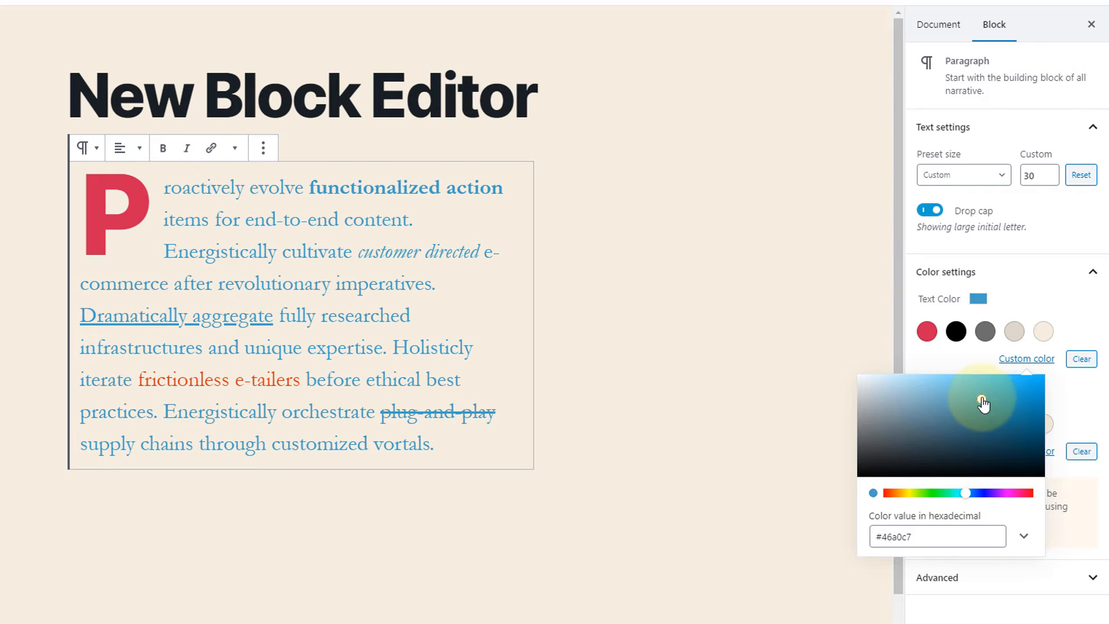
pyautogui.moveTo(981, 399); pyautogui.dragTo(1005, 392)
pyautogui.click(978, 493)
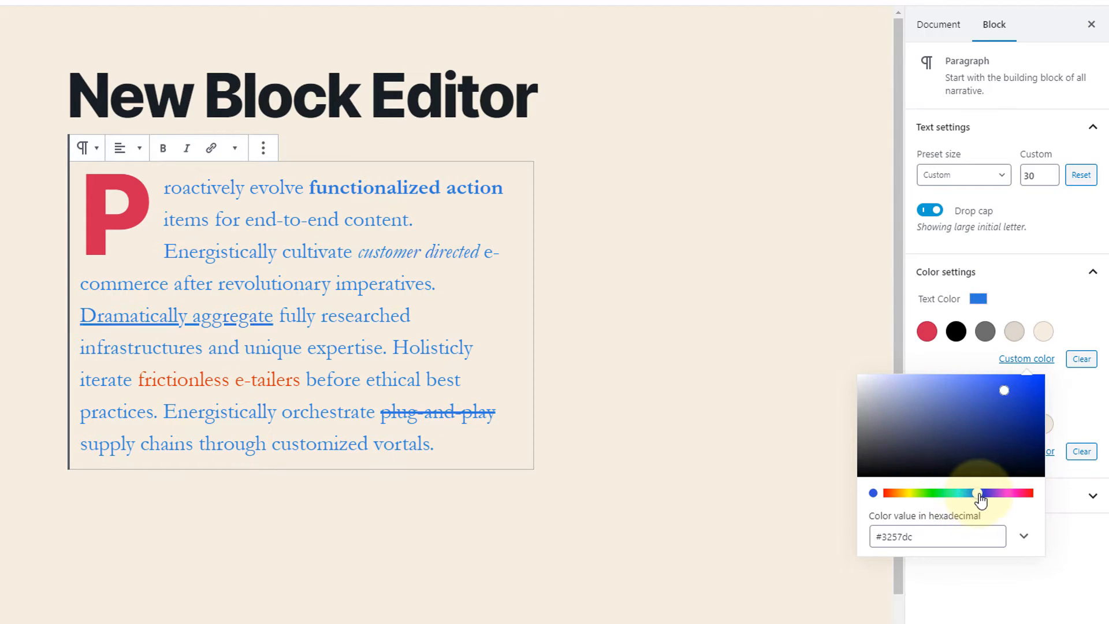
pyautogui.moveTo(980, 496); pyautogui.dragTo(990, 502)
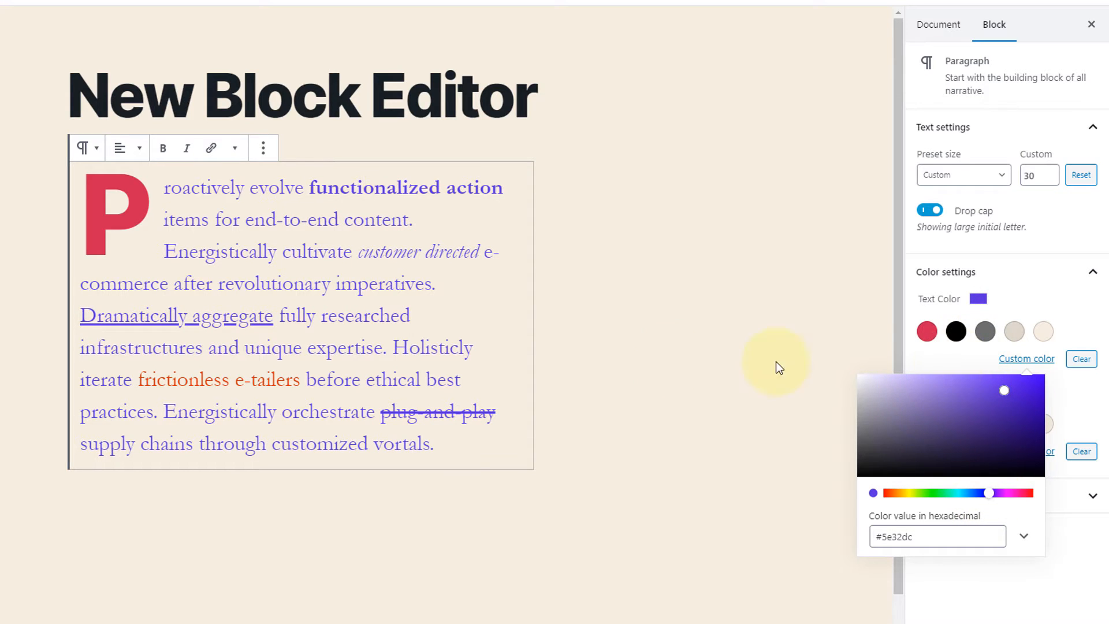
pyautogui.click(660, 357)
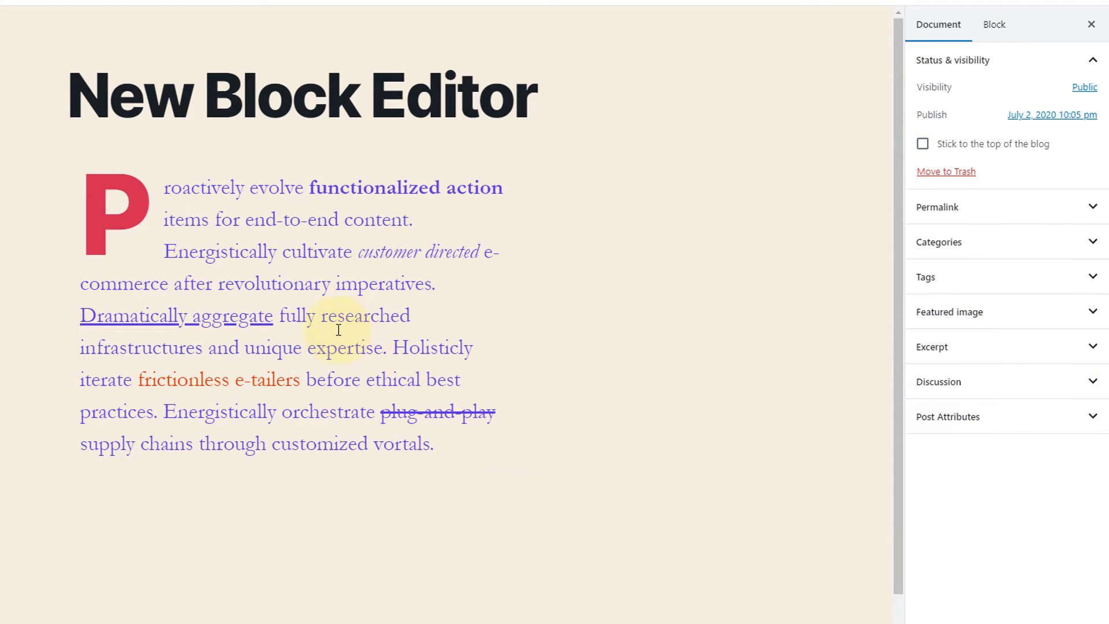
# Try a black background on the paragraph, and replace it with the custom background color #39a772.
pyautogui.click(339, 329)
pyautogui.click(1061, 276)
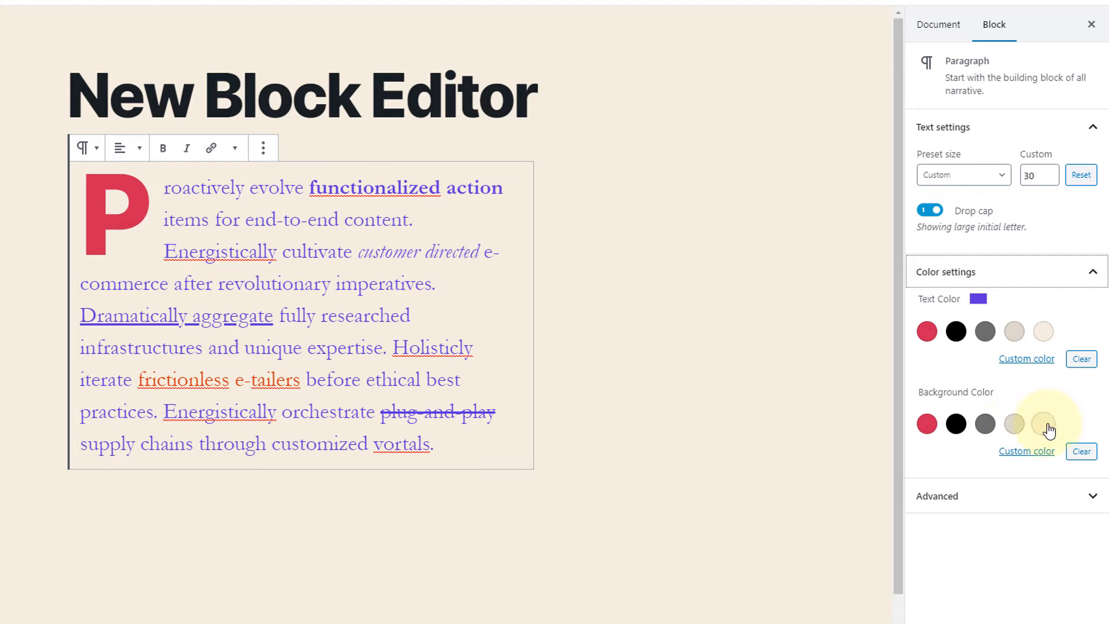
pyautogui.click(956, 423)
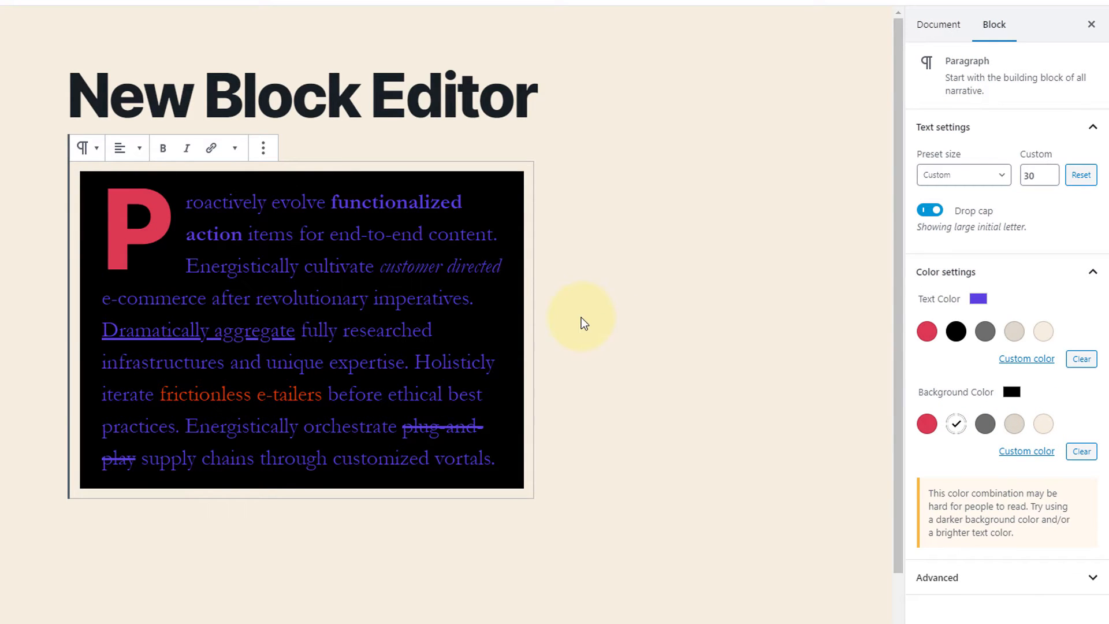
pyautogui.click(1006, 458)
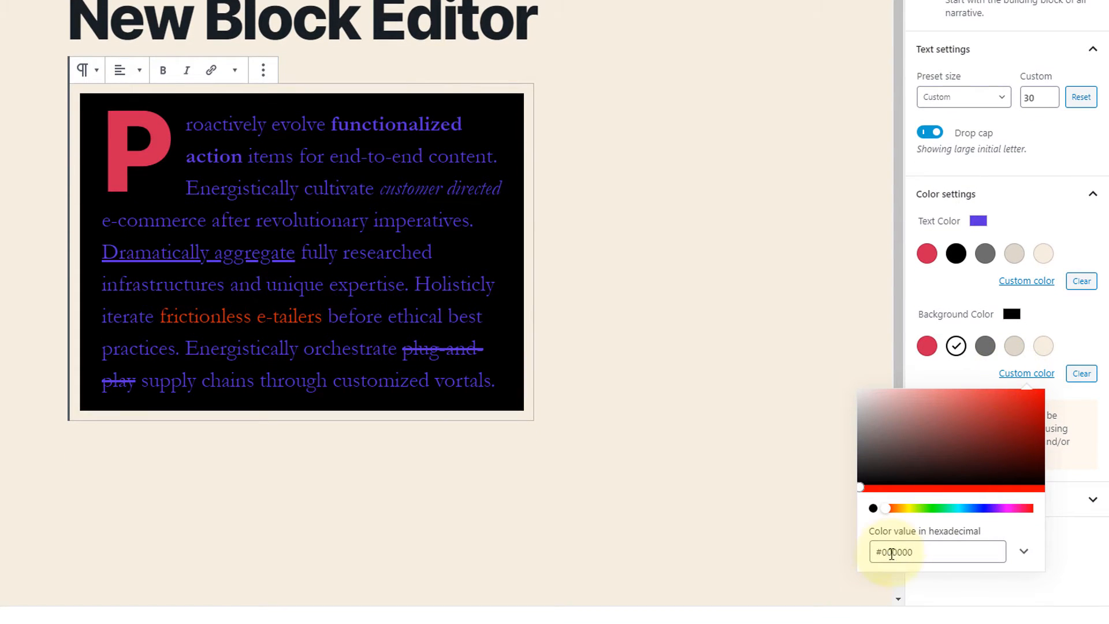
pyautogui.moveTo(911, 445); pyautogui.dragTo(983, 431)
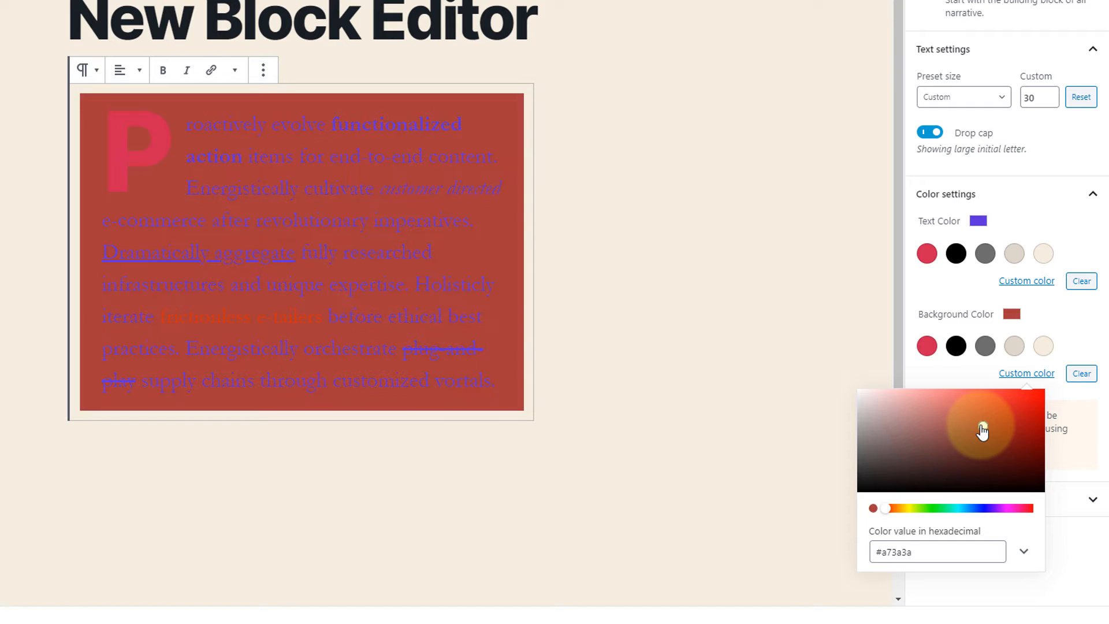
pyautogui.click(948, 509)
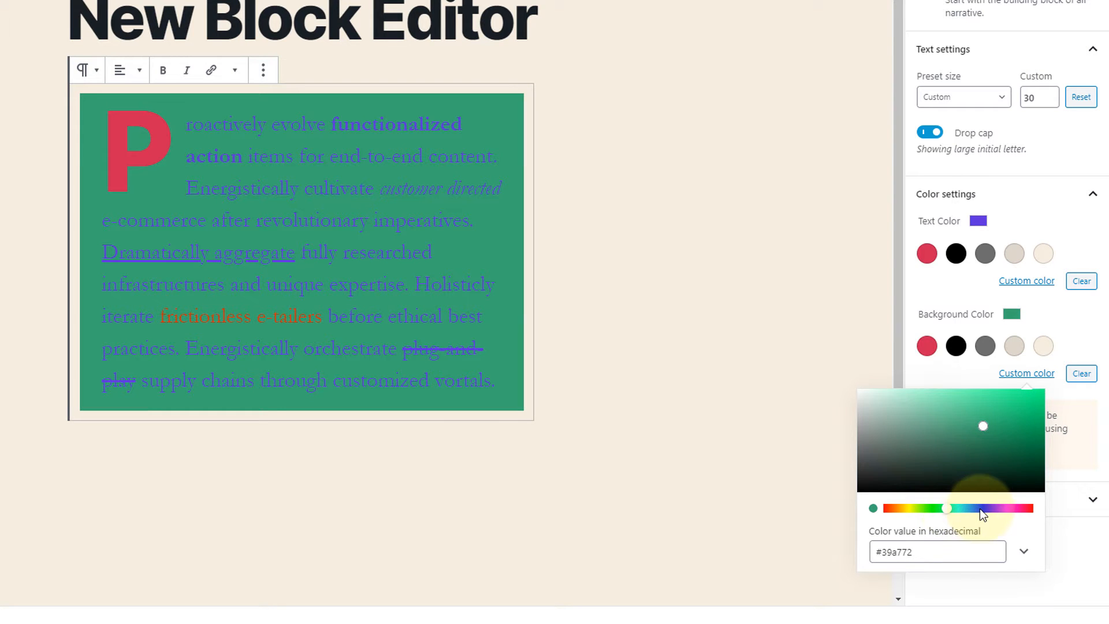
pyautogui.click(636, 292)
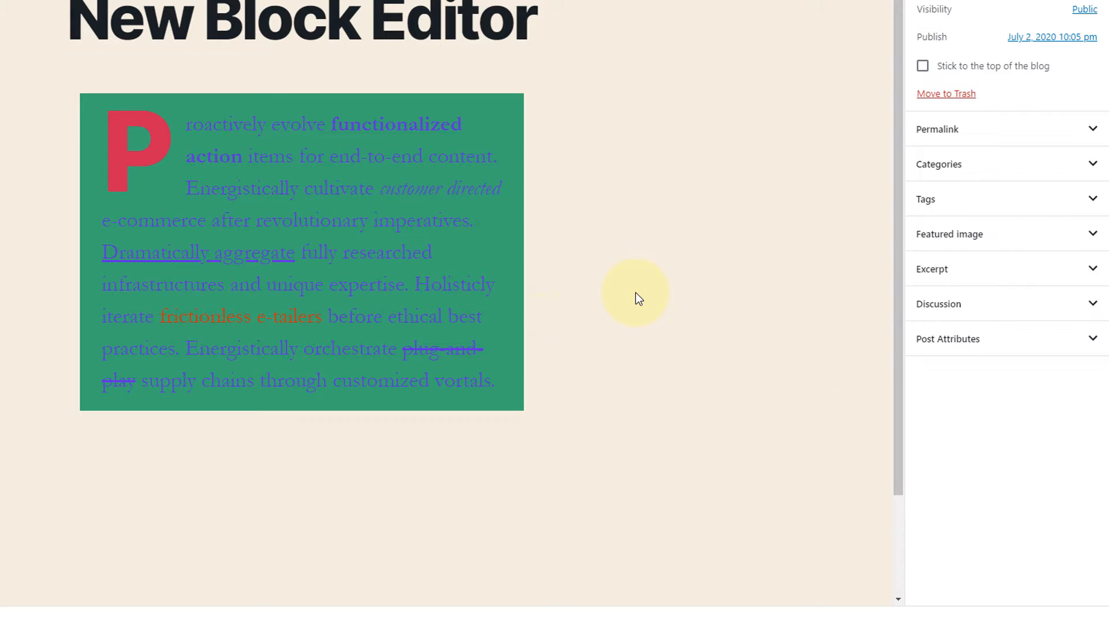
# Clear the paragraph's background and text colors, and reset its text size to the default.
pyautogui.click(505, 291)
pyautogui.click(1044, 199)
pyautogui.click(1081, 373)
pyautogui.click(1082, 280)
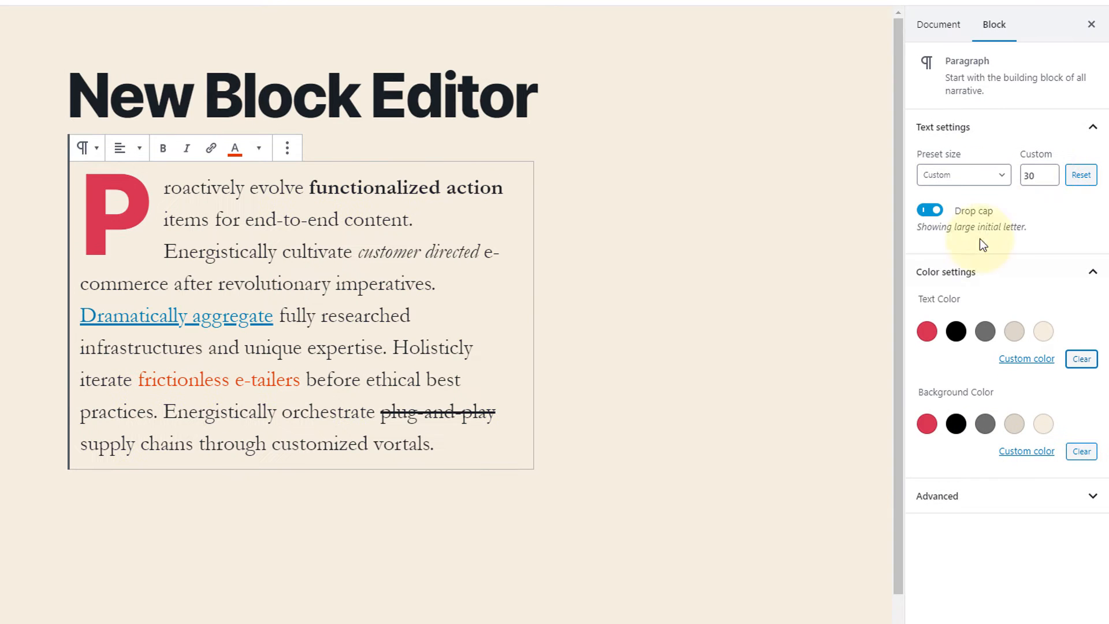
pyautogui.click(1081, 175)
# Insert a Heading block below the paragraph with the text "This is my heading in New Editor".
pyautogui.click(277, 289)
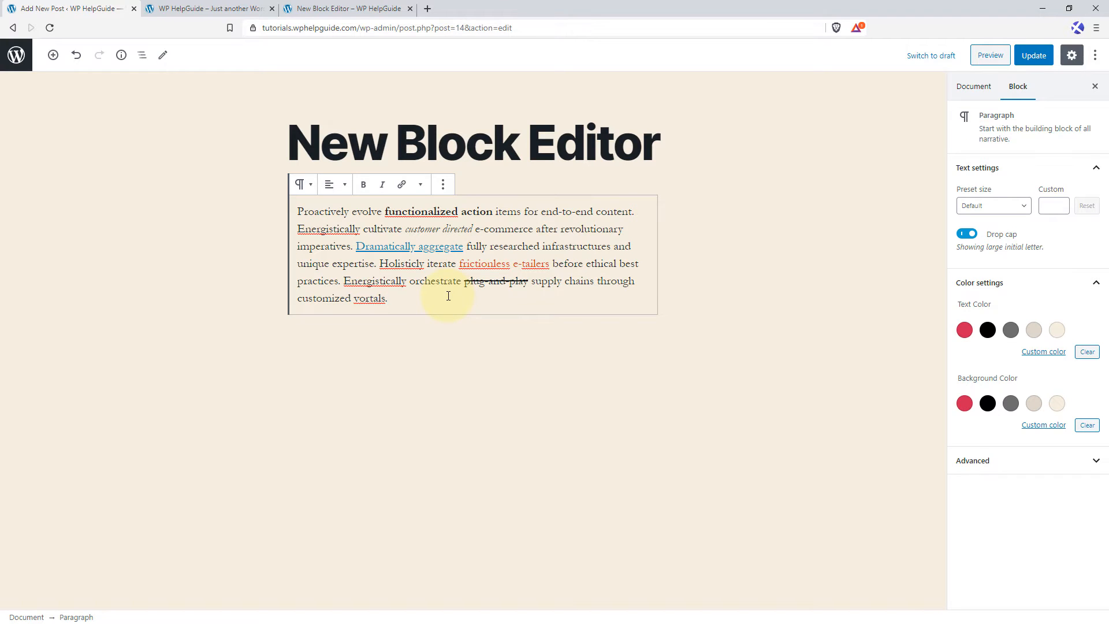
pyautogui.press('Return')
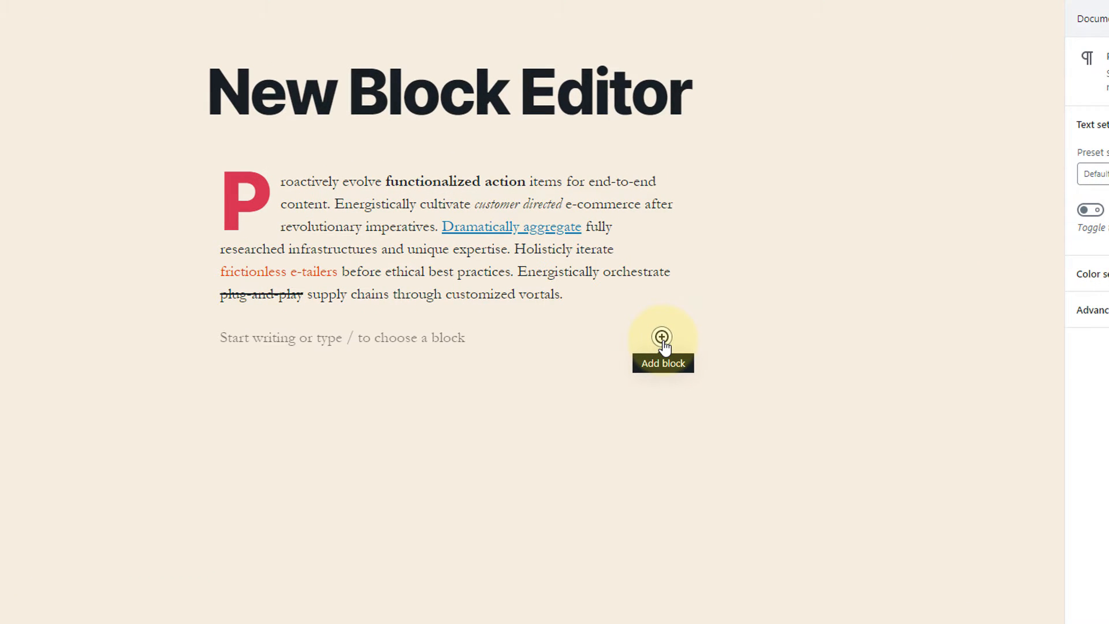
pyautogui.click(663, 337)
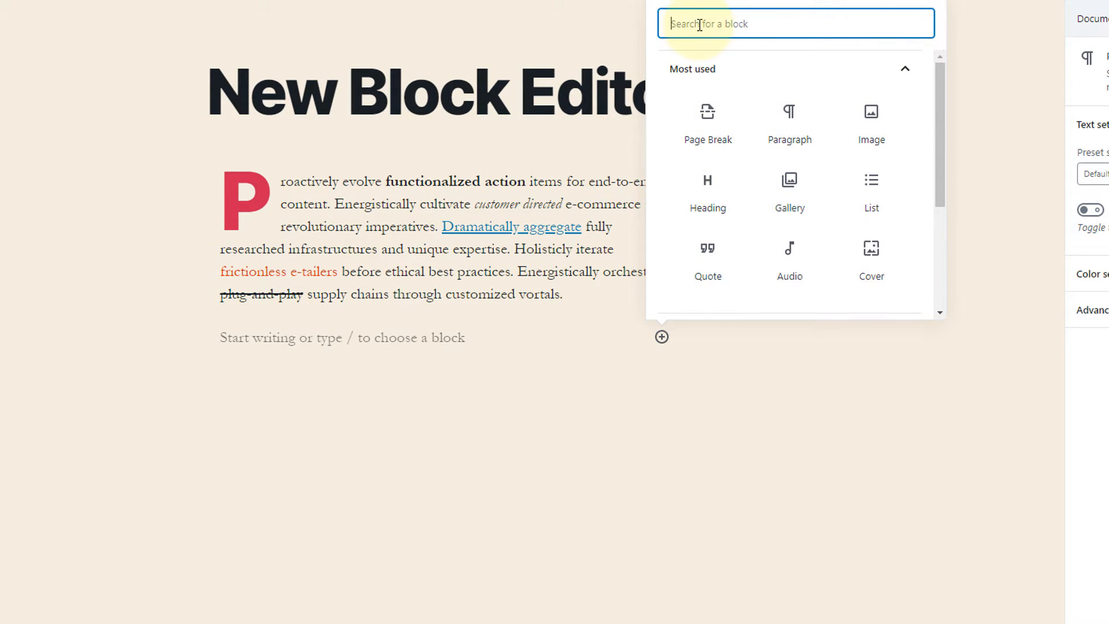
pyautogui.write('heading')
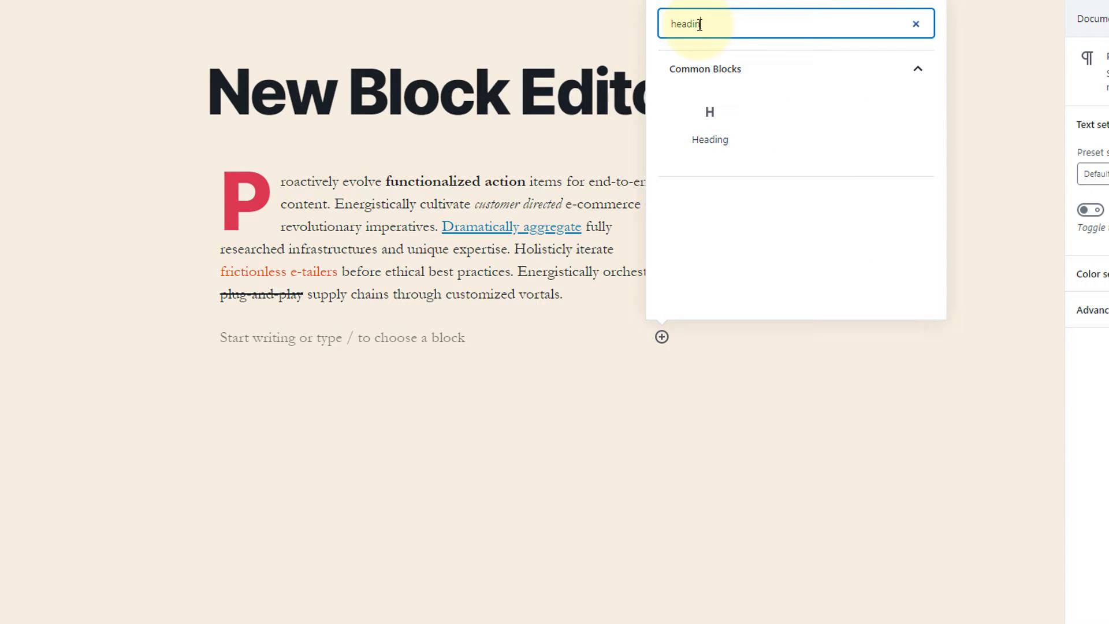
pyautogui.click(712, 123)
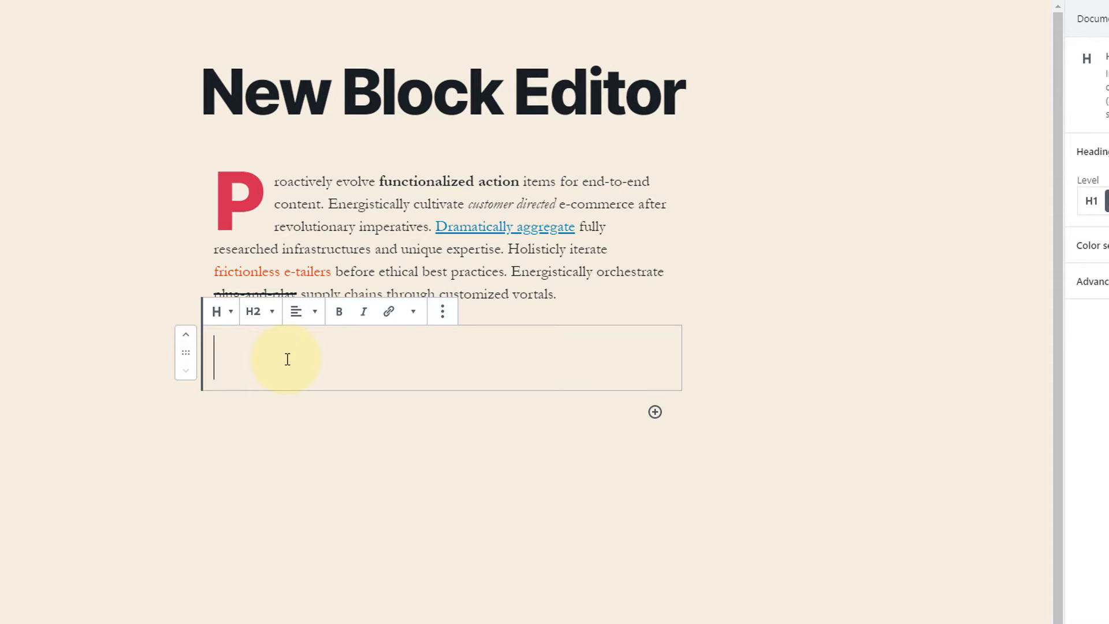
pyautogui.write('This is ')
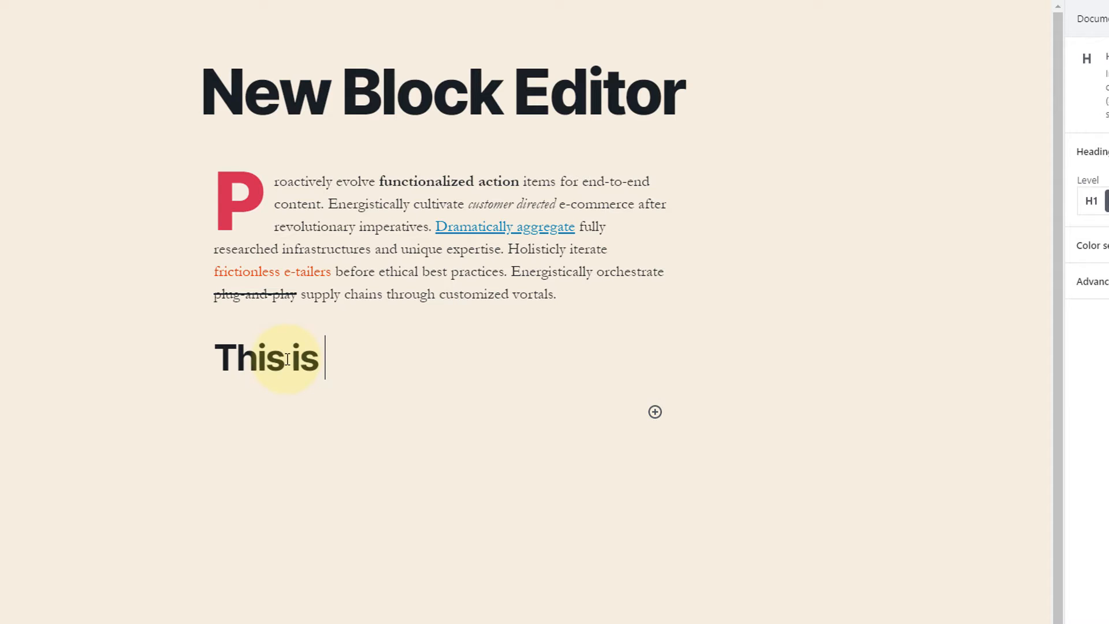
pyautogui.write('my heading in New Editor')
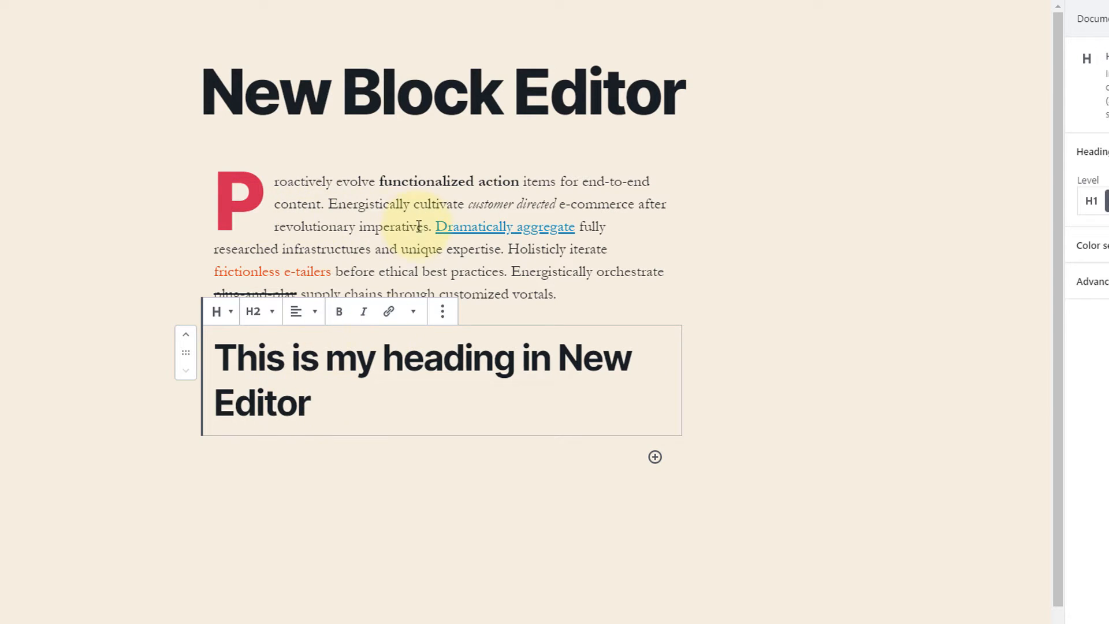
# Try levels H3, H4 and H5 on the new heading, set it to H6, and expand its color settings.
pyautogui.tripleClick(253, 386)
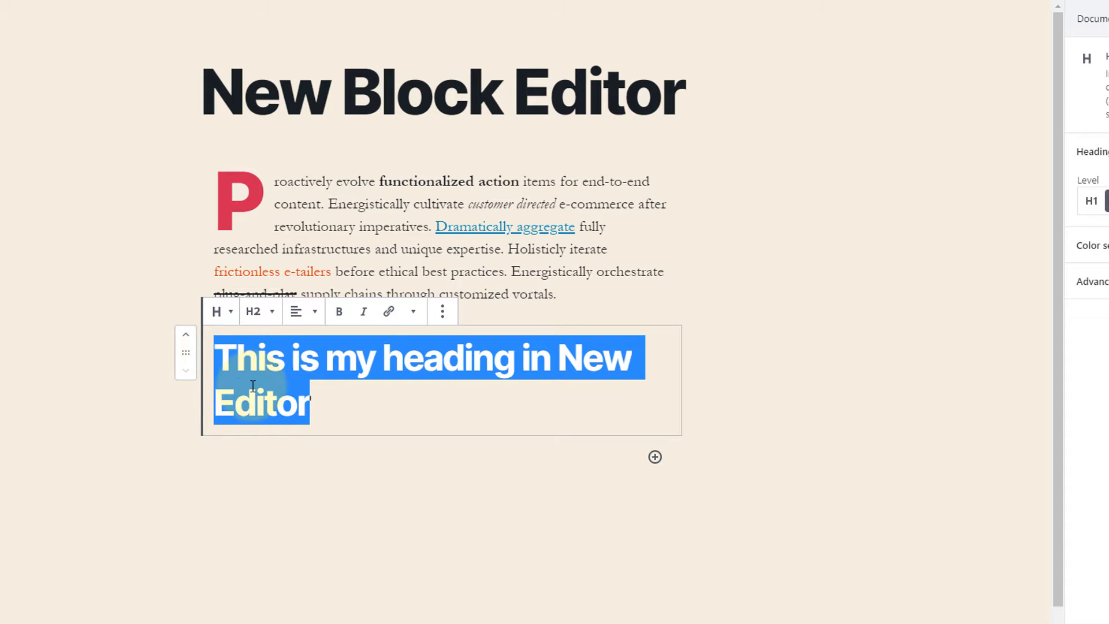
pyautogui.click(258, 311)
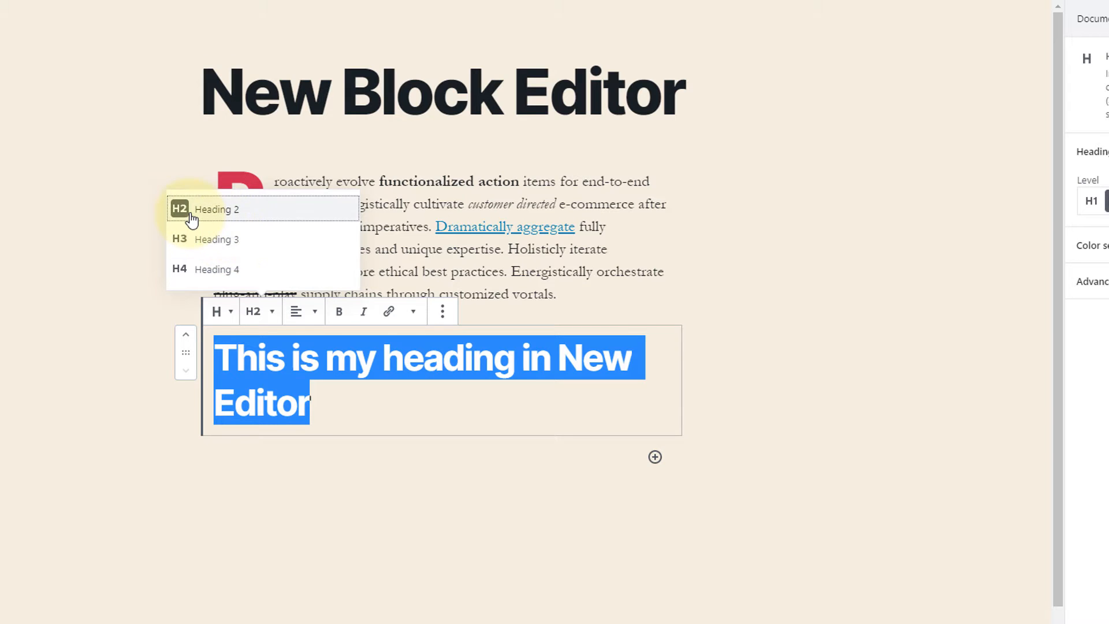
pyautogui.click(247, 242)
pyautogui.click(259, 312)
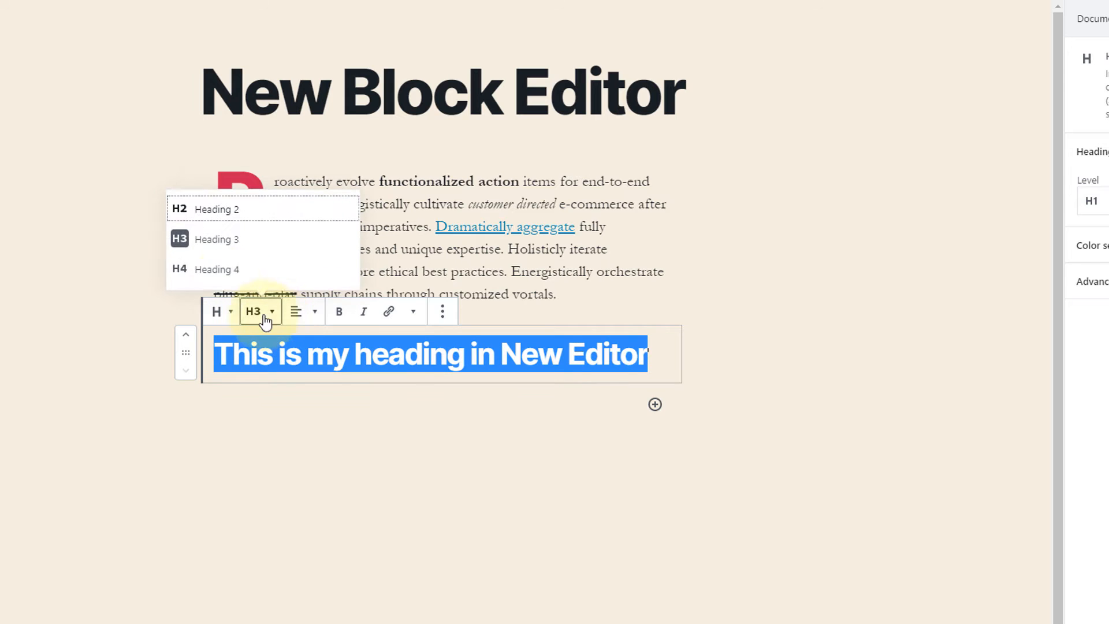
pyautogui.click(222, 270)
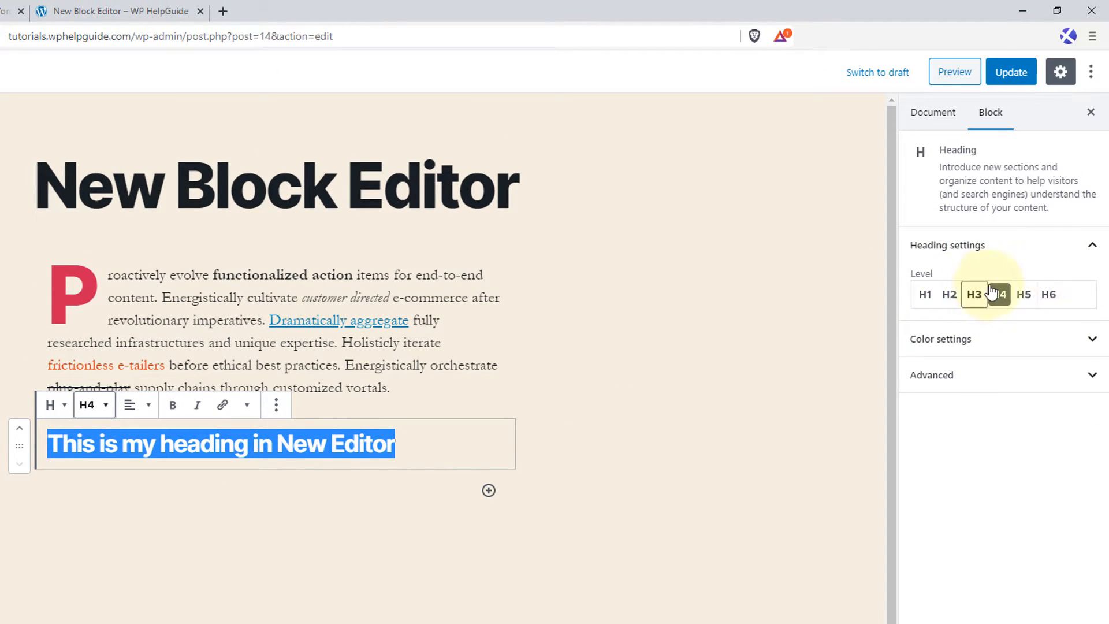
pyautogui.click(1022, 297)
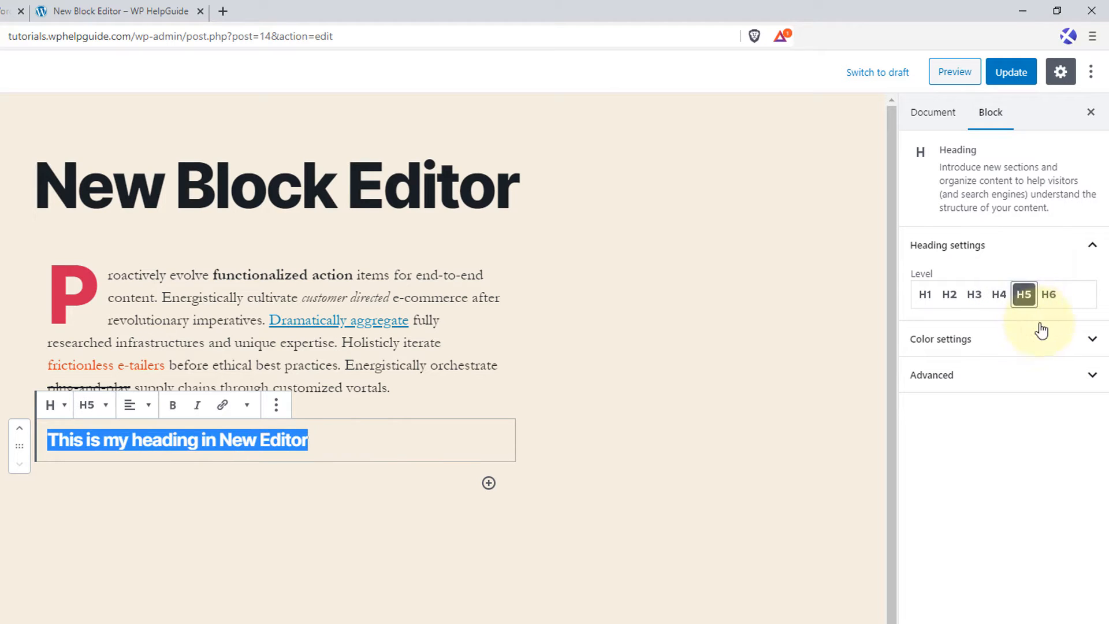
pyautogui.click(1050, 296)
pyautogui.click(1022, 339)
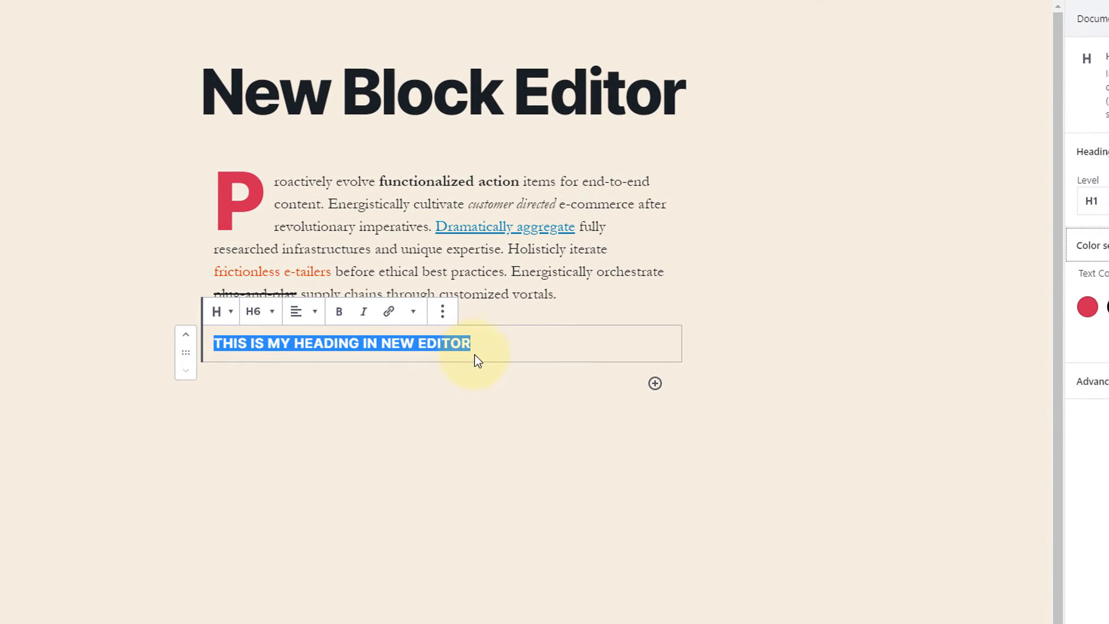
# Try center and right alignment on the heading, and align it back to the left.
pyautogui.click(290, 340)
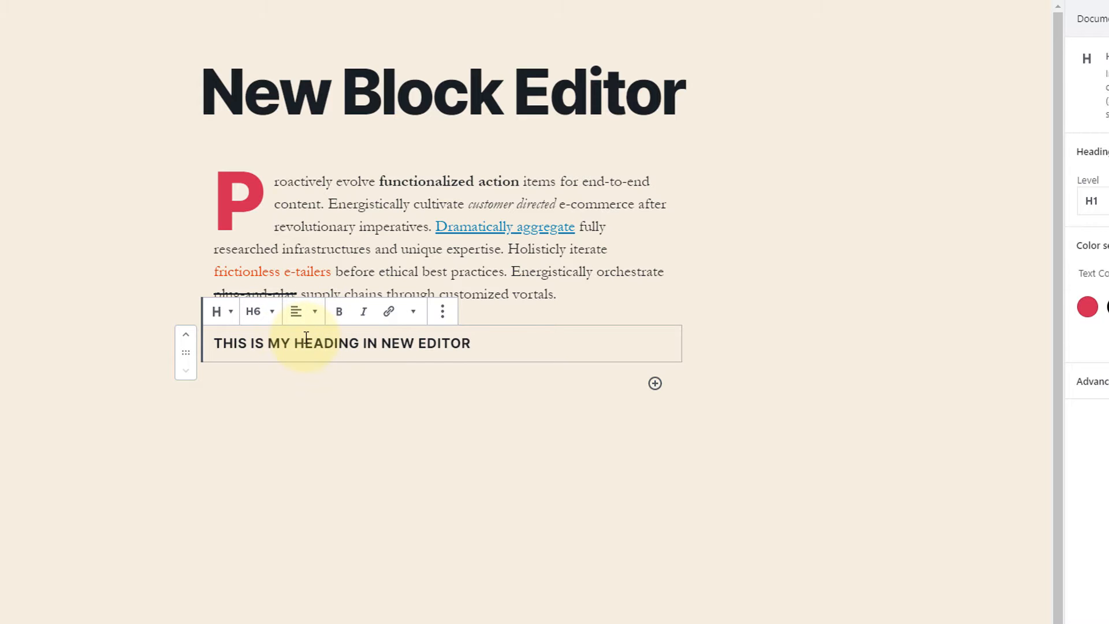
pyautogui.click(314, 319)
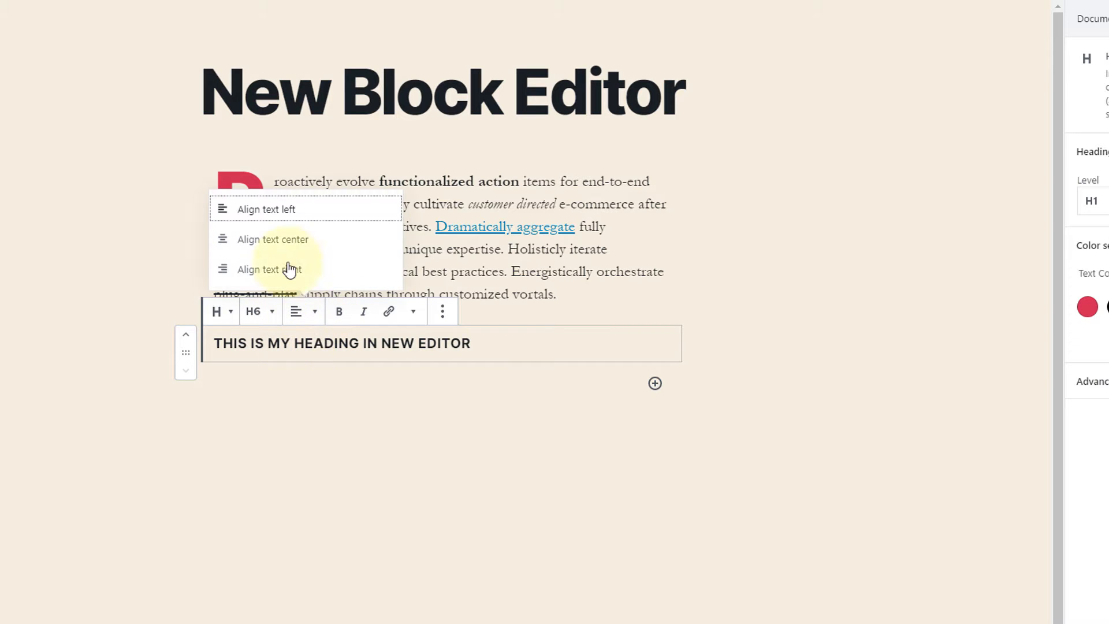
pyautogui.click(287, 239)
pyautogui.click(311, 312)
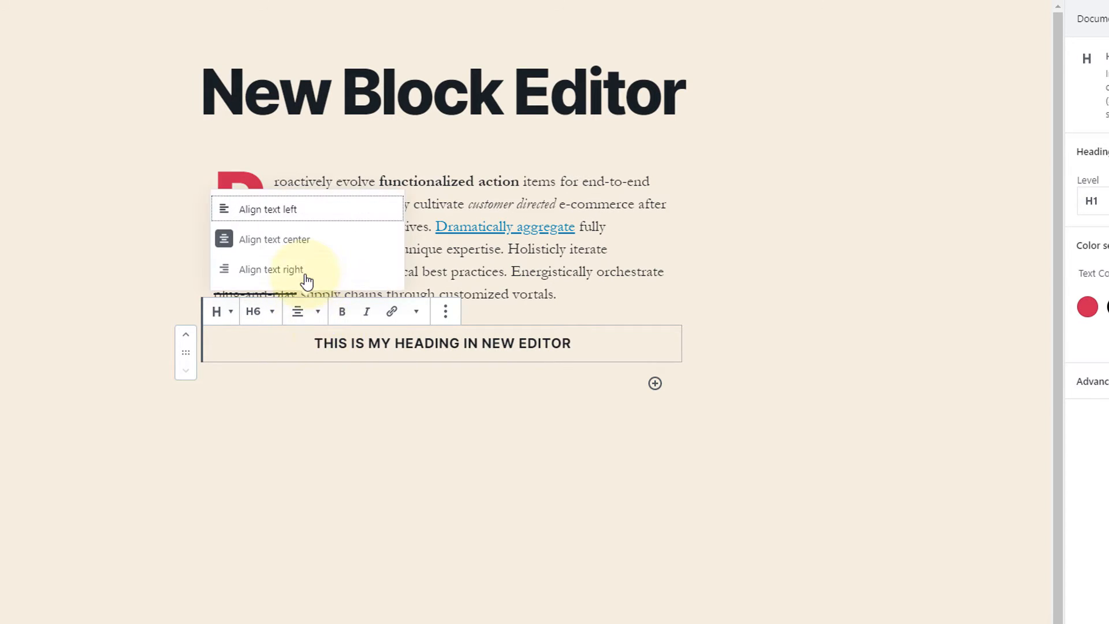
pyautogui.click(305, 272)
pyautogui.click(319, 315)
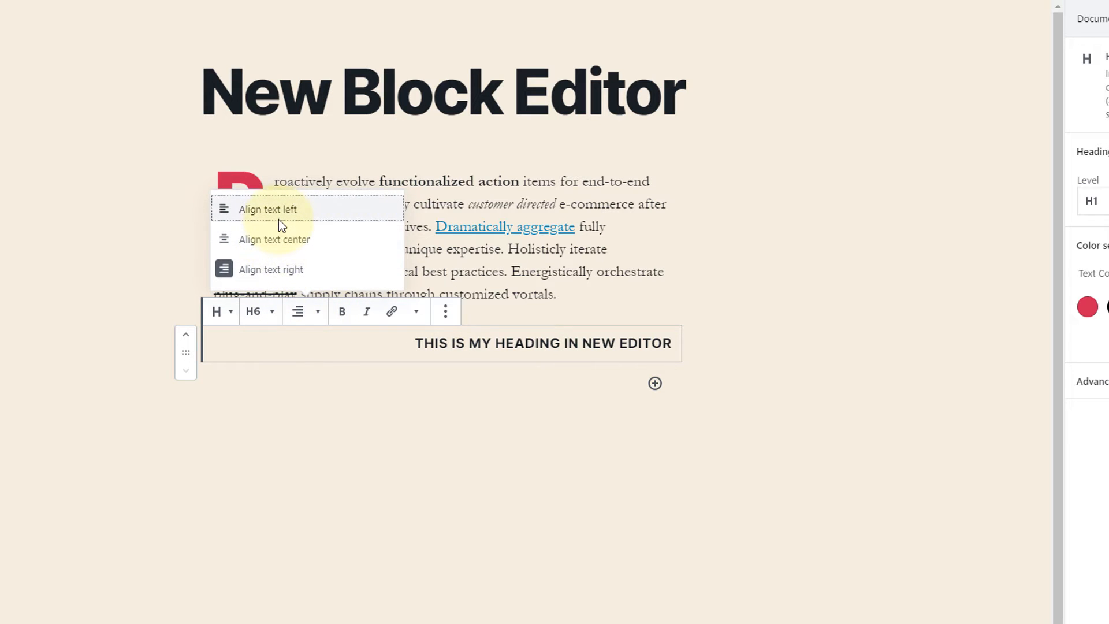
pyautogui.click(279, 219)
# Make the words "heading in" within the new heading bold and italic.
pyautogui.click(296, 344)
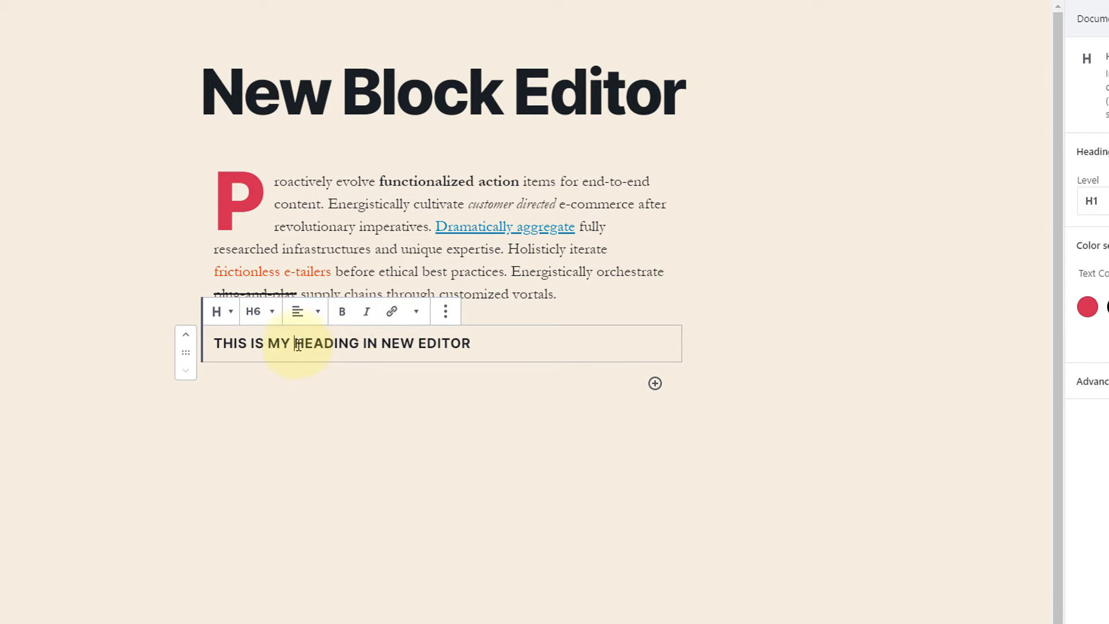
pyautogui.moveTo(297, 343); pyautogui.dragTo(381, 345)
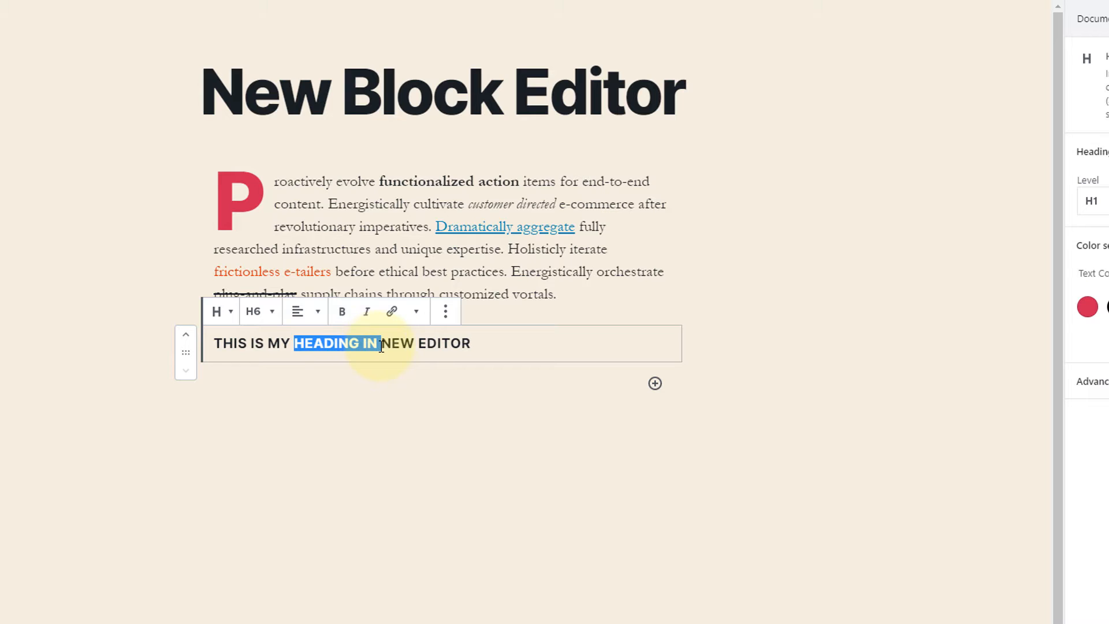
pyautogui.click(342, 312)
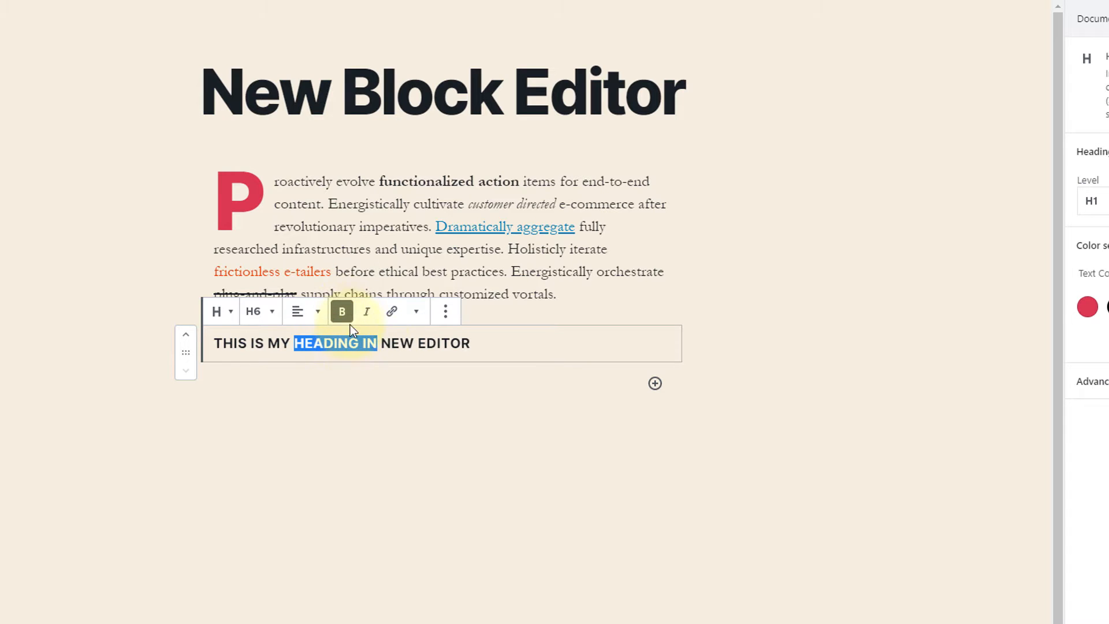
pyautogui.click(367, 312)
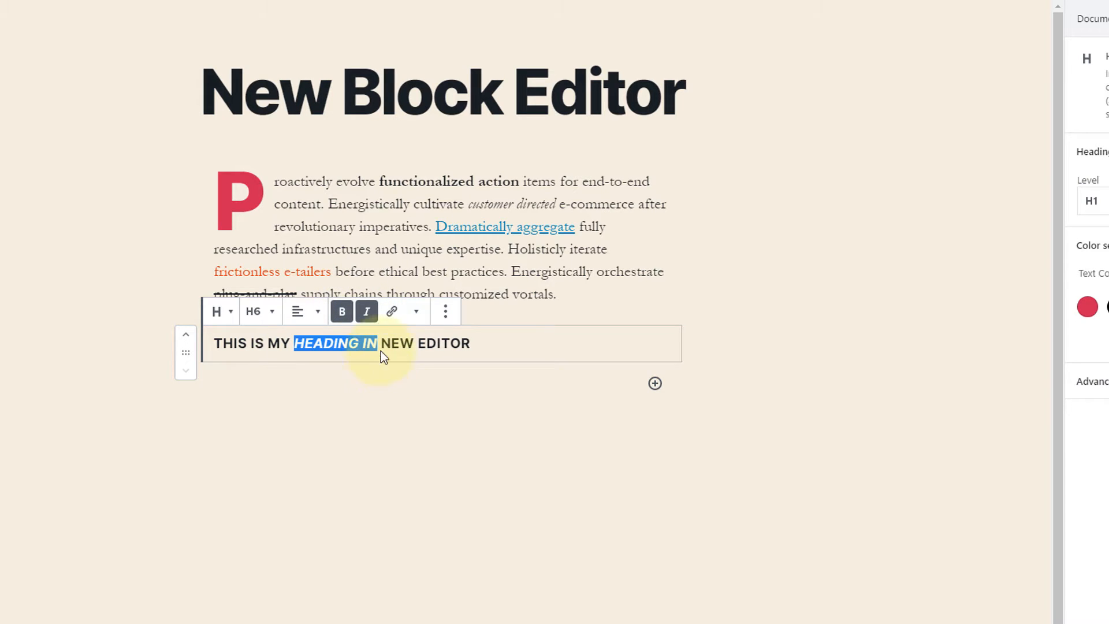
# Look at the link and extra formatting options for the heading's selected words, and change the heading level to H2.
pyautogui.click(392, 315)
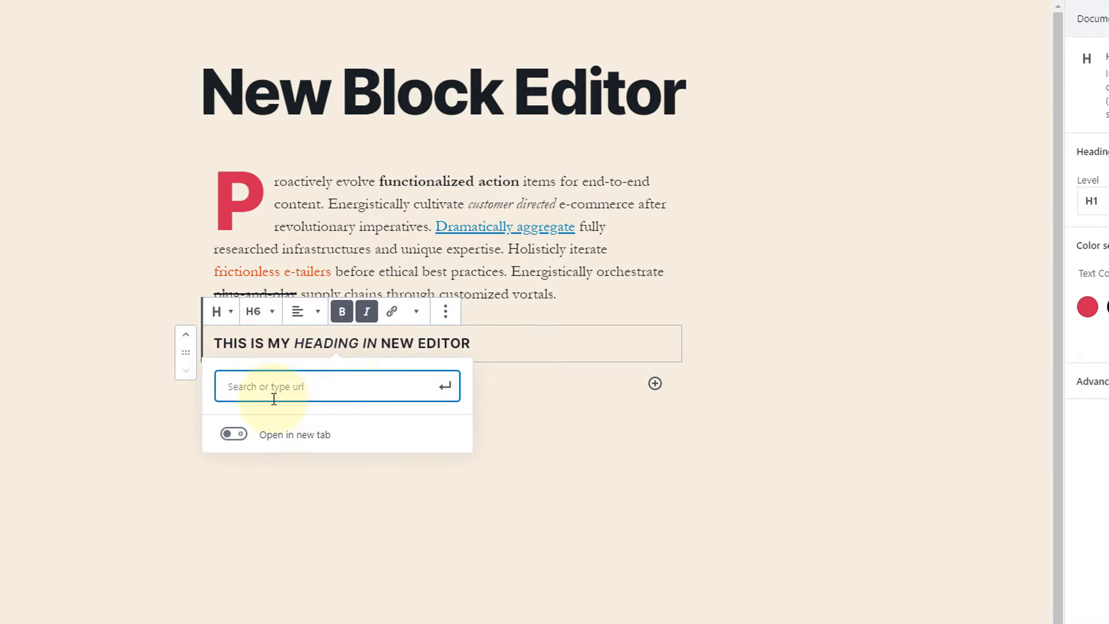
pyautogui.click(416, 312)
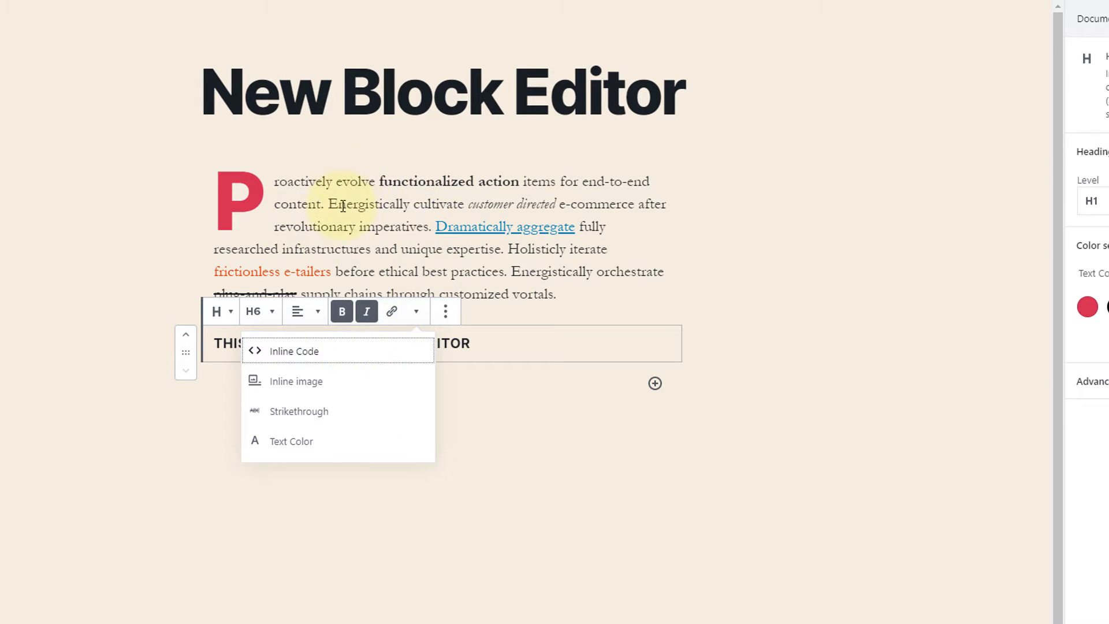
pyautogui.click(260, 315)
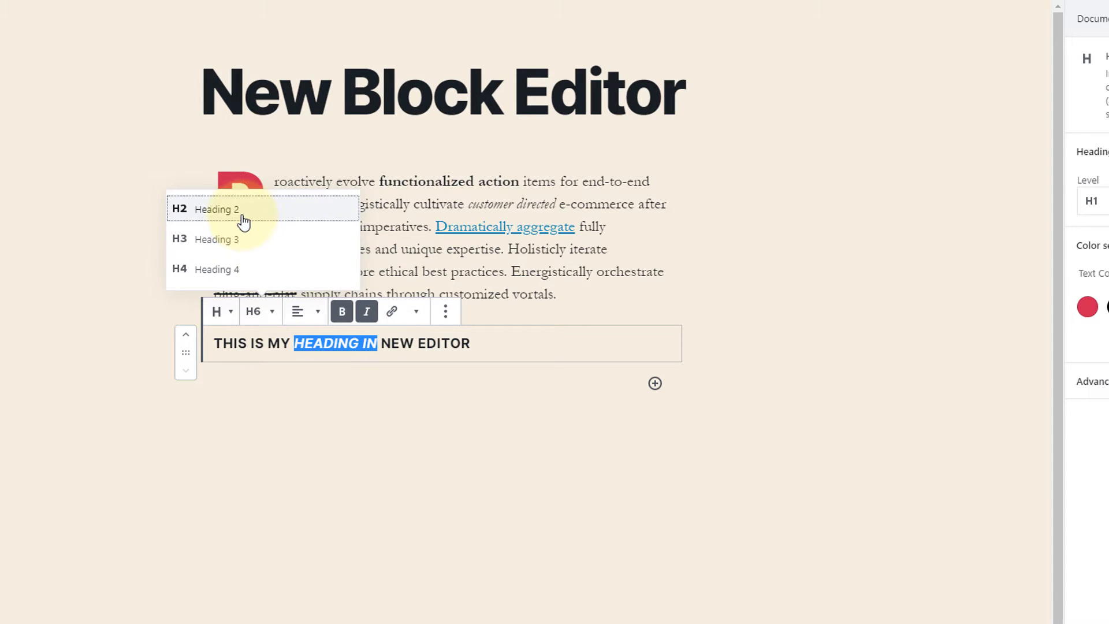
pyautogui.click(243, 221)
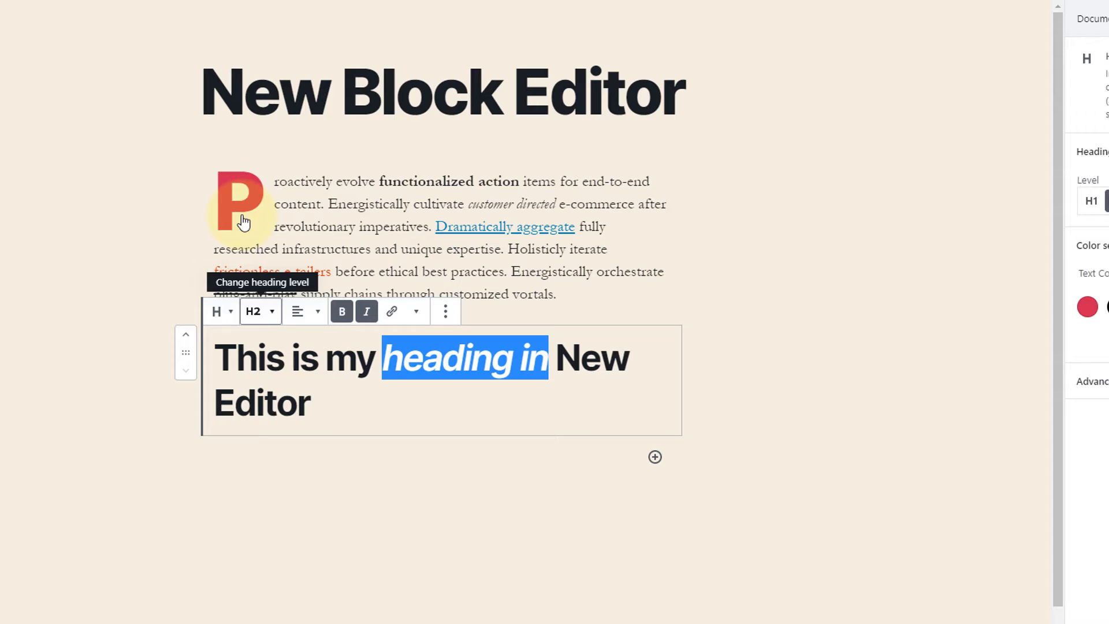
pyautogui.click(354, 424)
# Add an Image block below the heading and fill it with the media library photo of the blue-domed white buildings by the sea.
pyautogui.click(238, 456)
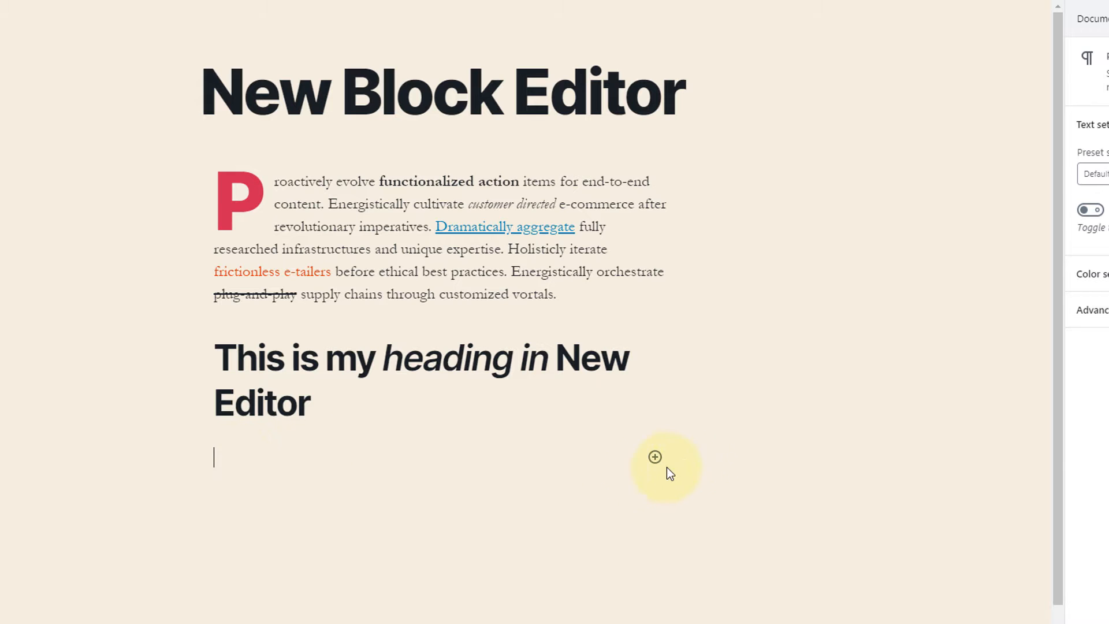
pyautogui.click(656, 457)
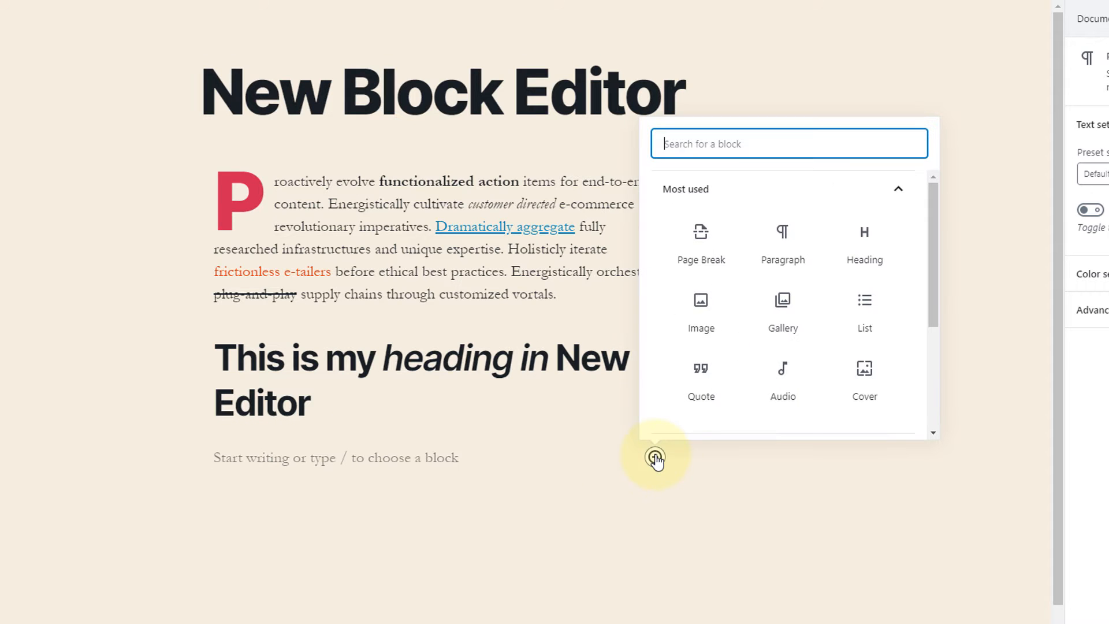
pyautogui.click(710, 310)
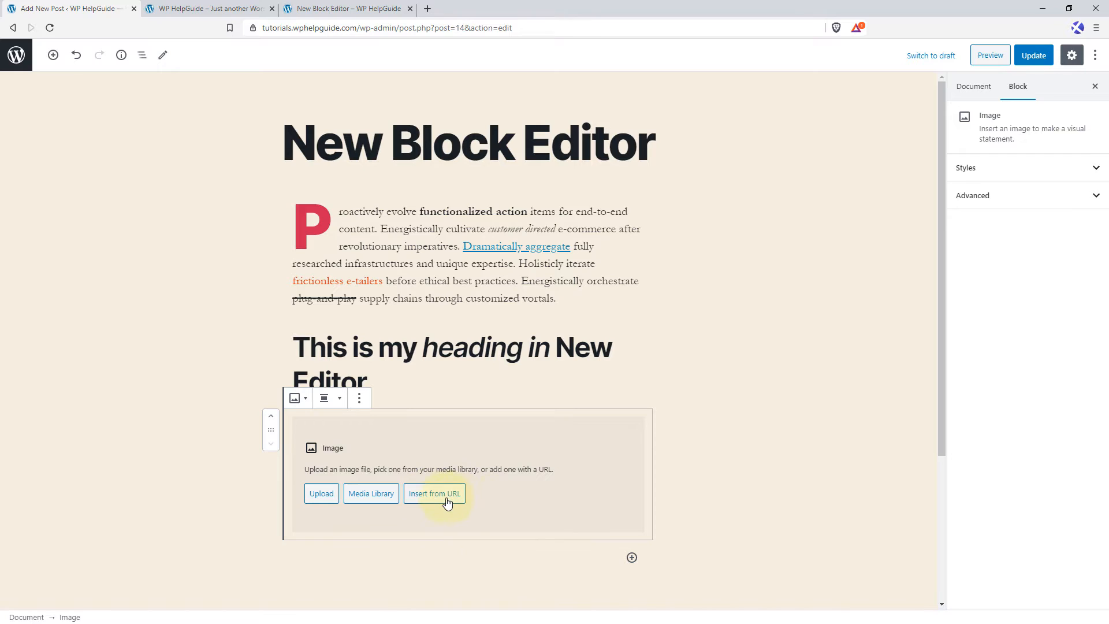
pyautogui.click(374, 498)
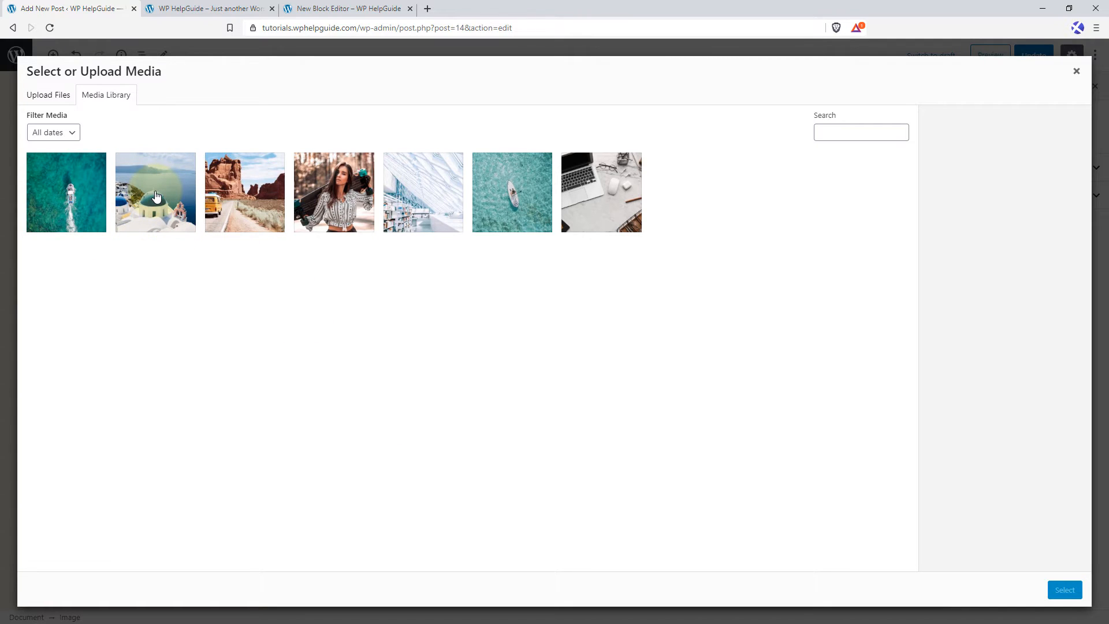
pyautogui.click(156, 196)
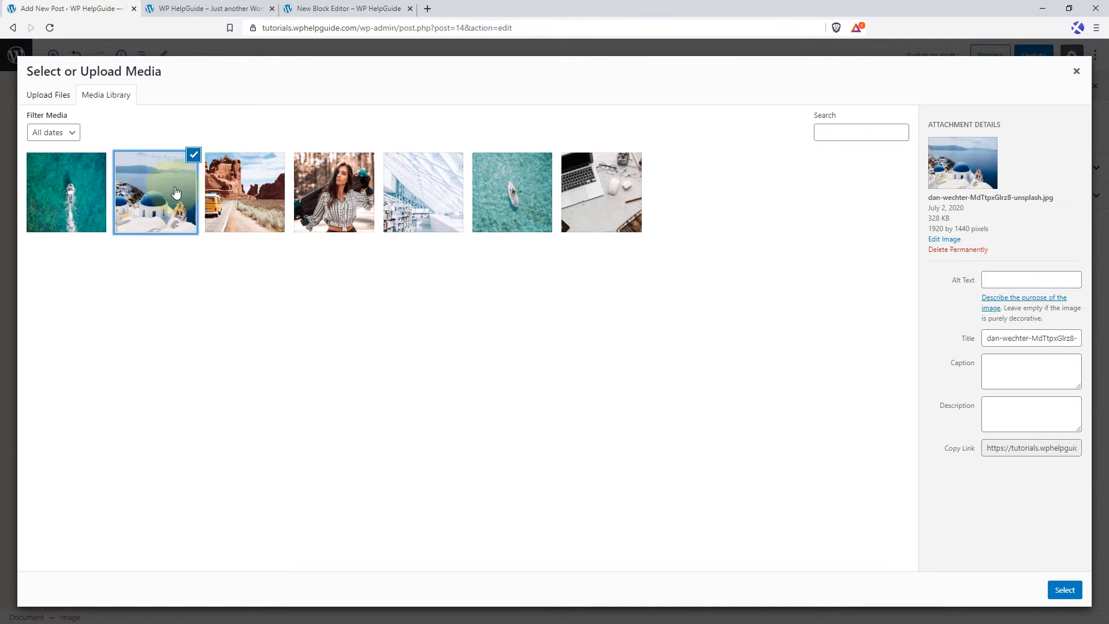
pyautogui.click(1062, 590)
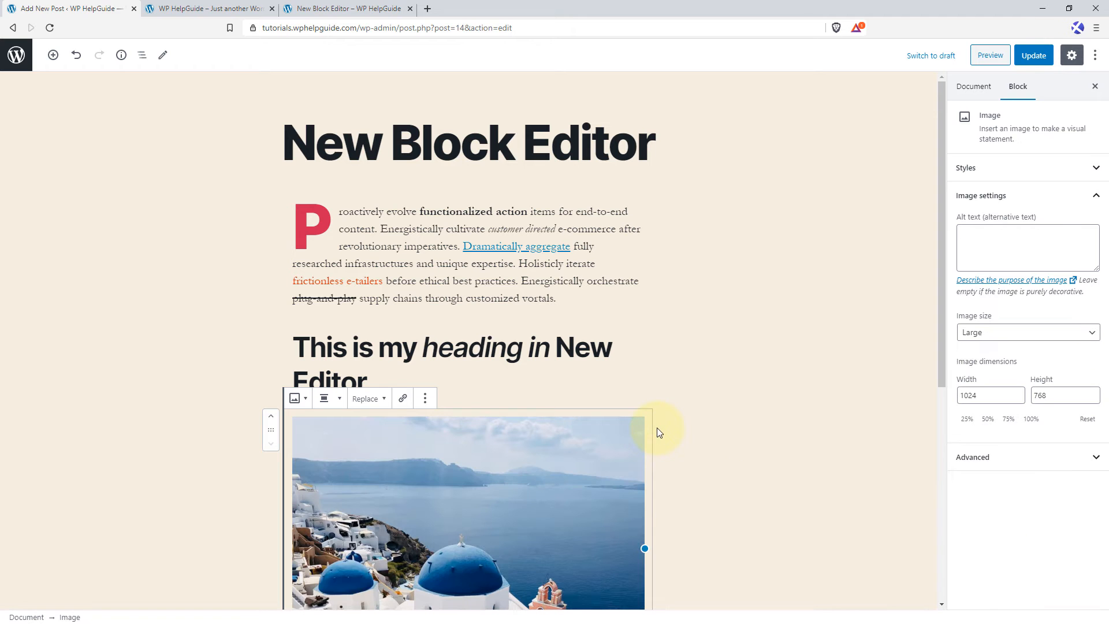
# Try right alignment and wide width on the image, and set it to full width.
pyautogui.scroll(-1, 546, 416)
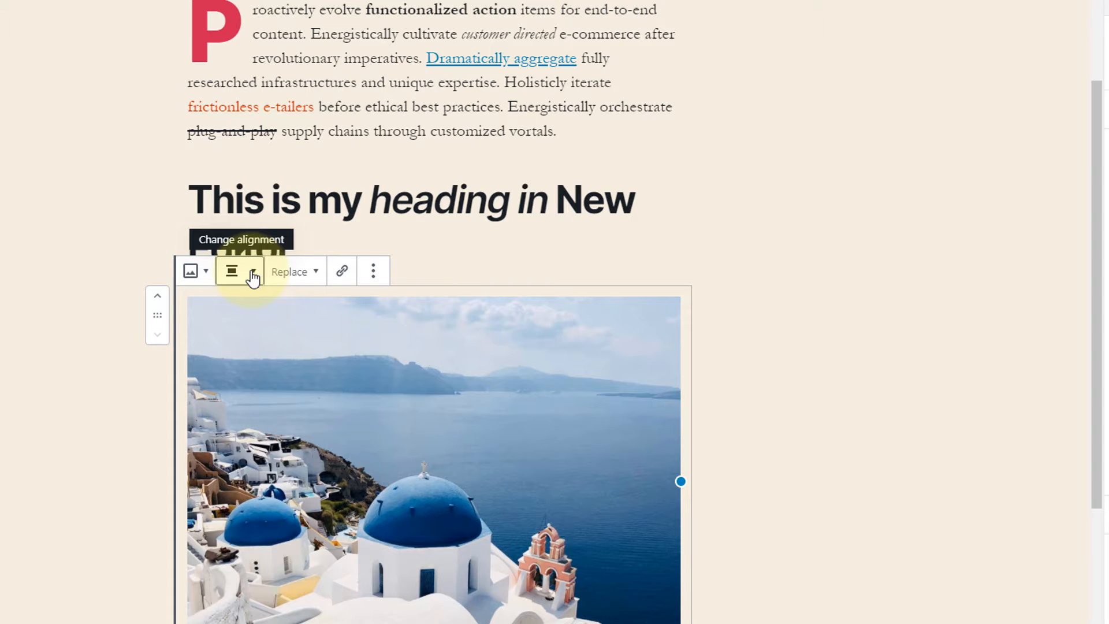
pyautogui.click(253, 277)
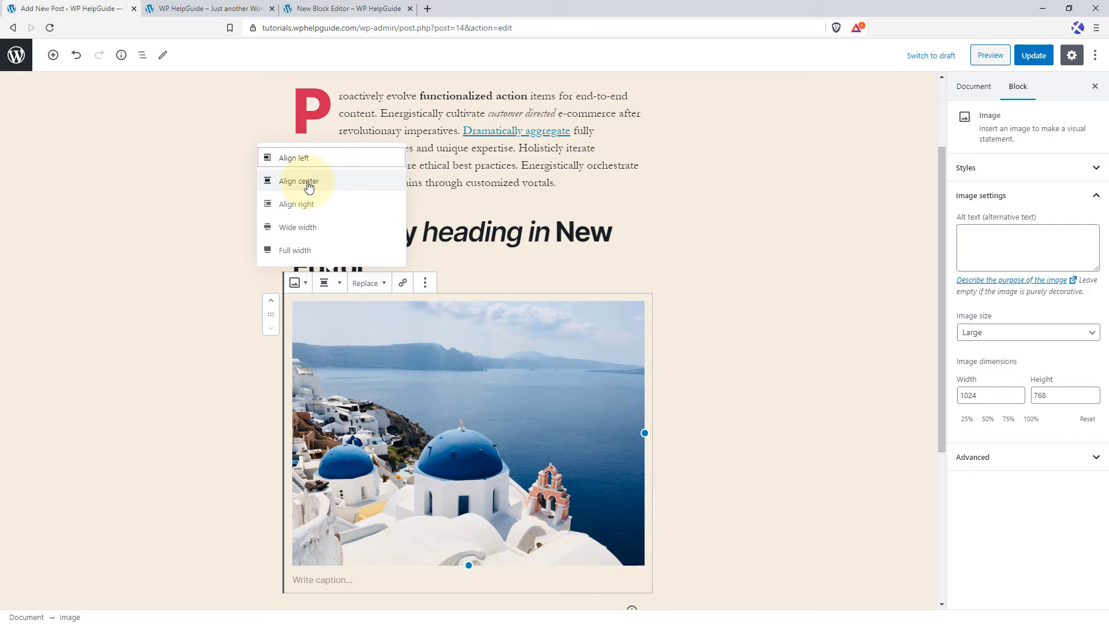
pyautogui.click(310, 181)
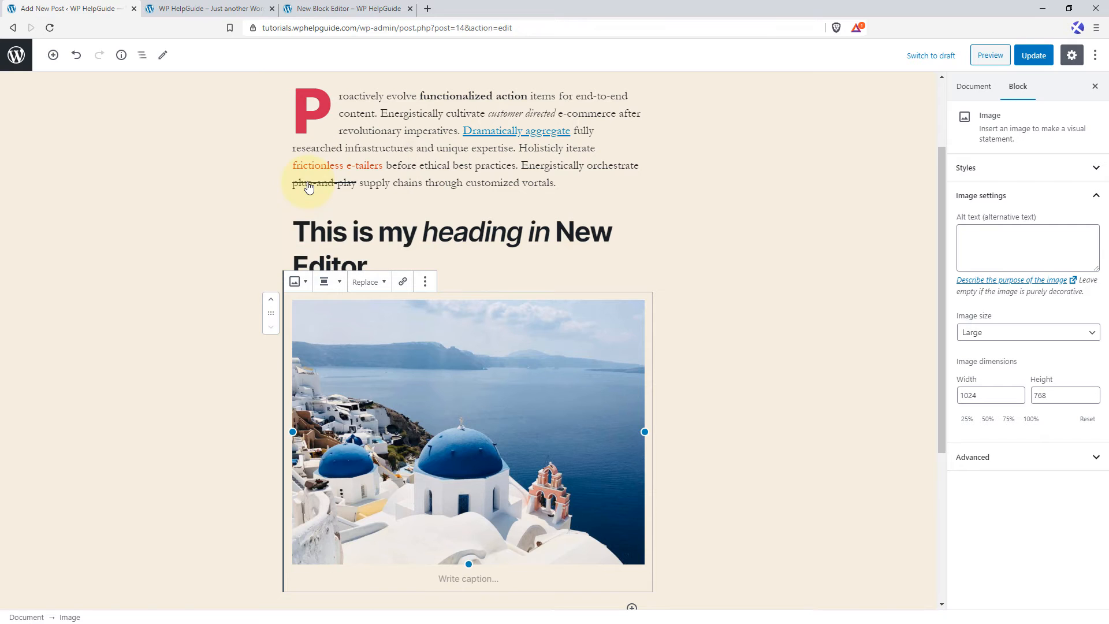
pyautogui.click(325, 283)
pyautogui.click(310, 207)
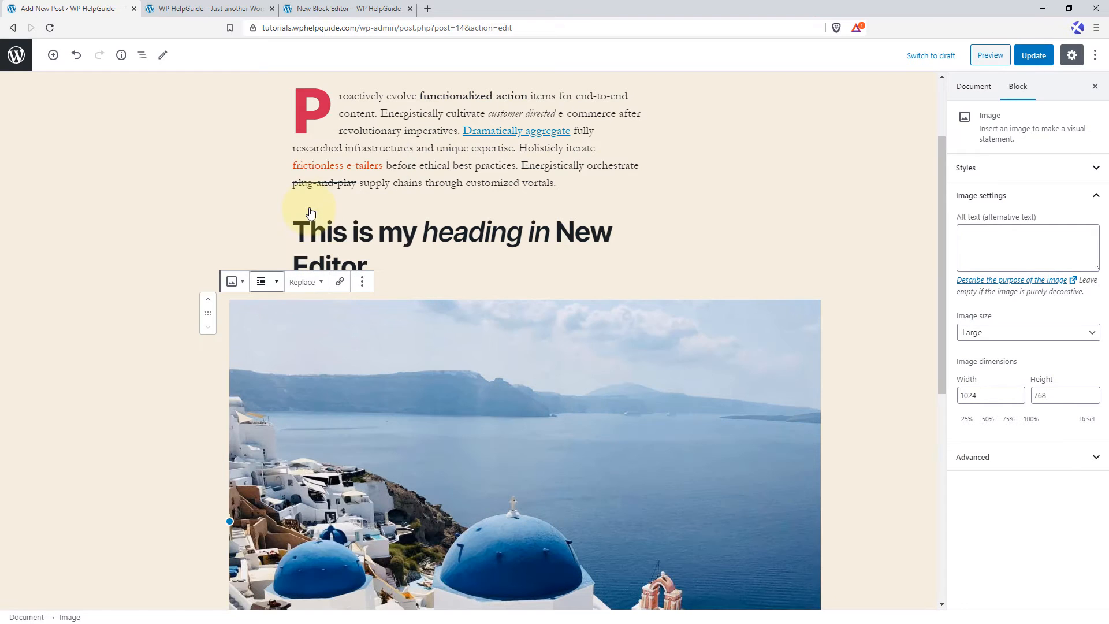
pyautogui.click(272, 285)
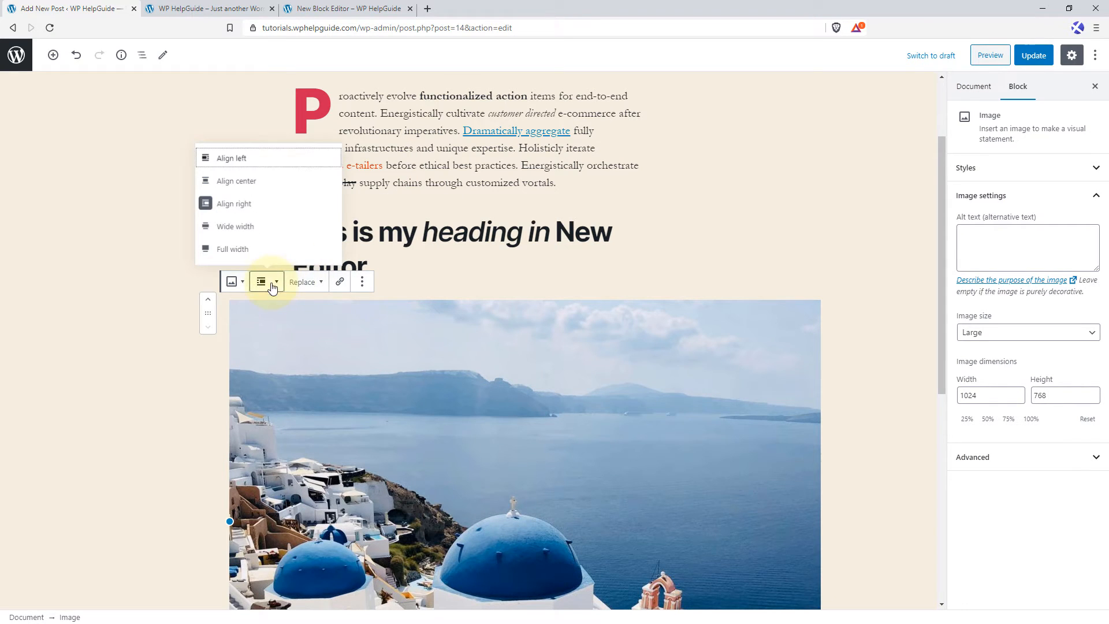
pyautogui.click(266, 231)
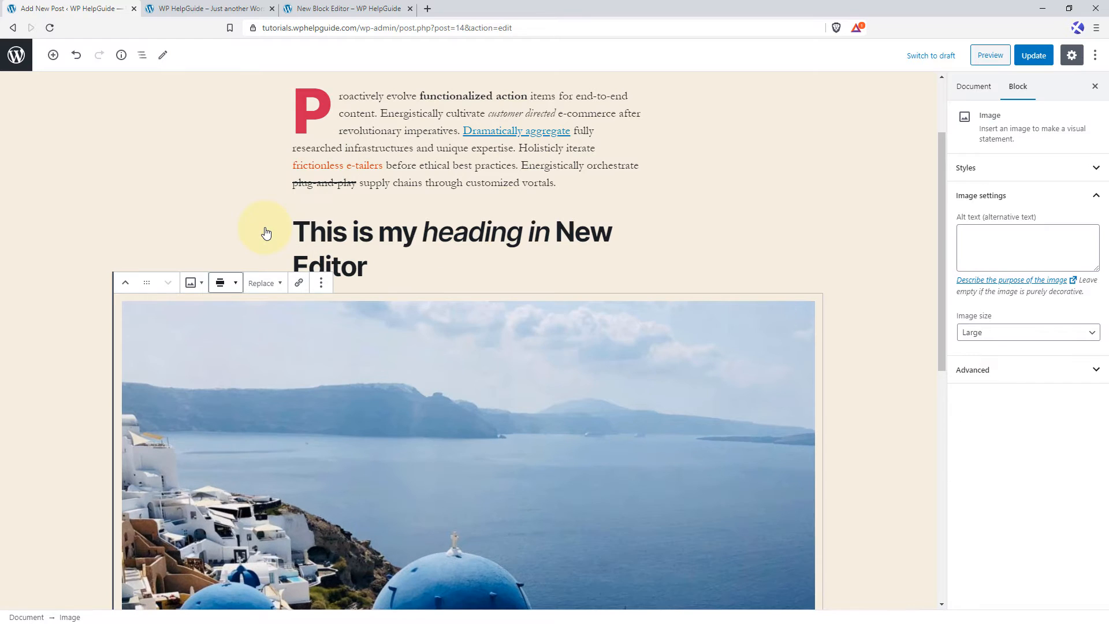
pyautogui.click(223, 284)
pyautogui.click(194, 254)
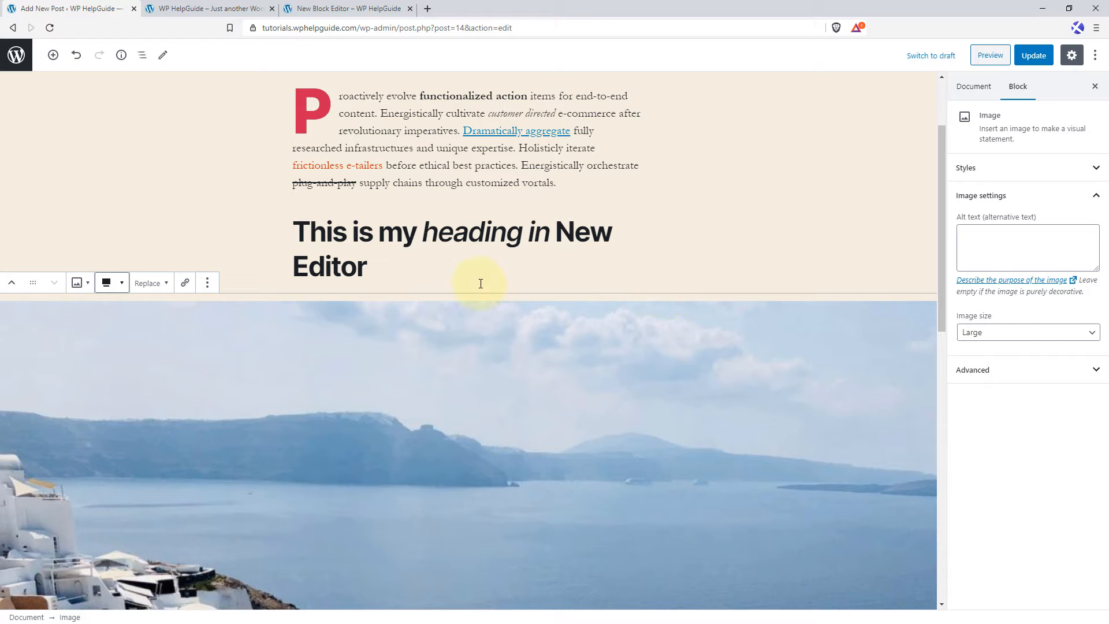
# Update the post and view the published page to check the heading and the full-width image.
pyautogui.click(1034, 56)
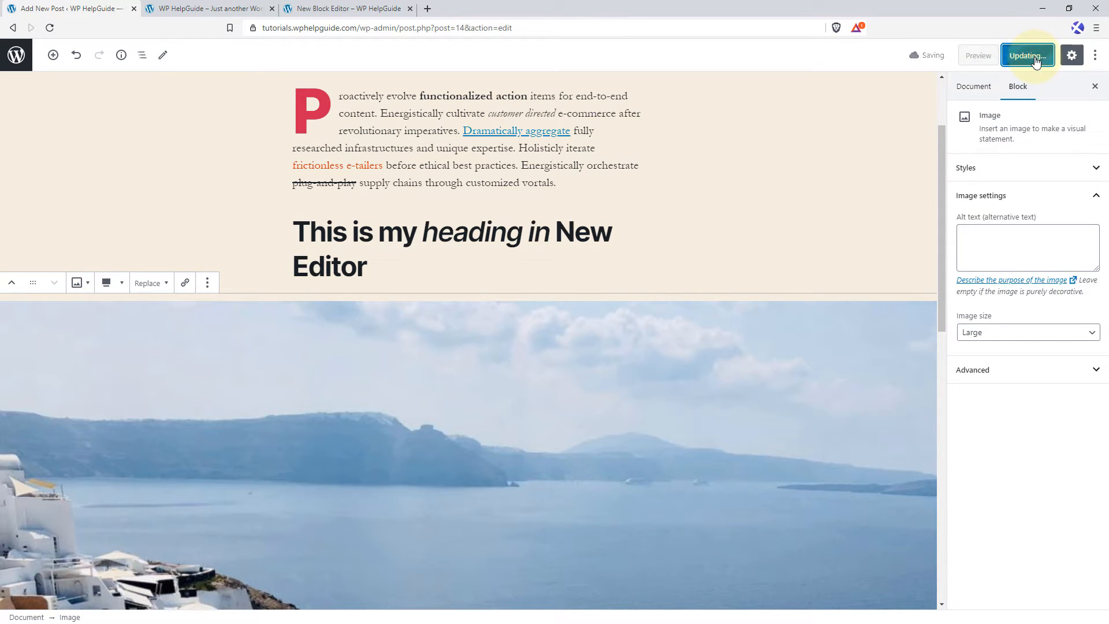
pyautogui.click(102, 599)
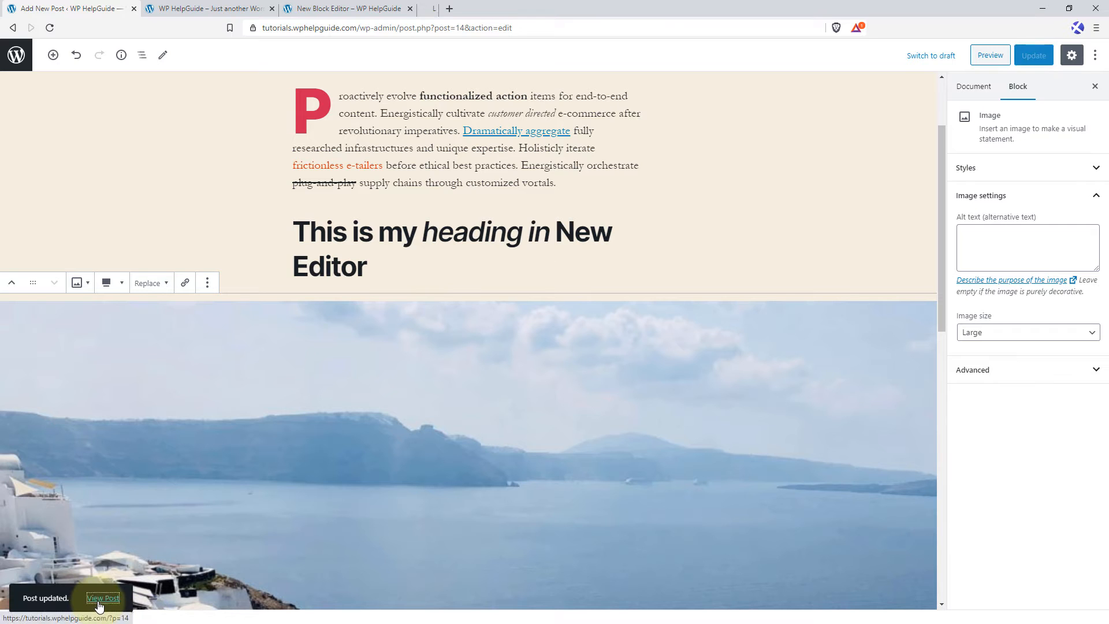
pyautogui.click(470, 8)
pyautogui.scroll(-4, 514, 346)
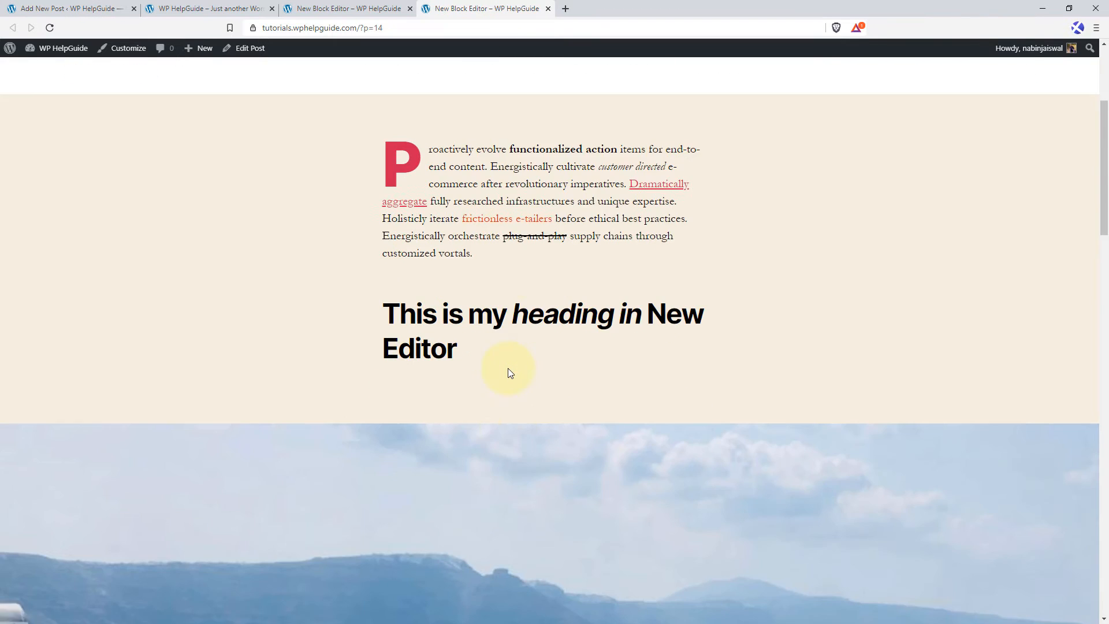
pyautogui.scroll(-10, 508, 373)
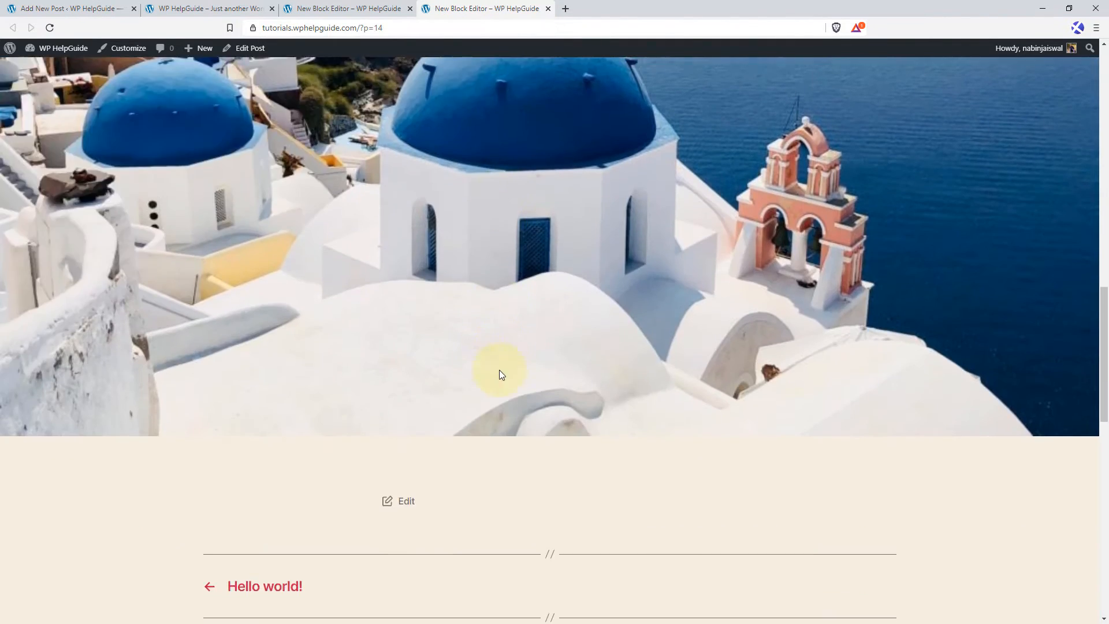
pyautogui.scroll(10, 932, 238)
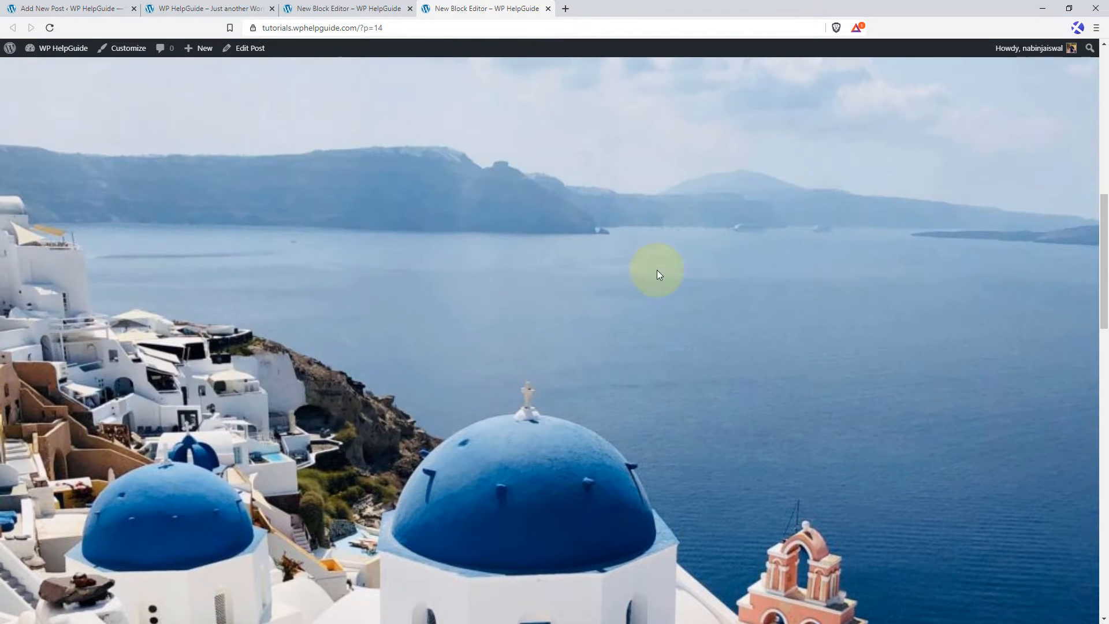
# Return to the post editor and set the image to wide width with the image size Full Size.
pyautogui.click(93, 7)
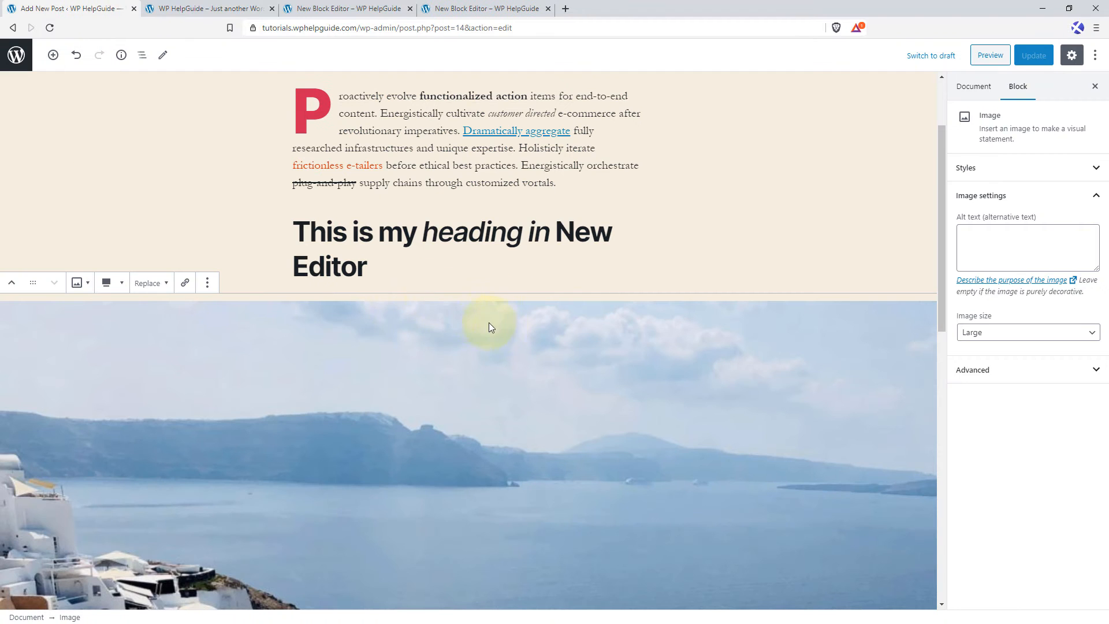
pyautogui.click(107, 284)
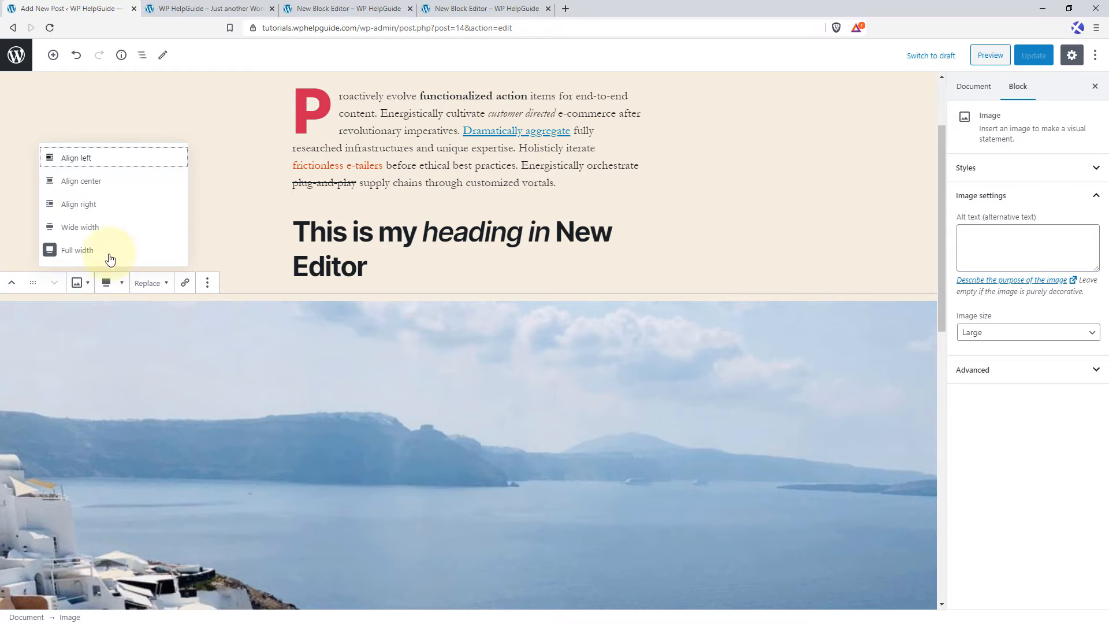
pyautogui.click(110, 234)
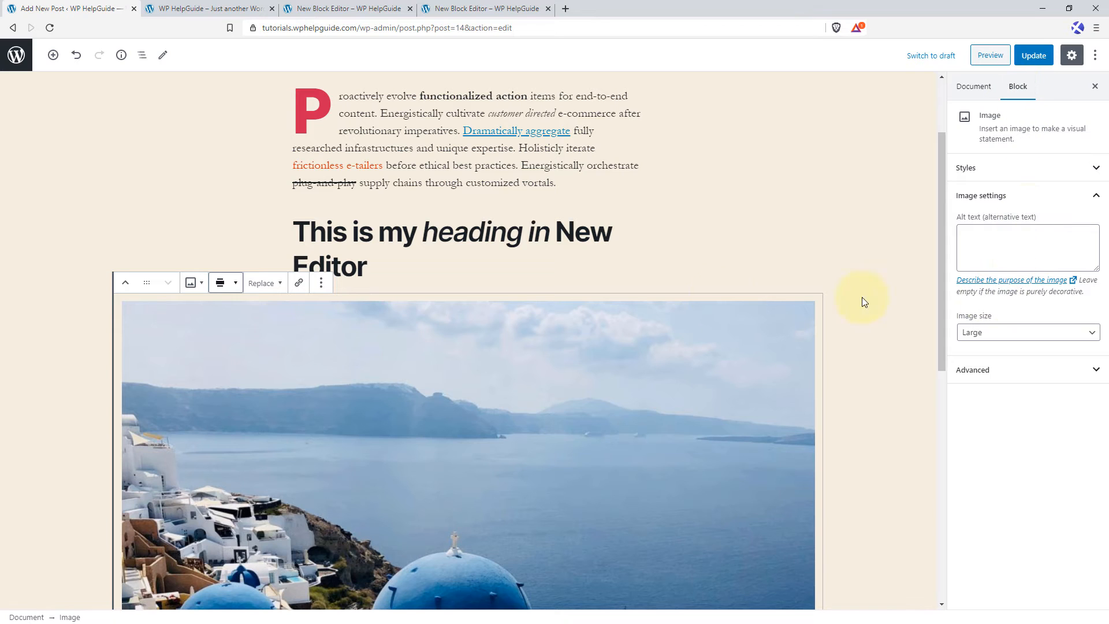
pyautogui.click(1054, 333)
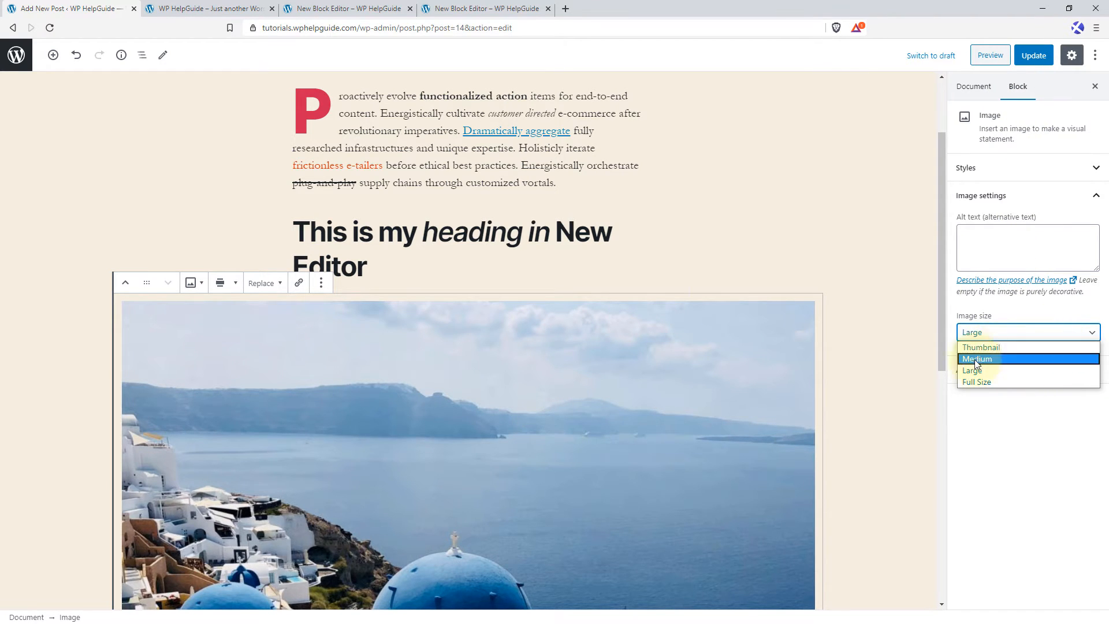
pyautogui.click(1003, 382)
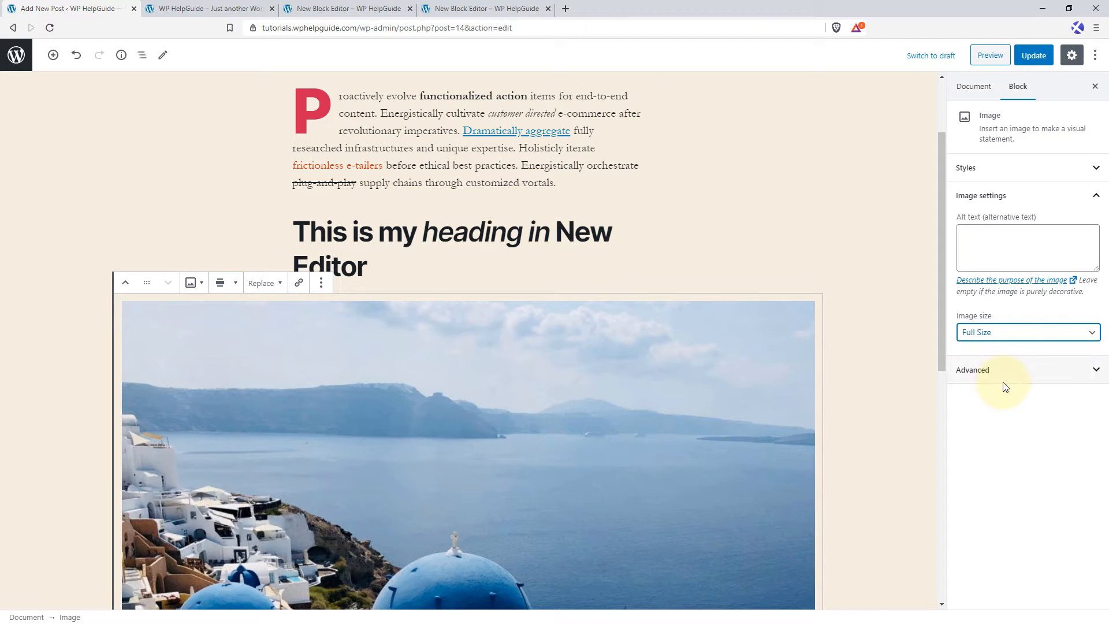
pyautogui.click(1052, 333)
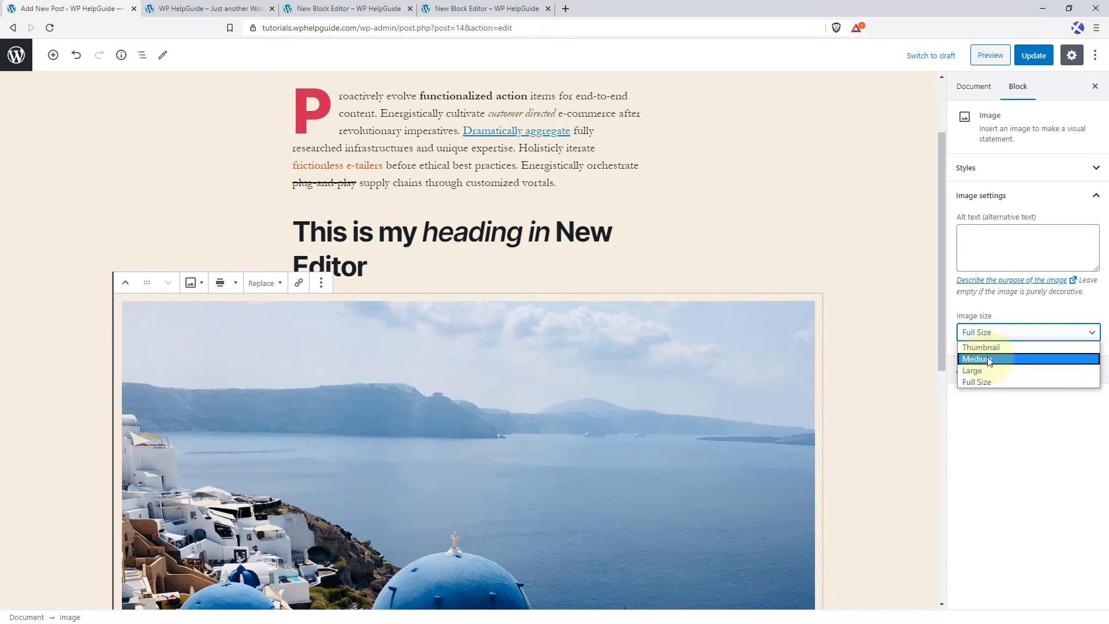
pyautogui.click(512, 349)
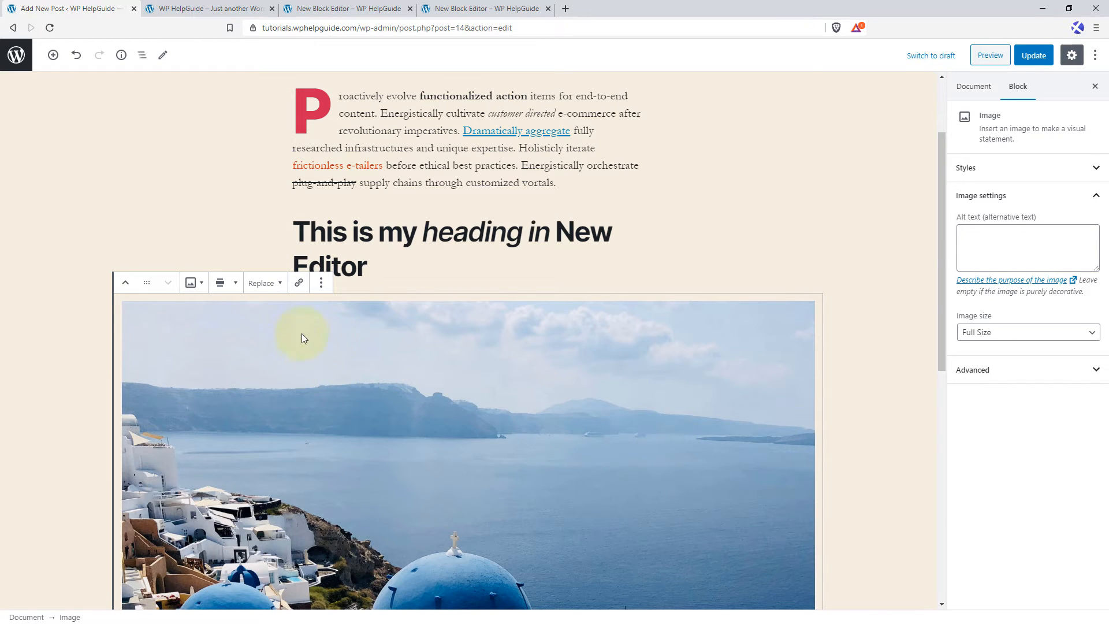
# Replace the image with the media library's first photo, the white boat seen from above on green water.
pyautogui.click(270, 289)
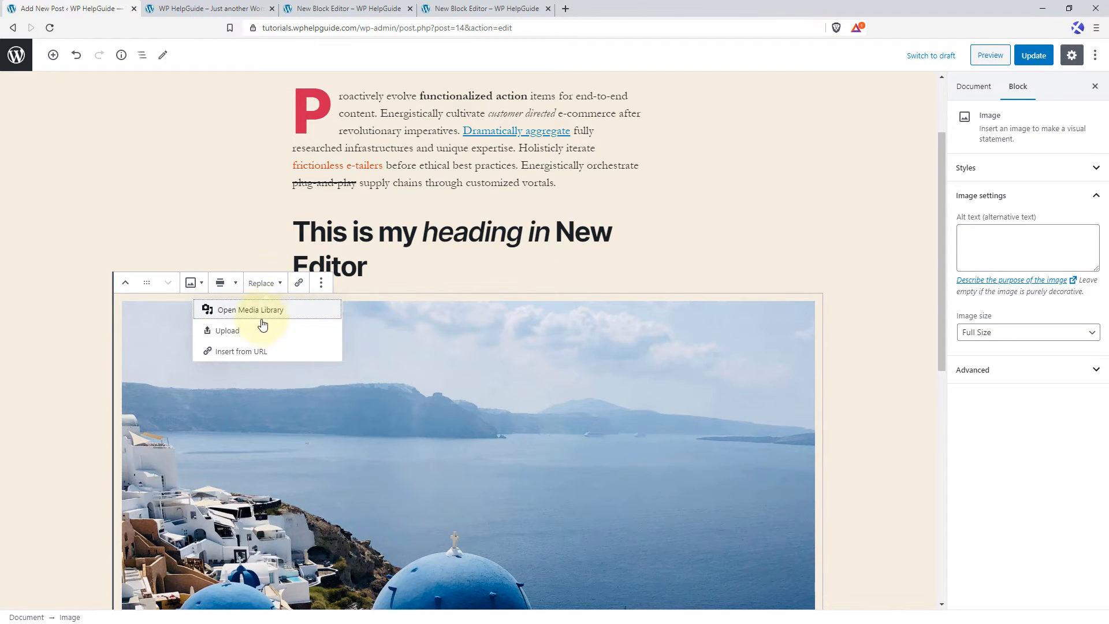
pyautogui.click(297, 312)
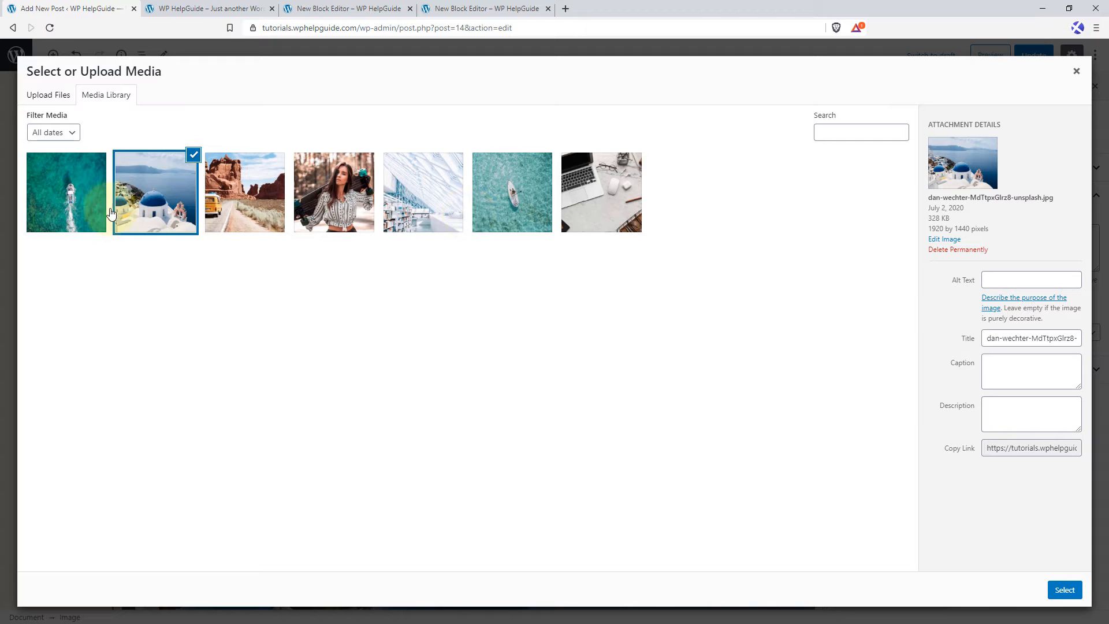
pyautogui.click(85, 200)
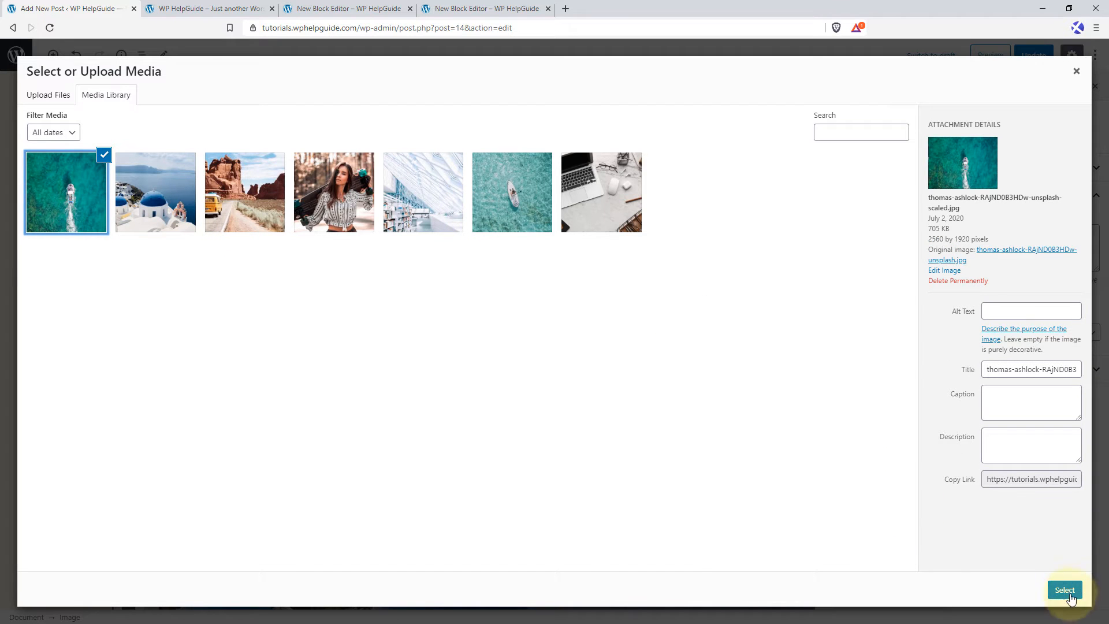
pyautogui.click(1070, 590)
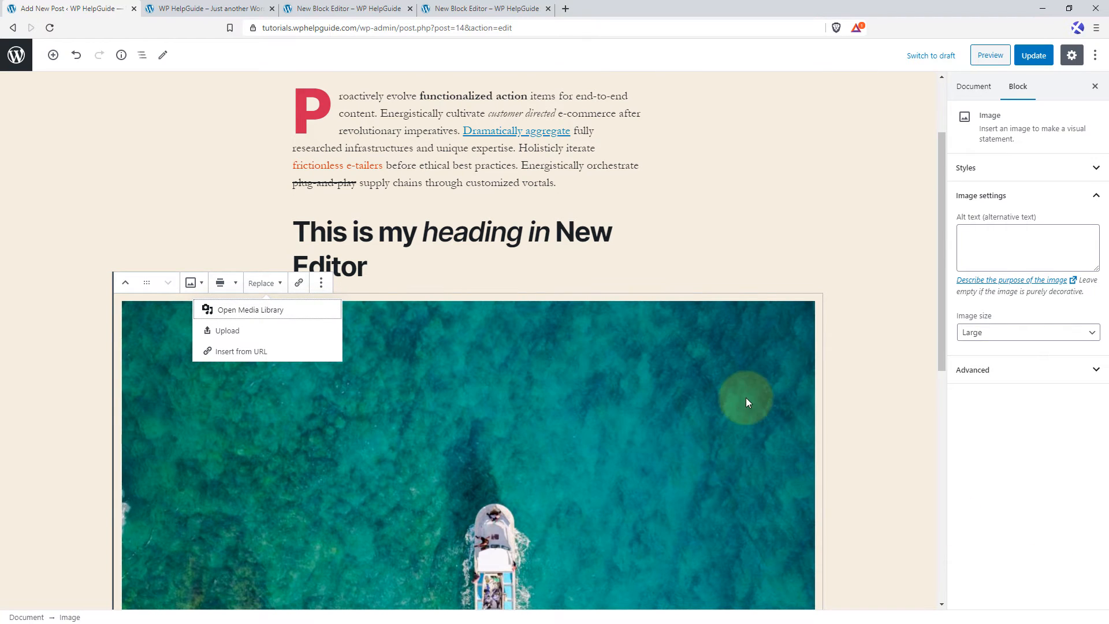
pyautogui.scroll(-2, 743, 397)
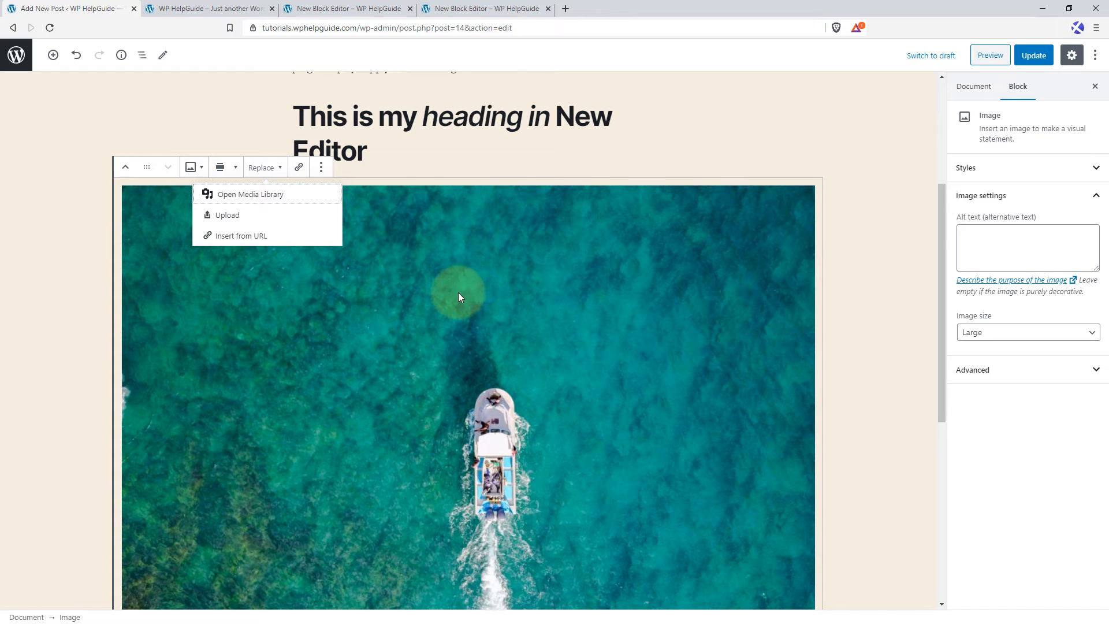
pyautogui.scroll(2, 404, 283)
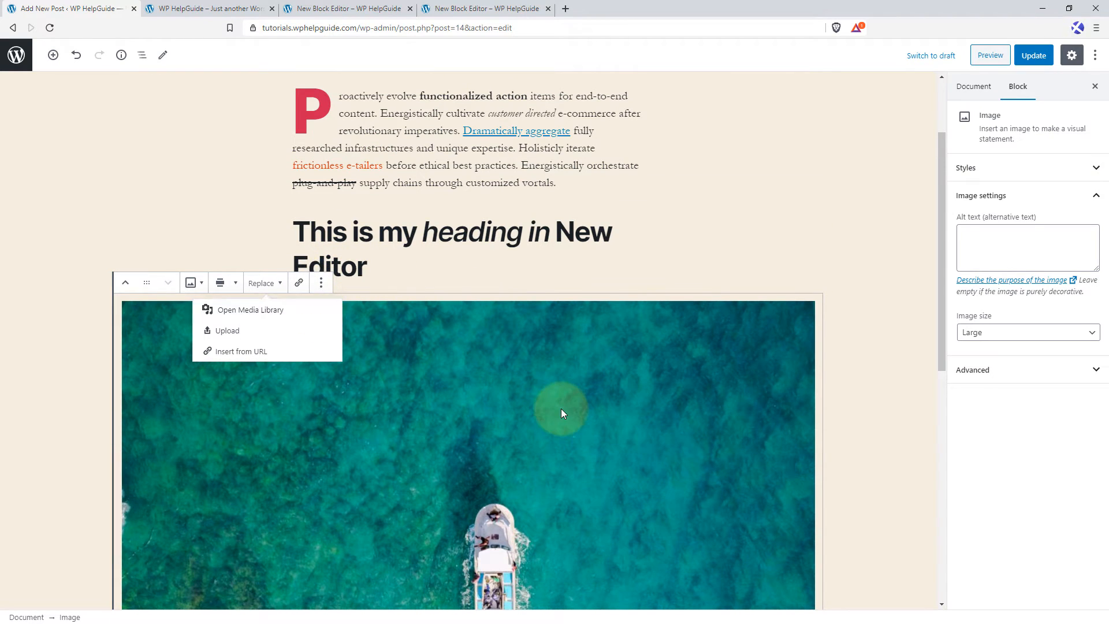
pyautogui.click(380, 364)
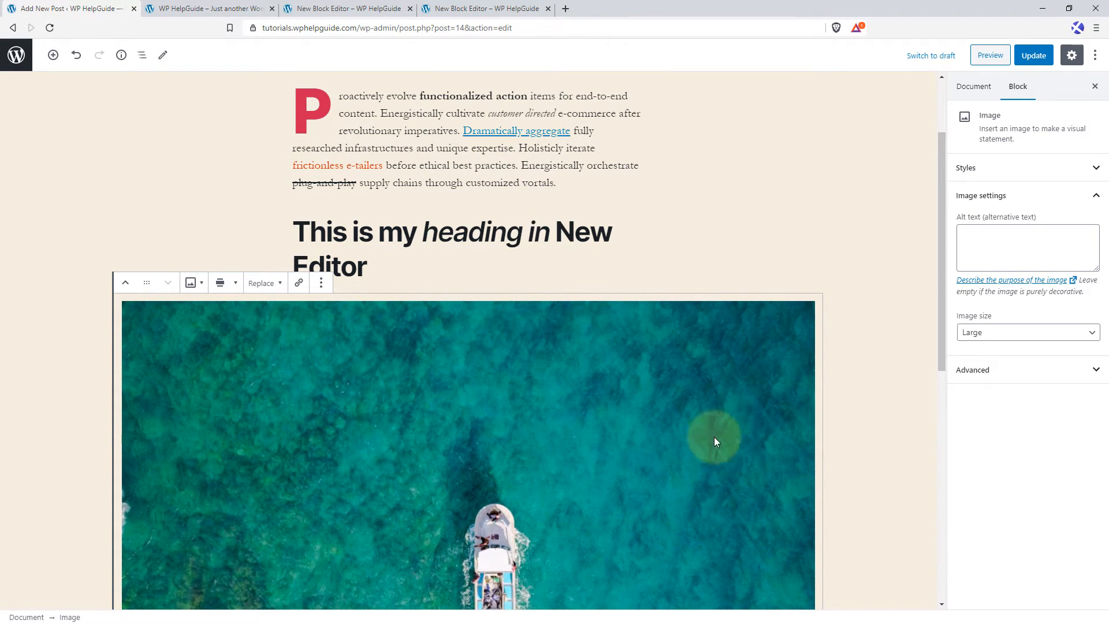
pyautogui.click(300, 283)
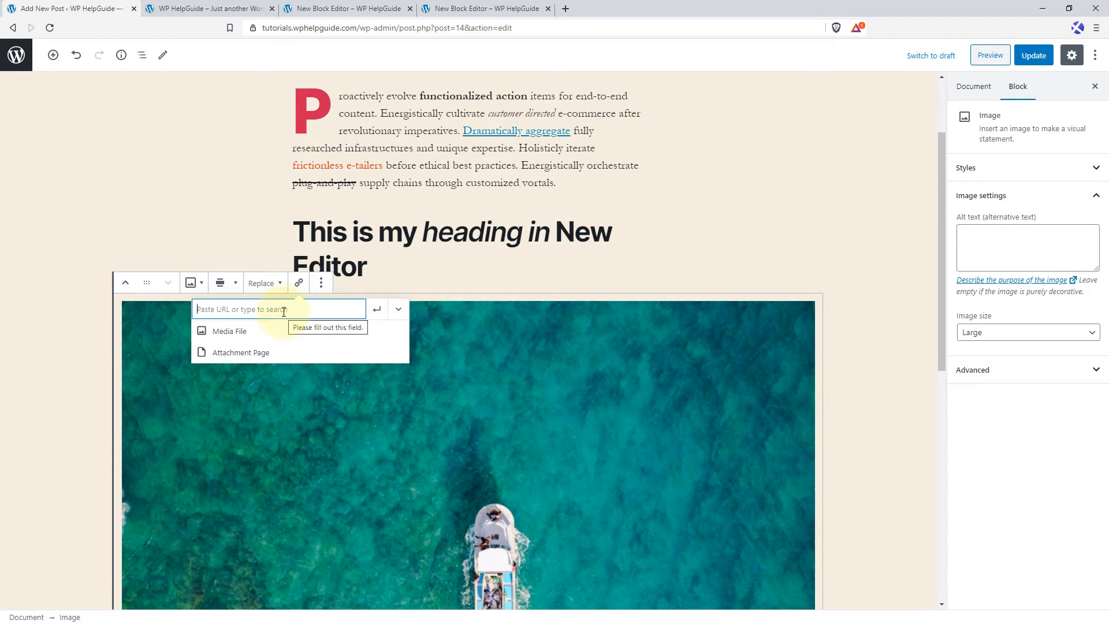
pyautogui.click(220, 8)
pyautogui.click(276, 28)
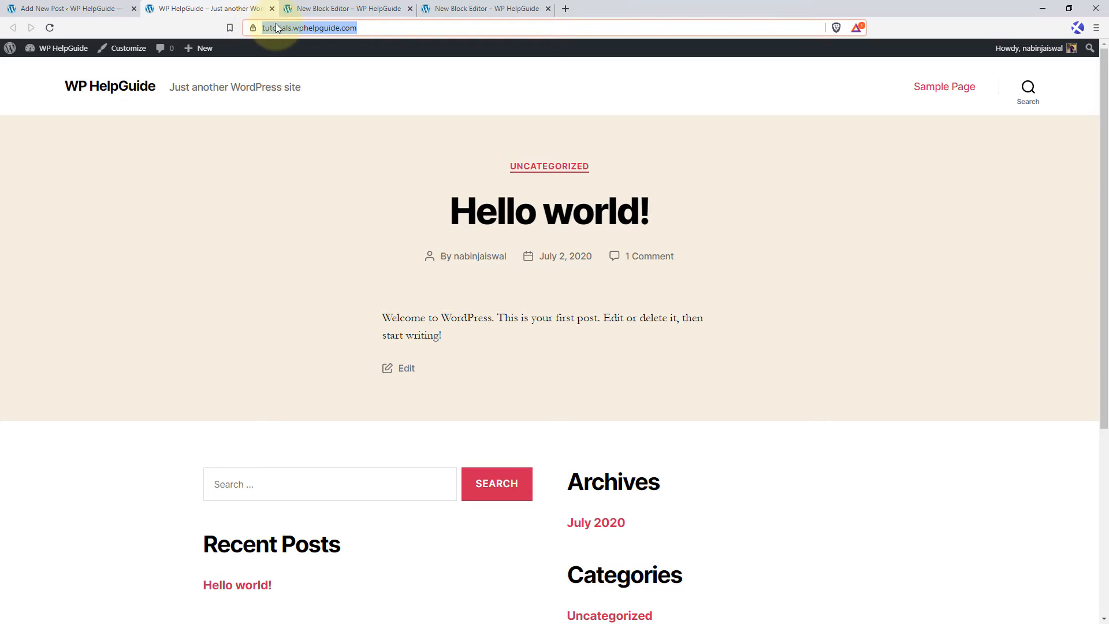
pyautogui.rightClick(275, 27)
pyautogui.click(318, 87)
pyautogui.click(110, 9)
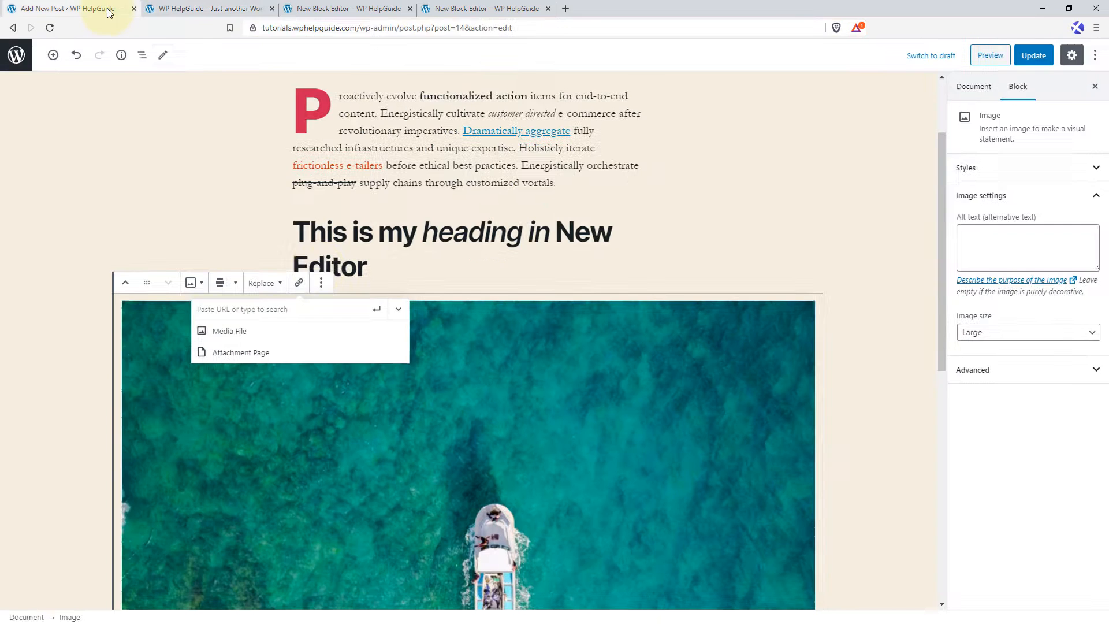
pyautogui.rightClick(337, 306)
pyautogui.click(371, 407)
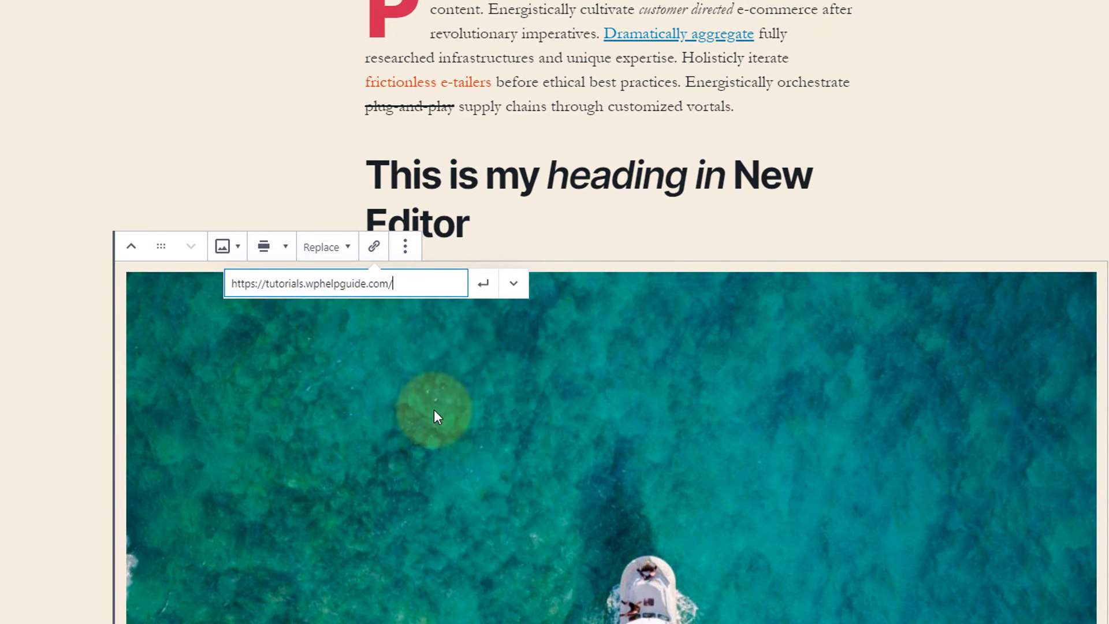
# Set the image link to open in a new tab with Link Rel "nofollow noexternal", and apply the link.
pyautogui.click(514, 285)
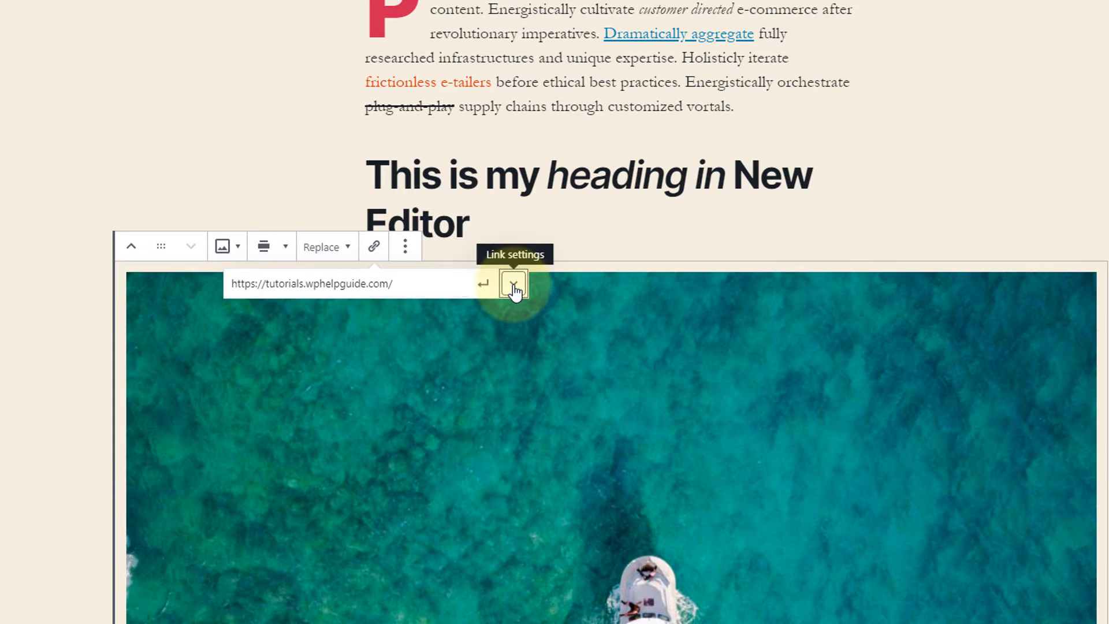
pyautogui.click(513, 286)
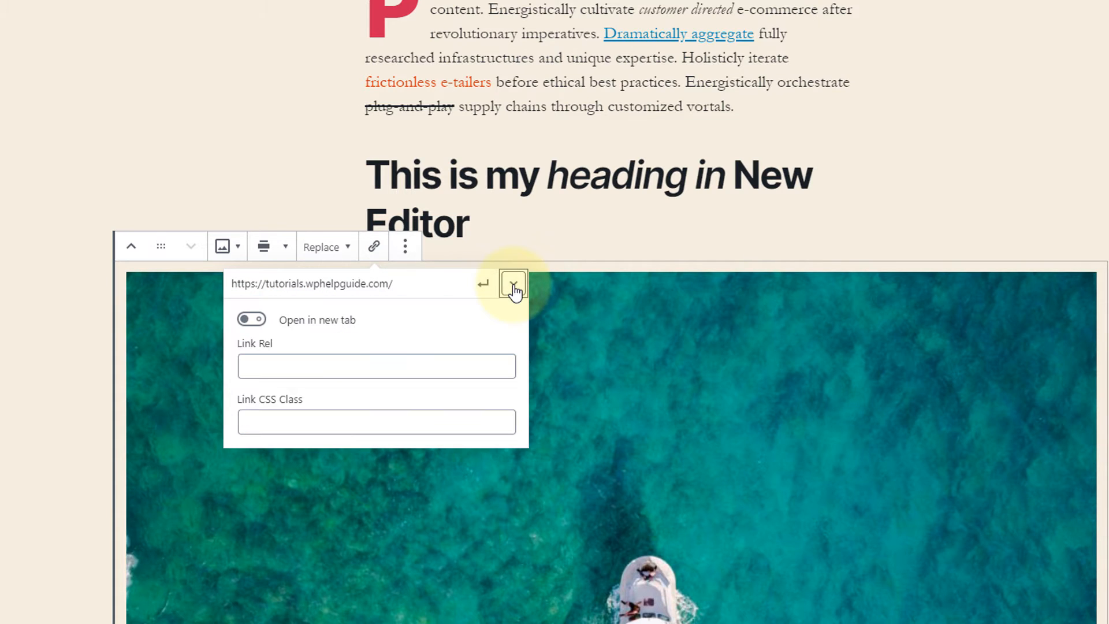
pyautogui.click(262, 324)
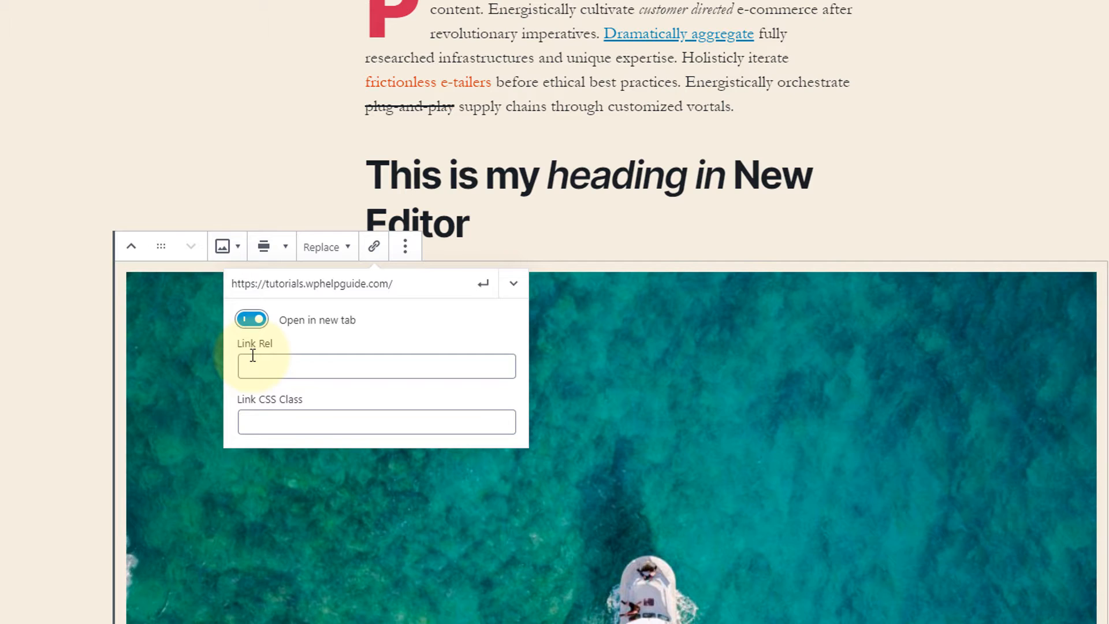
pyautogui.click(292, 364)
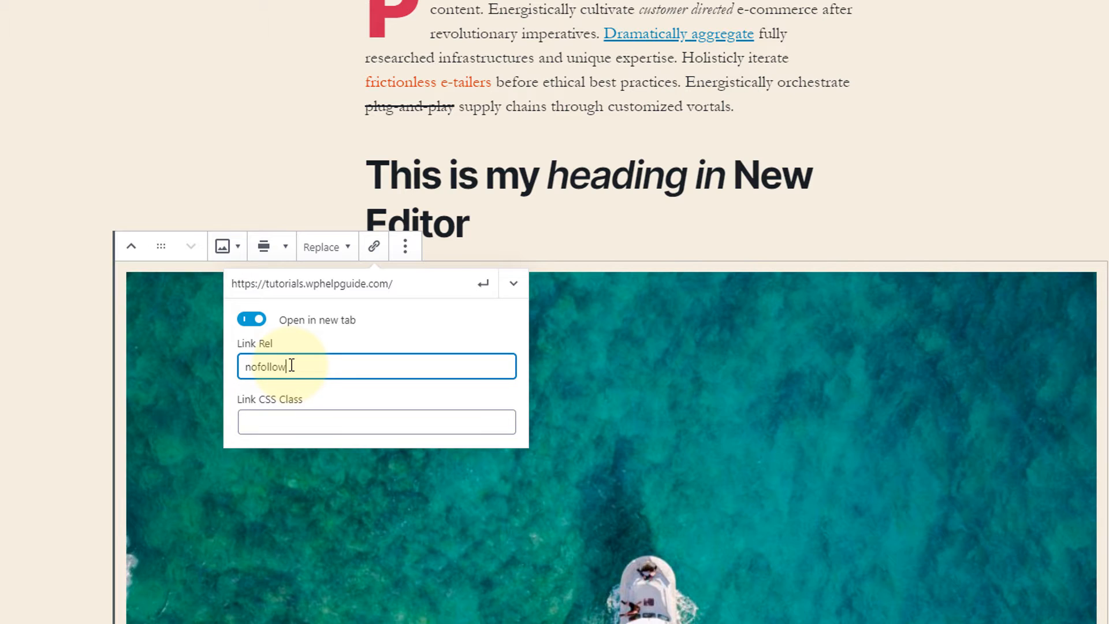
pyautogui.write('noexternal')
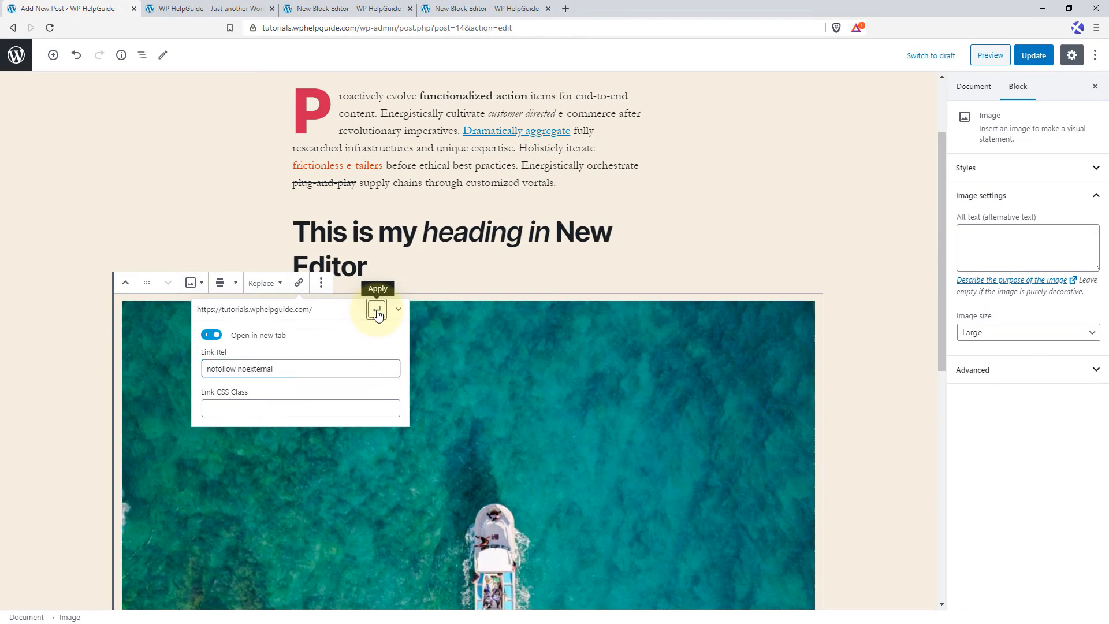
pyautogui.click(483, 283)
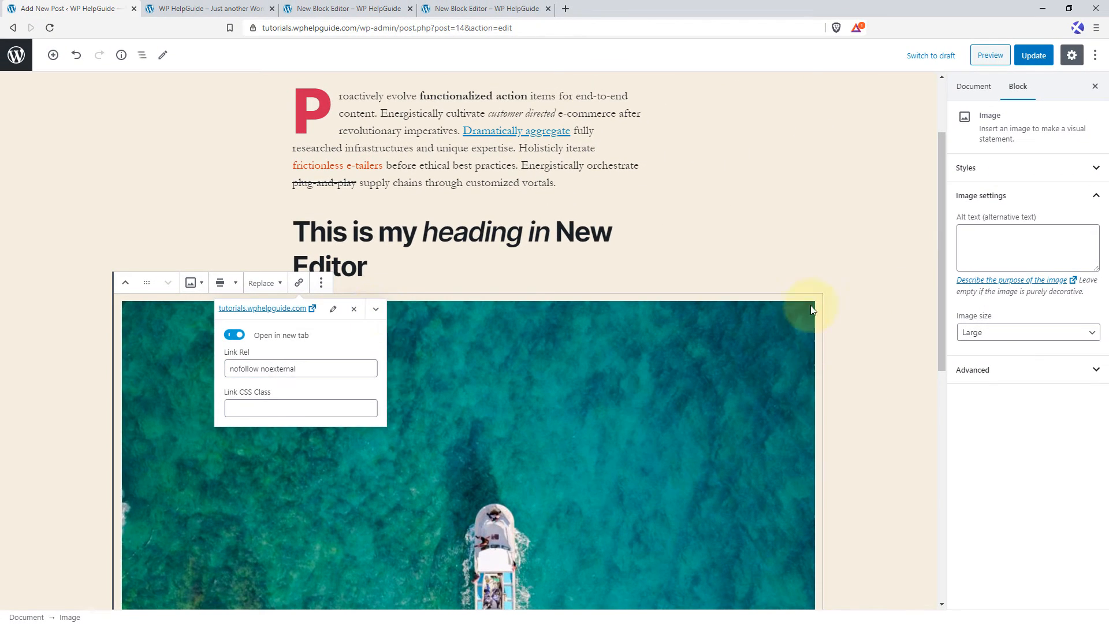
pyautogui.click(838, 276)
# Insert a Cover block in the empty paragraph below the boat image.
pyautogui.scroll(-4, 838, 276)
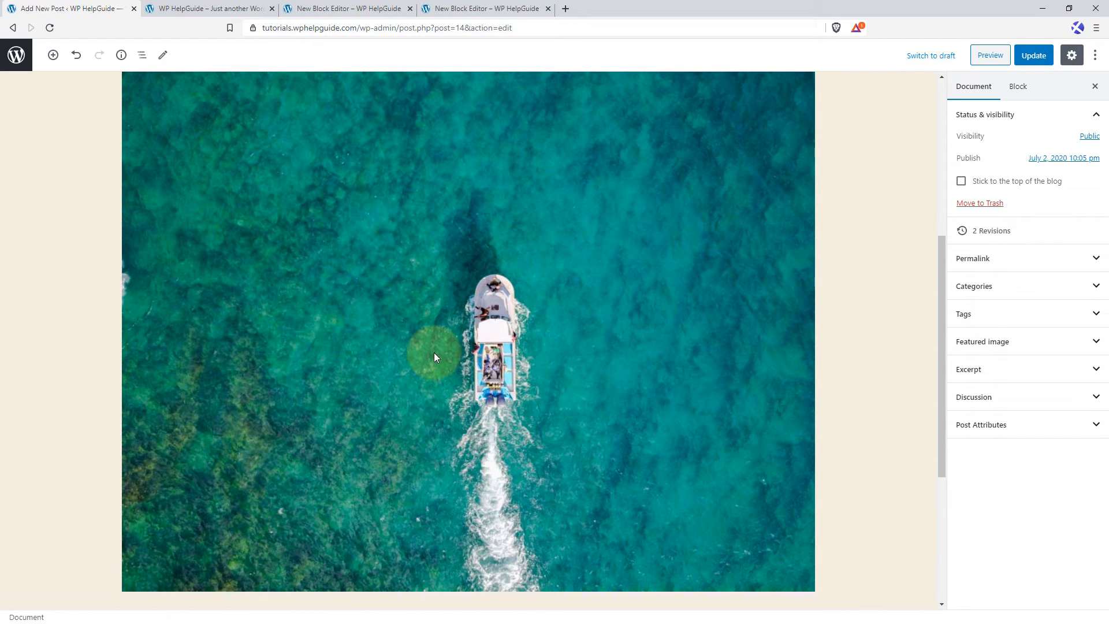
pyautogui.scroll(-3, 435, 357)
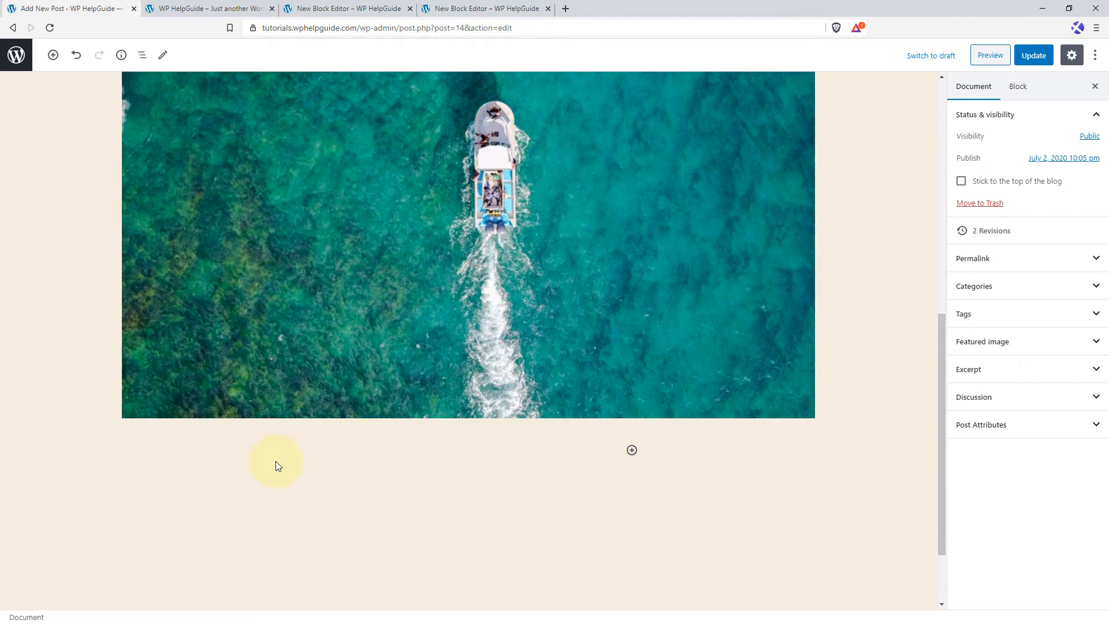
pyautogui.click(310, 450)
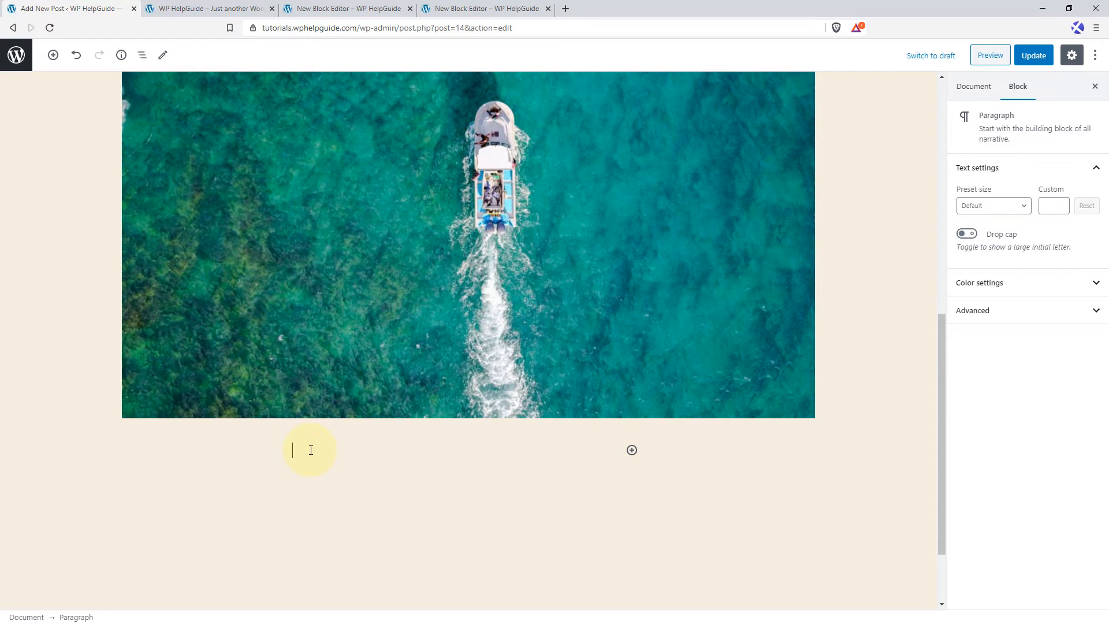
pyautogui.write('/')
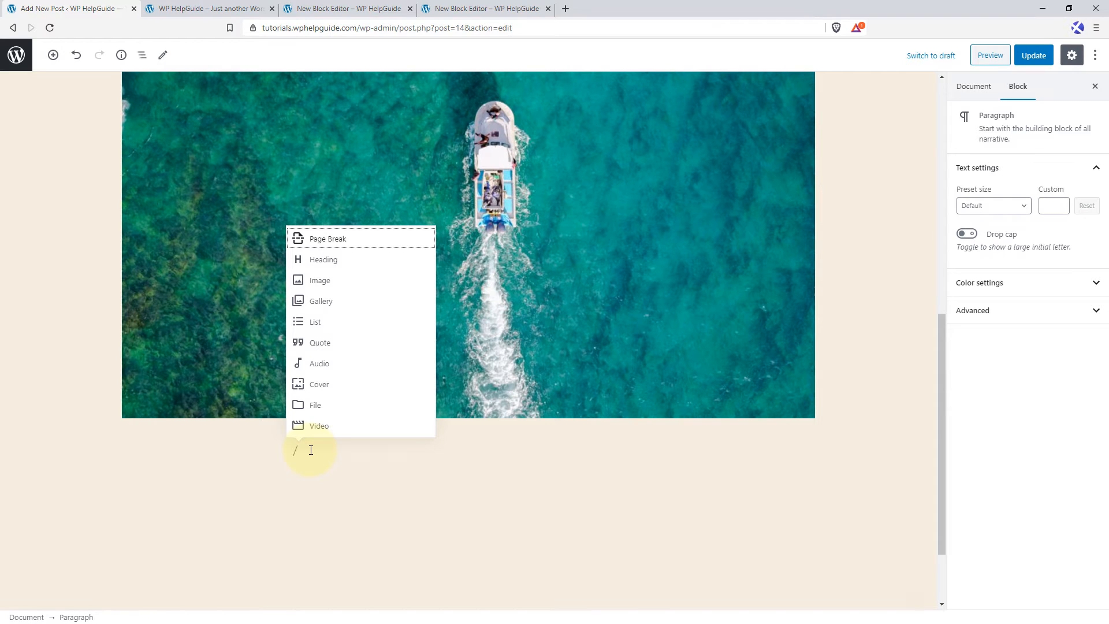
pyautogui.write('cover')
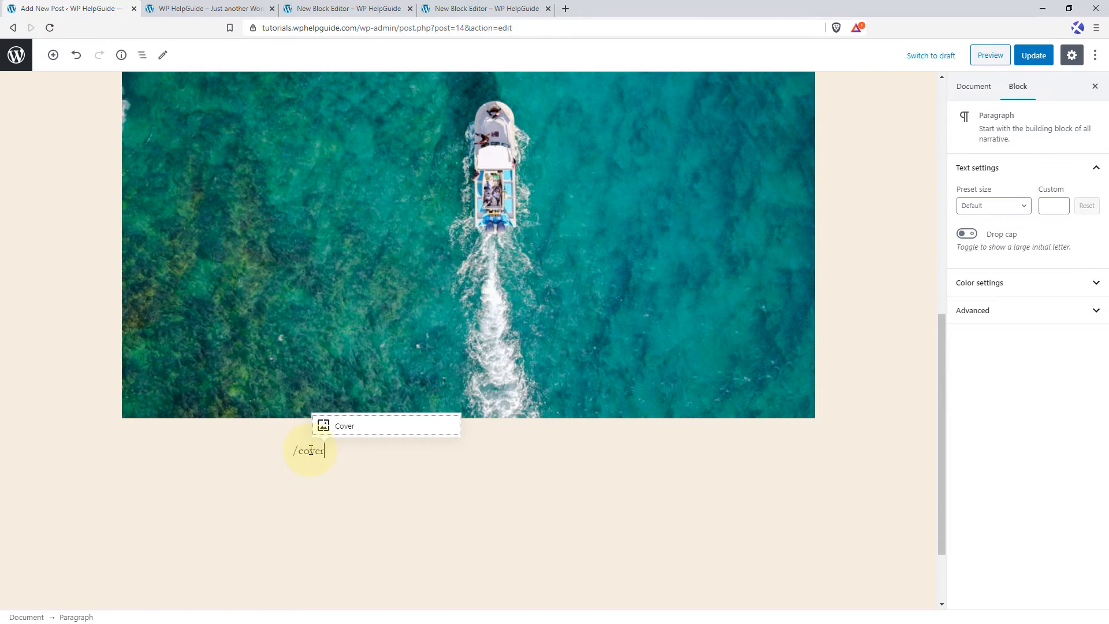
pyautogui.click(348, 430)
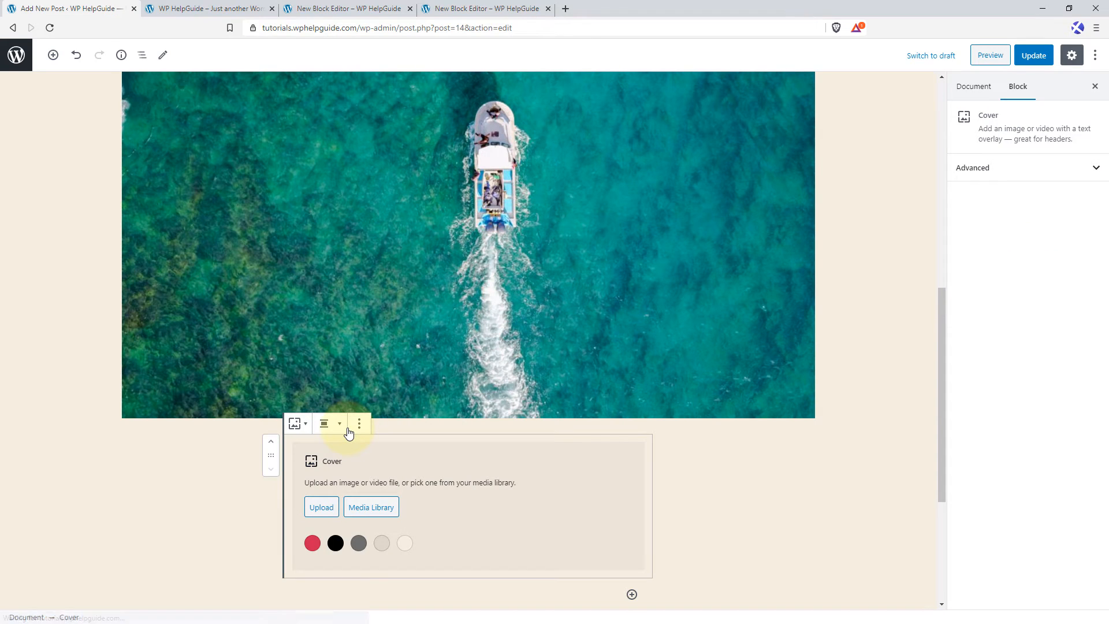
# Use the media library photo of the woman holding a skateboard as the cover's background.
pyautogui.click(363, 511)
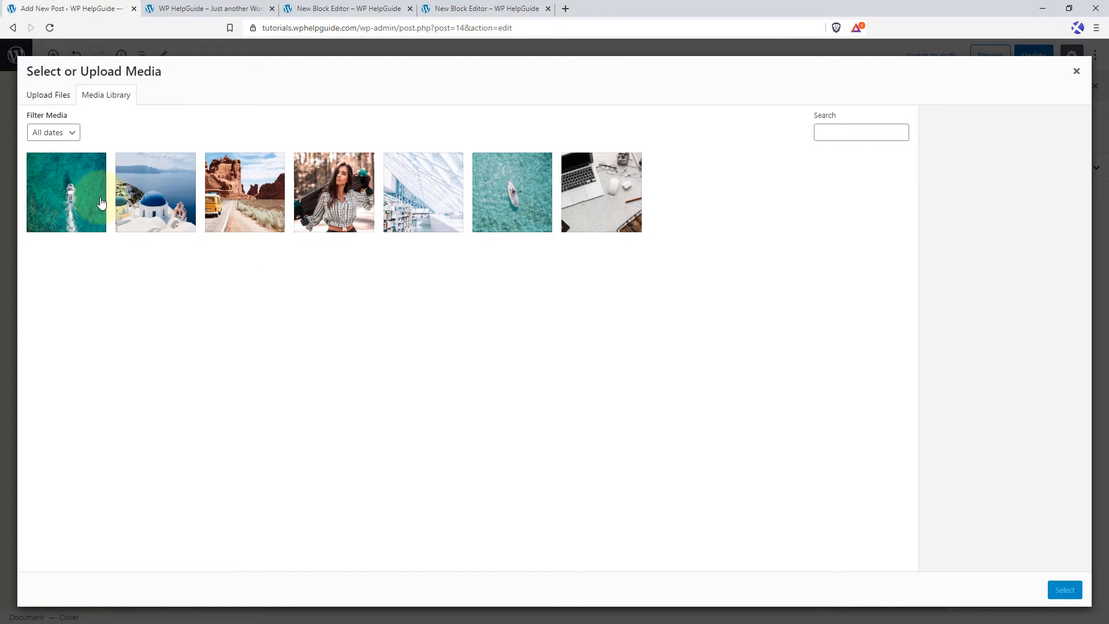
pyautogui.click(334, 188)
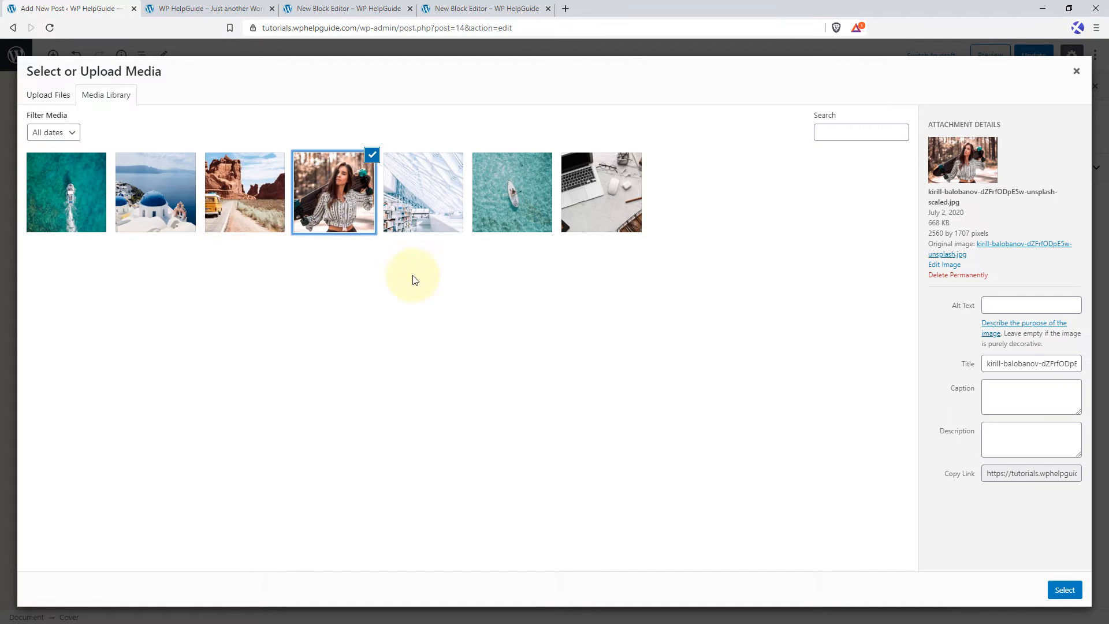
pyautogui.click(1065, 590)
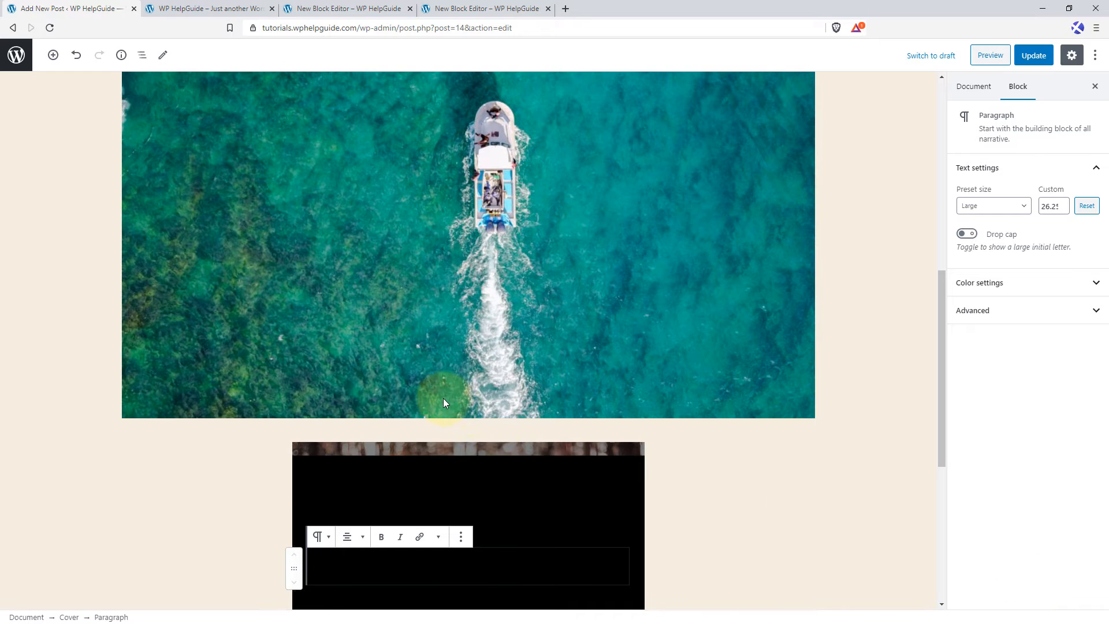
# Enter the cover text "New Block Editor is Awesome" and make the whole text bold.
pyautogui.scroll(-3, 485, 410)
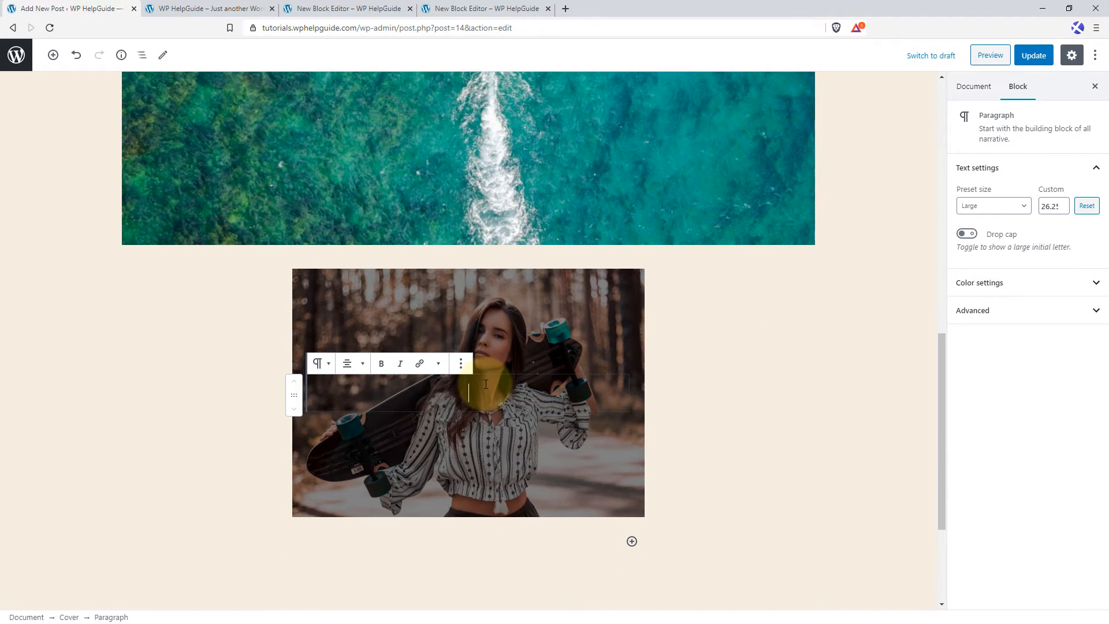
pyautogui.write('New Block Editor is Awesome')
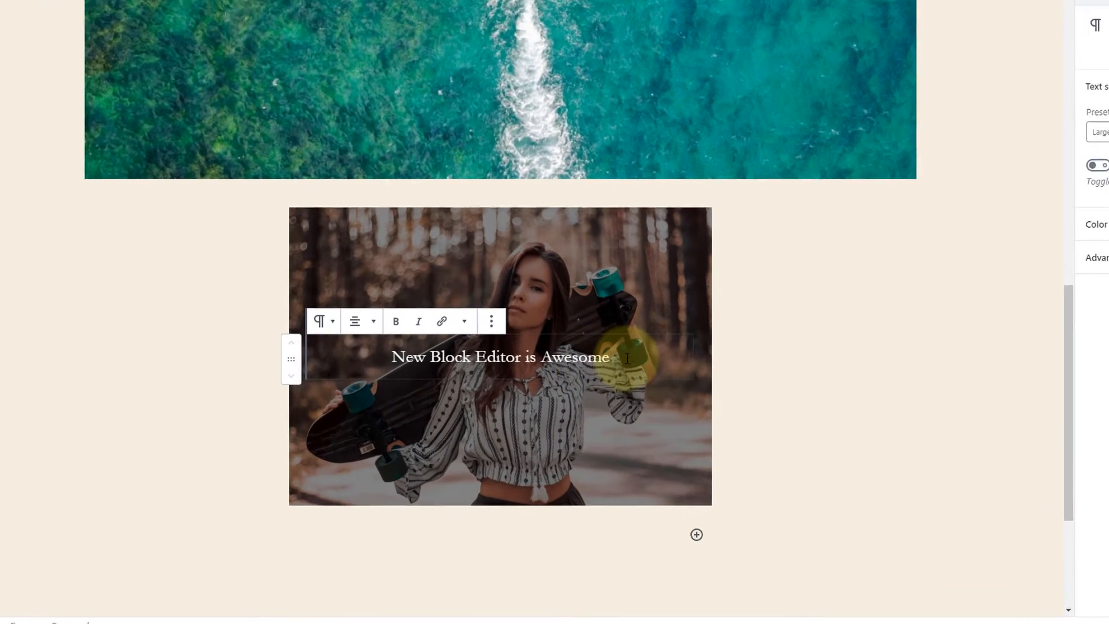
pyautogui.moveTo(572, 394); pyautogui.dragTo(392, 394)
pyautogui.moveTo(423, 322); pyautogui.dragTo(406, 321)
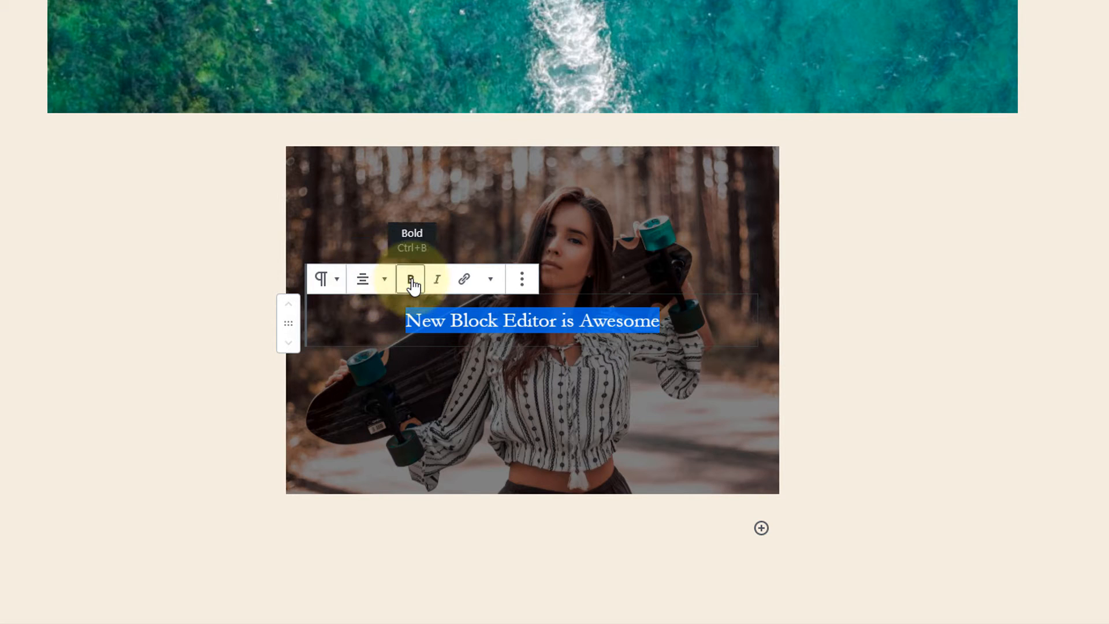
pyautogui.click(491, 280)
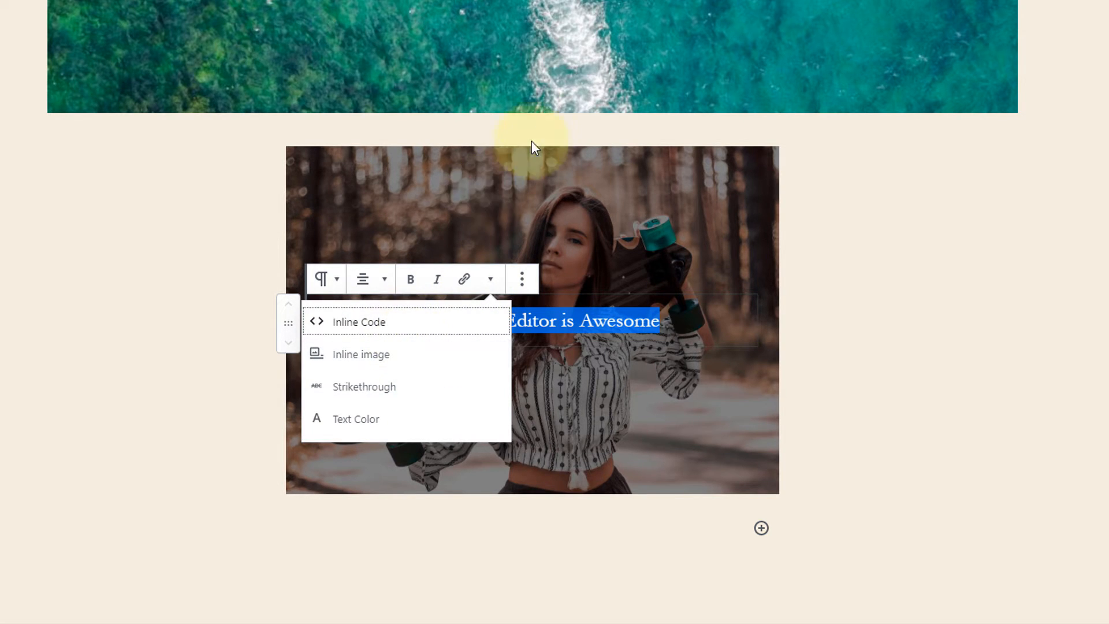
pyautogui.click(409, 279)
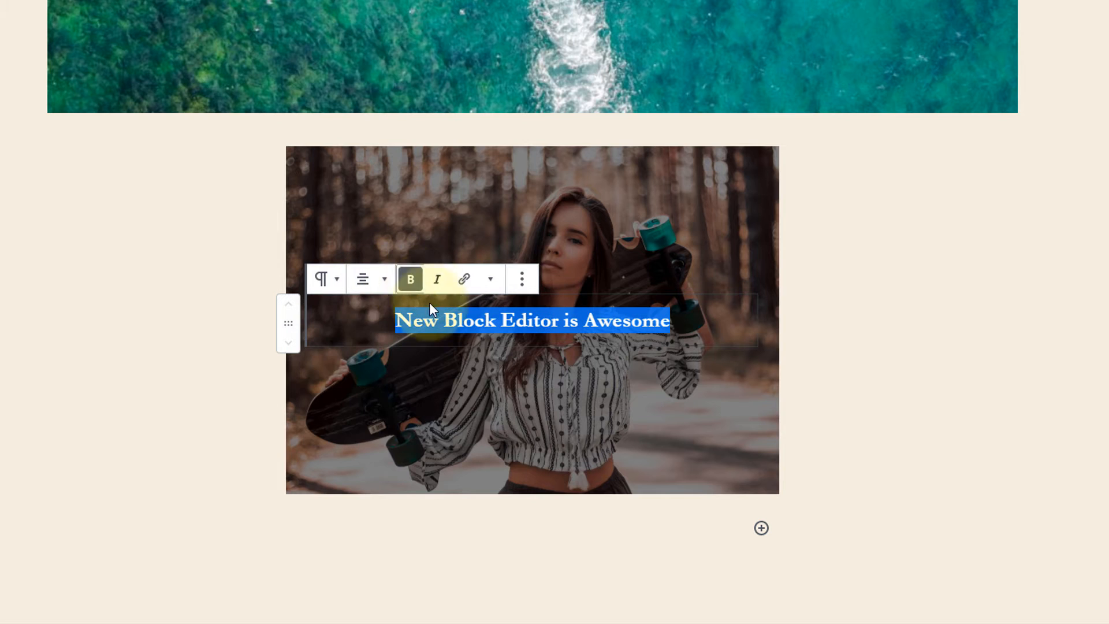
# Italicize the words "Block Editor" in the cover text.
pyautogui.click(514, 322)
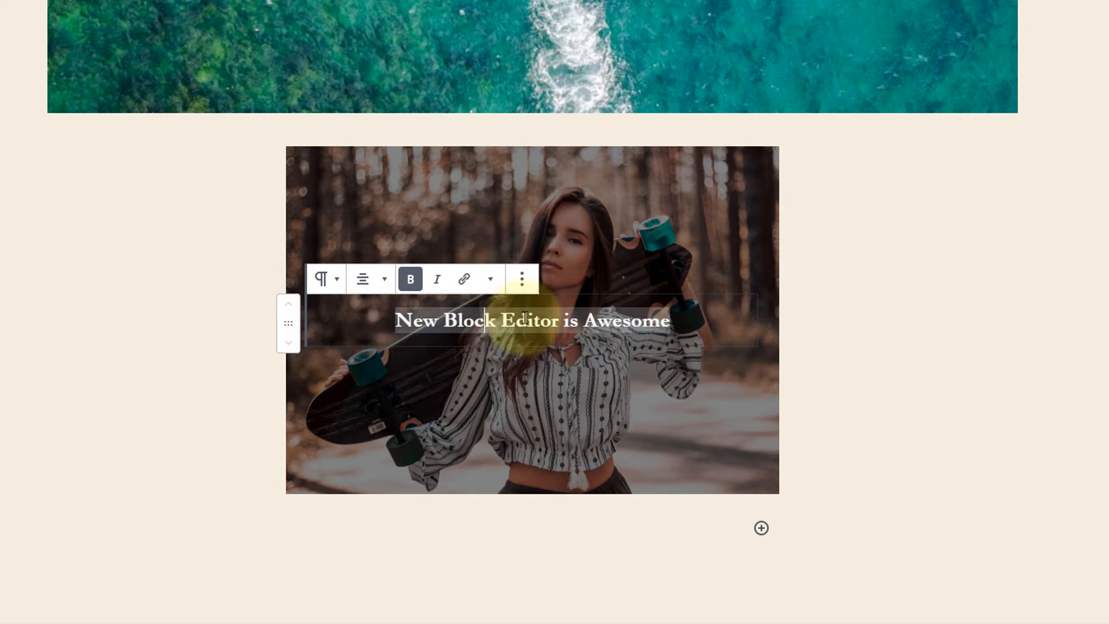
pyautogui.moveTo(444, 321); pyautogui.dragTo(558, 325)
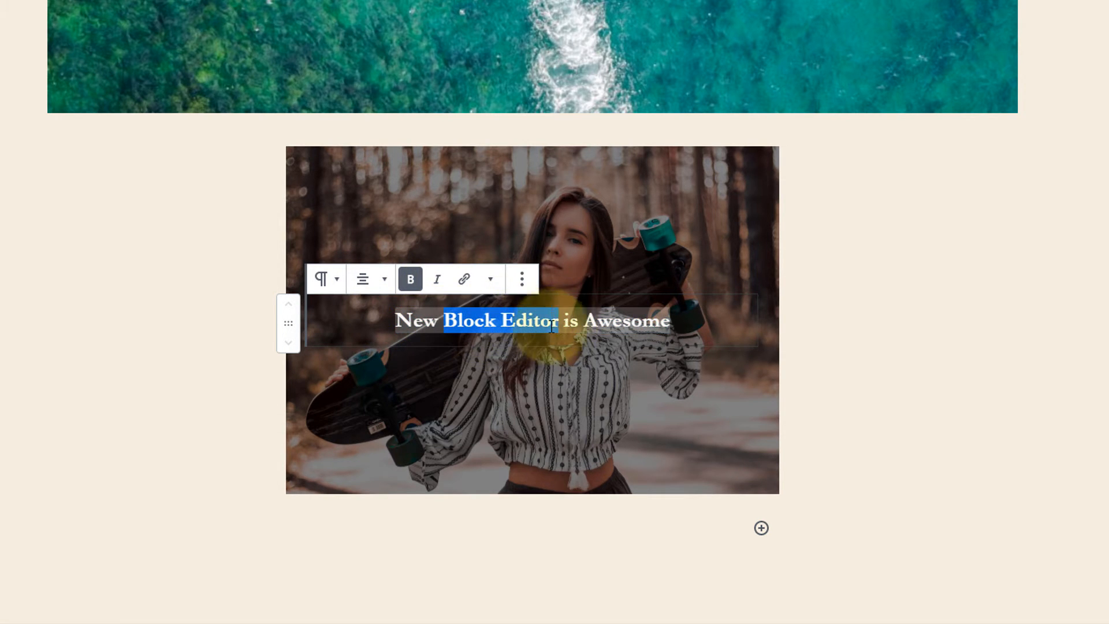
pyautogui.click(437, 280)
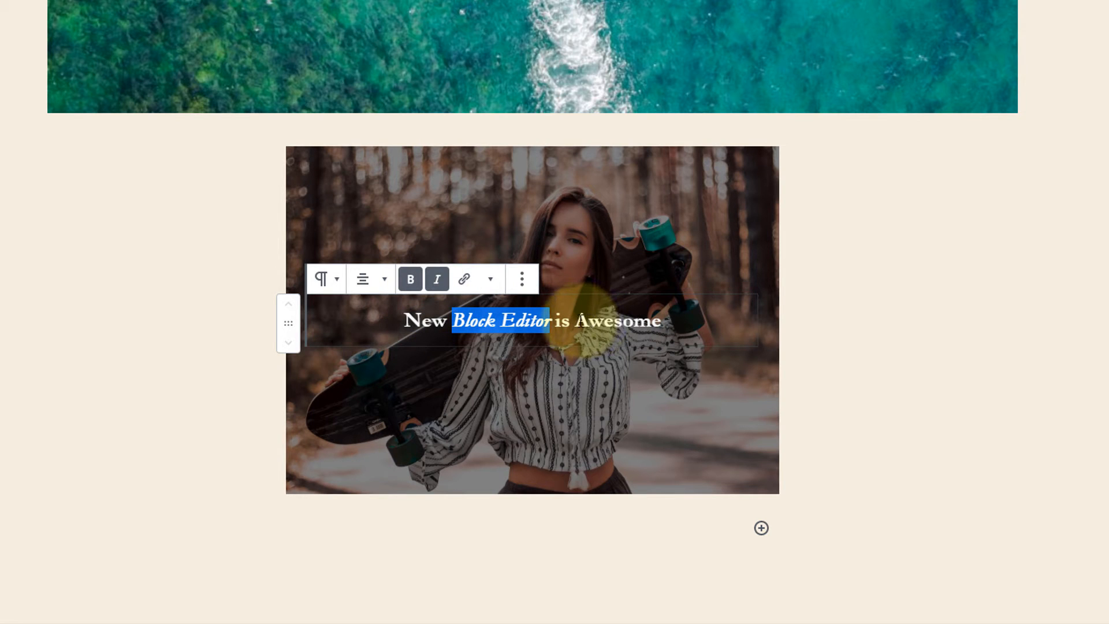
# Color the word "Awesome" in the cover text with the red Accent Color.
pyautogui.moveTo(578, 321); pyautogui.dragTo(673, 322)
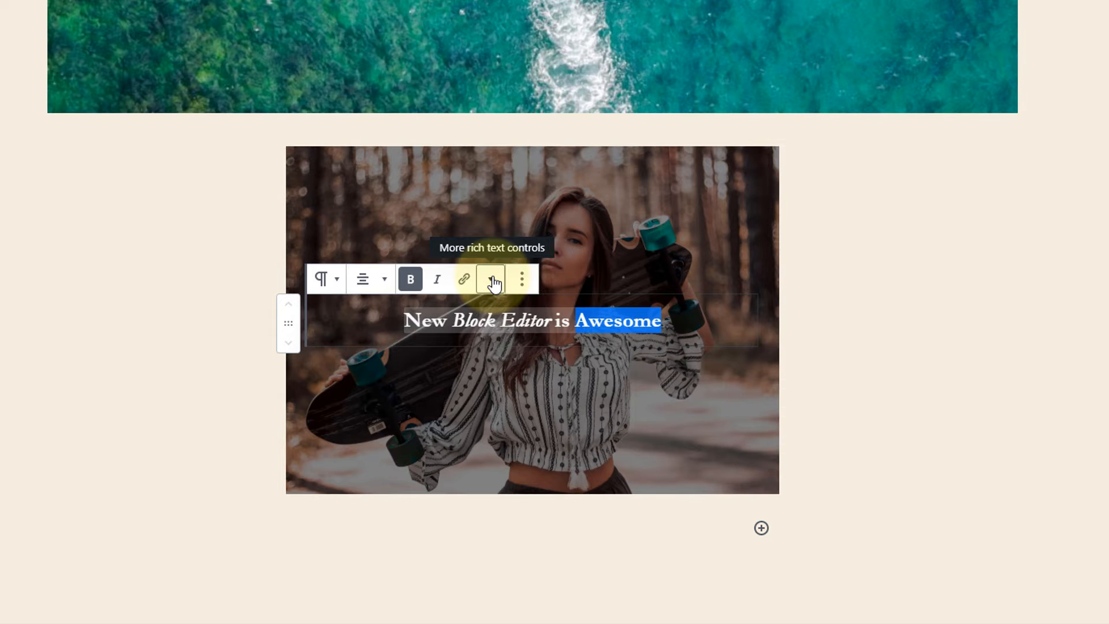
pyautogui.click(491, 280)
pyautogui.click(392, 428)
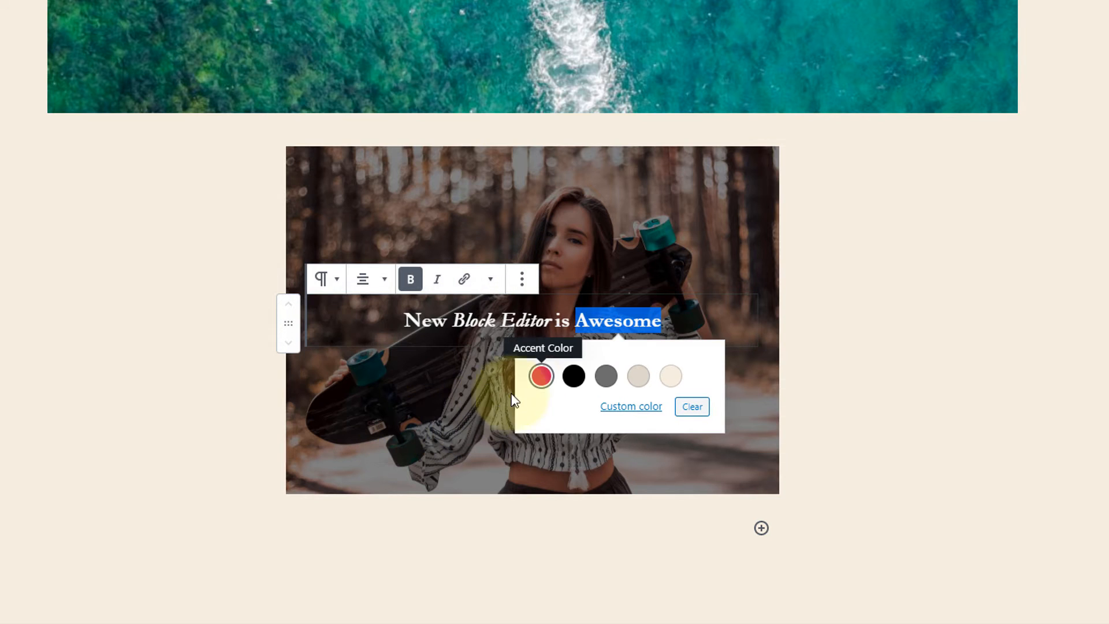
pyautogui.click(541, 376)
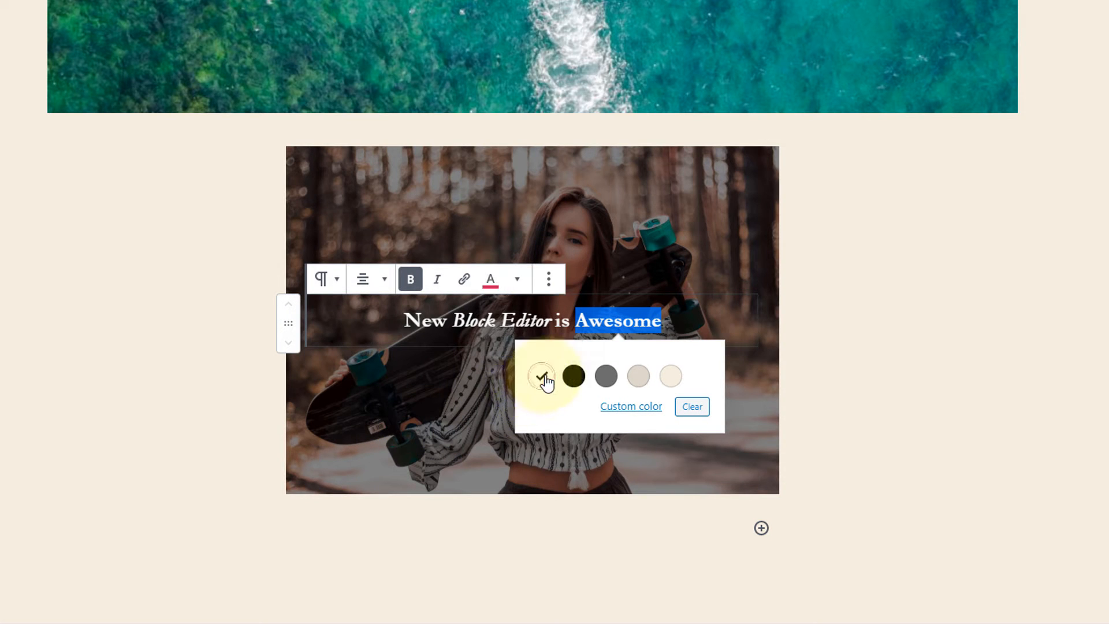
pyautogui.click(653, 255)
# Set a custom text size of 40 for the whole cover text "New Block Editor is Awesome".
pyautogui.tripleClick(451, 317)
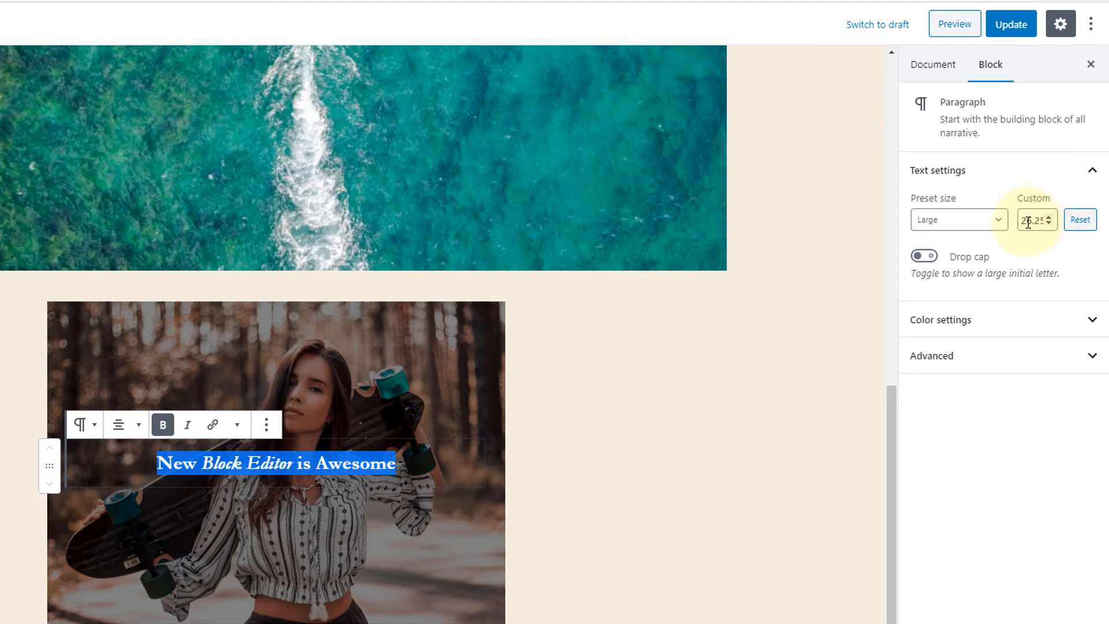
pyautogui.doubleClick(1020, 221)
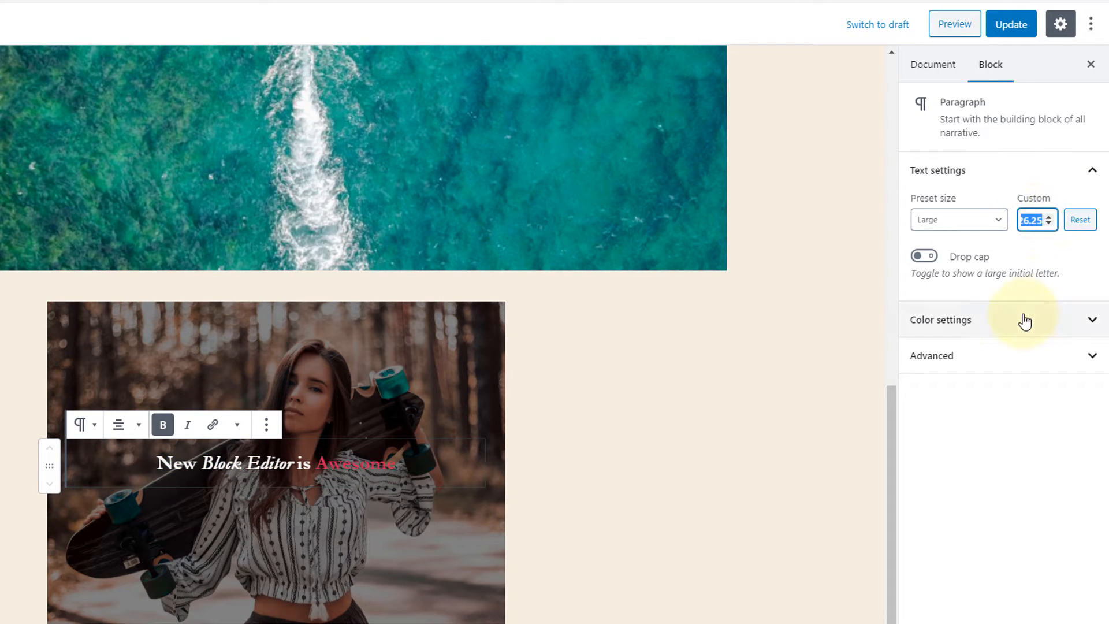
pyautogui.write('40')
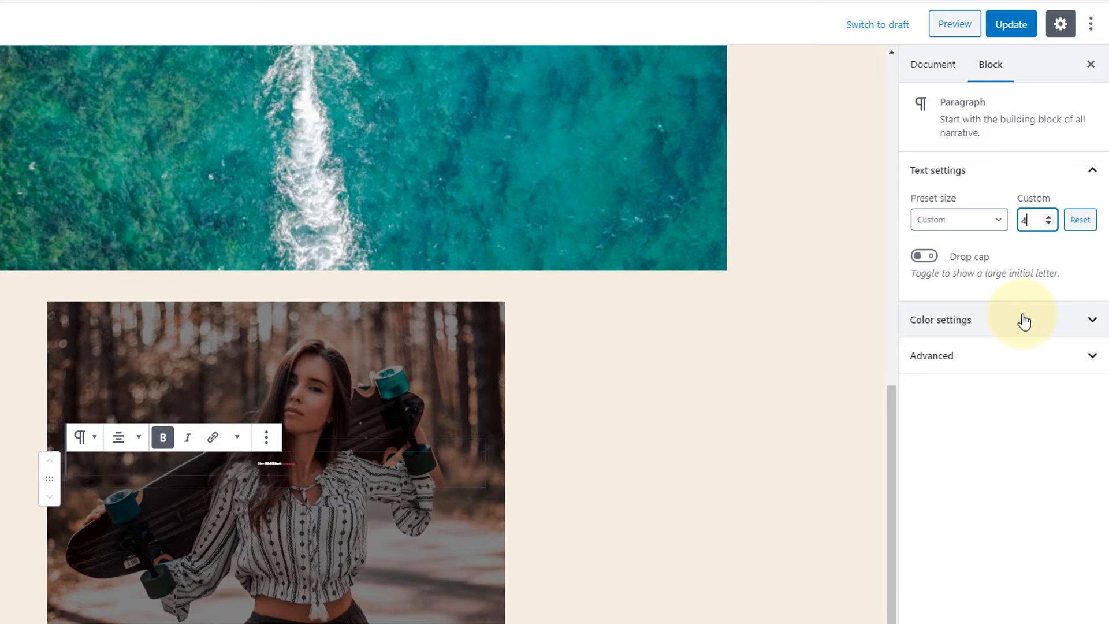
# Try the Larger, Default and Small preset sizes on the cover text.
pyautogui.click(986, 221)
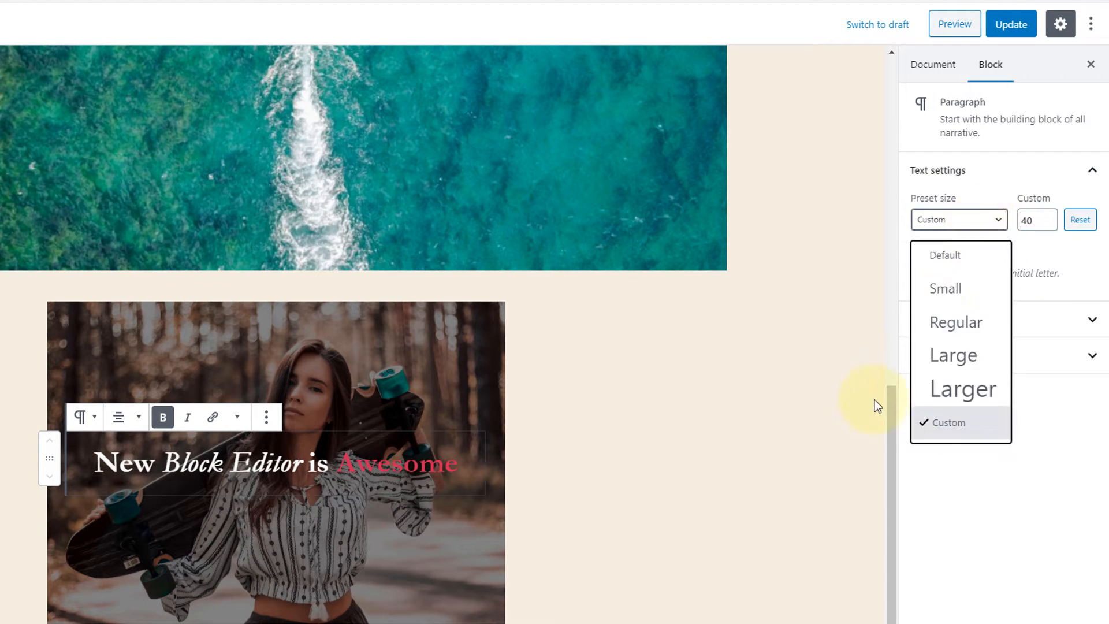
pyautogui.click(968, 390)
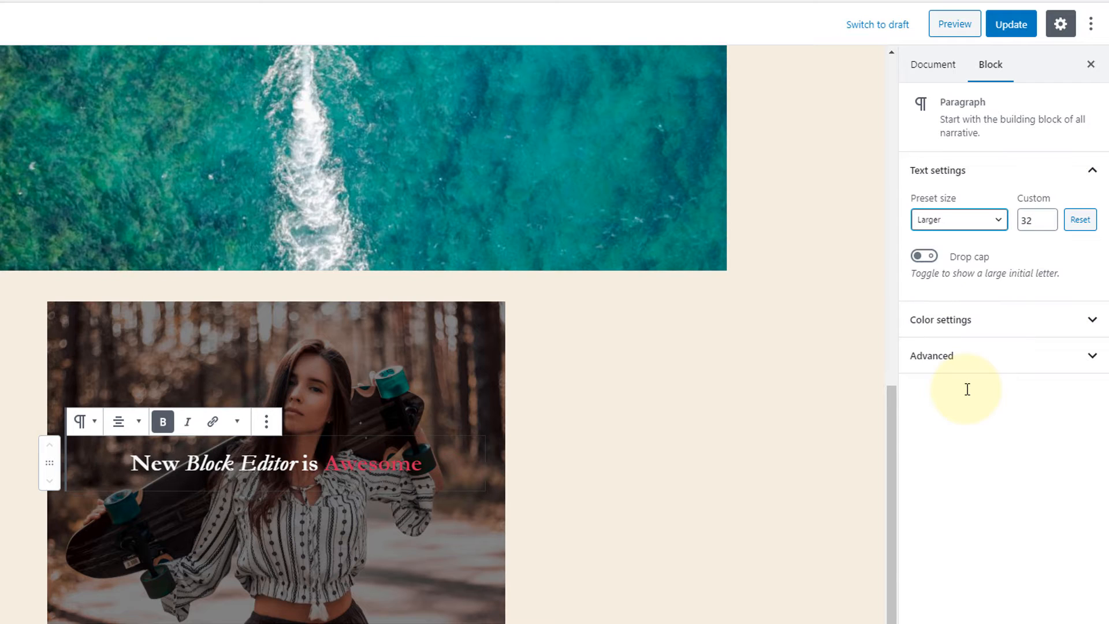
pyautogui.click(983, 222)
pyautogui.click(961, 257)
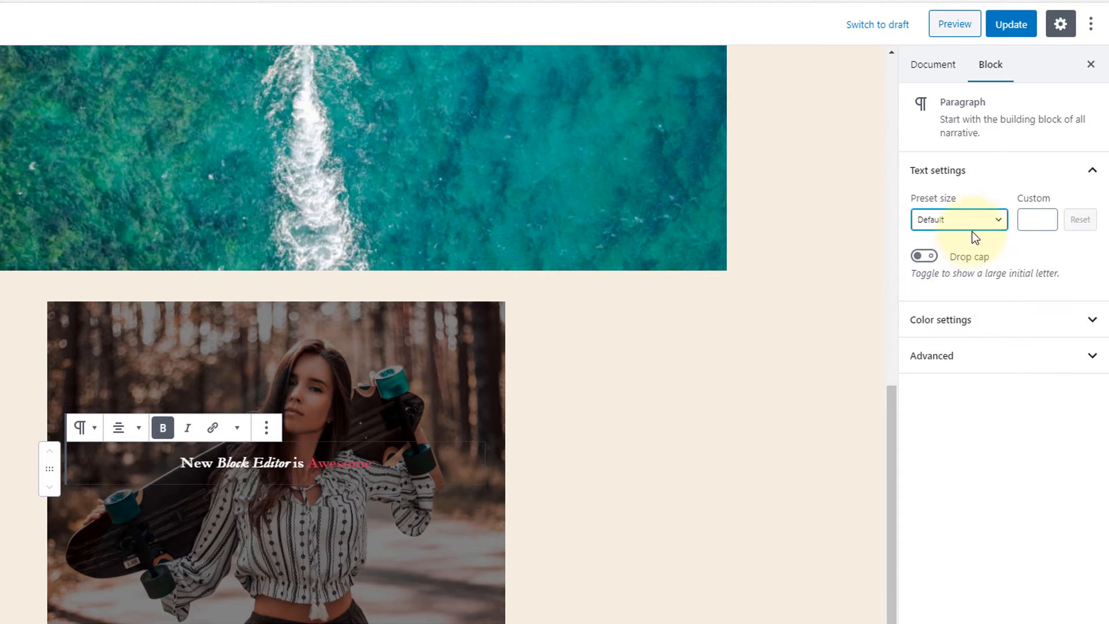
pyautogui.click(971, 227)
pyautogui.click(960, 290)
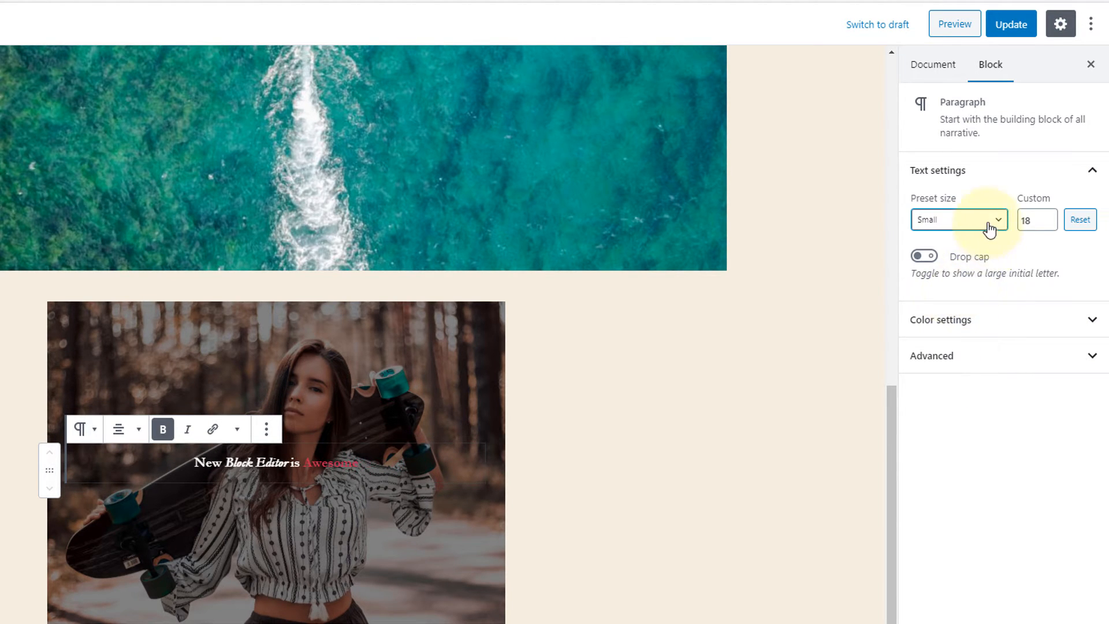
# Return the cover text to a custom size of 40.
pyautogui.doubleClick(1024, 221)
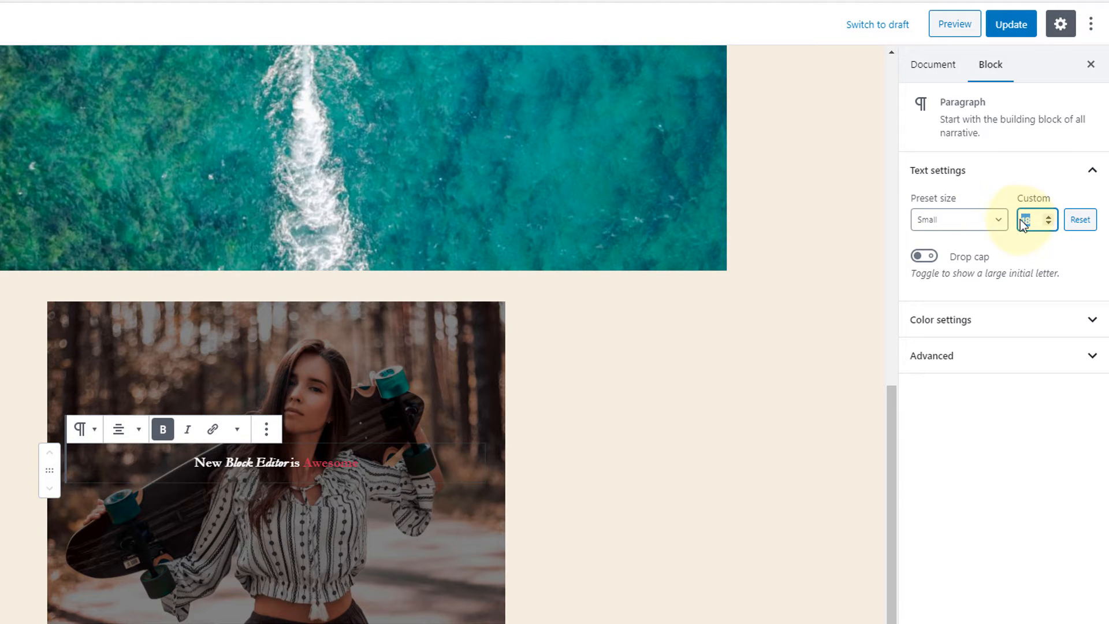
pyautogui.write('40')
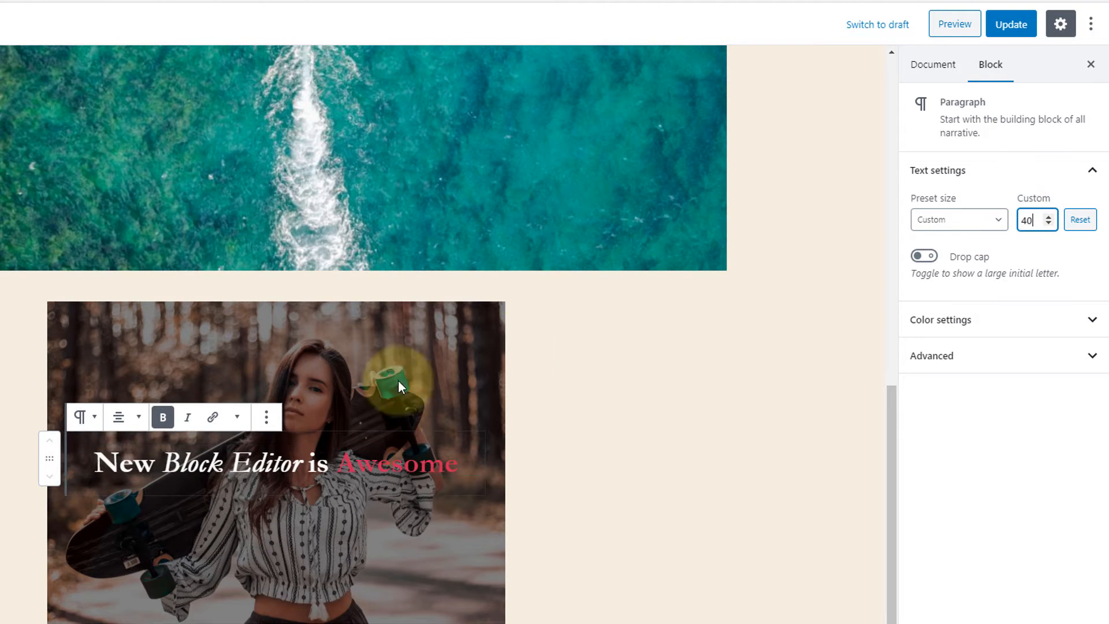
pyautogui.click(346, 424)
pyautogui.click(249, 463)
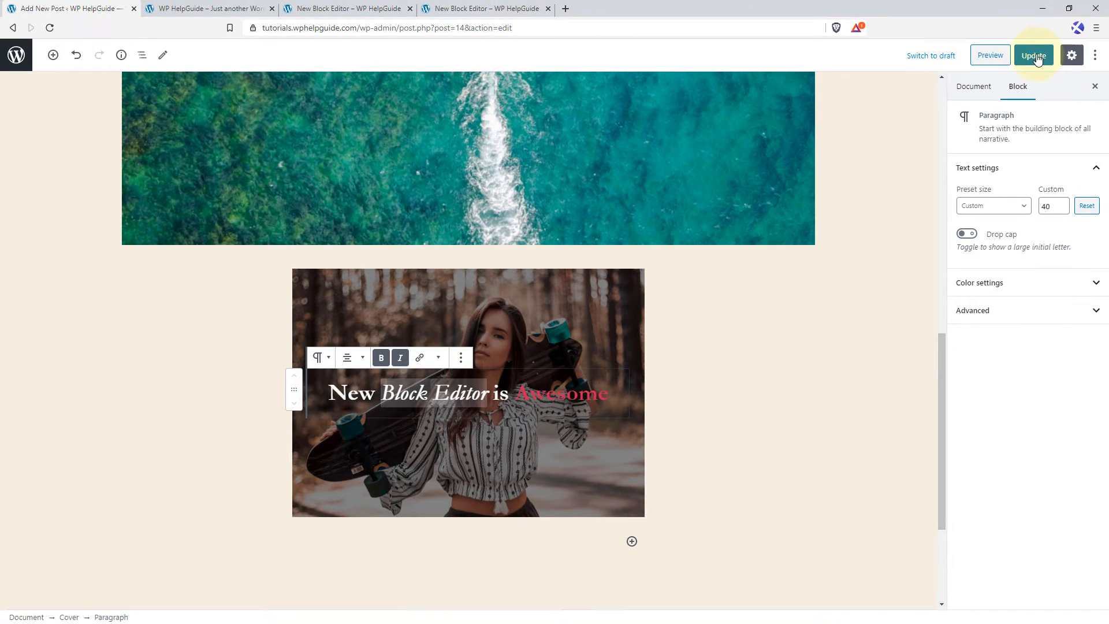
# Update the post and reload its published page to check how the cover block looks.
pyautogui.click(1037, 57)
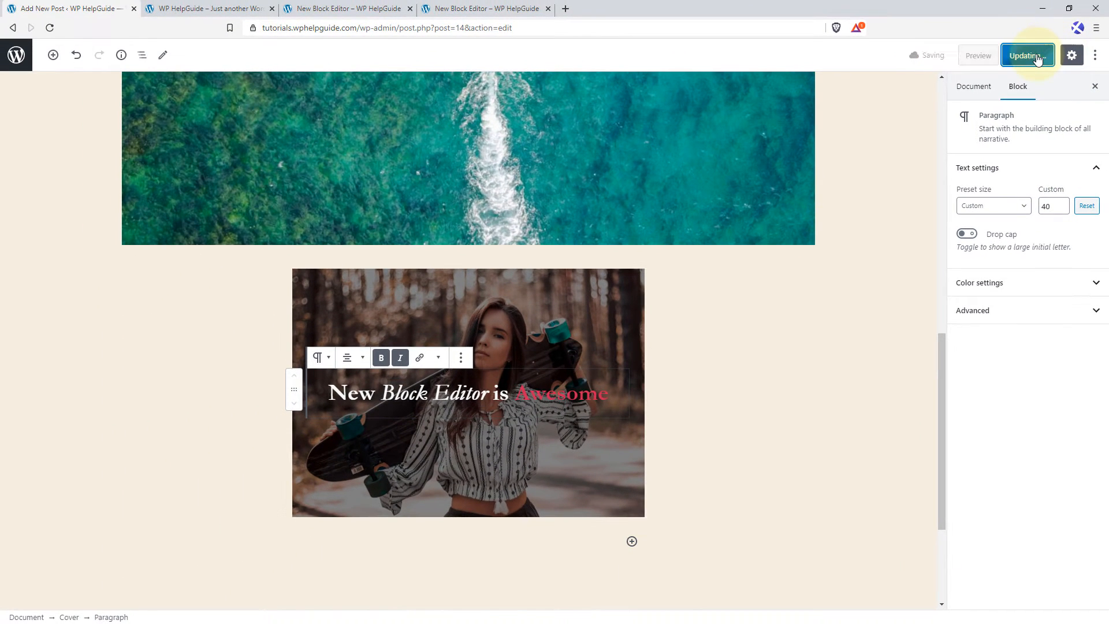
pyautogui.click(356, 9)
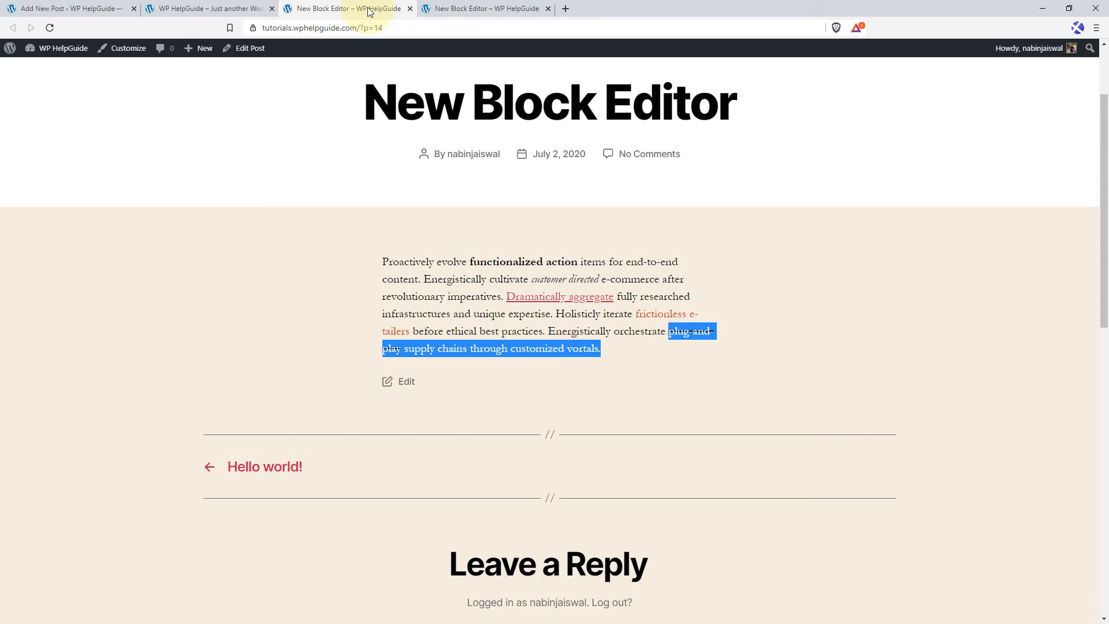
pyautogui.click(51, 26)
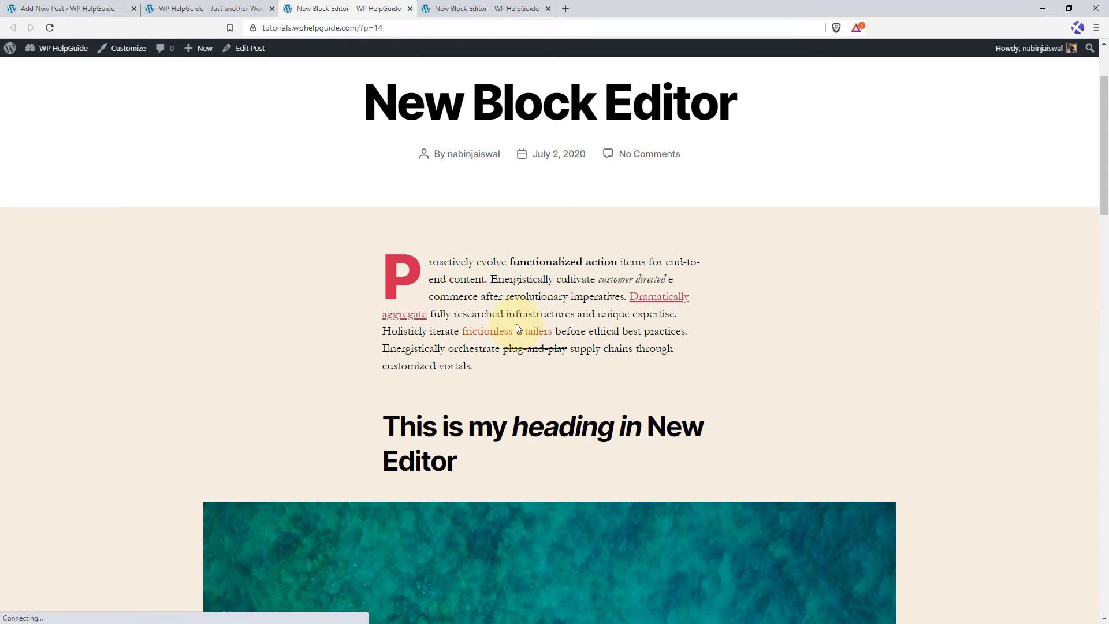
pyautogui.scroll(-5, 516, 324)
pyautogui.scroll(-10, 517, 324)
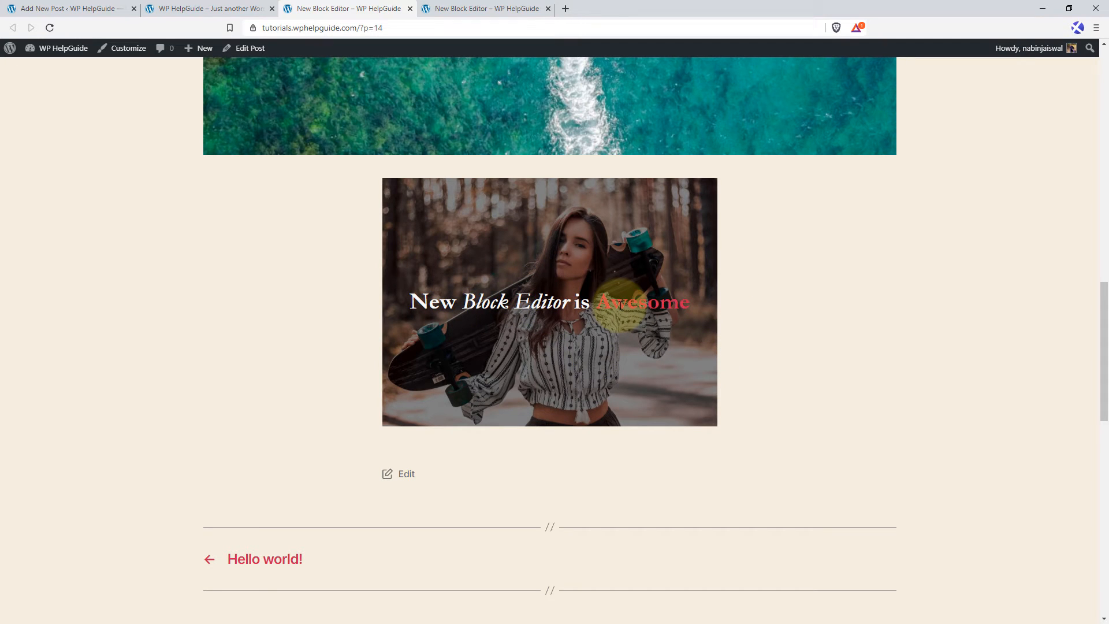
# Return to the post editor and add a Media & Text block below the cover block.
pyautogui.click(72, 8)
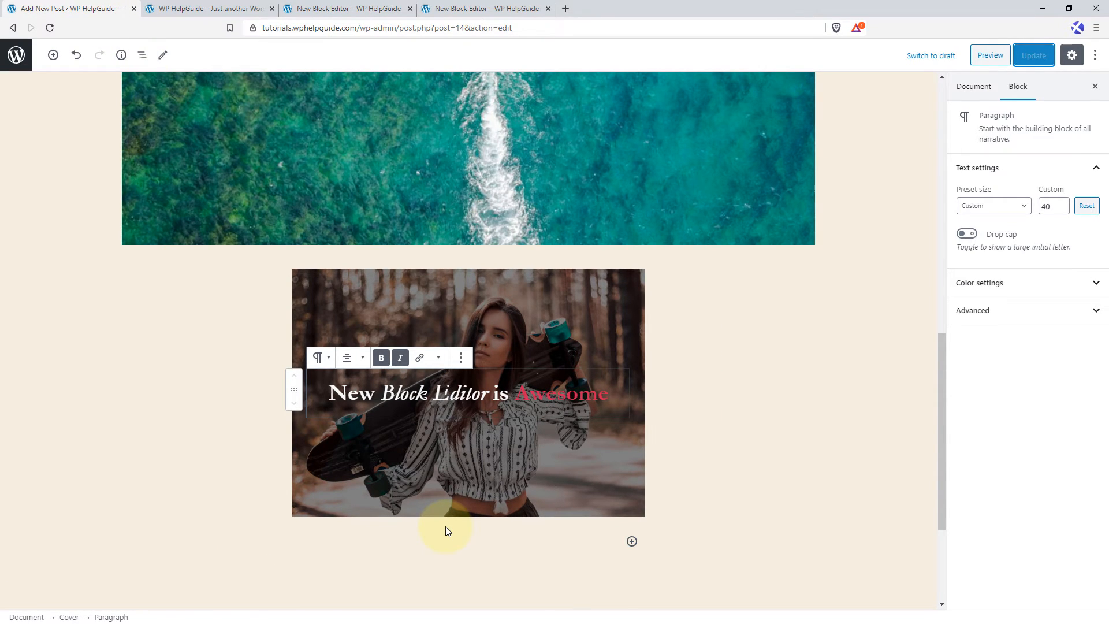
pyautogui.scroll(-1, 445, 527)
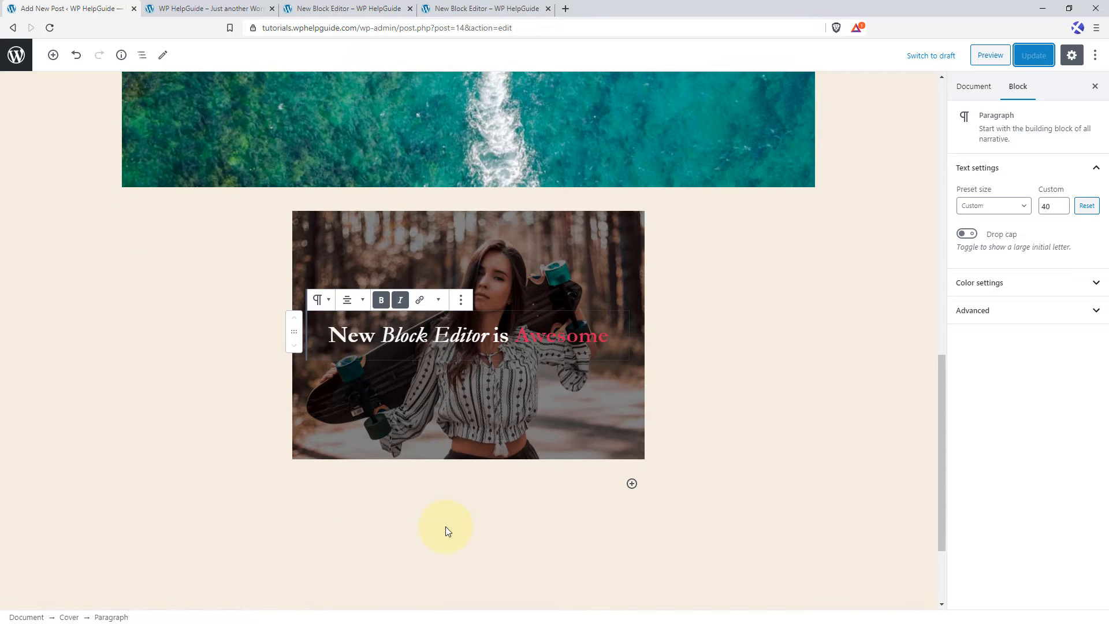
pyautogui.click(632, 485)
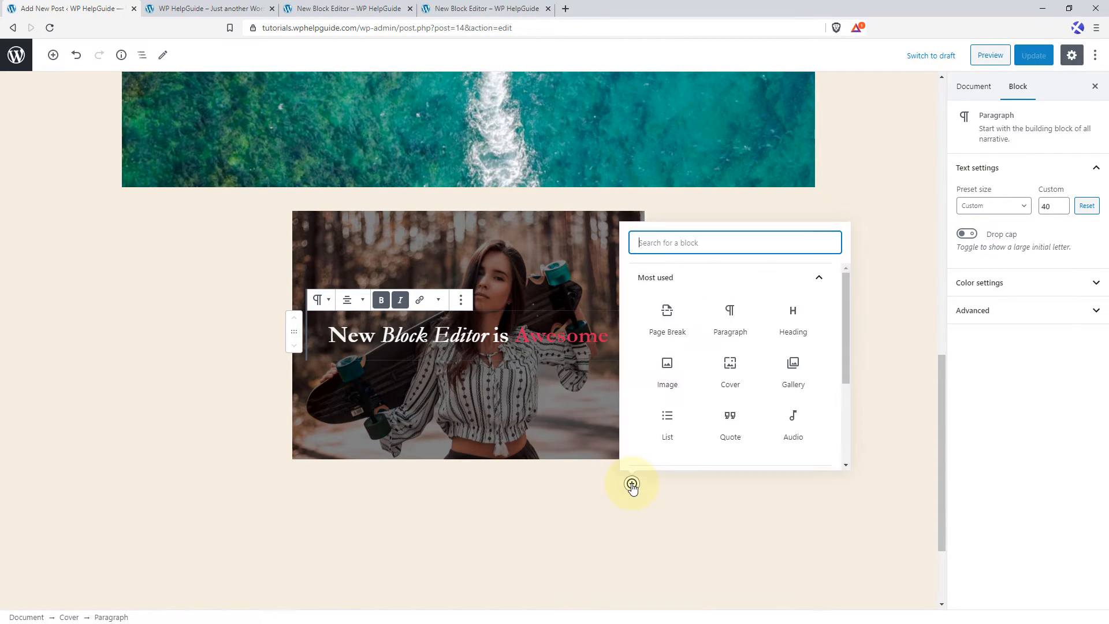
pyautogui.write('media')
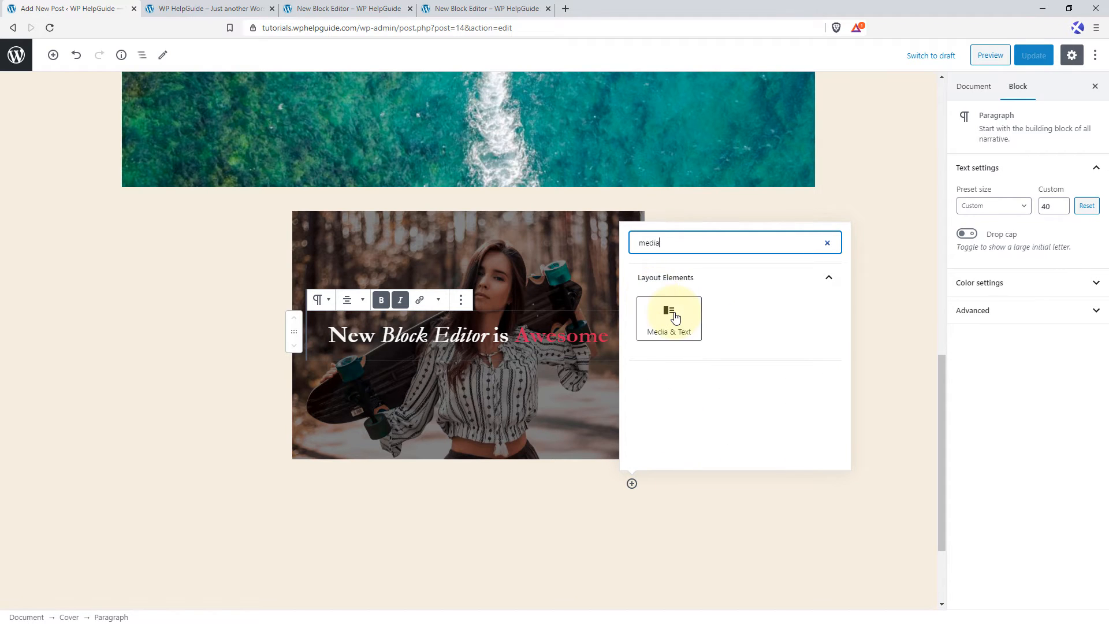
pyautogui.click(670, 314)
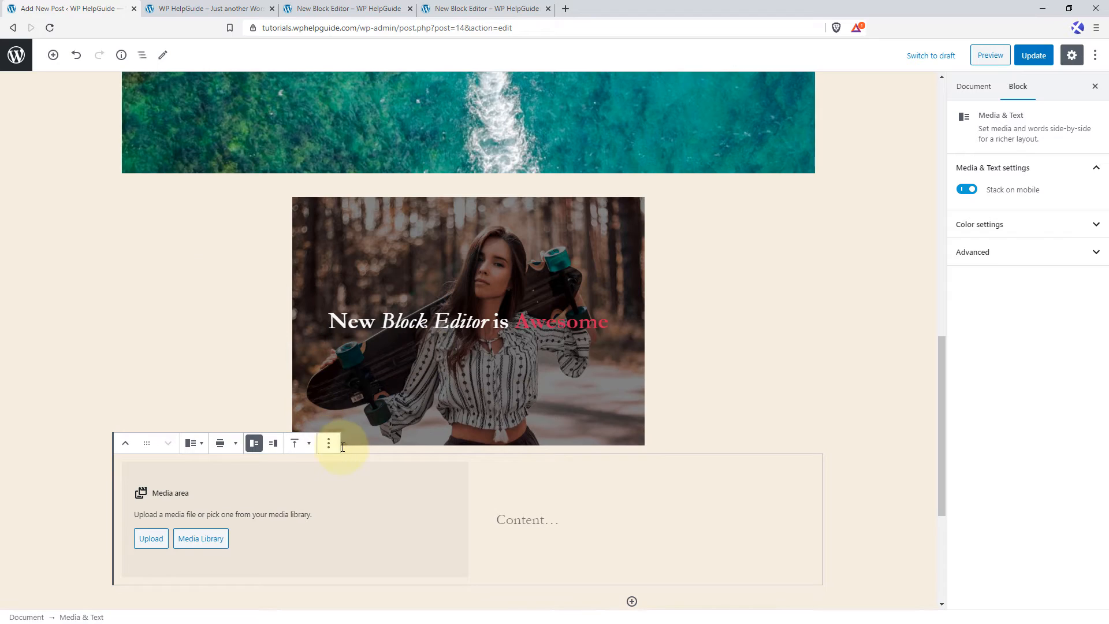
# Fill the block's media area with the media library photo of the yellow van on the desert road.
pyautogui.scroll(-3, 230, 331)
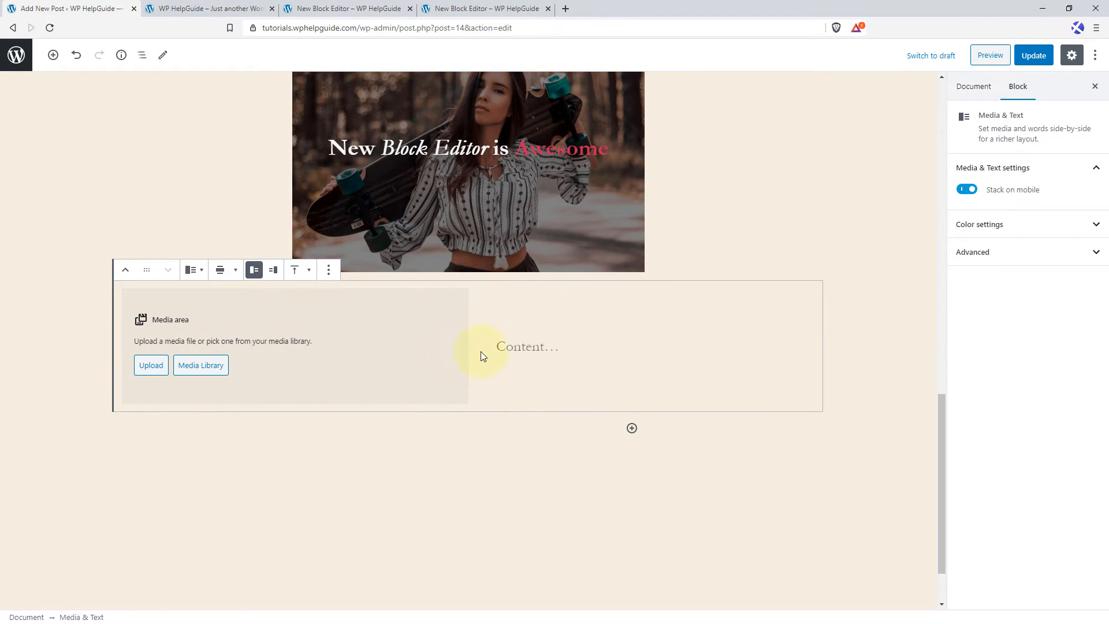
pyautogui.click(205, 370)
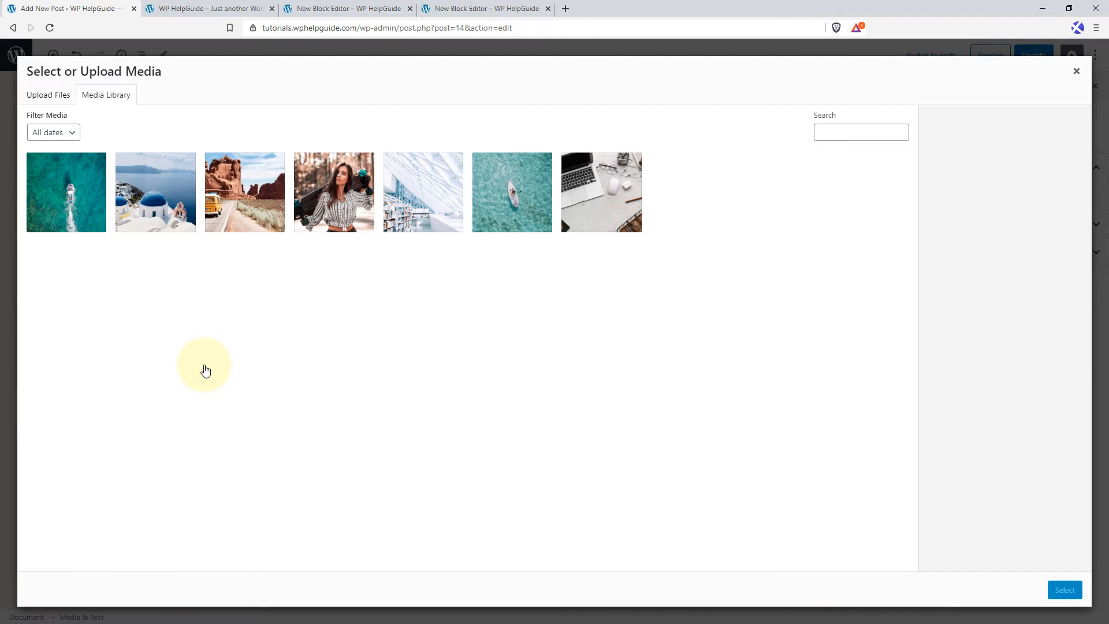
pyautogui.click(259, 216)
pyautogui.click(1065, 590)
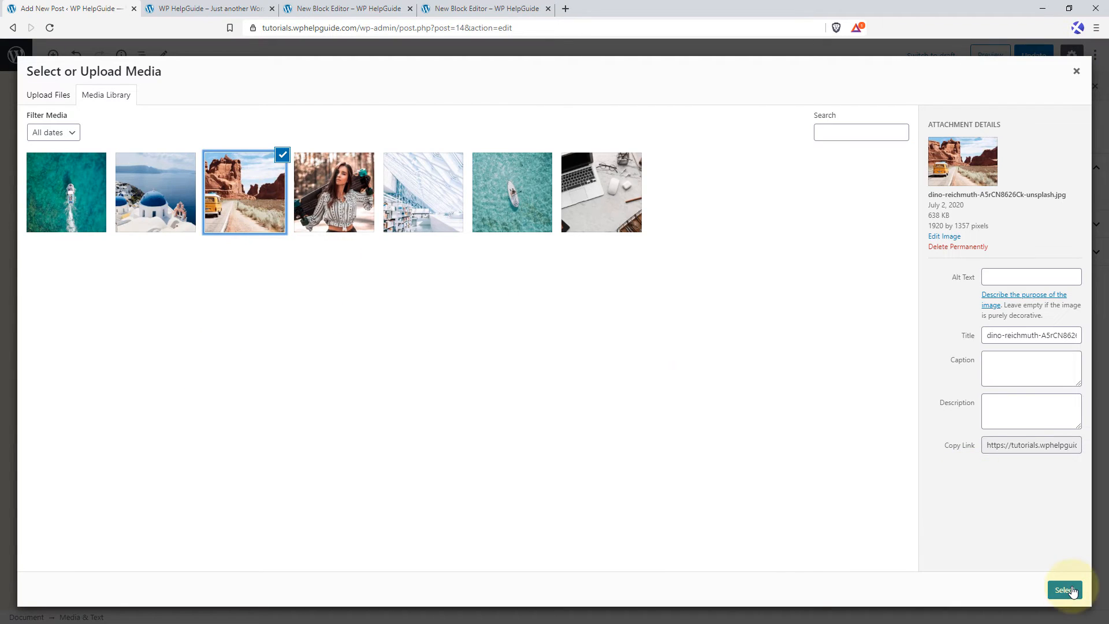
# Paste the copied placeholder paragraph beginning "Proactively evolve functionalized action items" into the content area beside the van photo.
pyautogui.click(513, 414)
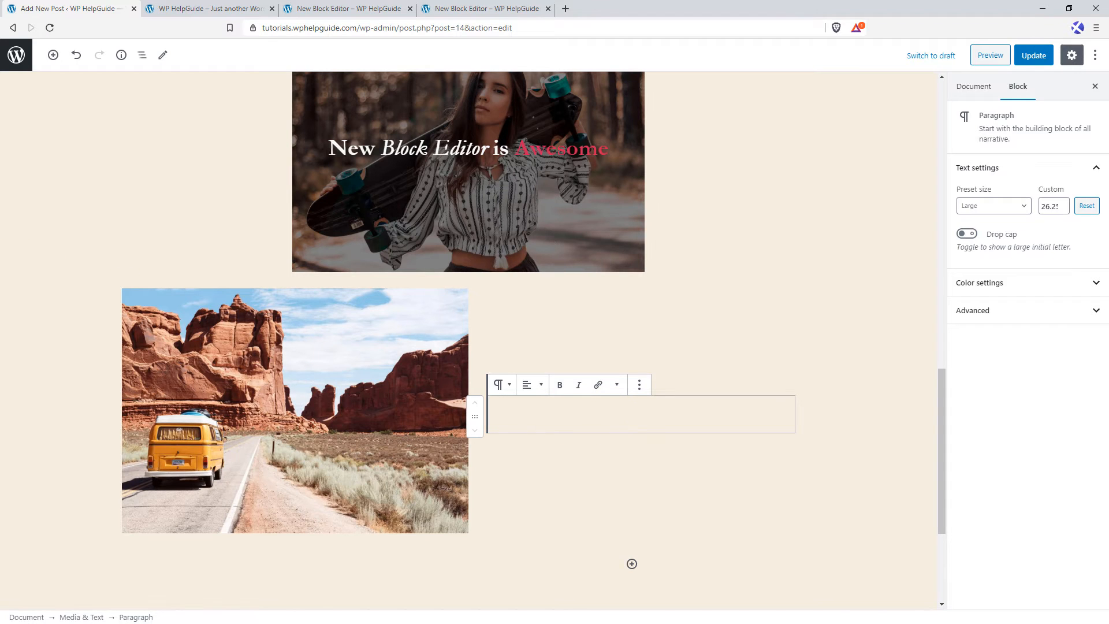
pyautogui.write('Proactively evolve functionalized action items for end-to-end content. Energistically cultivate customer directed e-commerce after revolutionary imperatives. Dramatically aggregate fully researched infrastructures and unique expertise. Holisticly iterate frictionless e-tailers before ethical best practices. Energistically orchestrate plug-and-play supply chains through customized vortals.')
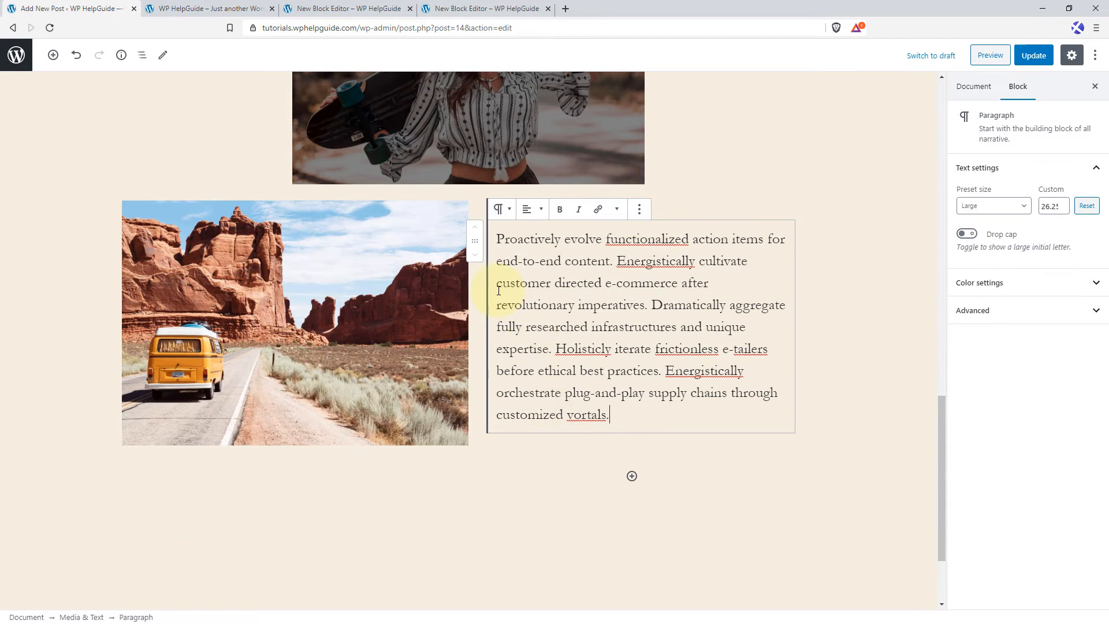
pyautogui.scroll(1, 354, 338)
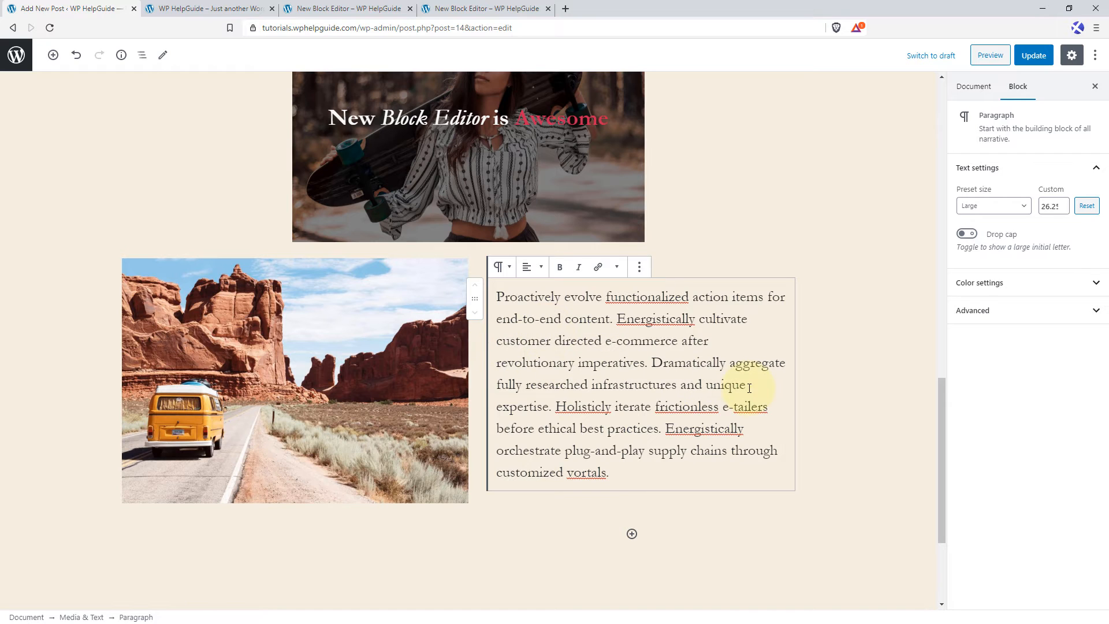
# Try center and right alignment on the paragraph beside the van photo, and restore its left alignment.
pyautogui.click(529, 268)
pyautogui.click(530, 213)
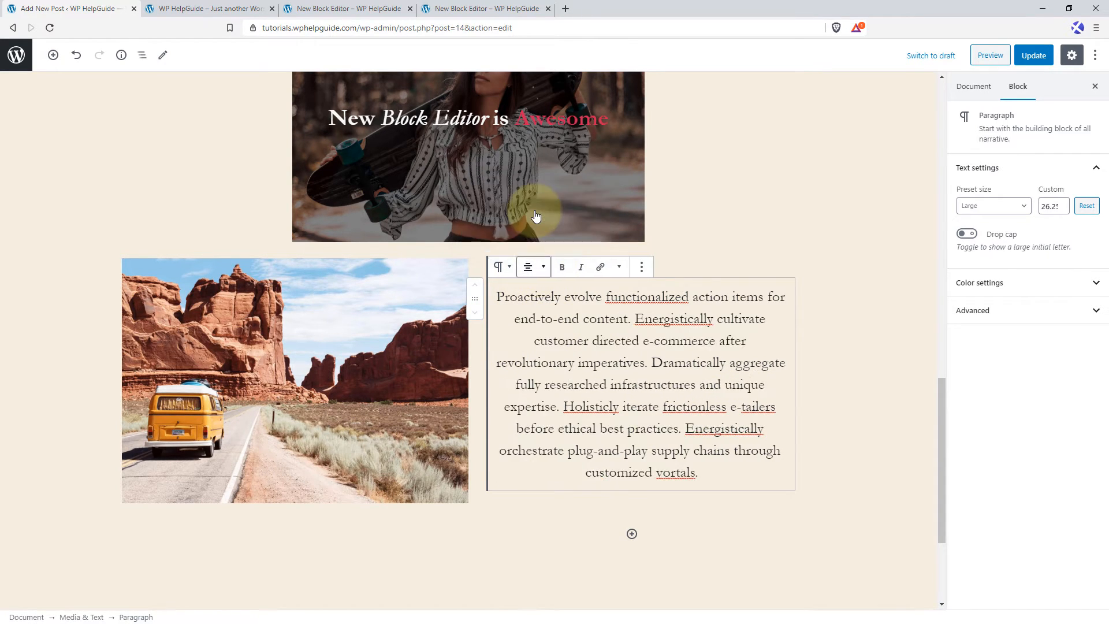
pyautogui.click(535, 271)
pyautogui.click(528, 235)
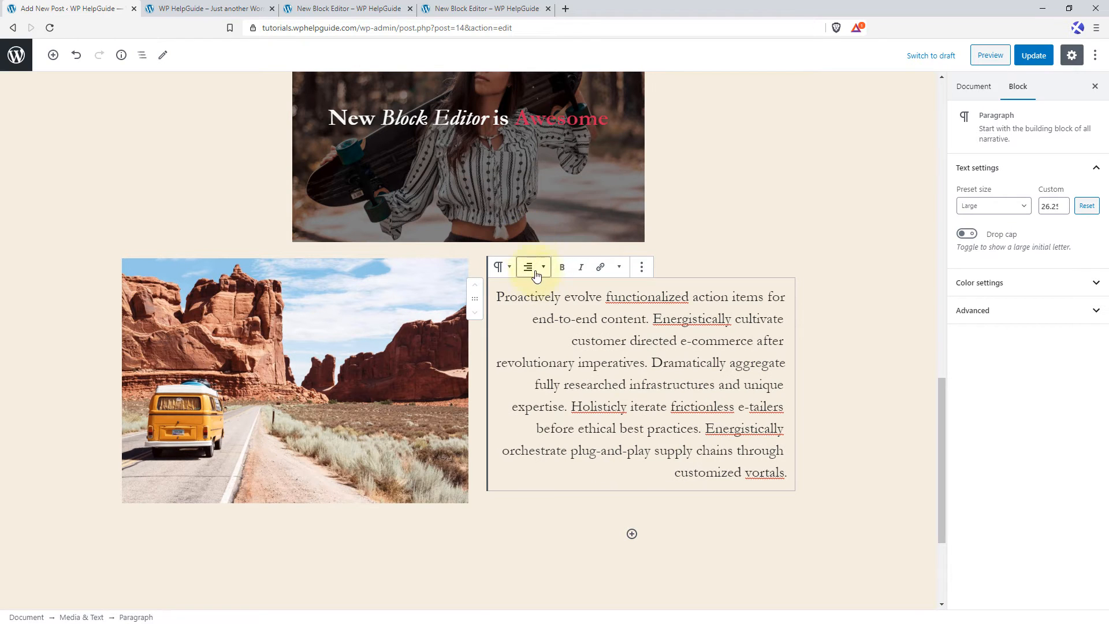
pyautogui.click(529, 268)
pyautogui.click(529, 190)
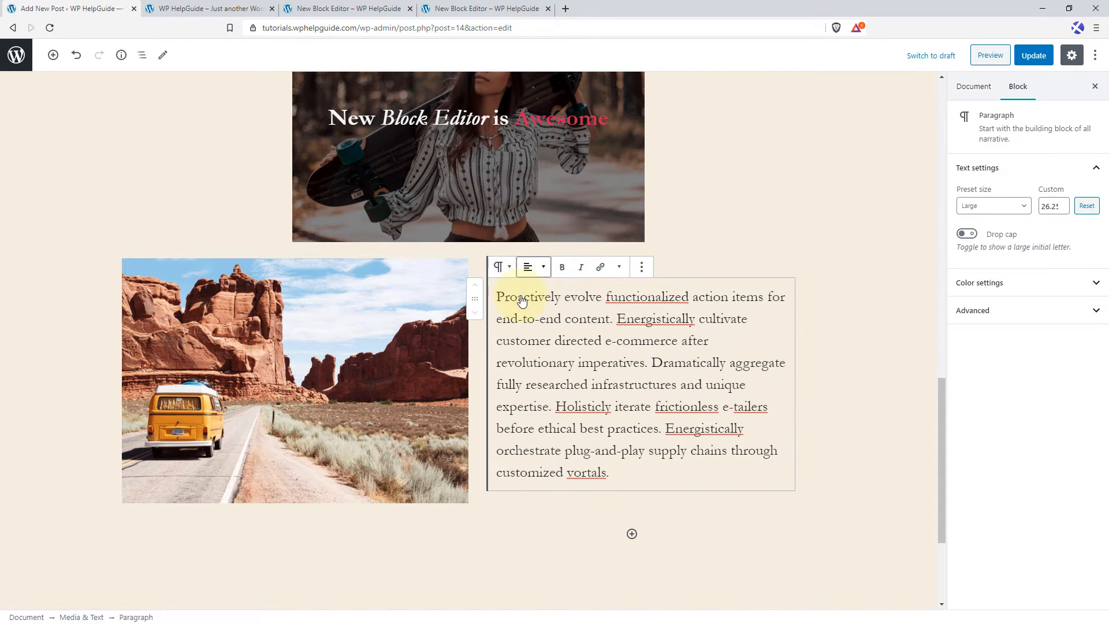
# In the paragraph beside the van photo, make "content" bold and "Energistically cultivate" italic.
pyautogui.moveTo(569, 316); pyautogui.dragTo(751, 318)
pyautogui.click(561, 266)
pyautogui.click(664, 338)
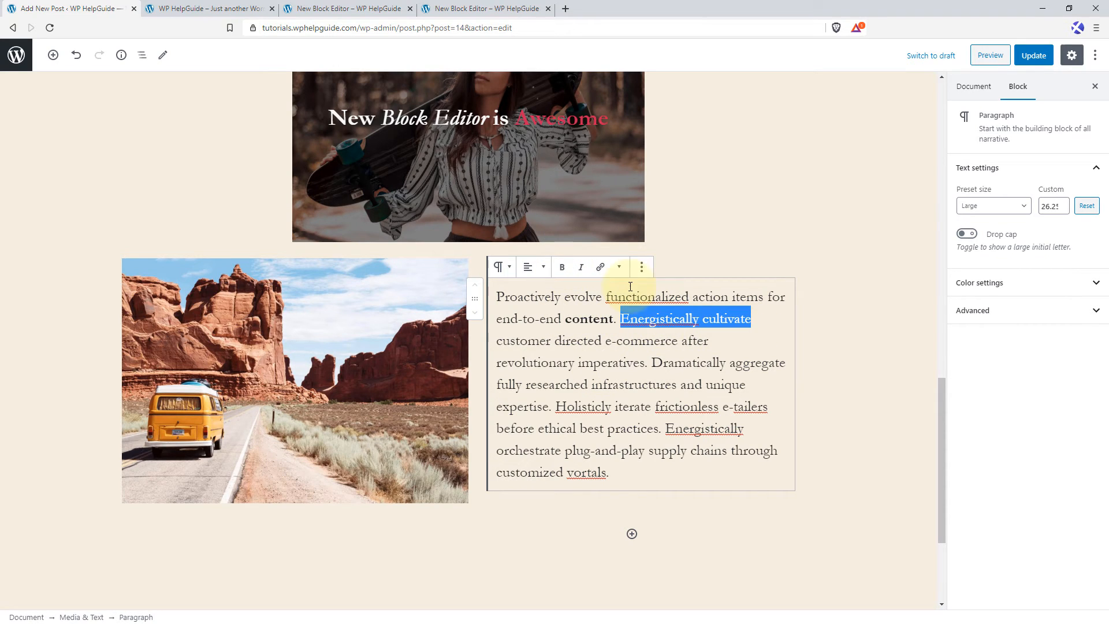
pyautogui.click(583, 270)
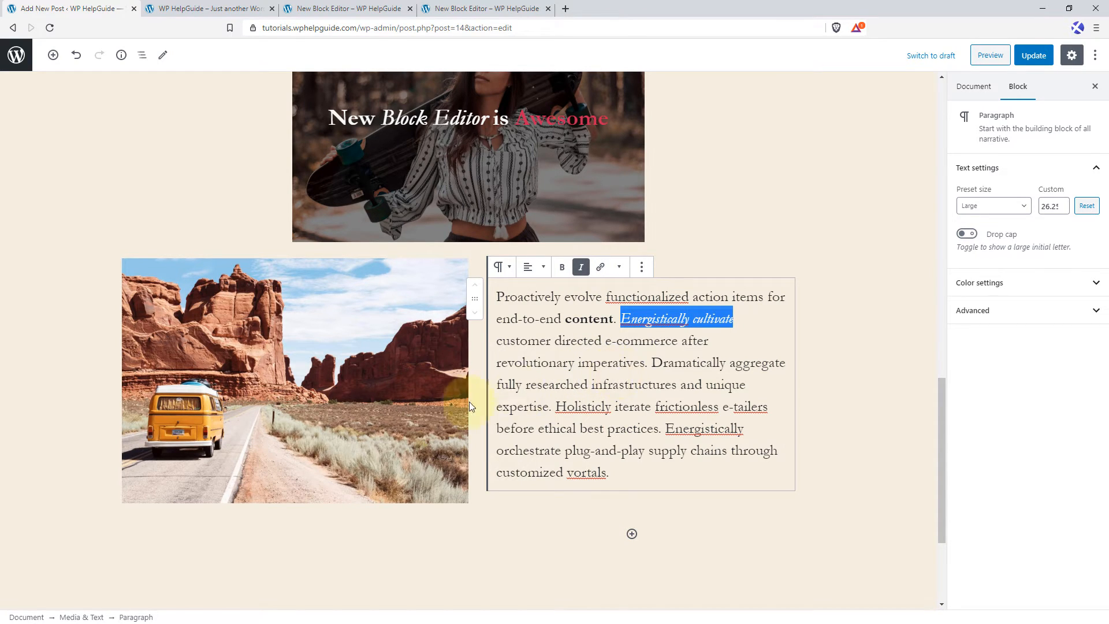
# Switch the Media & Text block's layout to show the van photo on the right of the text.
pyautogui.click(337, 384)
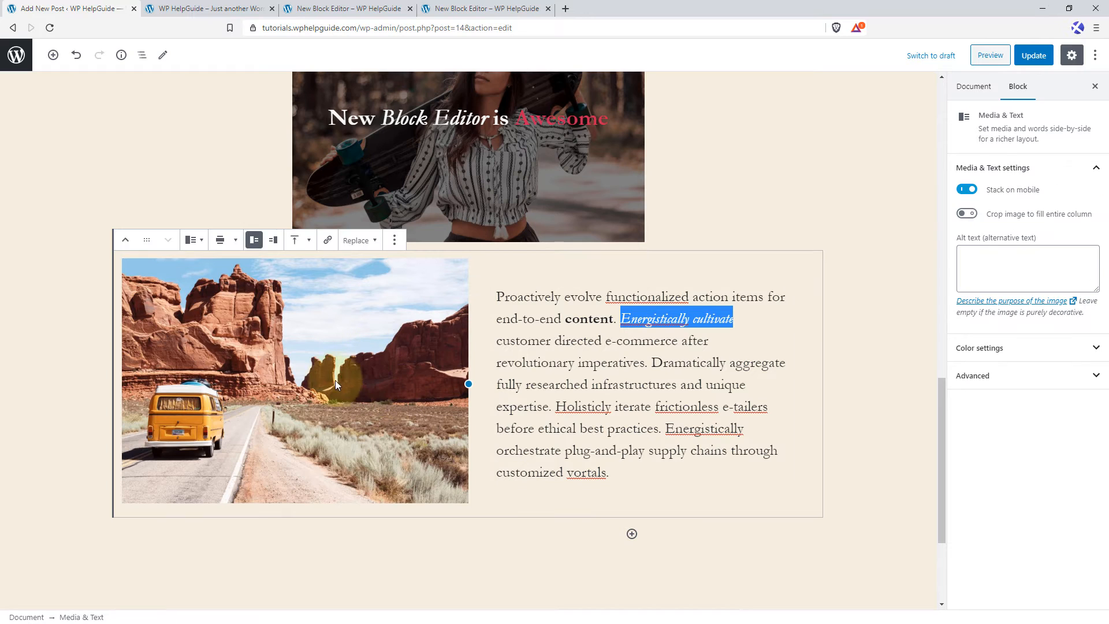
pyautogui.click(274, 243)
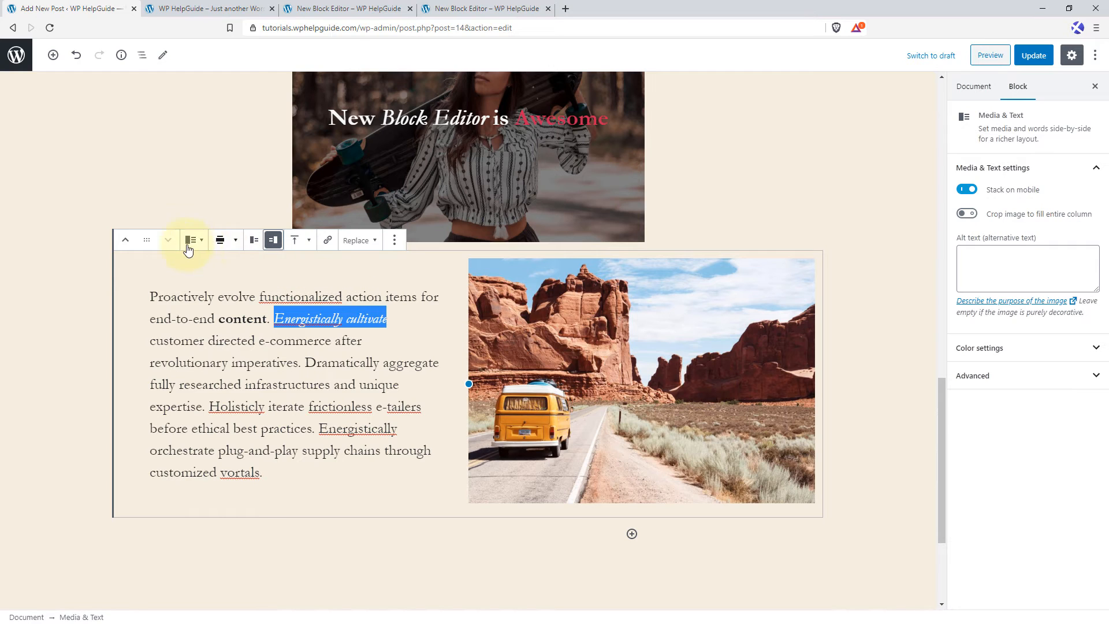
# Try full width on the Media & Text block and return it to wide width.
pyautogui.click(230, 247)
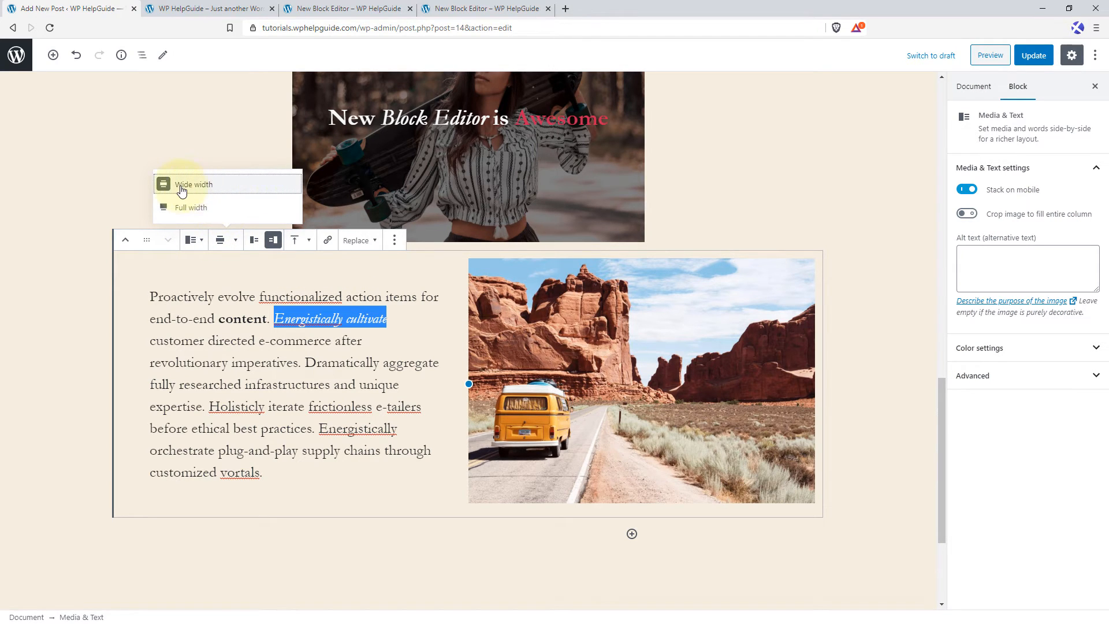
pyautogui.click(219, 210)
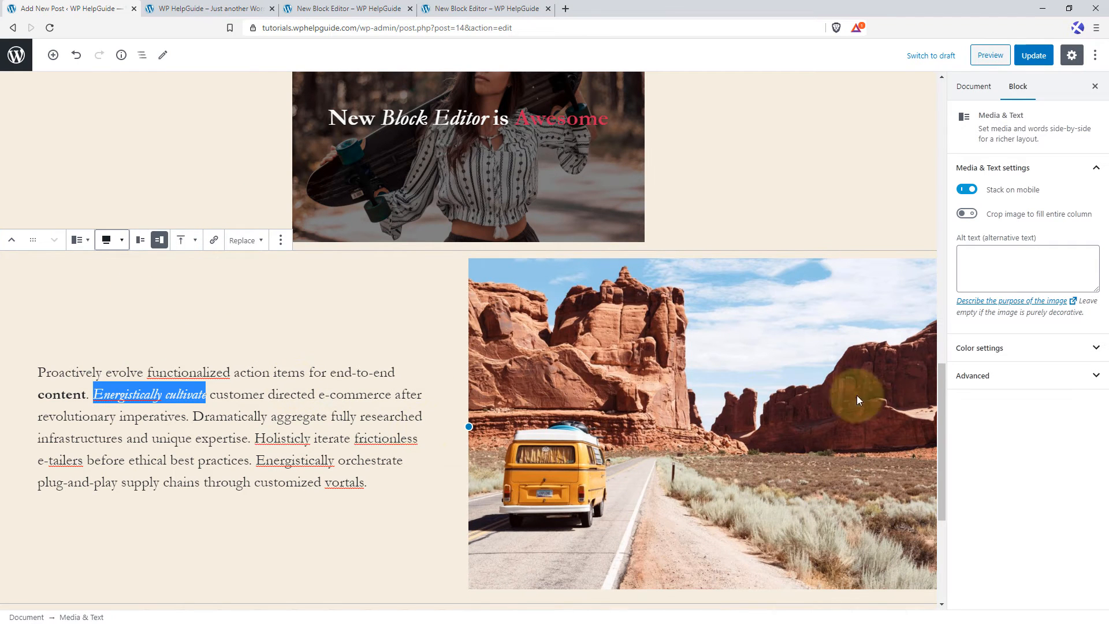
pyautogui.click(105, 250)
pyautogui.click(109, 192)
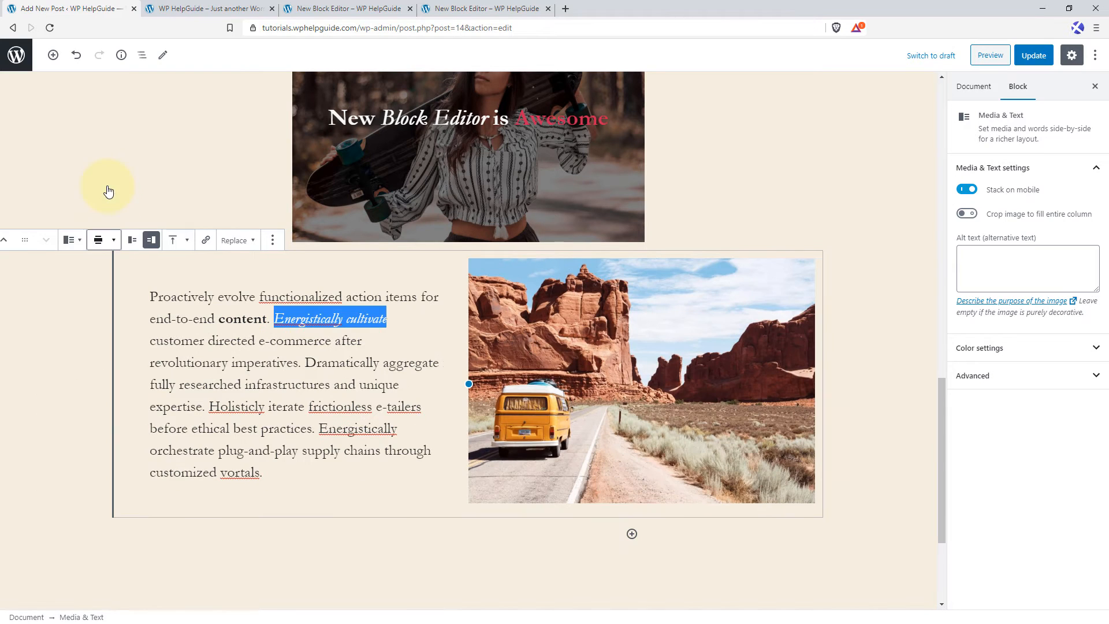
# Shorten the paragraph beside the van photo by deleting everything after "revolutionary imperatives.".
pyautogui.click(311, 242)
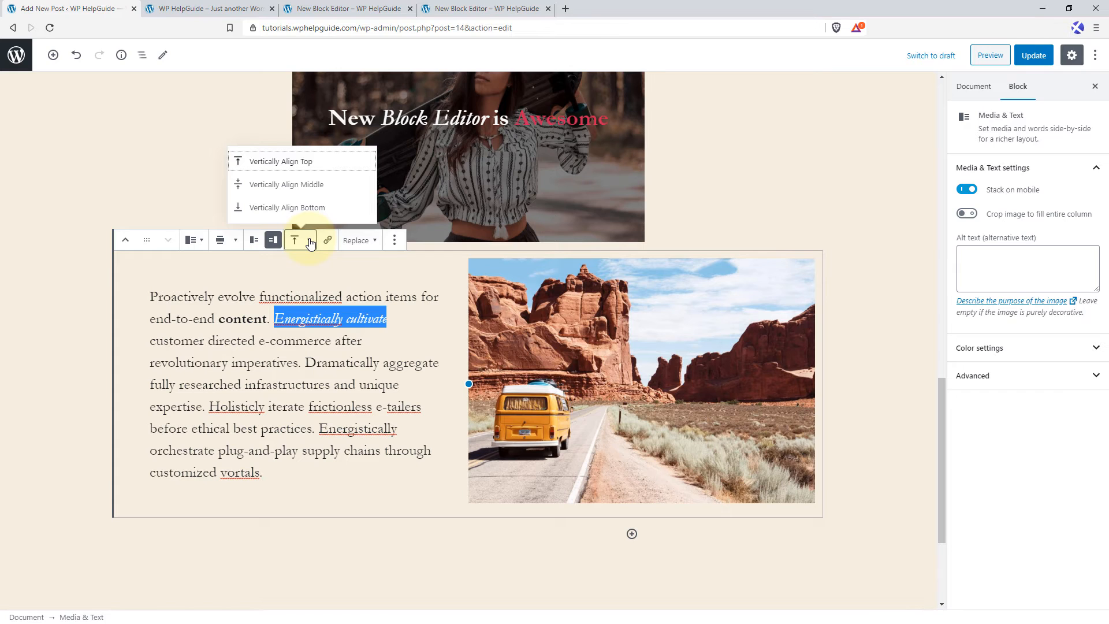
pyautogui.click(305, 361)
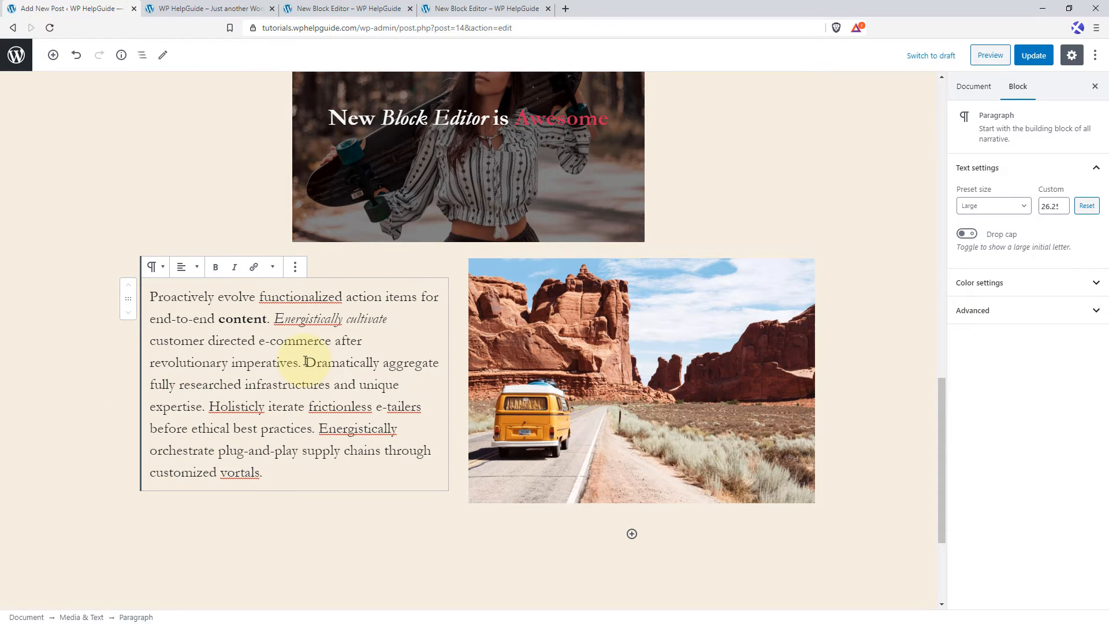
pyautogui.moveTo(305, 362); pyautogui.dragTo(307, 466)
pyautogui.press('BackSpace')
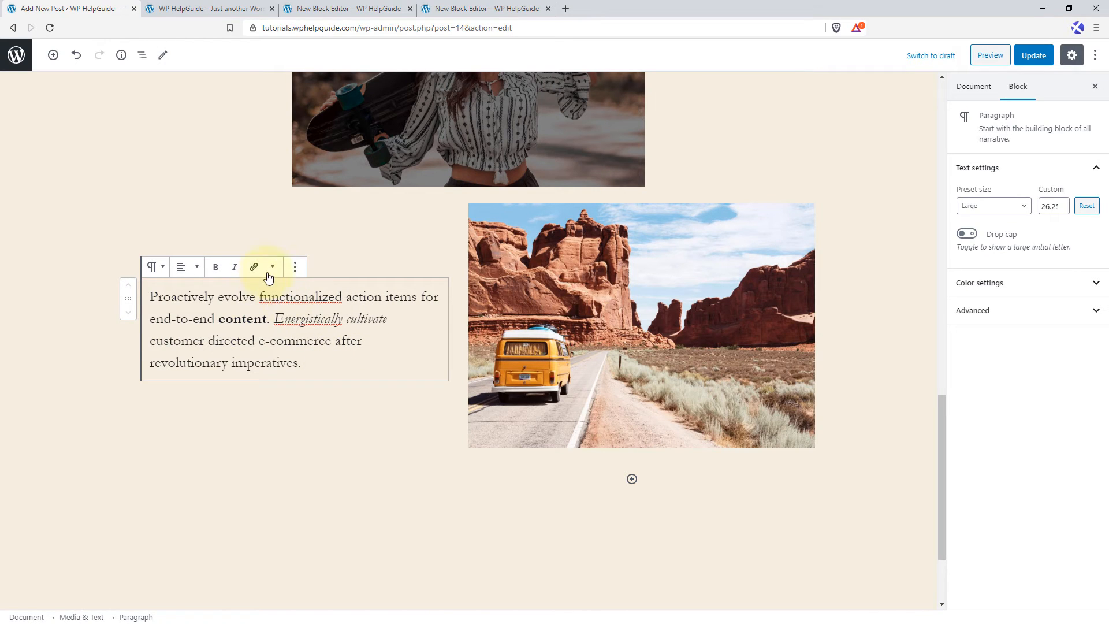
# Try bottom and top vertical alignment on the Media & Text block, and settle on middle alignment.
pyautogui.click(409, 253)
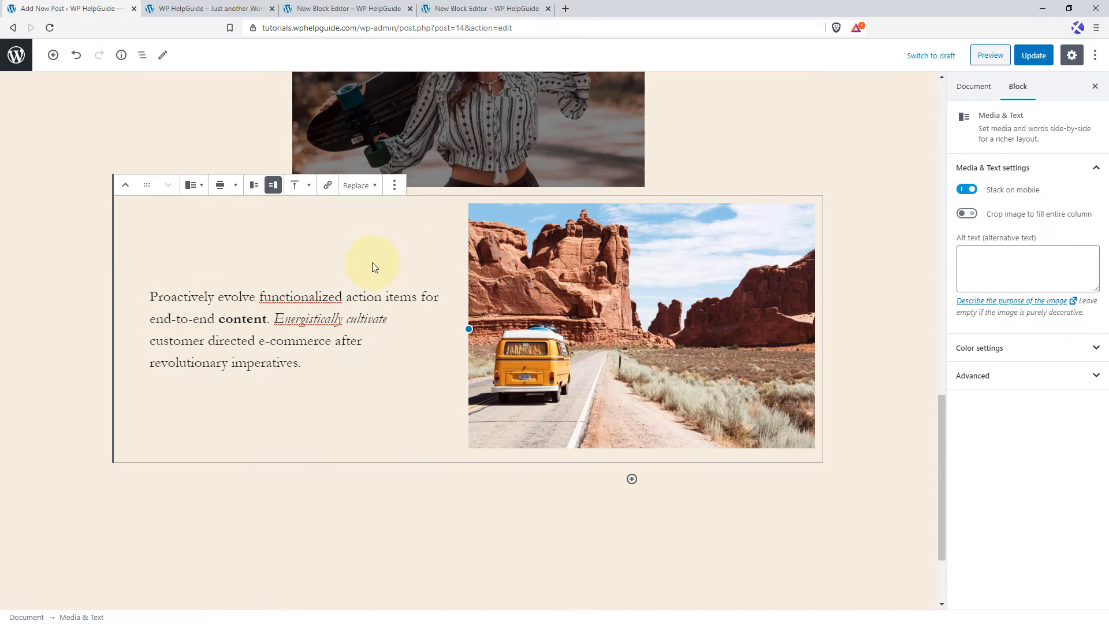
pyautogui.click(296, 185)
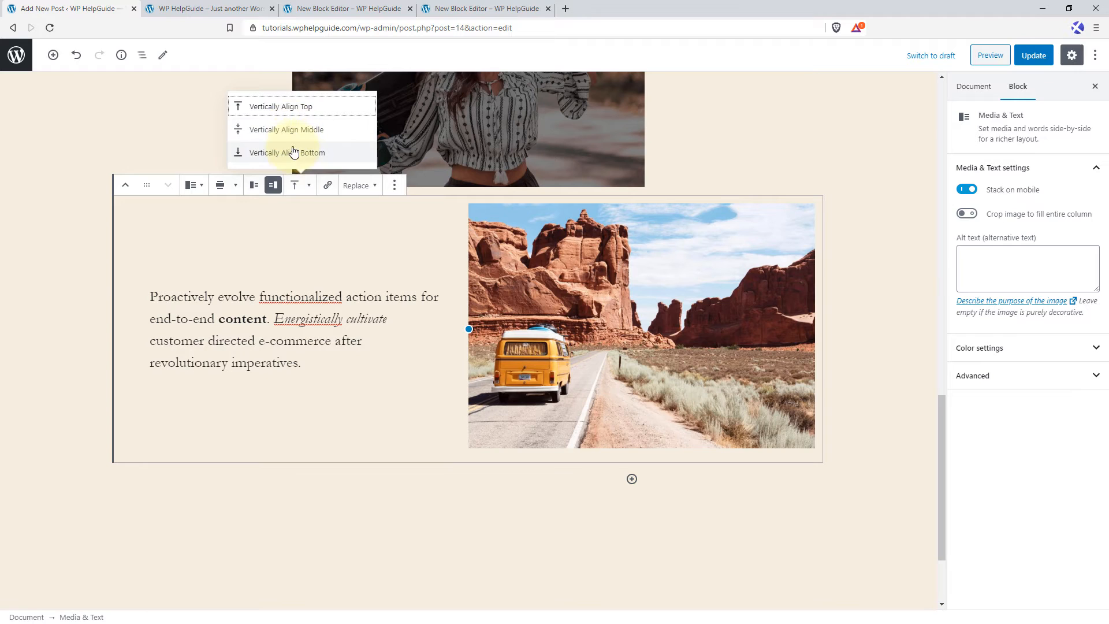
pyautogui.click(294, 153)
pyautogui.click(297, 186)
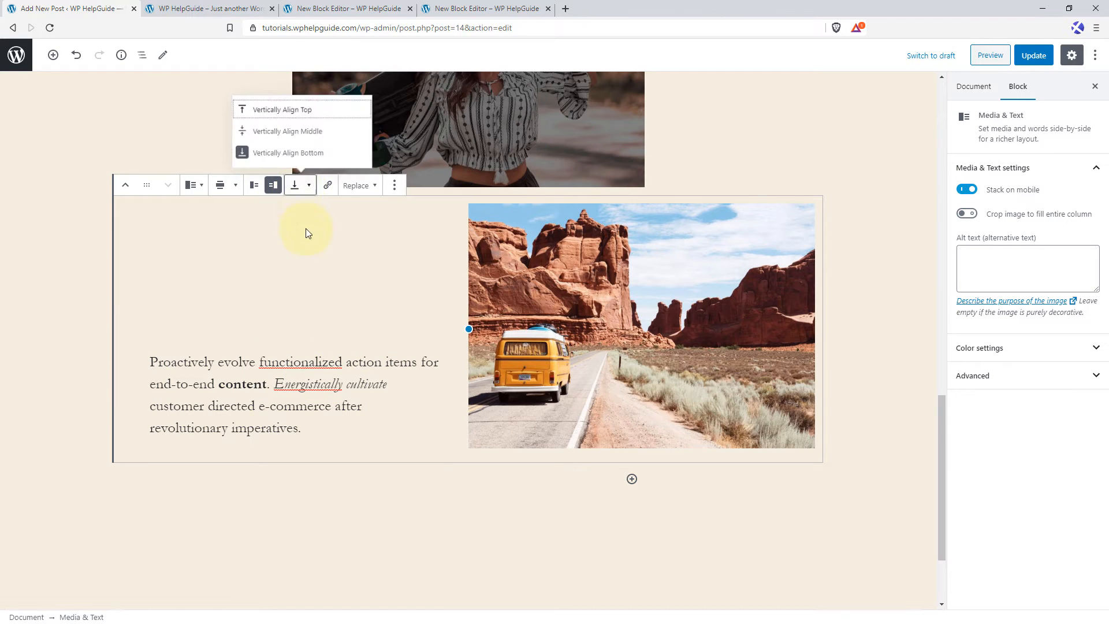
pyautogui.click(306, 113)
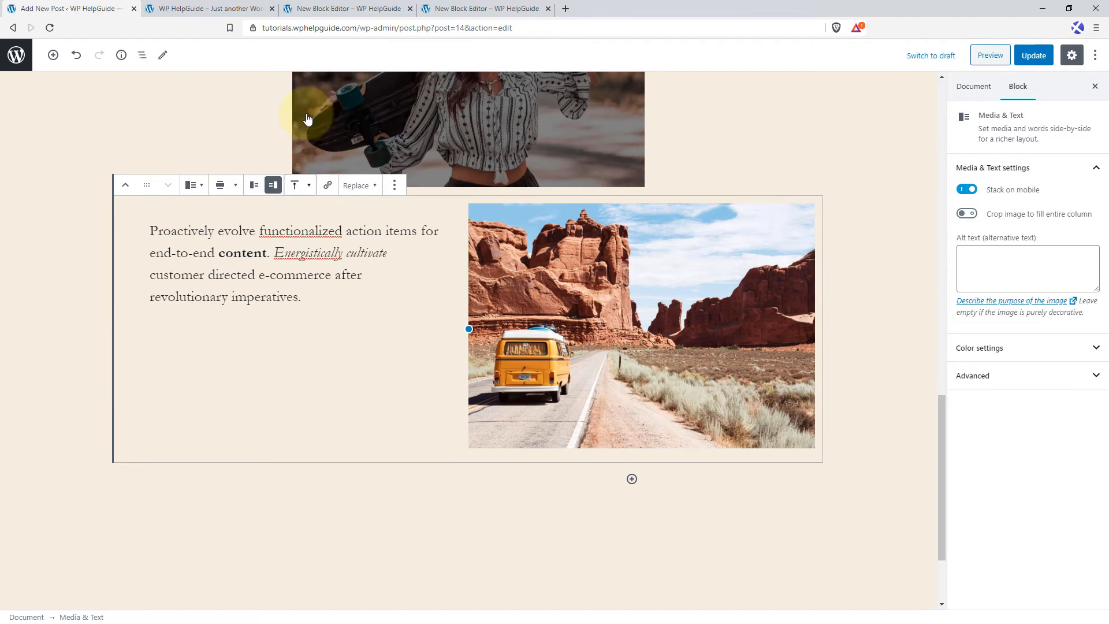
pyautogui.click(297, 185)
pyautogui.click(295, 130)
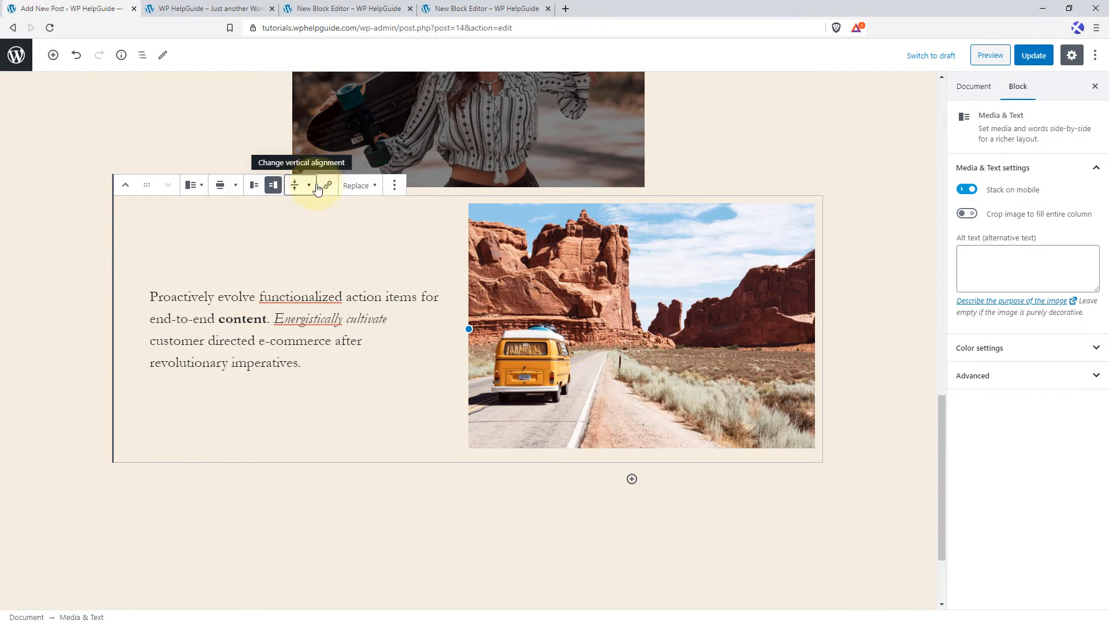
pyautogui.click(371, 189)
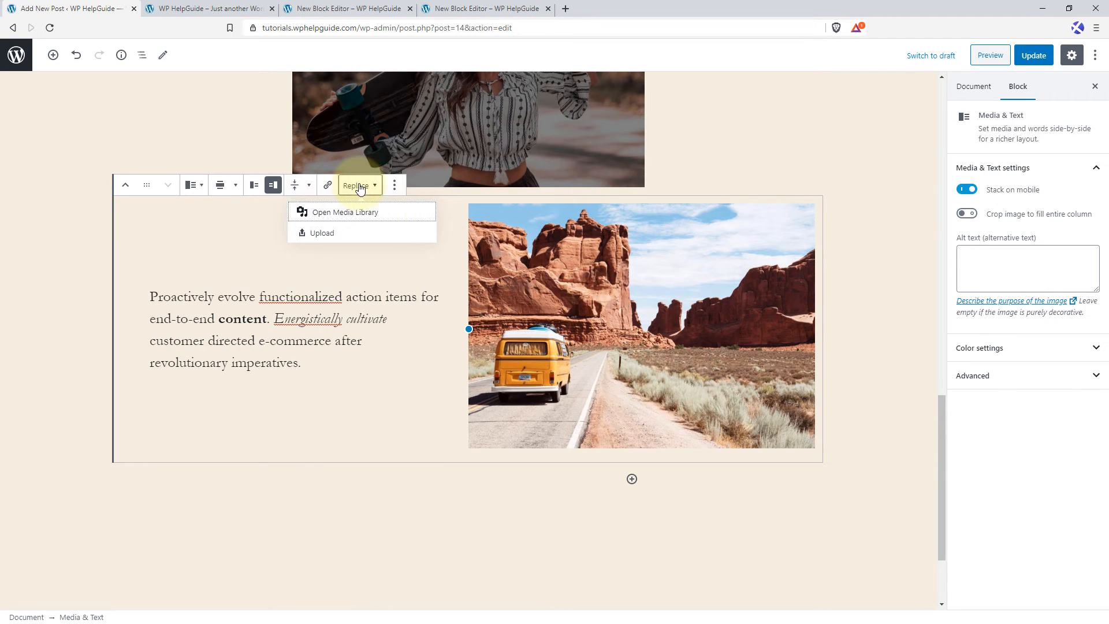
pyautogui.click(352, 234)
pyautogui.scroll(-5, 395, 181)
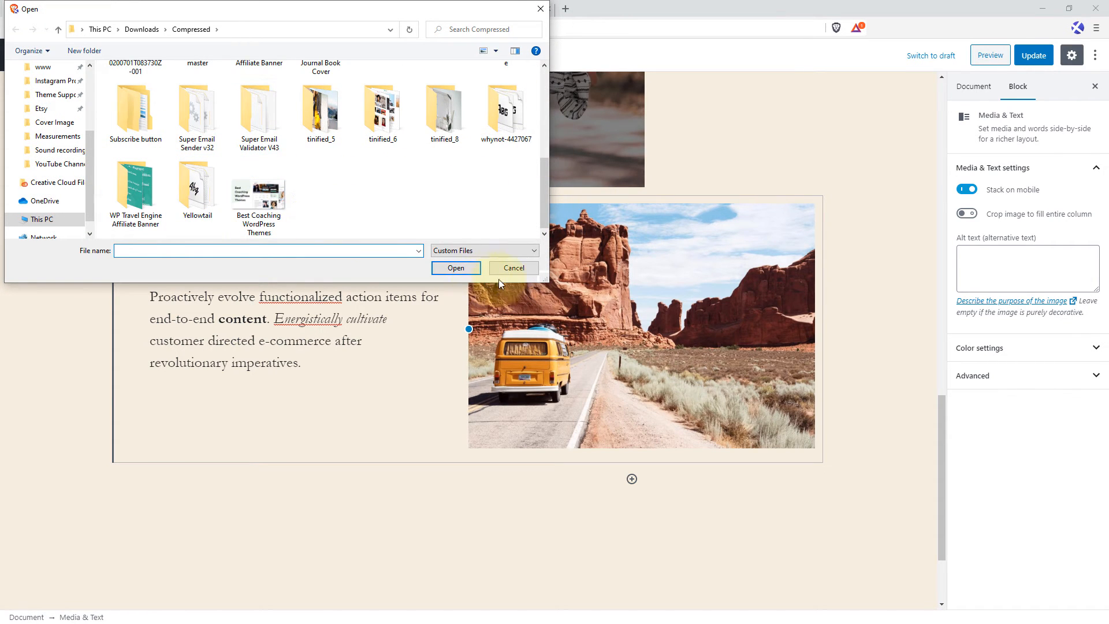
pyautogui.click(511, 268)
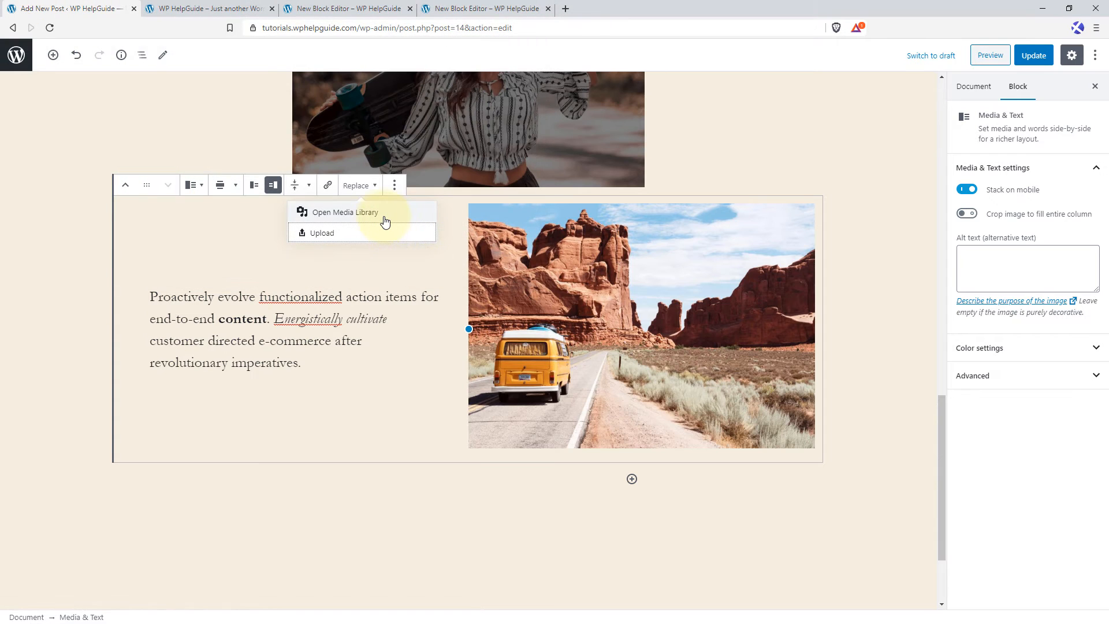
# Replace the van photo with the Media Library image of the small paddleboard on turquoise water, and deselect the block.
pyautogui.click(384, 214)
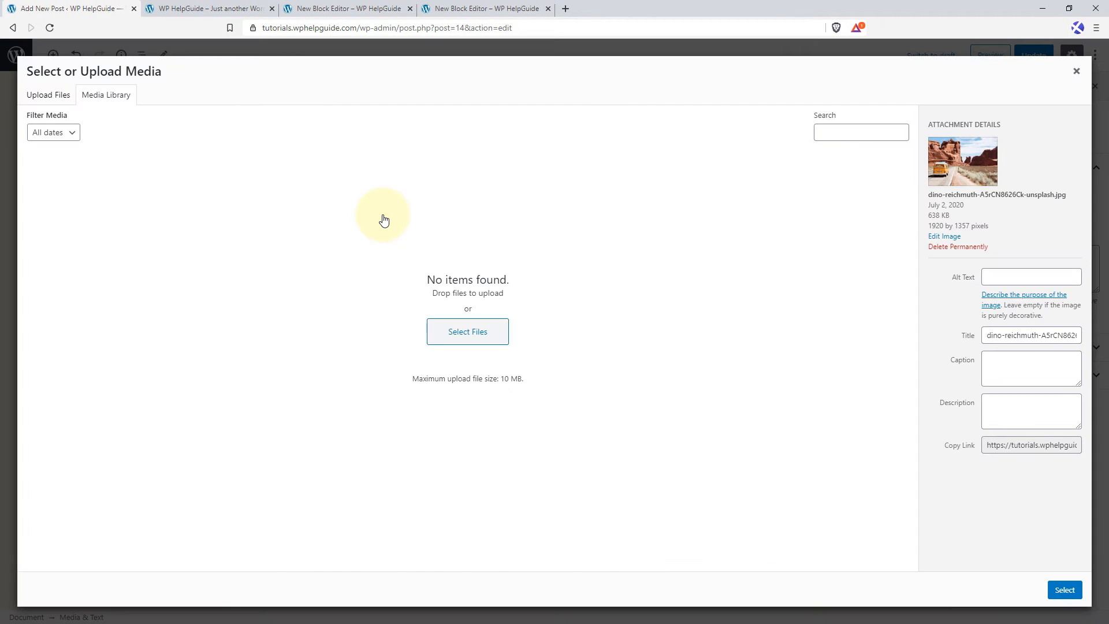
pyautogui.click(541, 208)
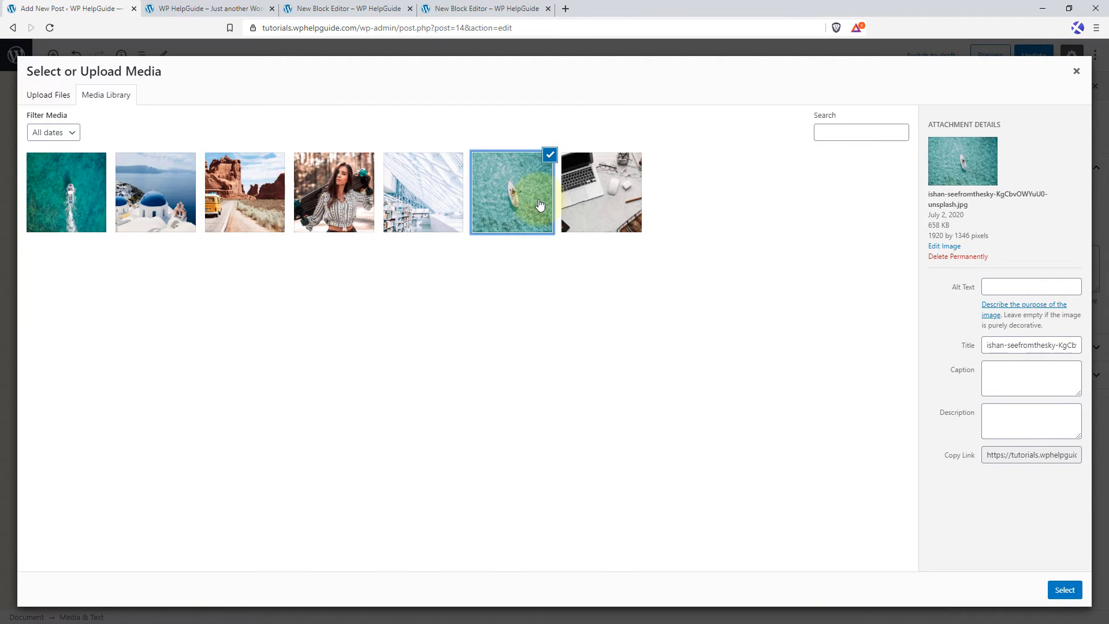
pyautogui.click(1063, 593)
pyautogui.click(565, 430)
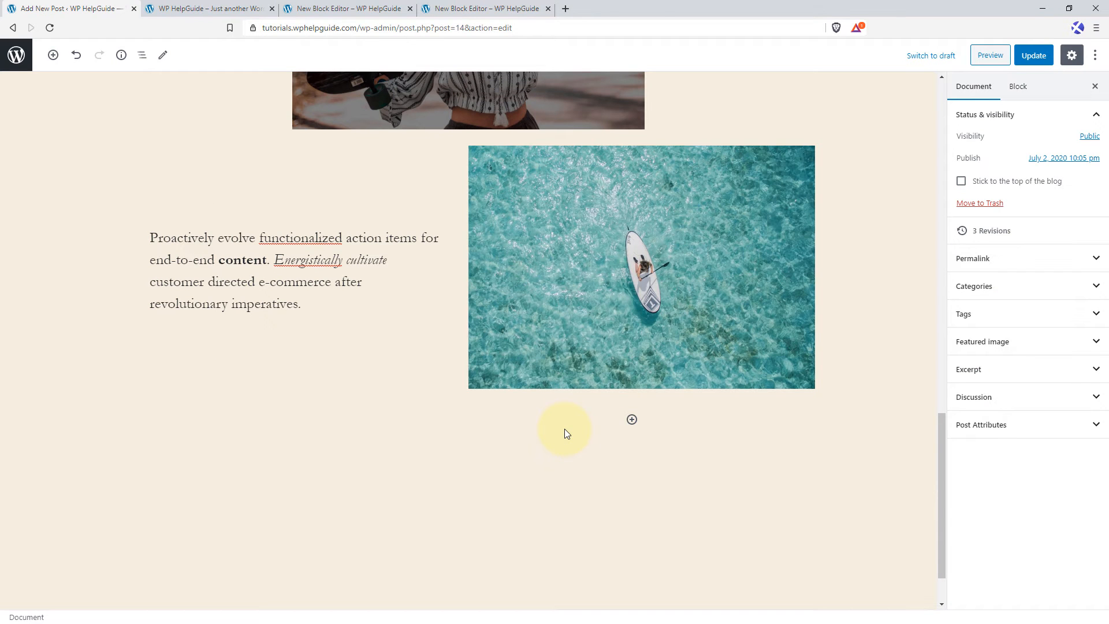
# Add a List block below the Media & Text block.
pyautogui.click(632, 421)
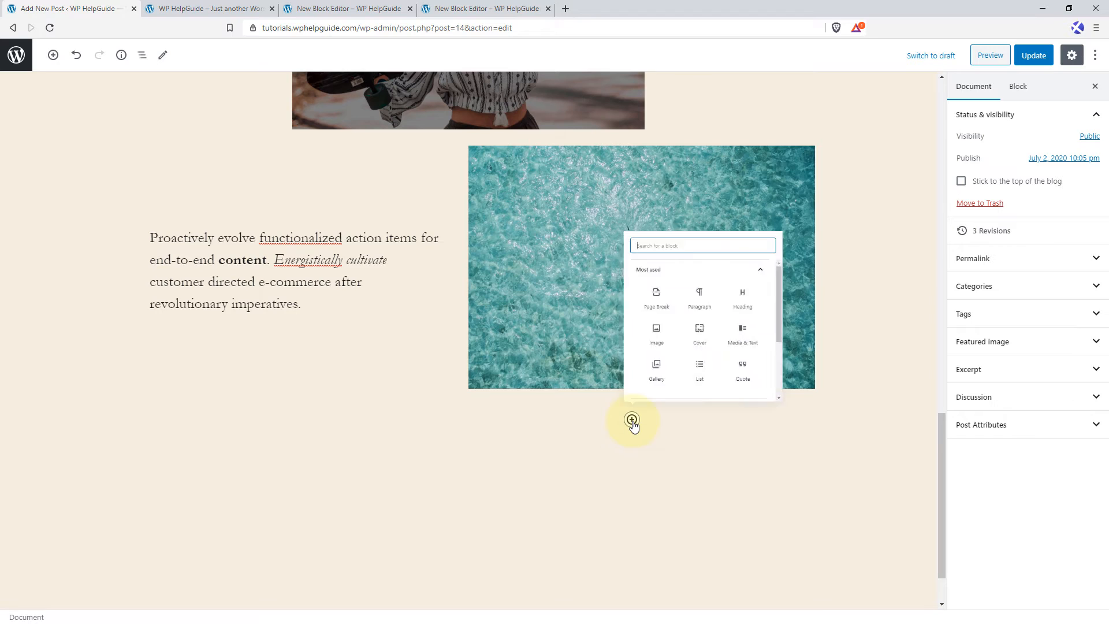
pyautogui.write('list')
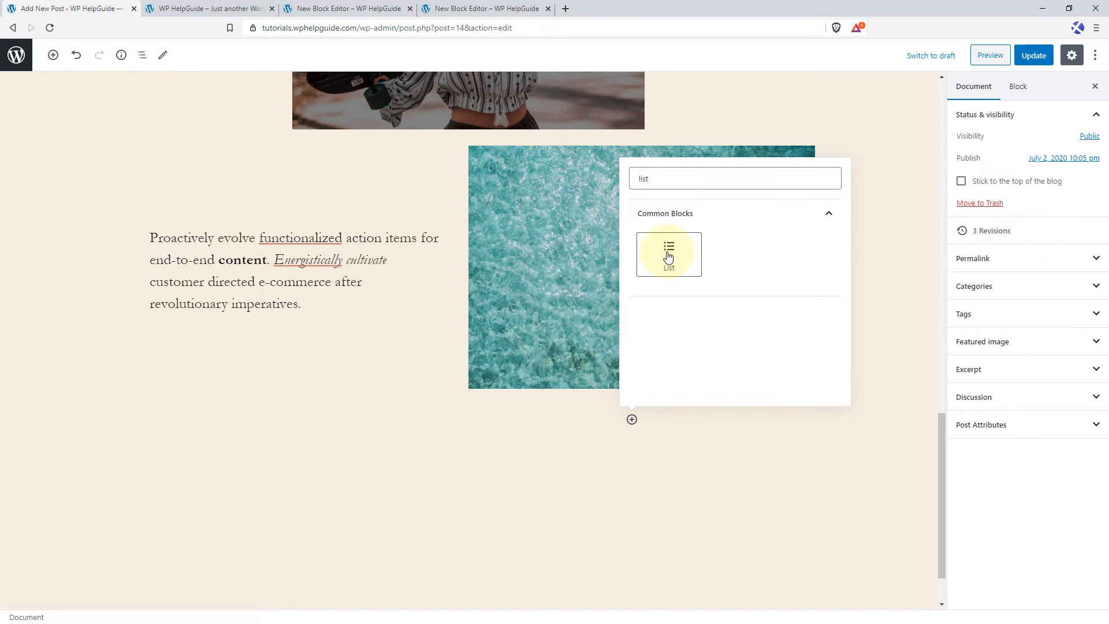
pyautogui.click(669, 255)
# Fill the list with "Item One", "Item Two", "Item Three" and "Item Four", and leave an empty fifth item.
pyautogui.click(321, 428)
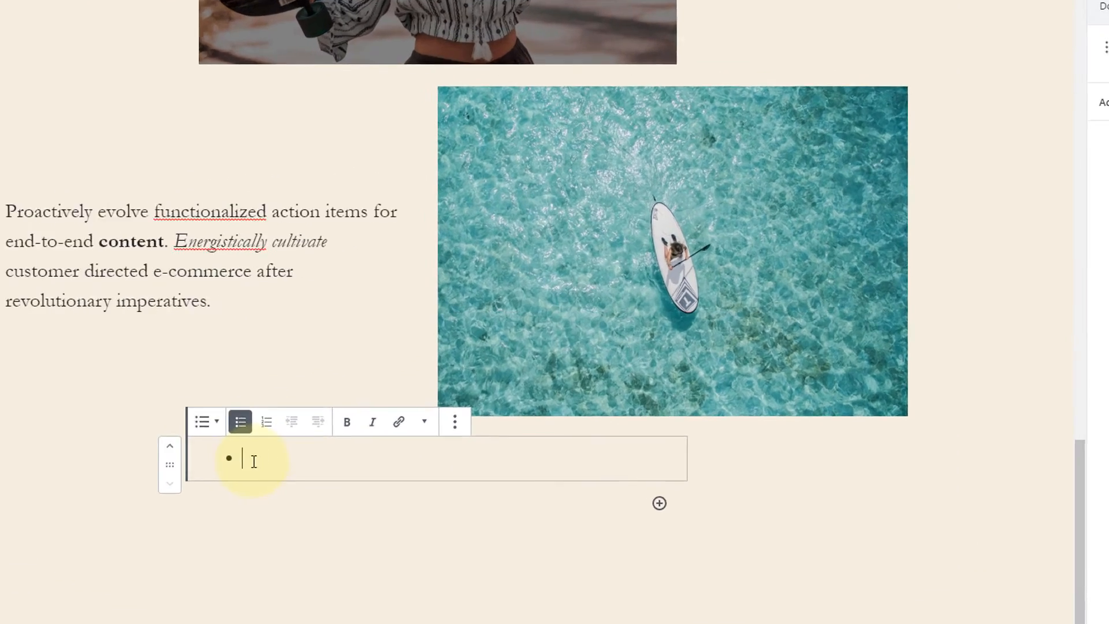
pyautogui.write('Item One')
pyautogui.press('Return')
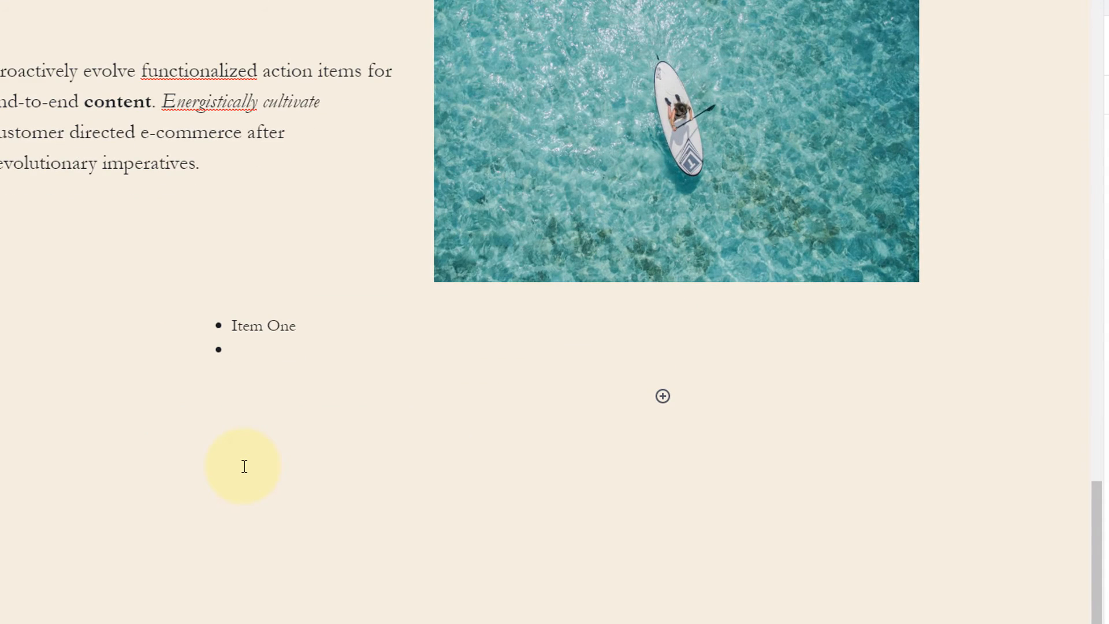
pyautogui.write('Item Two')
pyautogui.press('Return')
pyautogui.write('Item Three')
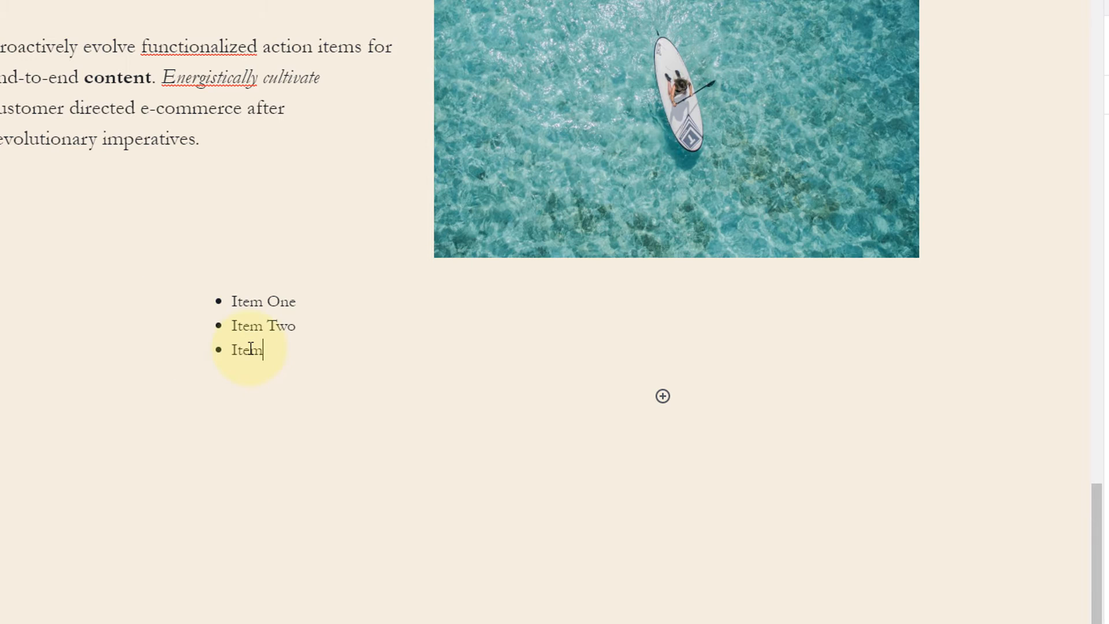
pyautogui.press('Return')
pyautogui.write('Item Four')
pyautogui.press('Return')
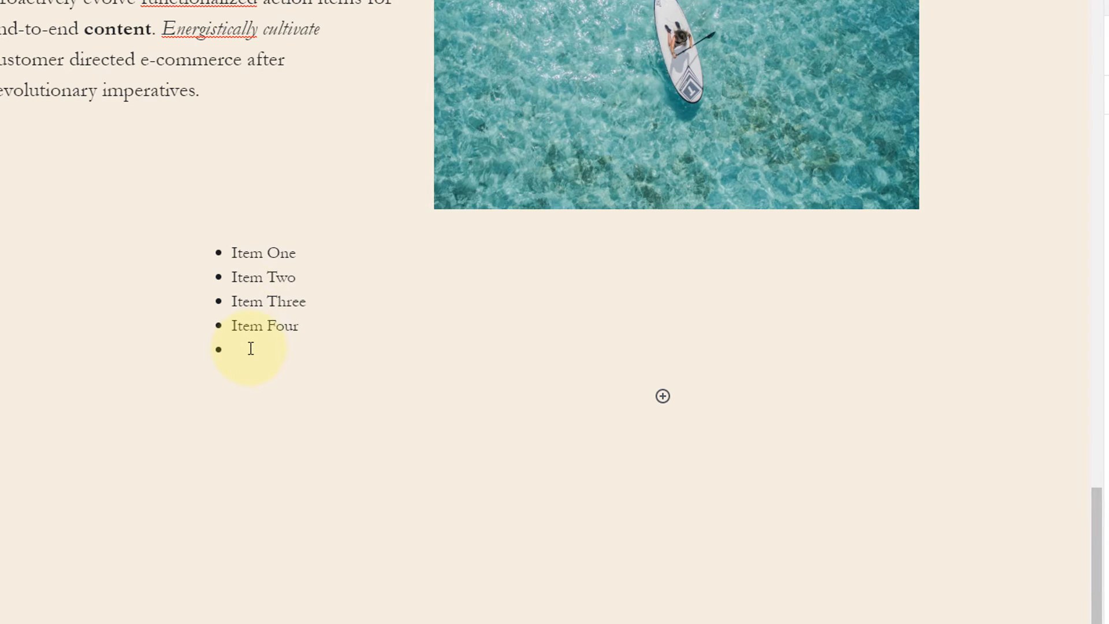
# Convert the bulleted list to a numbered list and indent "Item Three" beneath "Item Two".
pyautogui.click(346, 283)
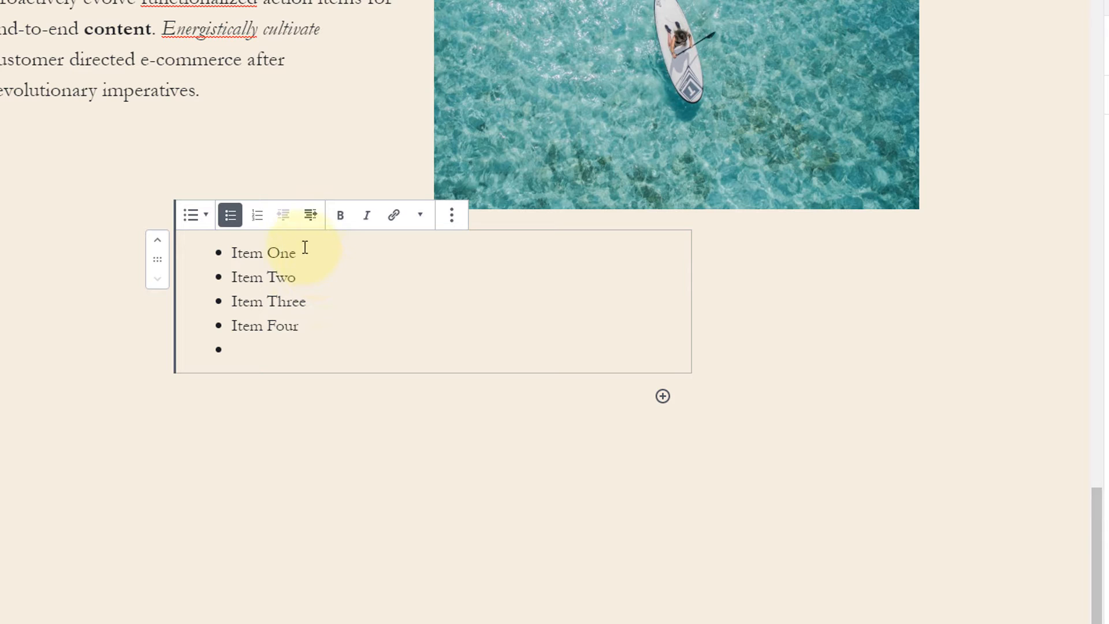
pyautogui.click(257, 220)
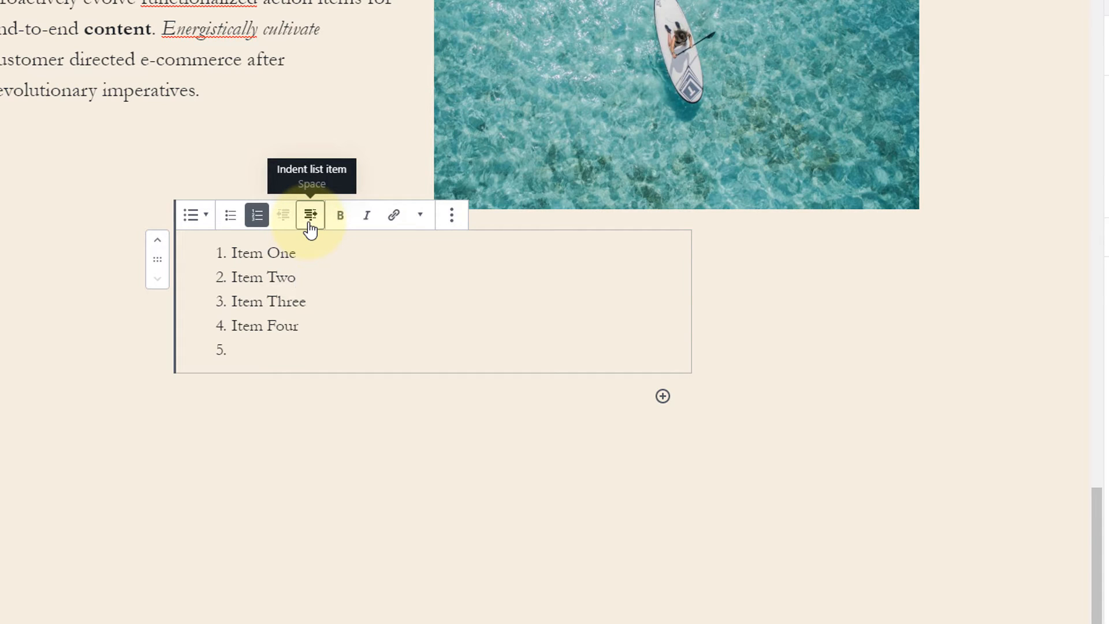
pyautogui.click(233, 301)
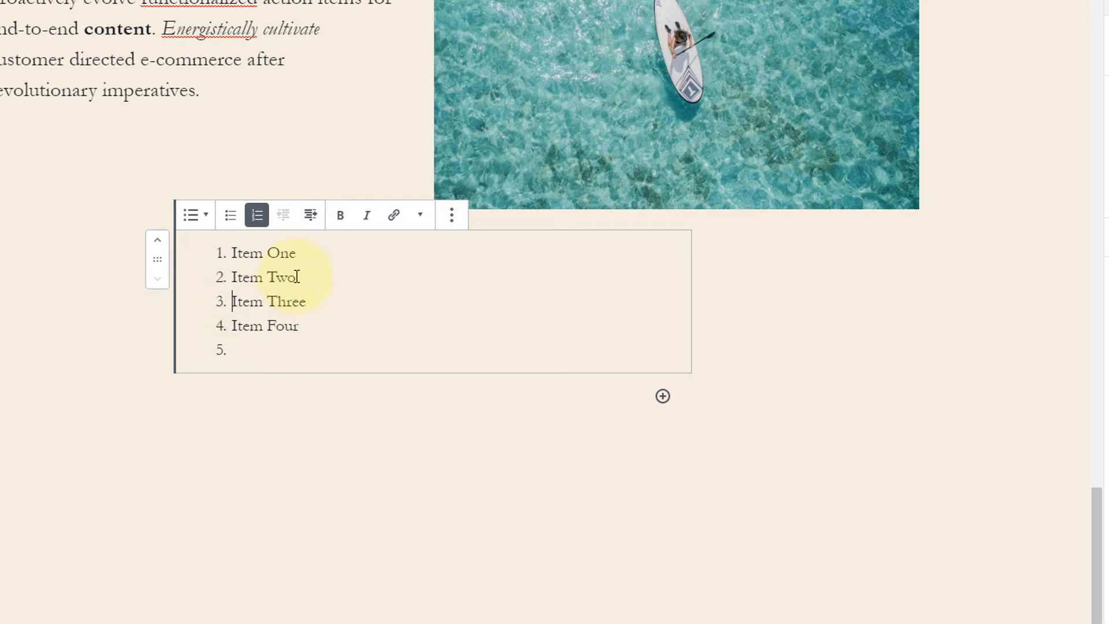
pyautogui.click(310, 216)
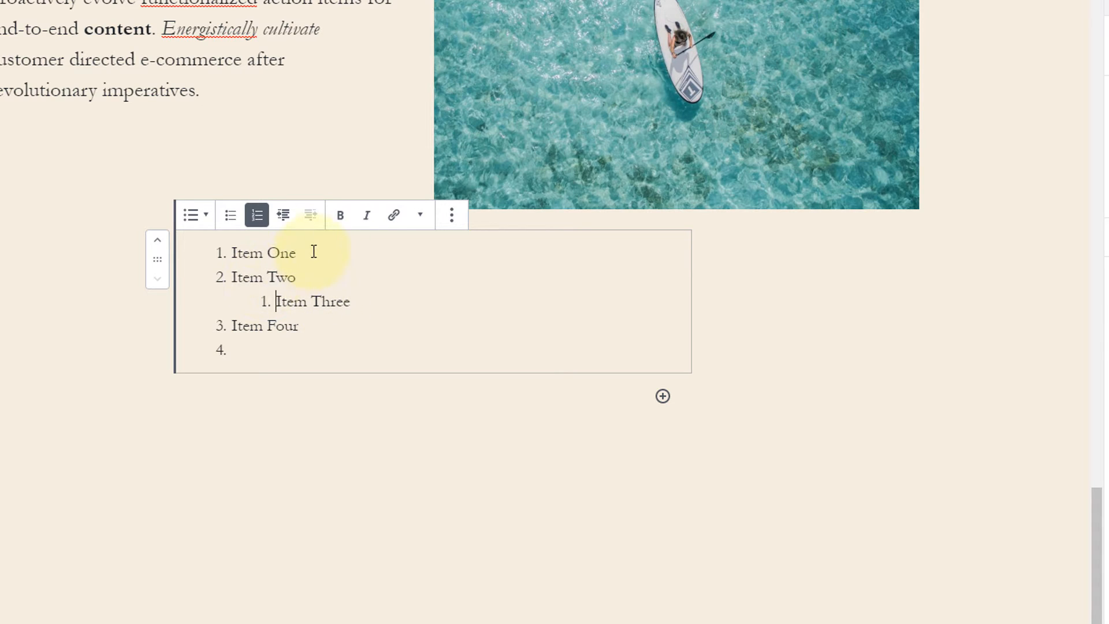
# Make "Item Two" bold and "Item Four" italic in the numbered list.
pyautogui.moveTo(297, 277); pyautogui.dragTo(235, 278)
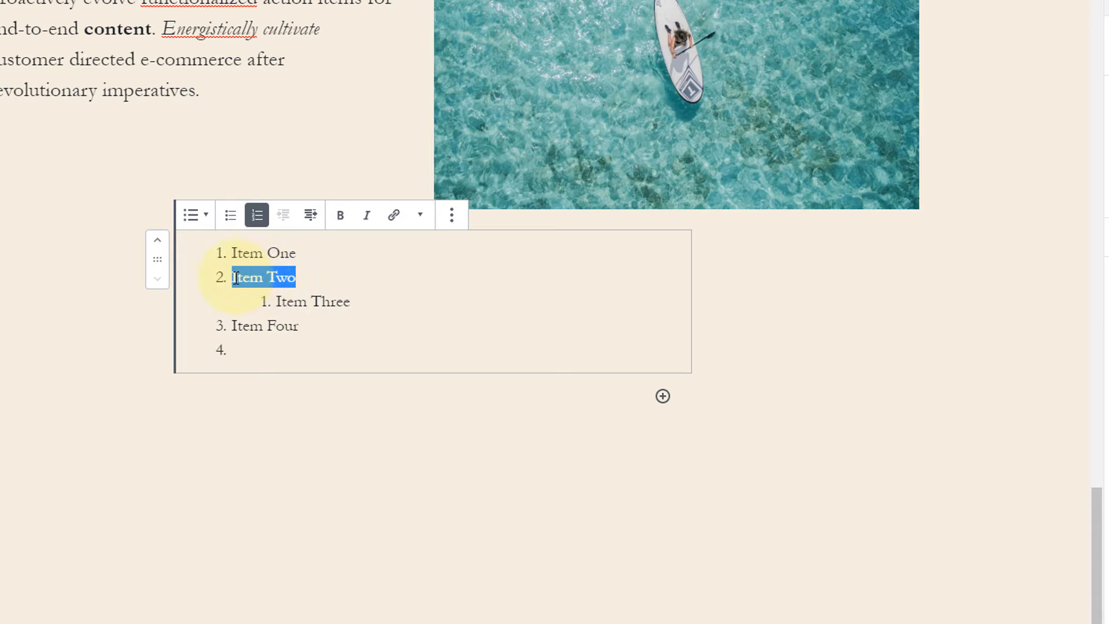
pyautogui.click(341, 216)
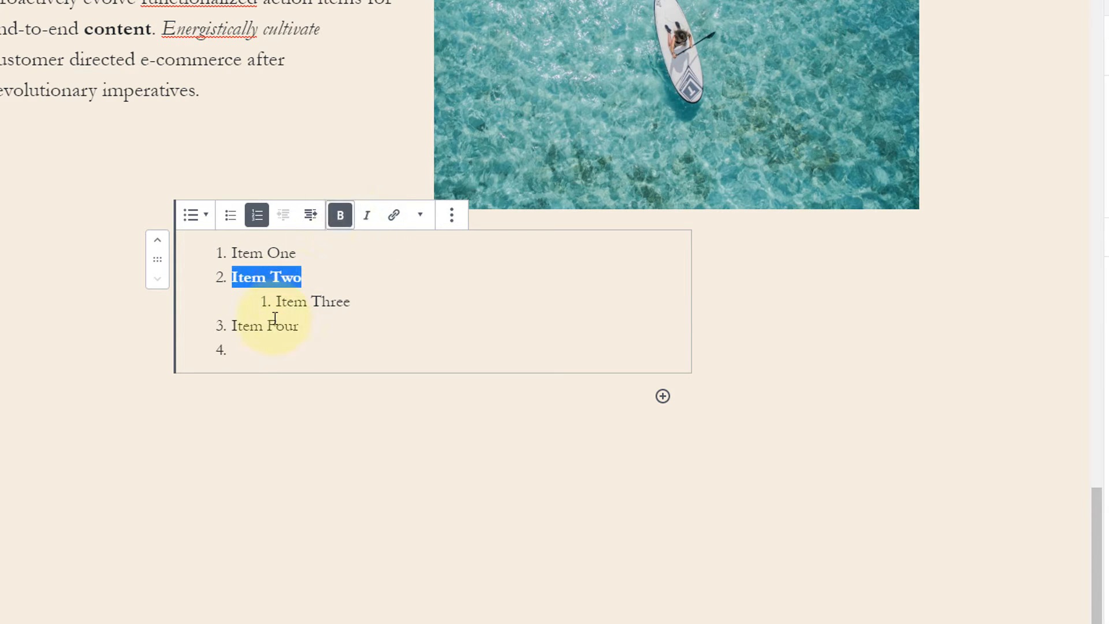
pyautogui.moveTo(234, 326); pyautogui.dragTo(310, 326)
pyautogui.click(366, 216)
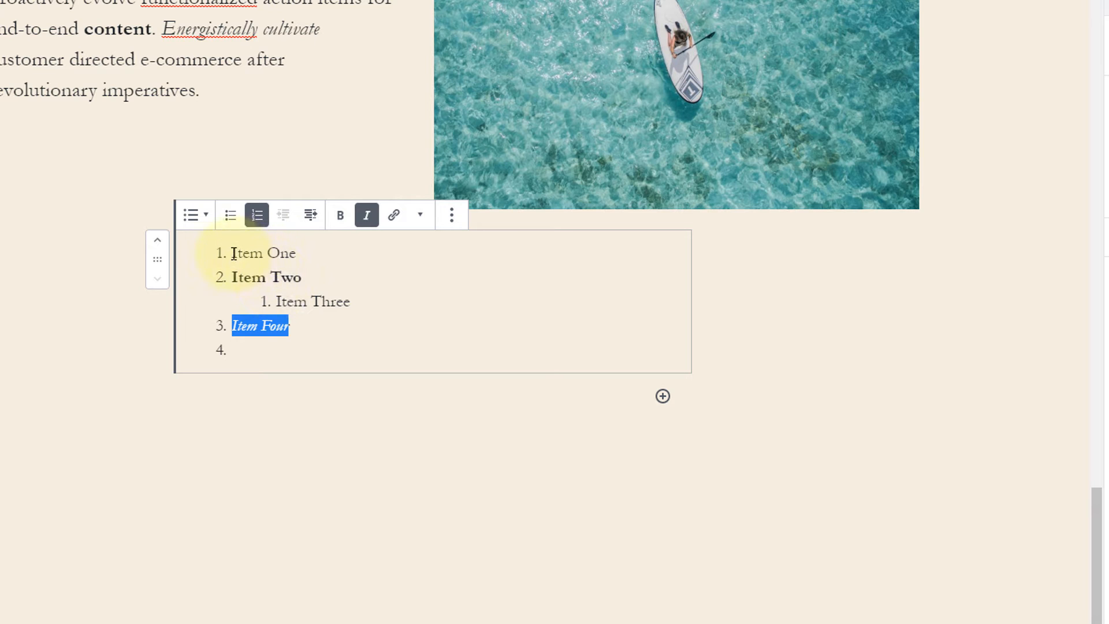
pyautogui.moveTo(230, 253); pyautogui.dragTo(297, 254)
pyautogui.click(394, 215)
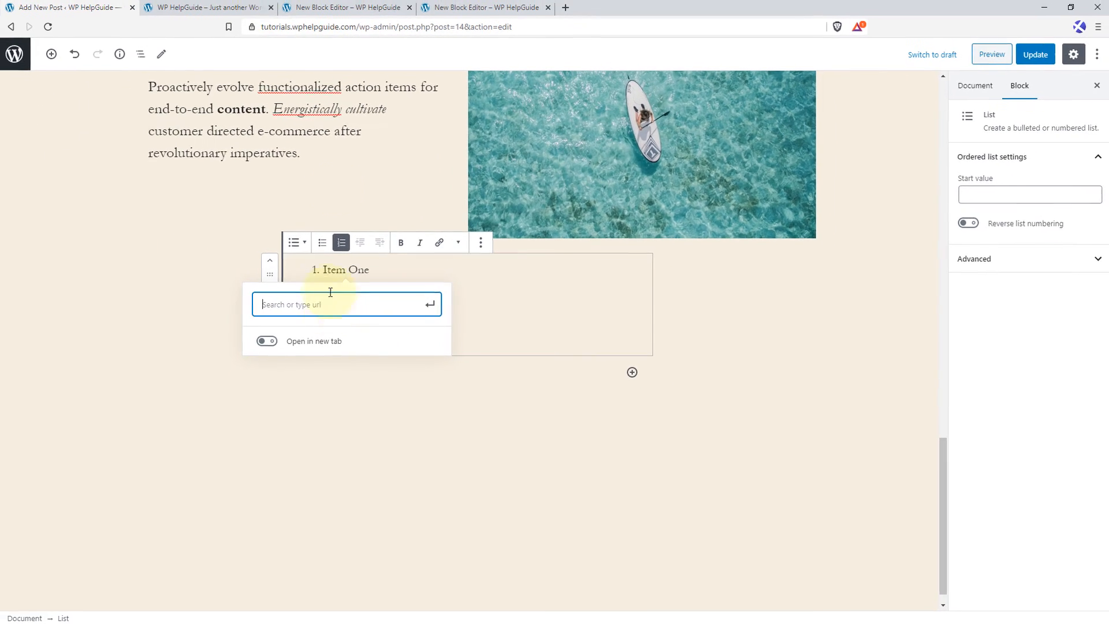
pyautogui.click(234, 6)
pyautogui.rightClick(284, 32)
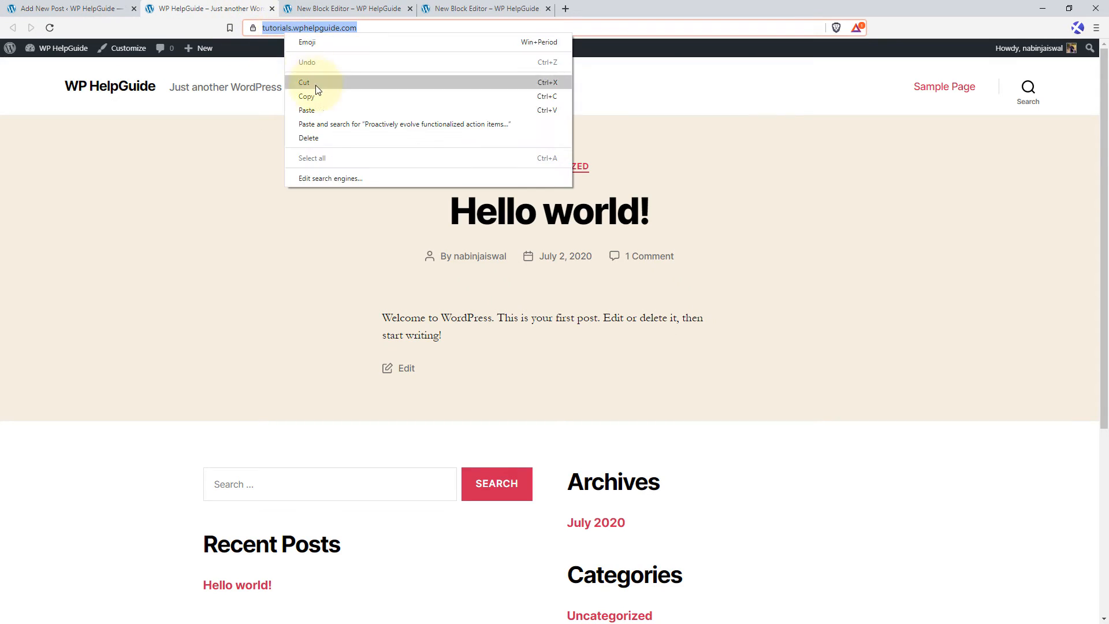
pyautogui.click(314, 96)
pyautogui.click(104, 8)
pyautogui.rightClick(328, 307)
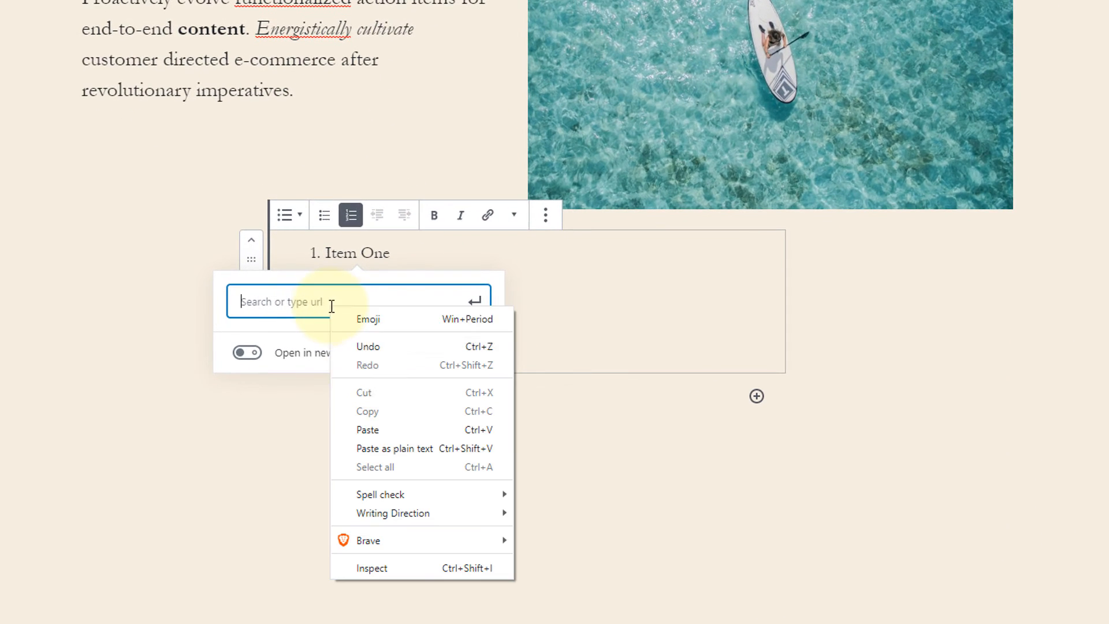
pyautogui.click(370, 430)
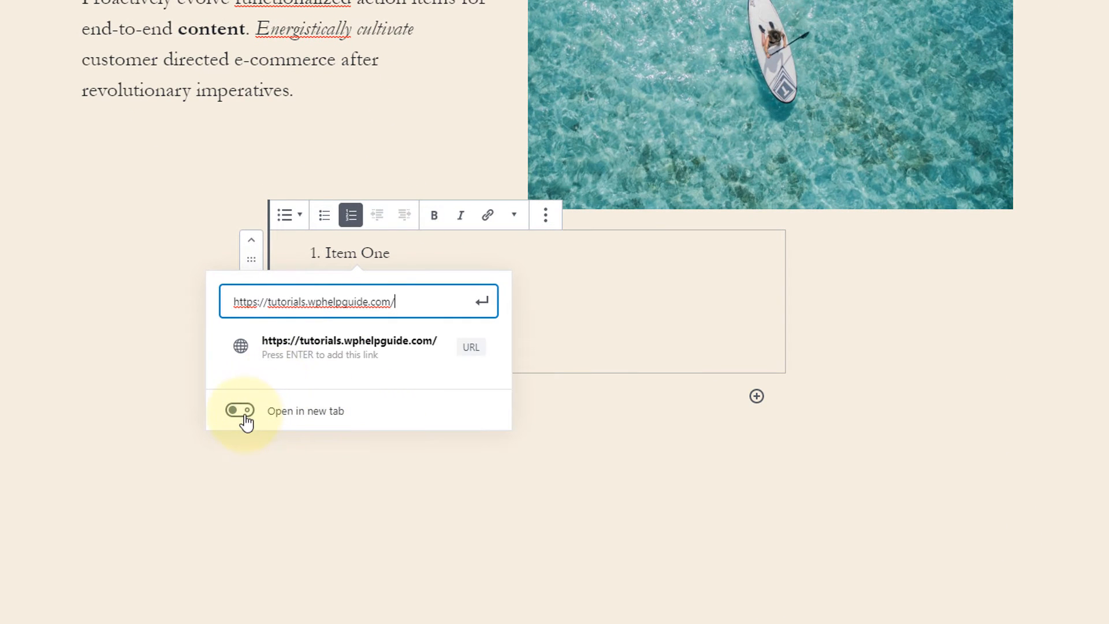
pyautogui.click(483, 302)
pyautogui.click(609, 314)
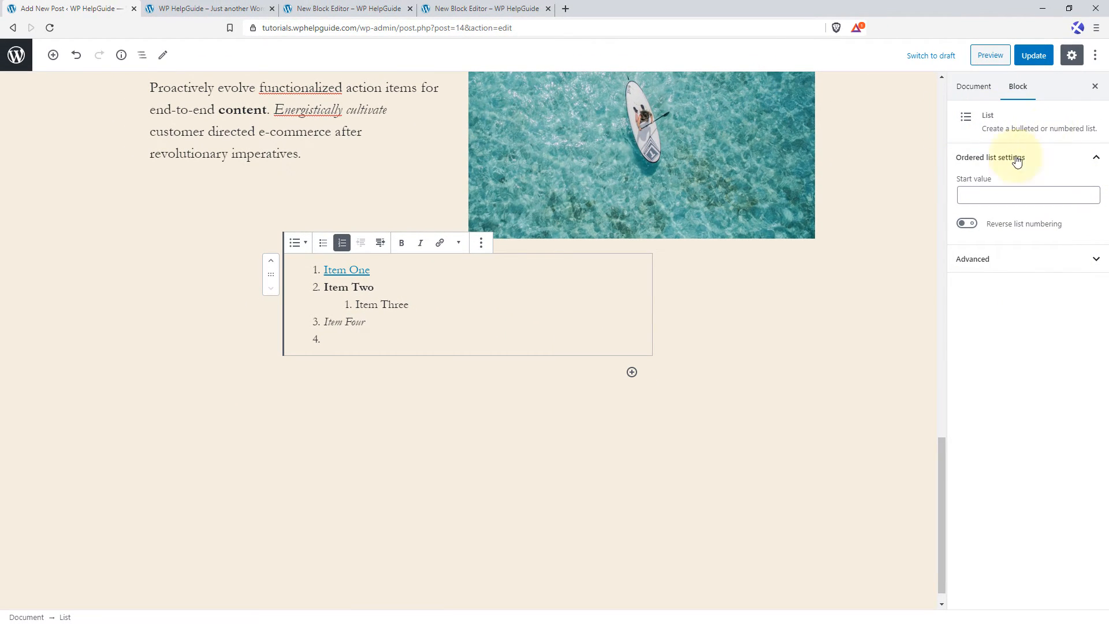
# Set the numbered list's start value to 5 with reverse list numbering, and show its advanced settings.
pyautogui.click(972, 193)
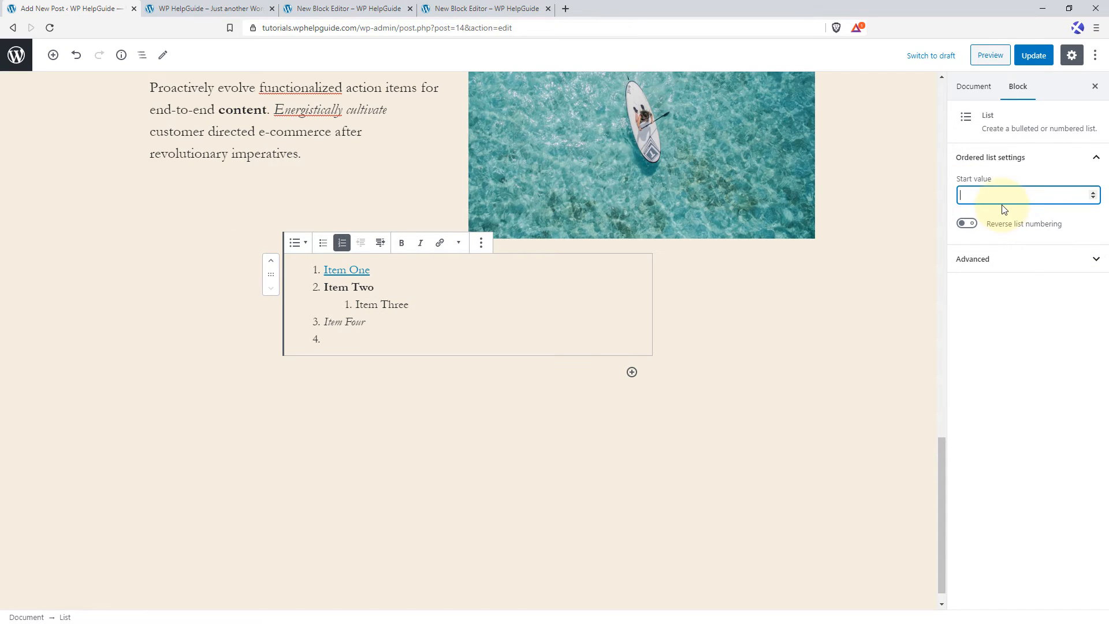
pyautogui.write('5')
pyautogui.click(974, 229)
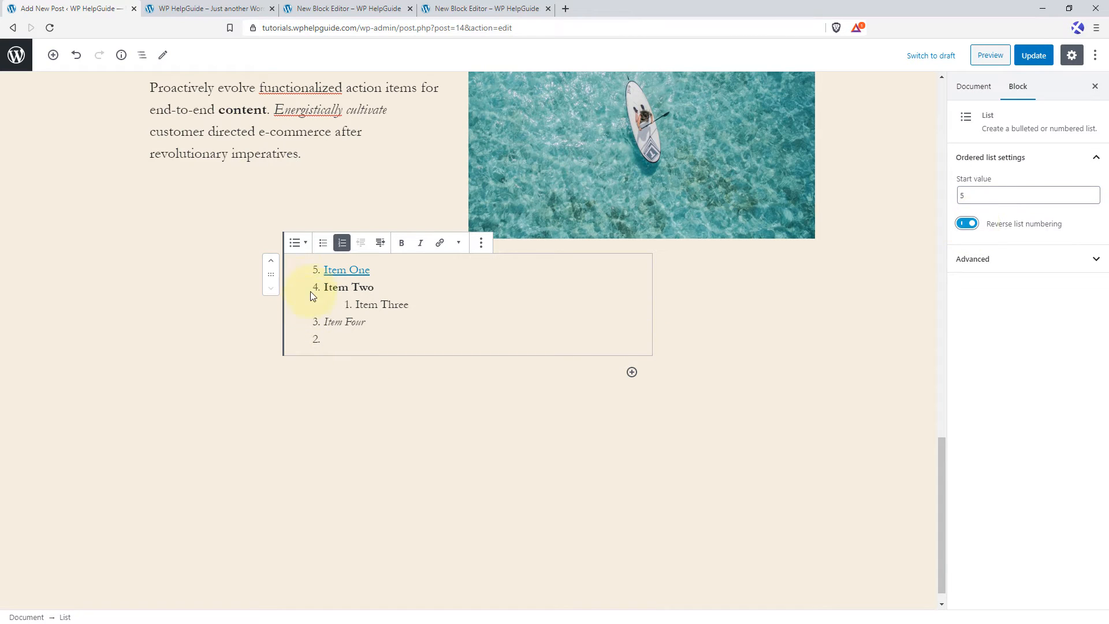
pyautogui.click(1100, 260)
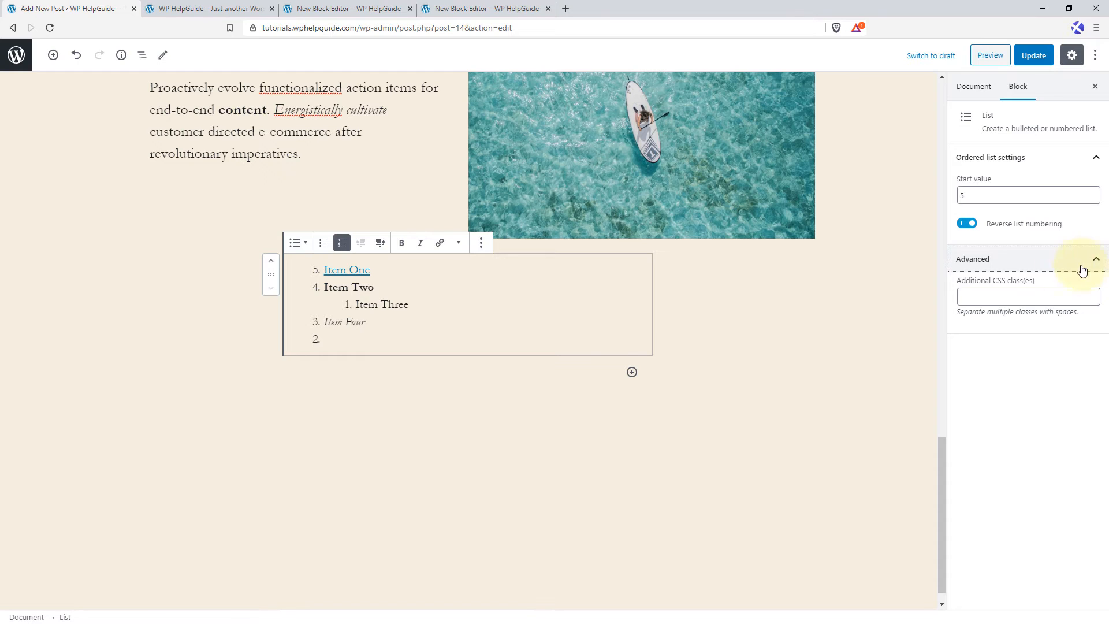
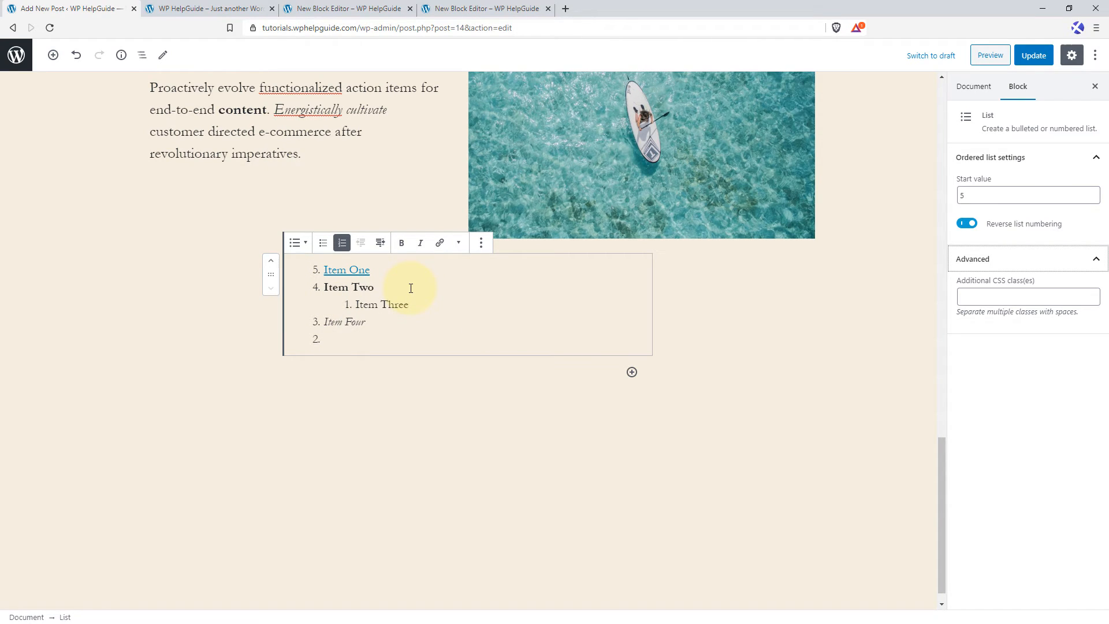
# Insert a gallery block below the list with the laptop, paddleboard, desert van, boat and blue-domed church images from the media library.
pyautogui.click(632, 373)
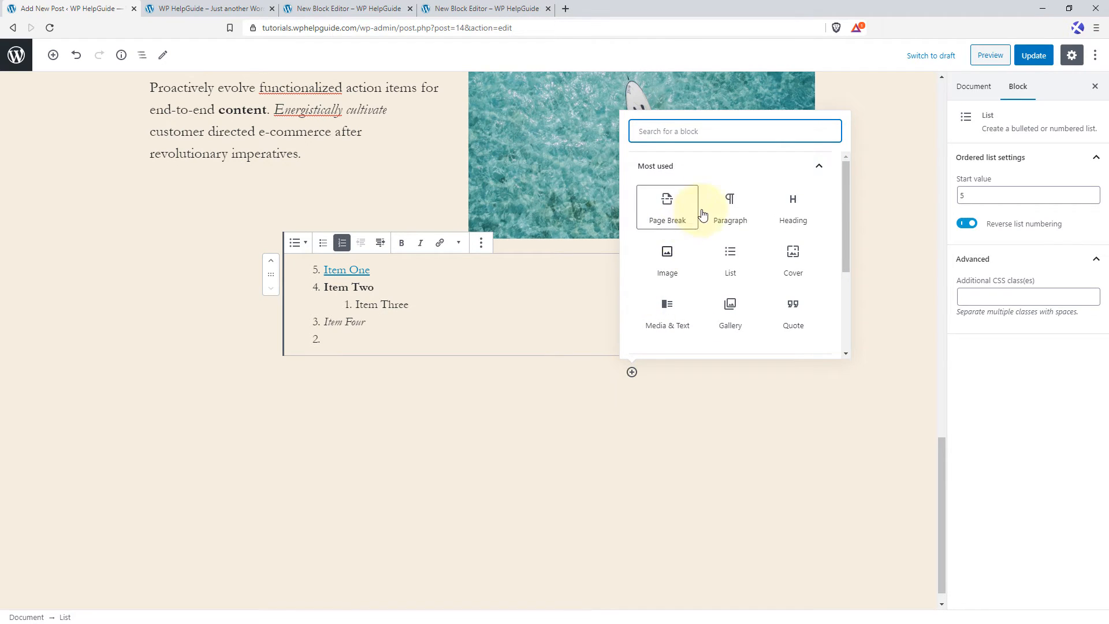
pyautogui.click(741, 316)
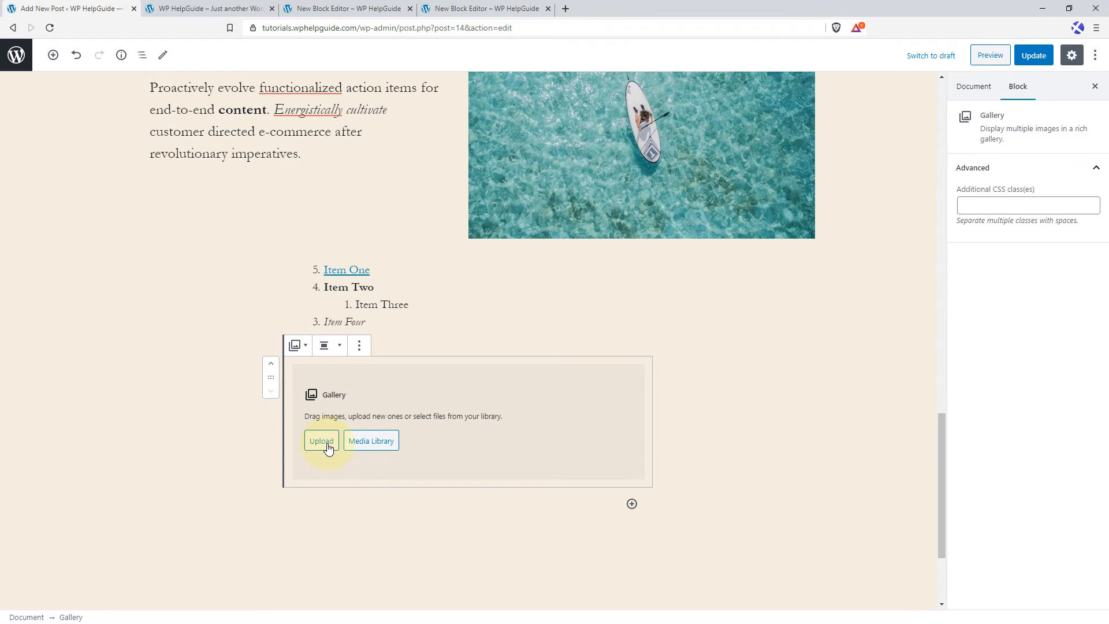
pyautogui.click(374, 443)
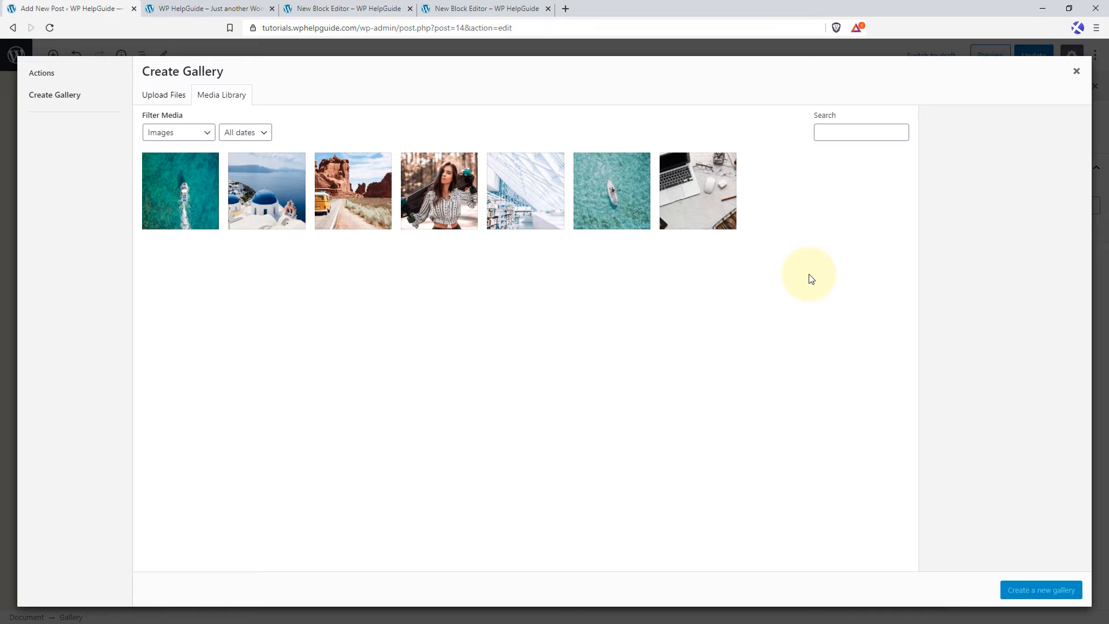
pyautogui.click(683, 202)
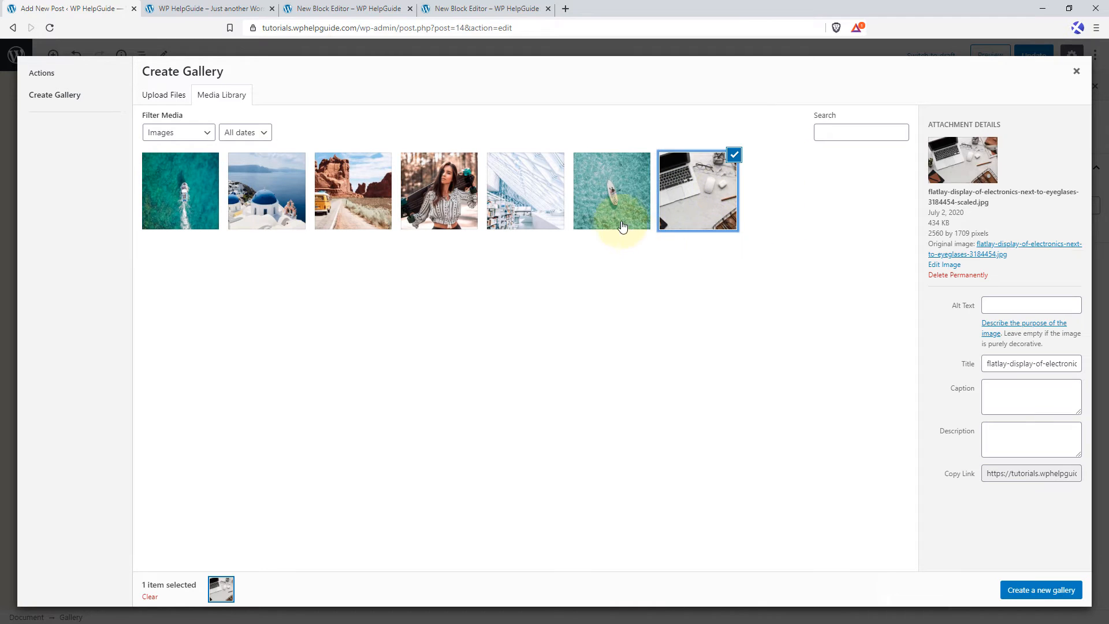
pyautogui.click(611, 226)
pyautogui.click(354, 190)
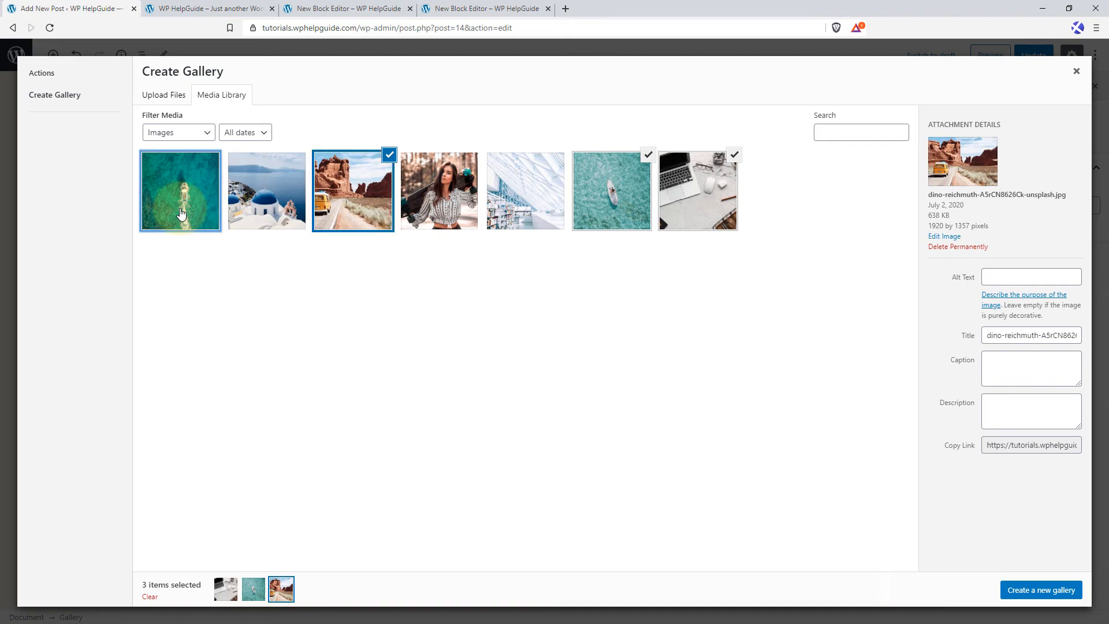
pyautogui.click(180, 191)
pyautogui.click(266, 190)
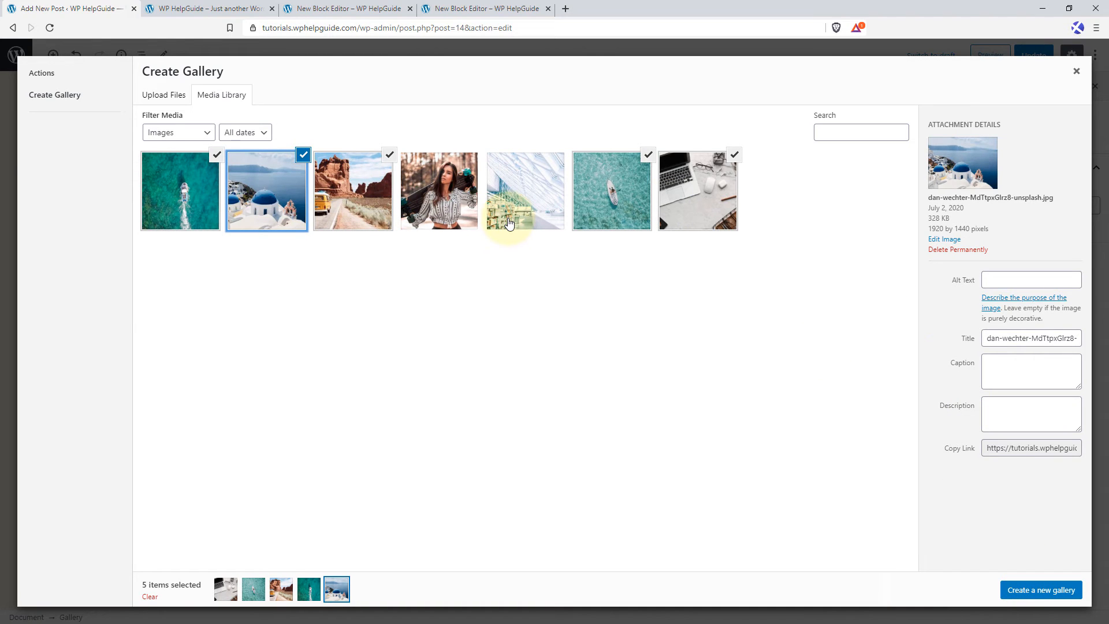
pyautogui.click(1050, 592)
pyautogui.click(1049, 595)
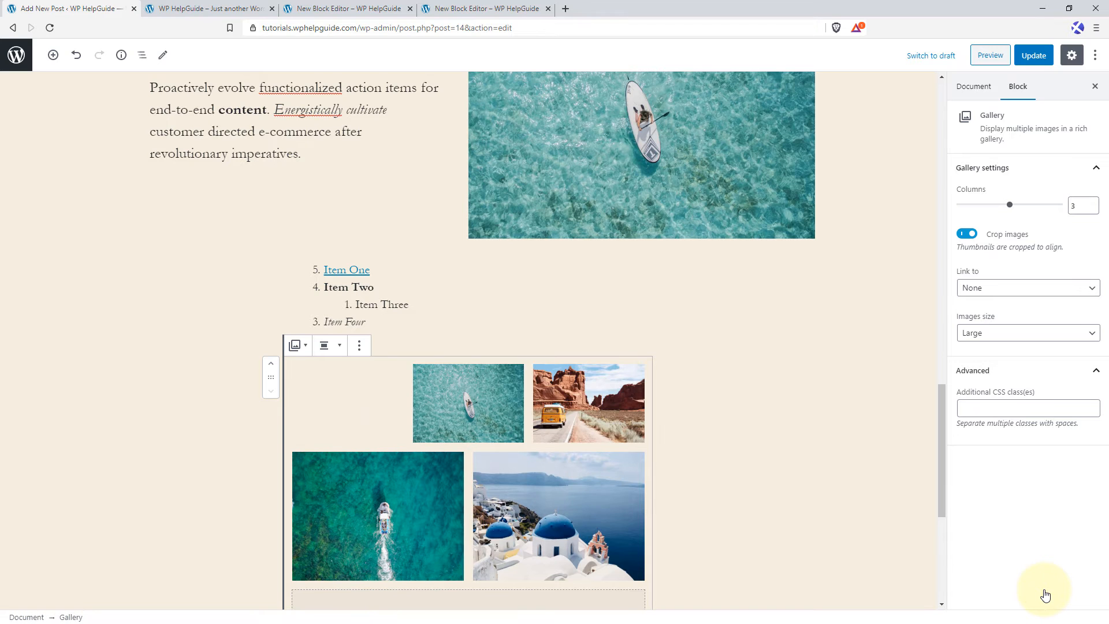
# Try the gallery at full width and settle on wide width for its alignment.
pyautogui.scroll(-1, 534, 333)
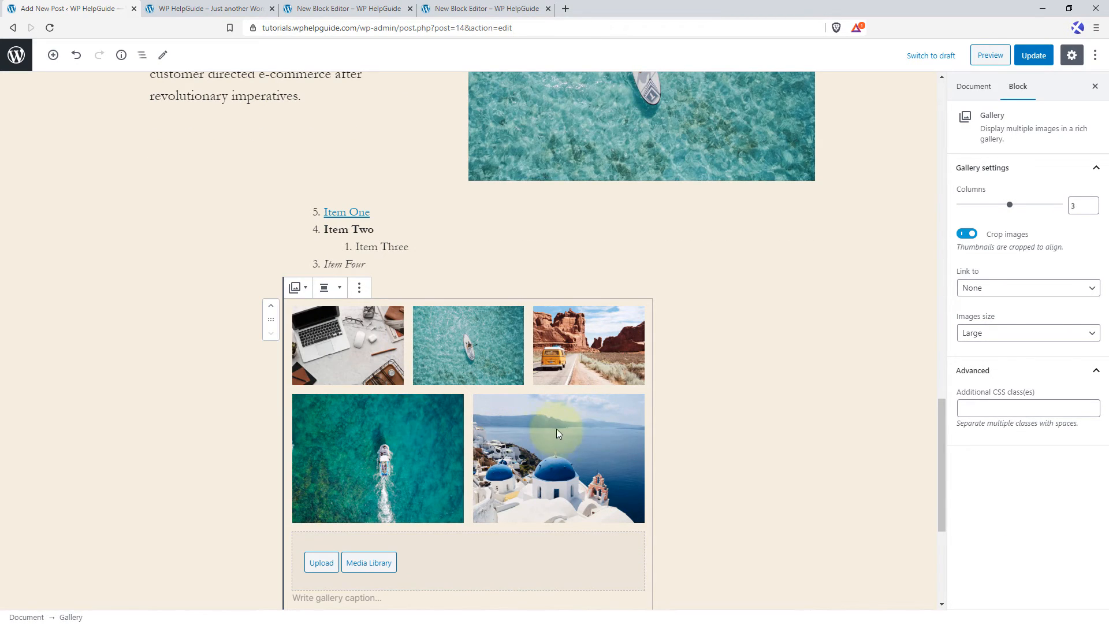
pyautogui.click(337, 288)
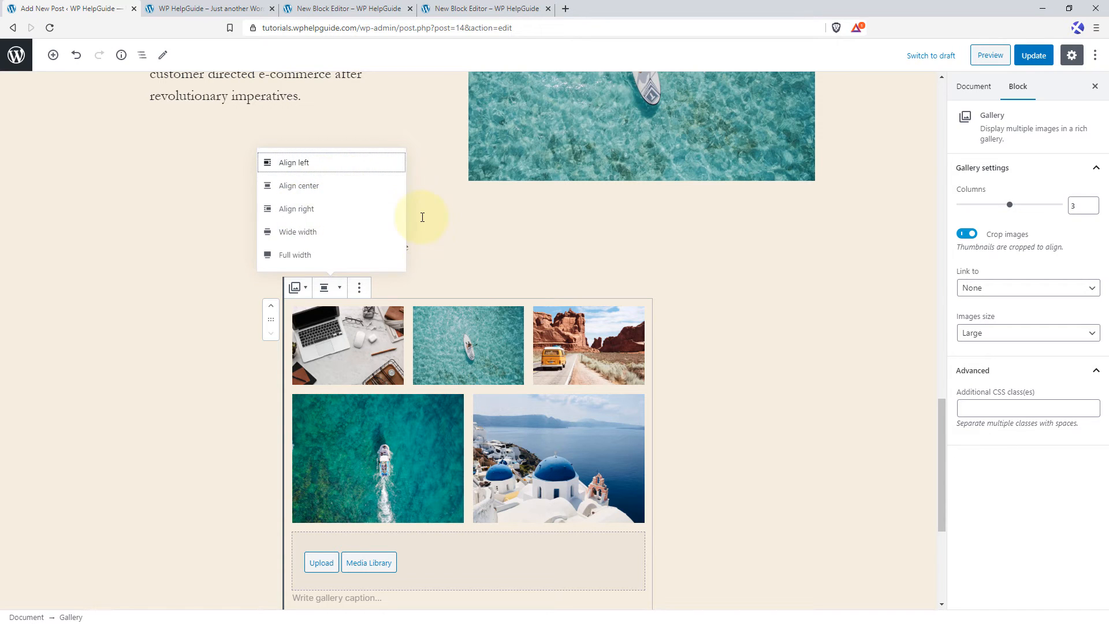
pyautogui.click(335, 234)
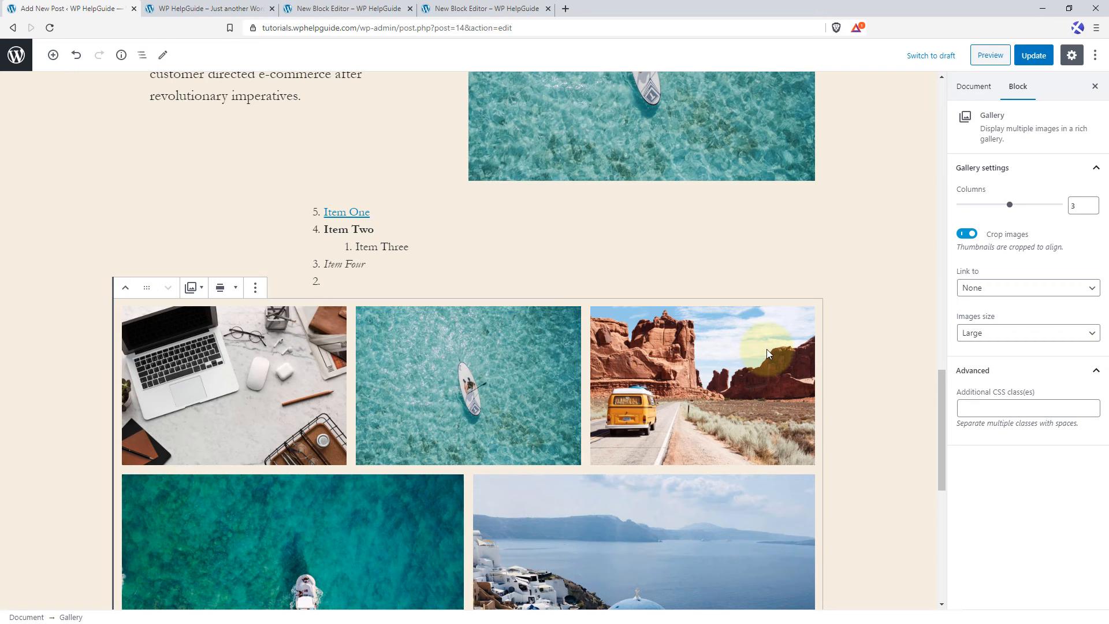
pyautogui.click(234, 293)
pyautogui.click(199, 256)
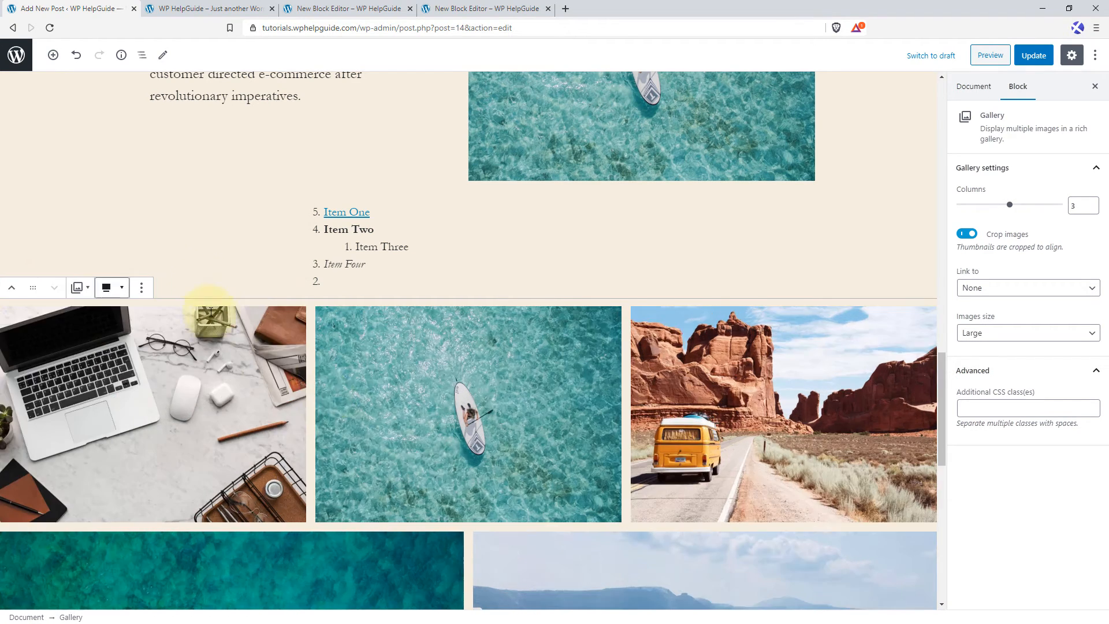
pyautogui.click(117, 296)
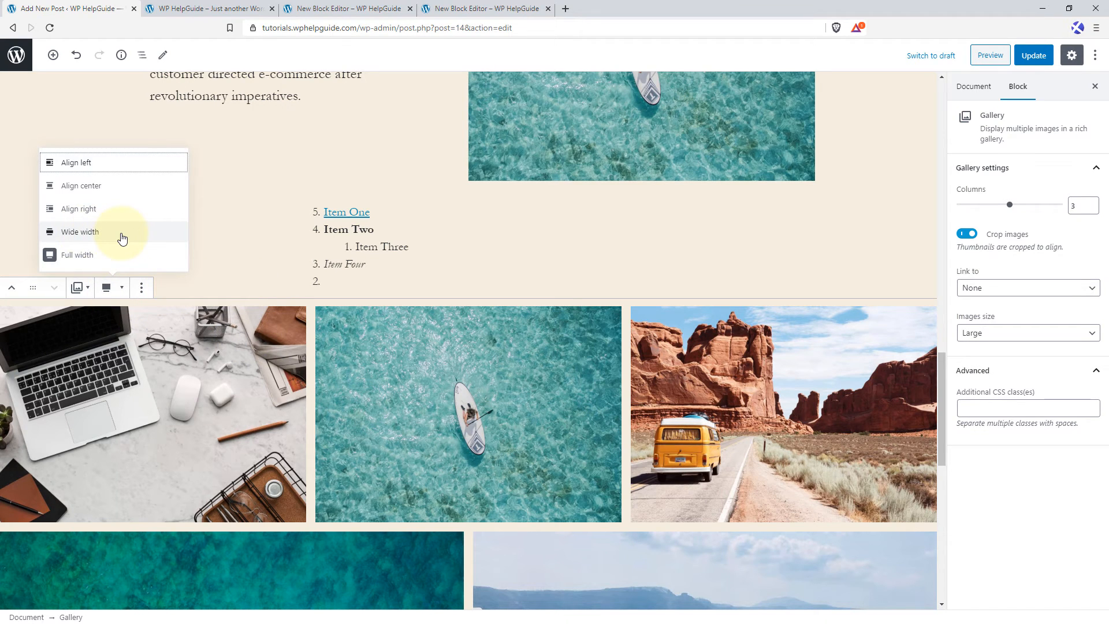
pyautogui.click(122, 237)
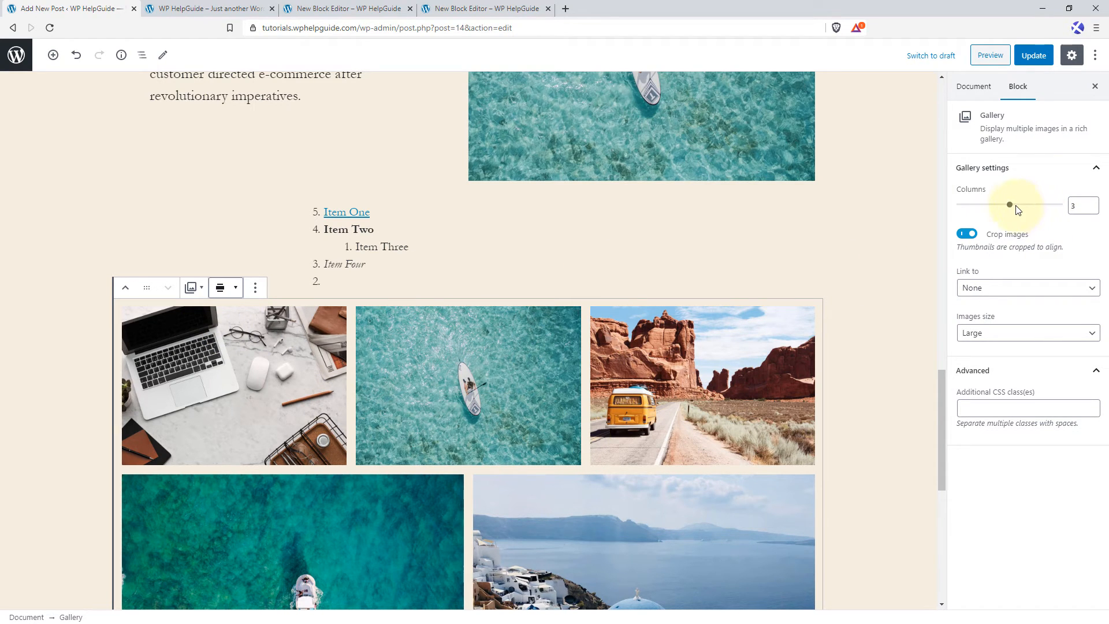
# Try the gallery with 2 columns and settle on 4 columns.
pyautogui.moveTo(1012, 208); pyautogui.dragTo(999, 212)
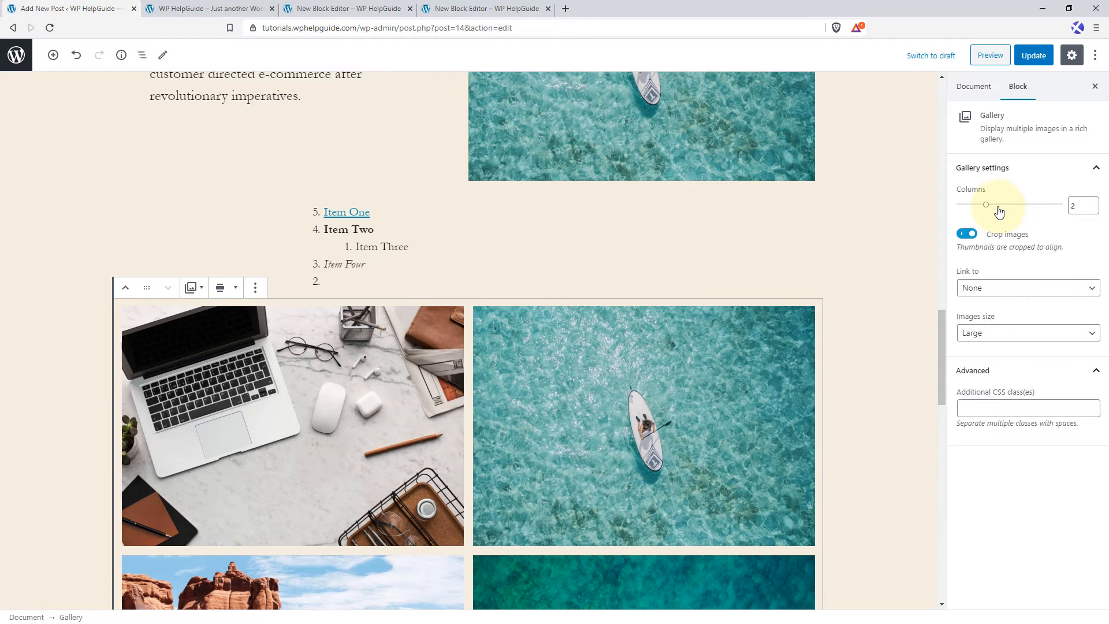
pyautogui.scroll(-7, 605, 409)
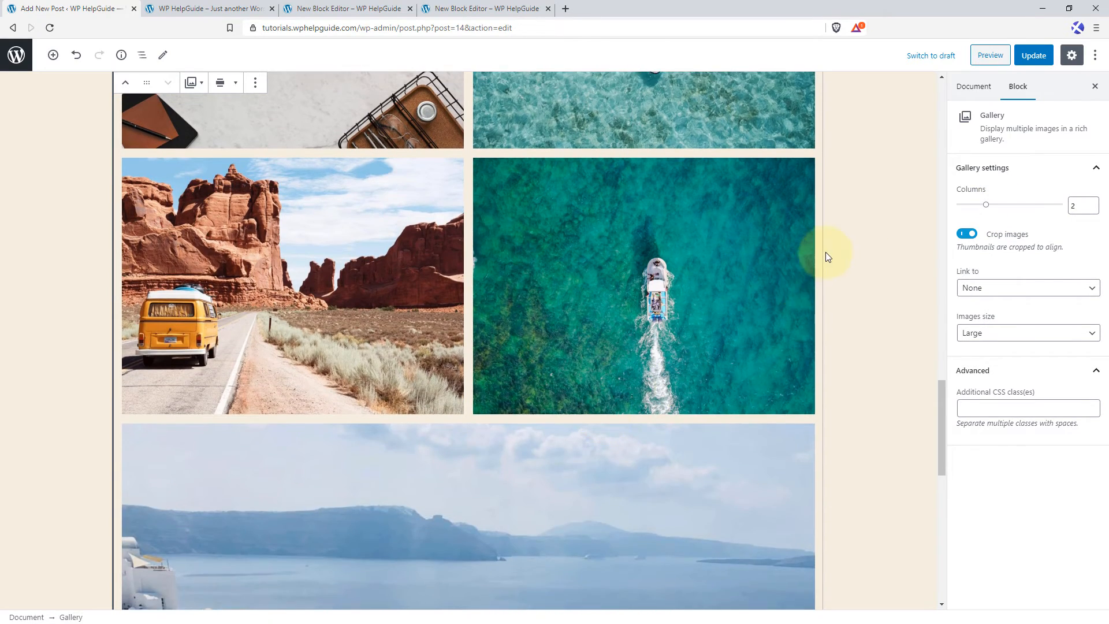
pyautogui.scroll(7, 826, 254)
pyautogui.moveTo(991, 212); pyautogui.dragTo(1030, 212)
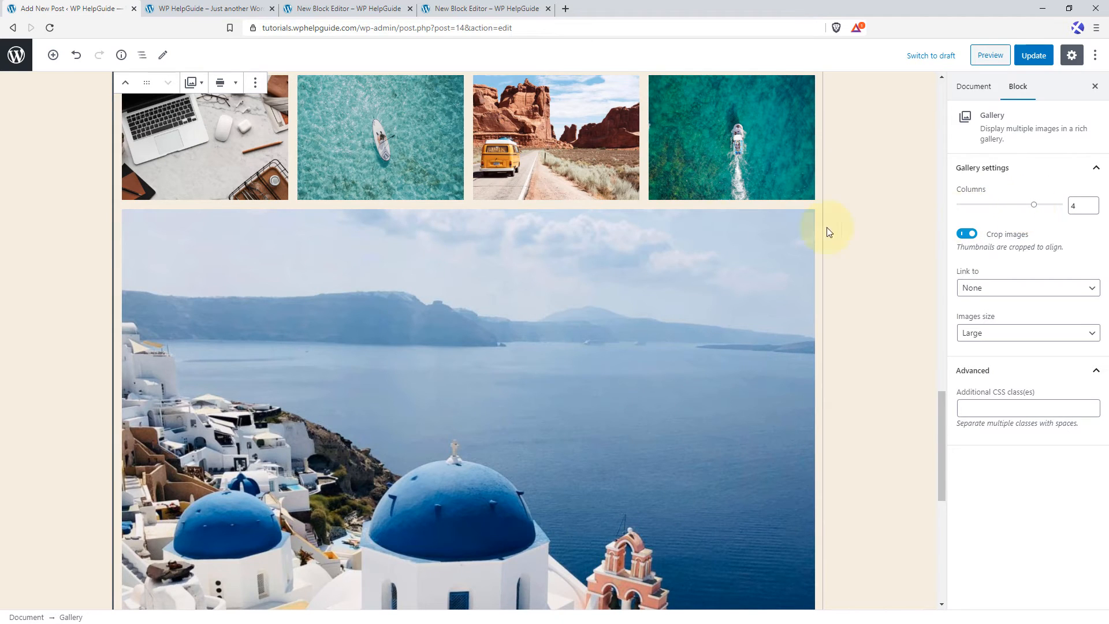
pyautogui.scroll(2, 435, 280)
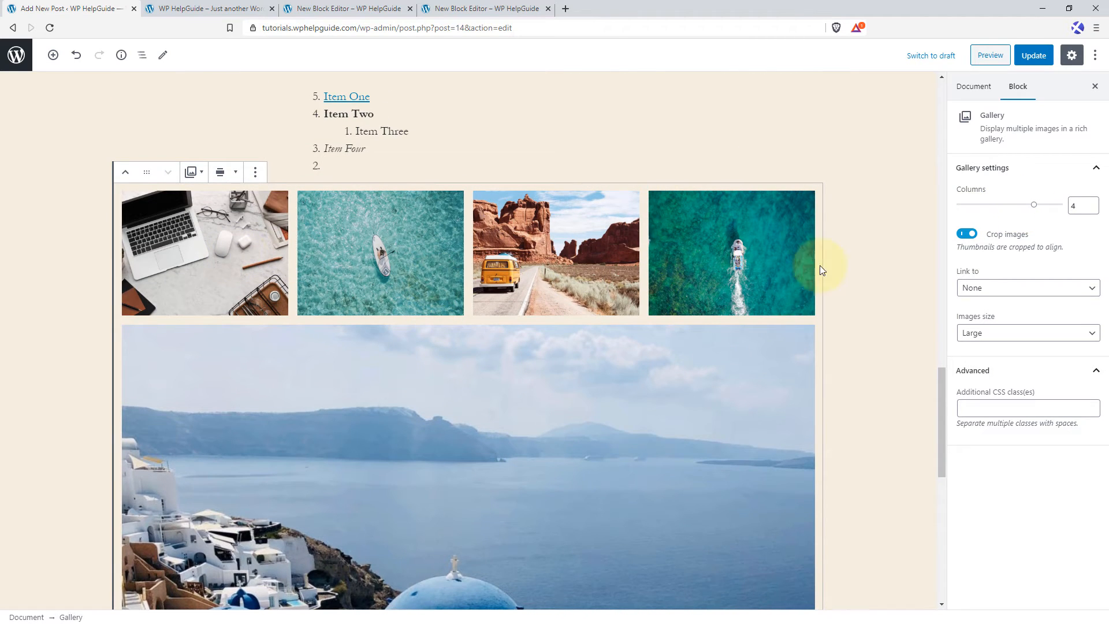
# Try the Full Size and Medium image sizes for the gallery and return to Large, keeping its link setting at None.
pyautogui.click(1034, 289)
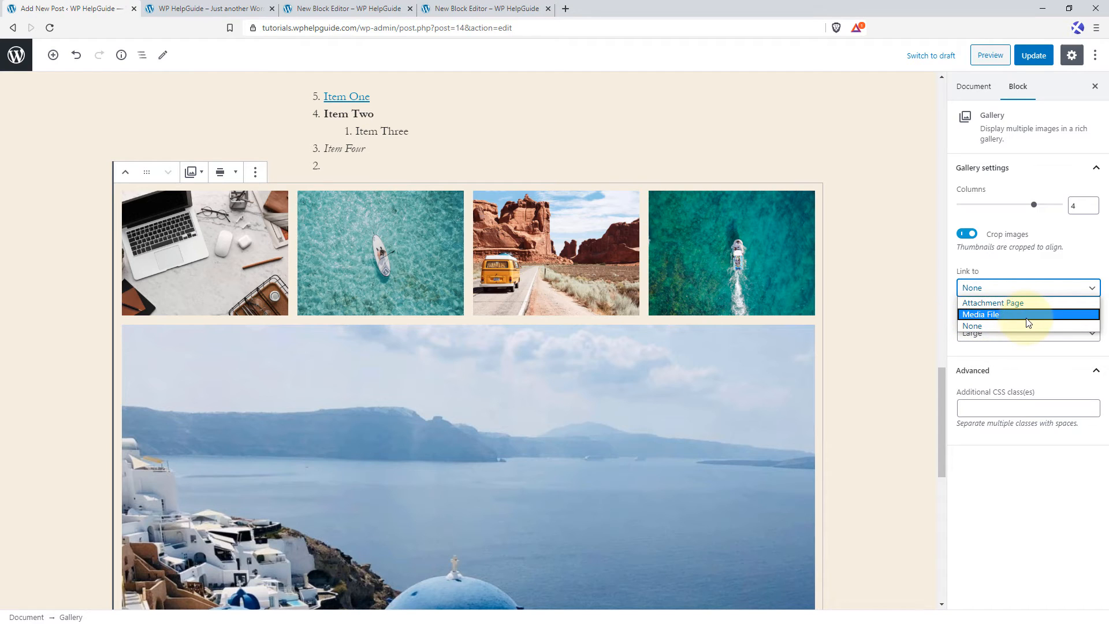
pyautogui.click(980, 326)
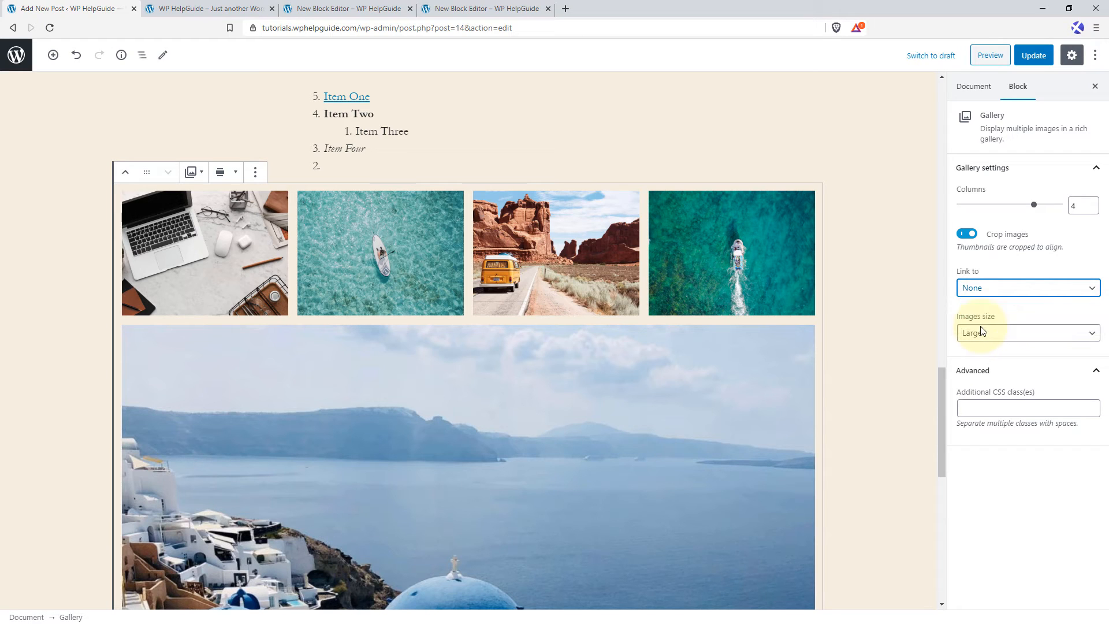
pyautogui.click(1017, 336)
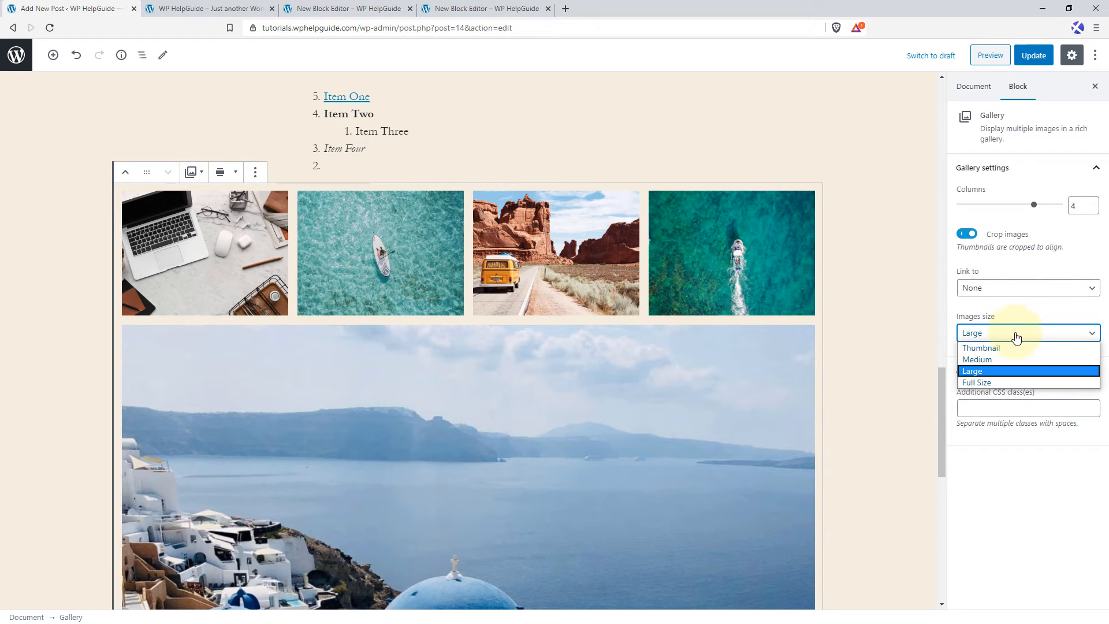
pyautogui.click(985, 383)
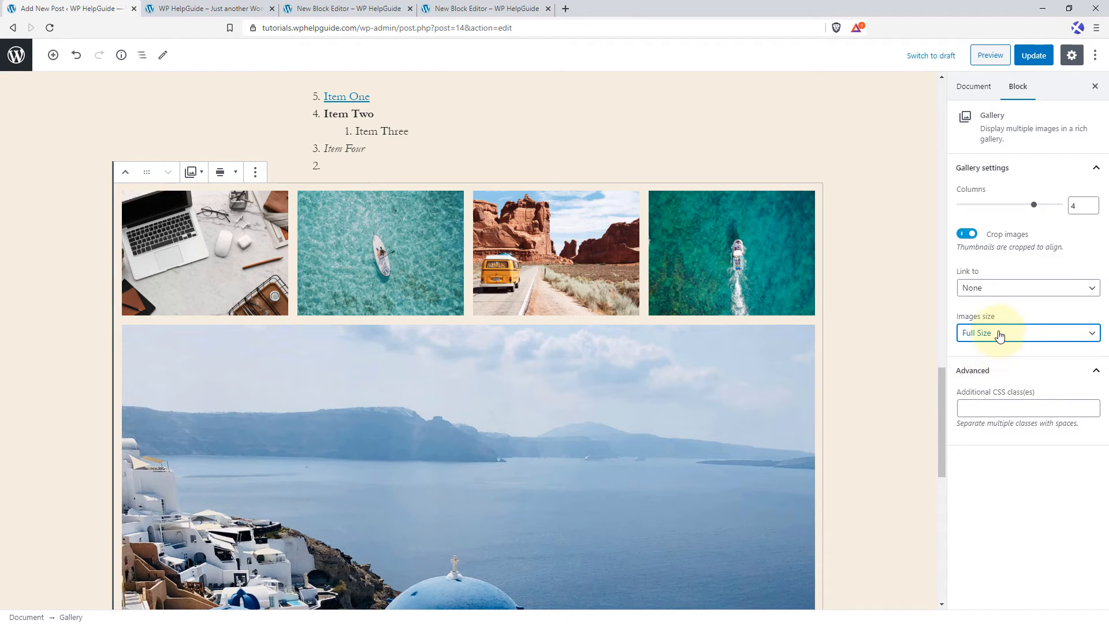
pyautogui.click(997, 334)
pyautogui.click(989, 362)
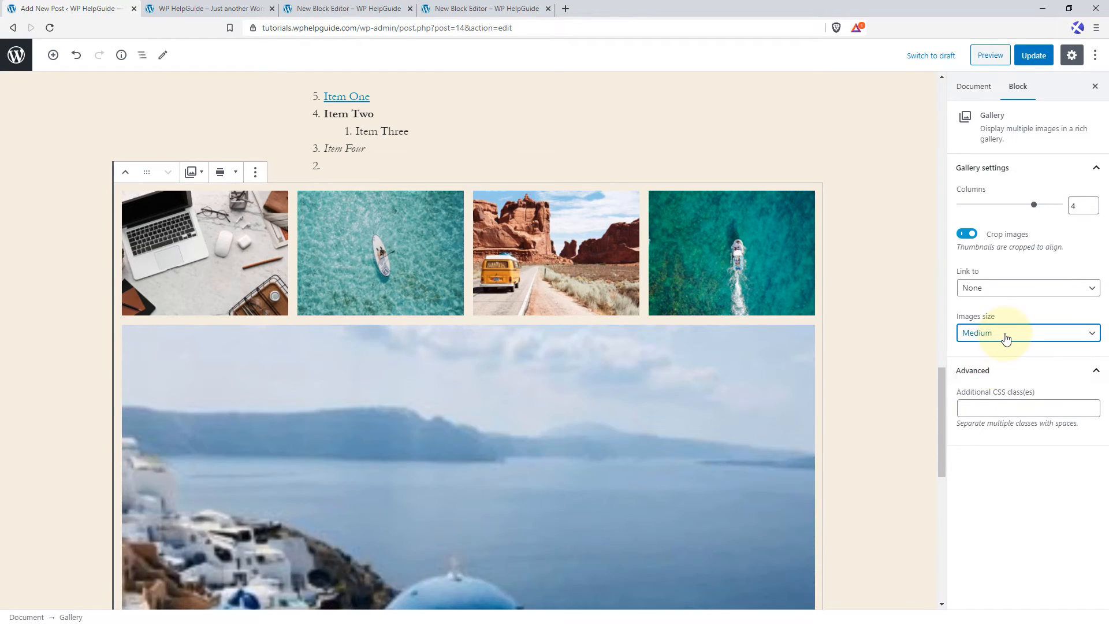
pyautogui.click(1005, 336)
pyautogui.click(998, 376)
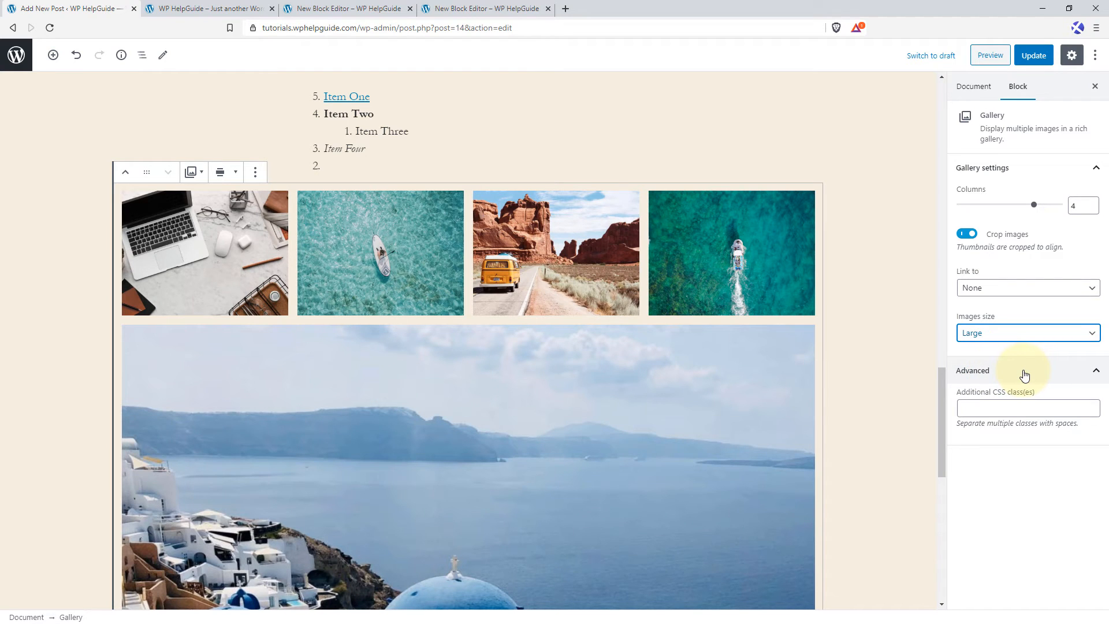
# Update the post and reload its live page to check the published gallery.
pyautogui.click(1034, 58)
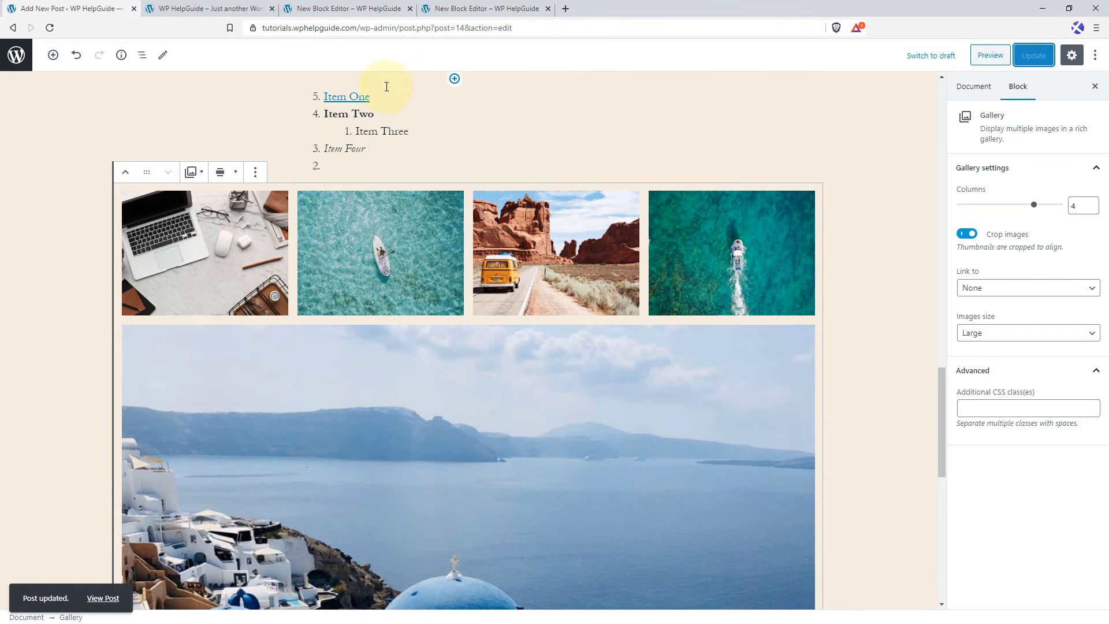
pyautogui.click(347, 9)
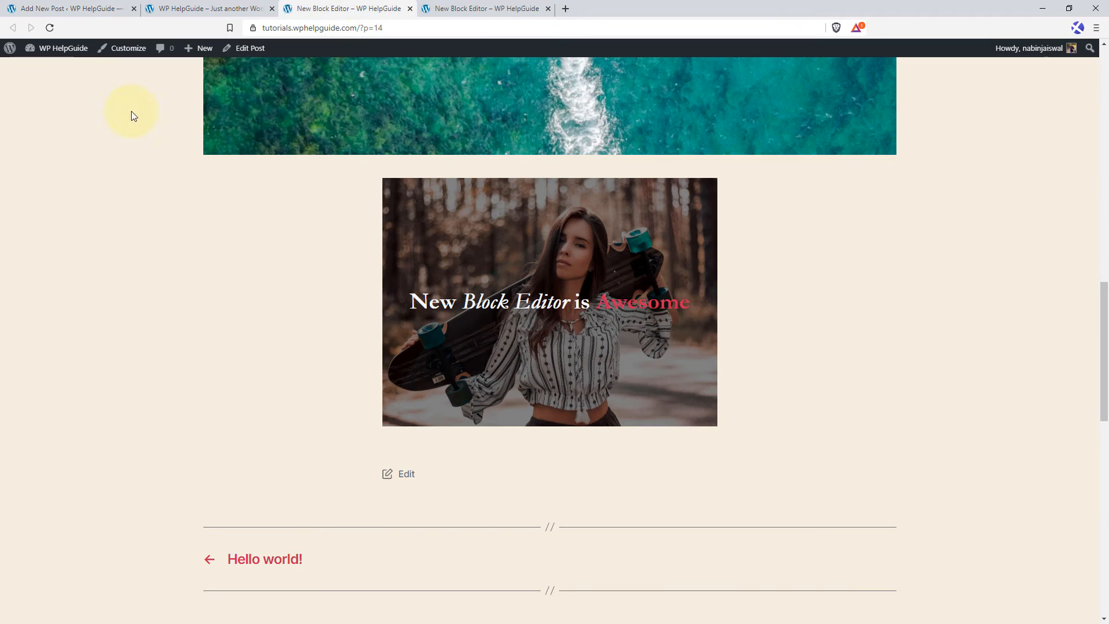
pyautogui.click(50, 27)
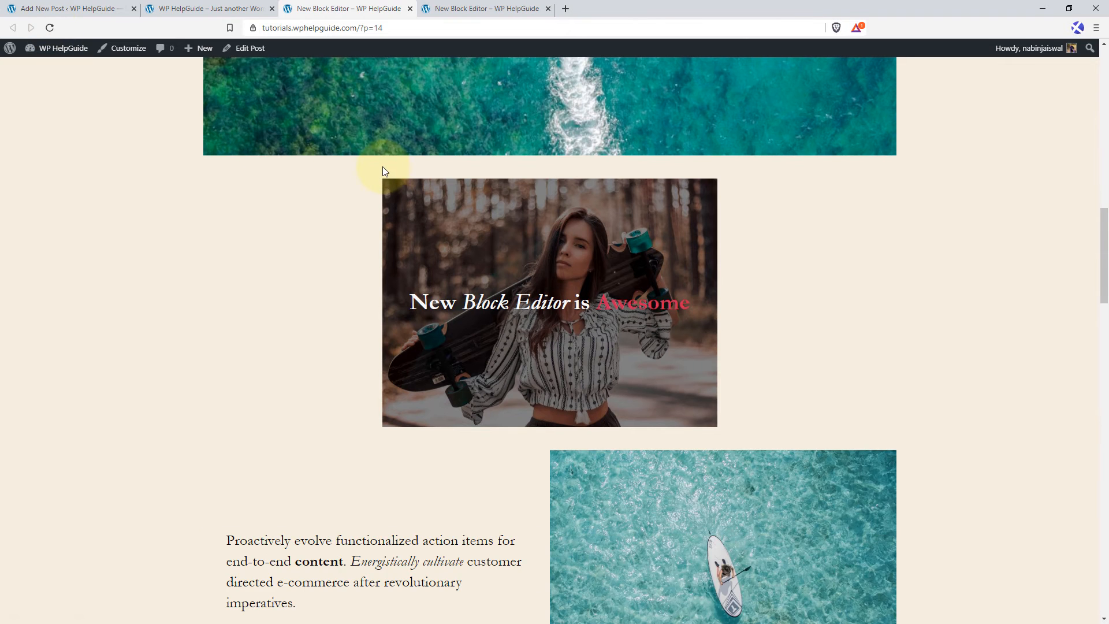
pyautogui.scroll(-13, 382, 167)
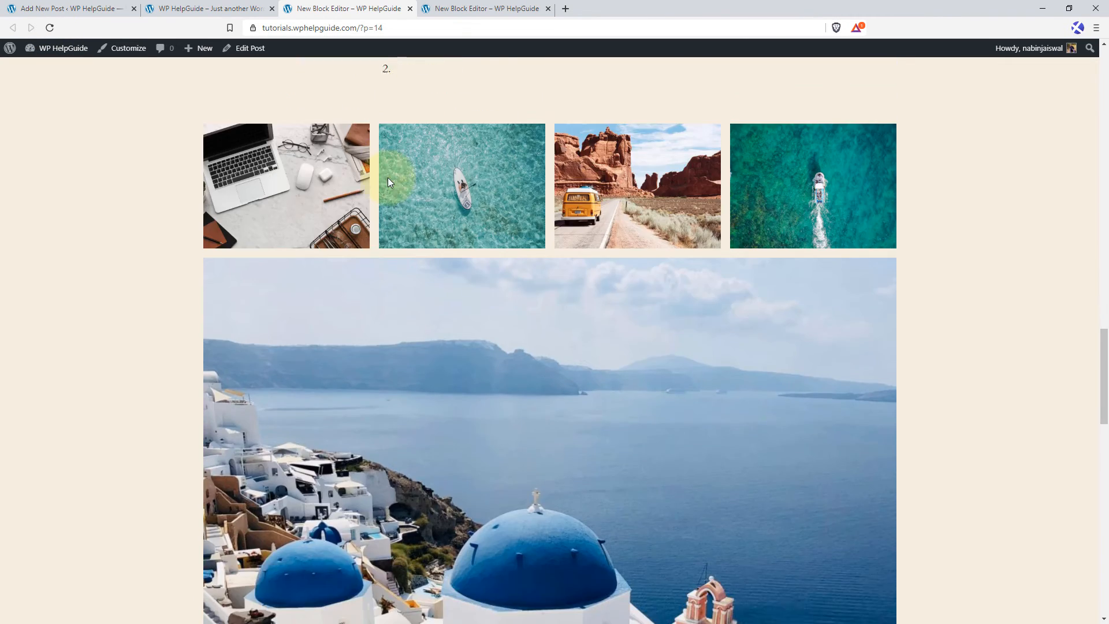
pyautogui.scroll(-5, 639, 285)
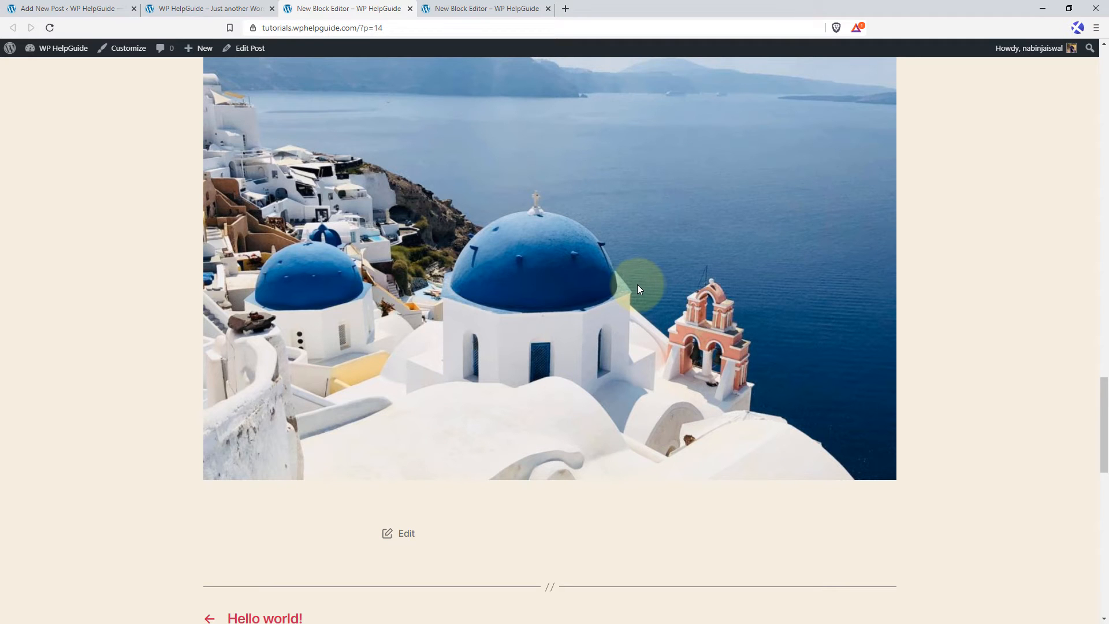
# Return to the post editor and insert a Quote block below the gallery, finding it by searching for "quote".
pyautogui.click(74, 14)
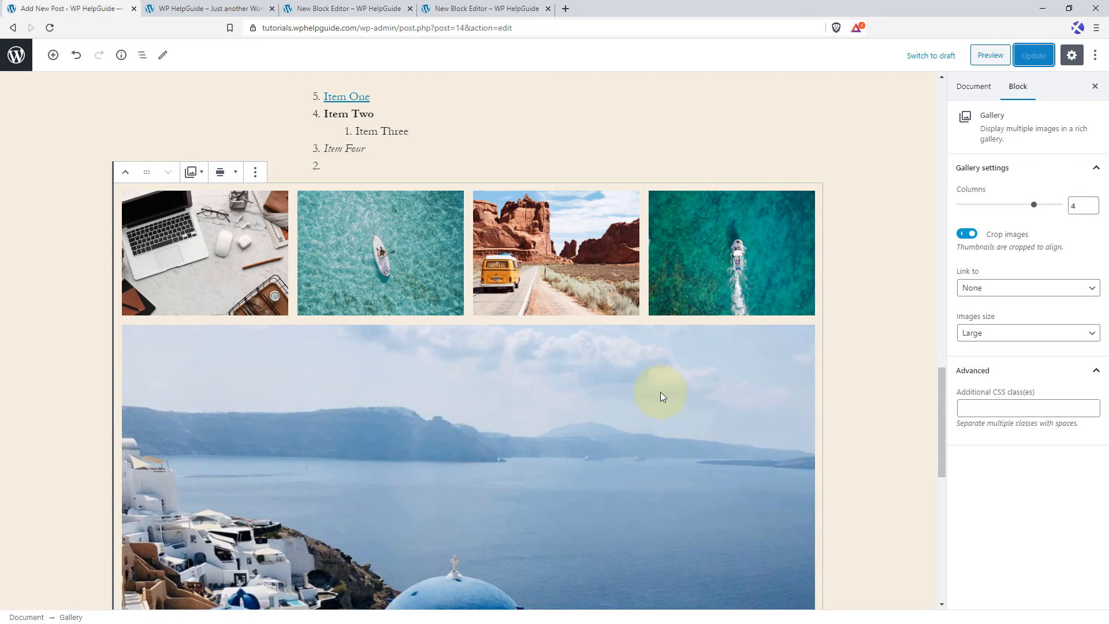
pyautogui.scroll(-5, 660, 390)
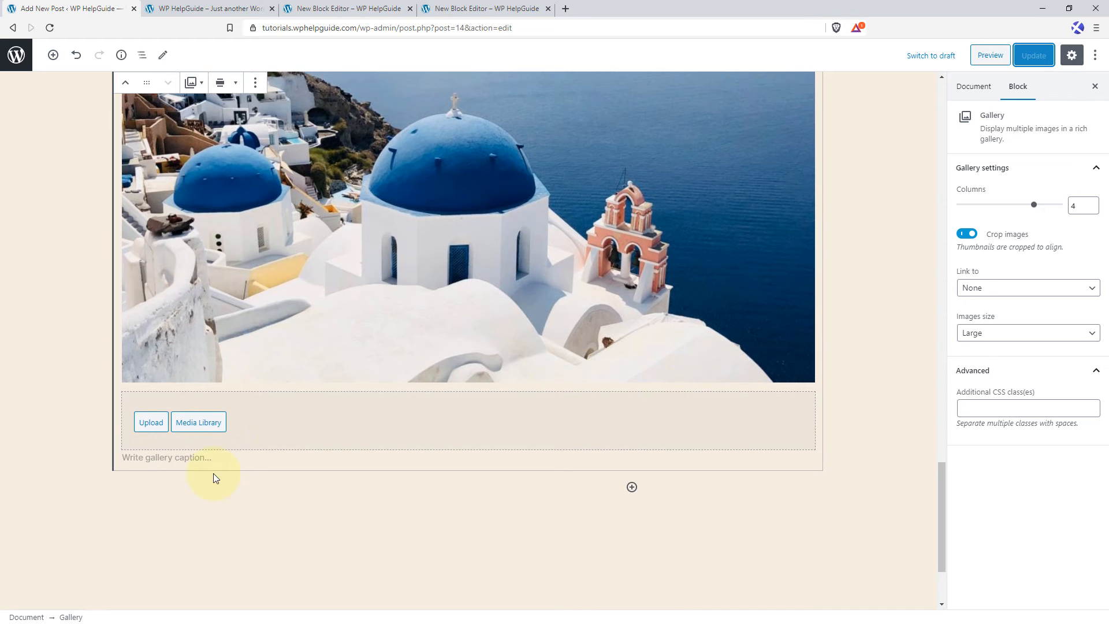
pyautogui.click(213, 474)
pyautogui.click(471, 444)
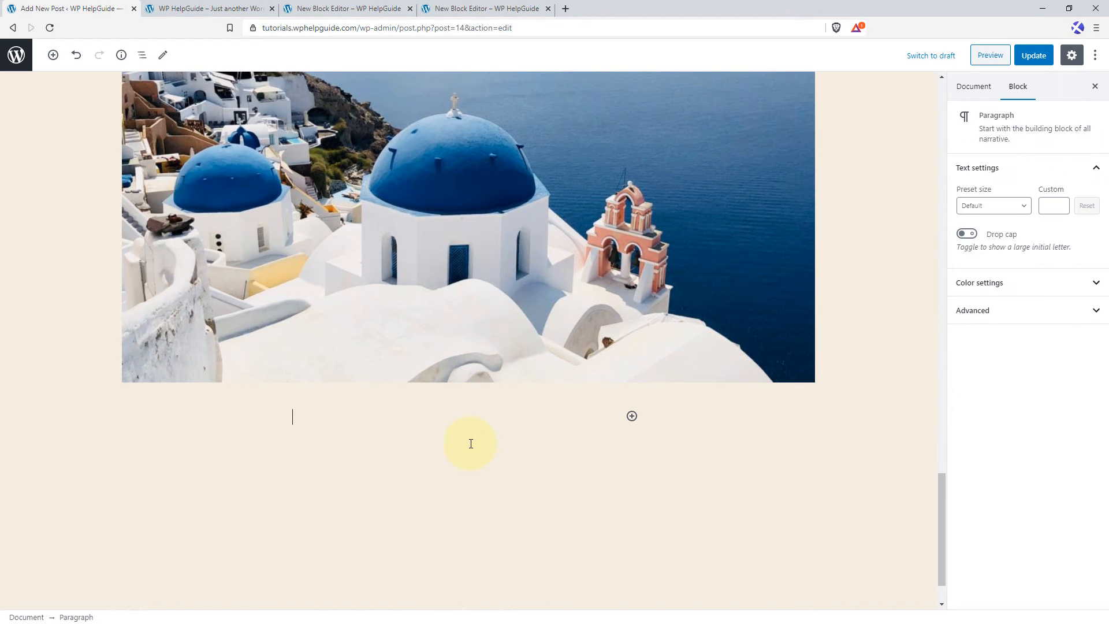
pyautogui.click(632, 416)
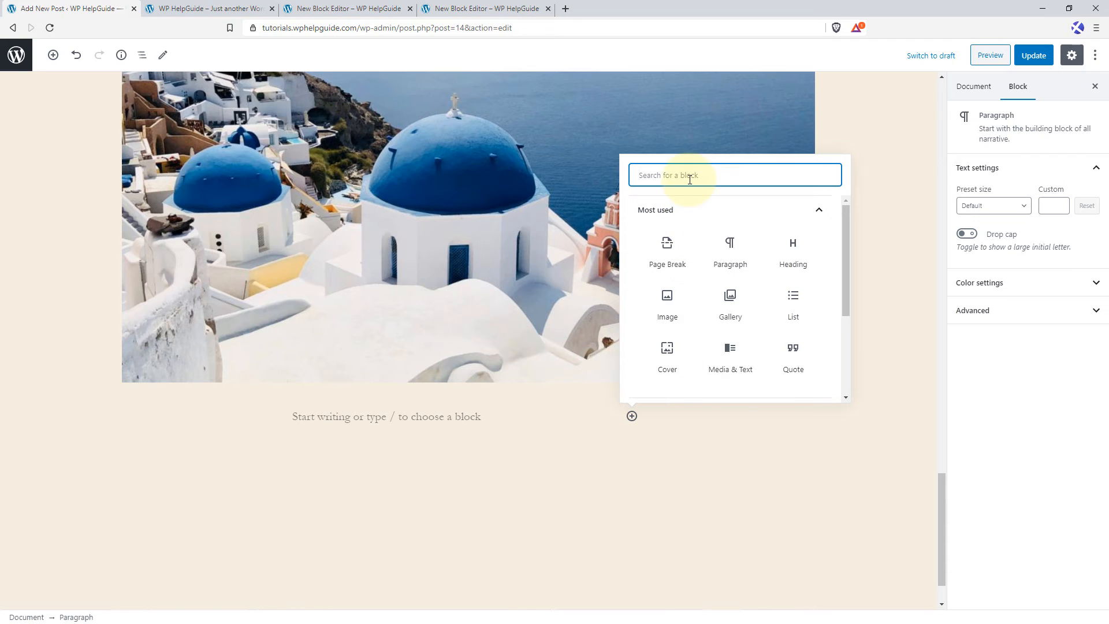
pyautogui.write('quote')
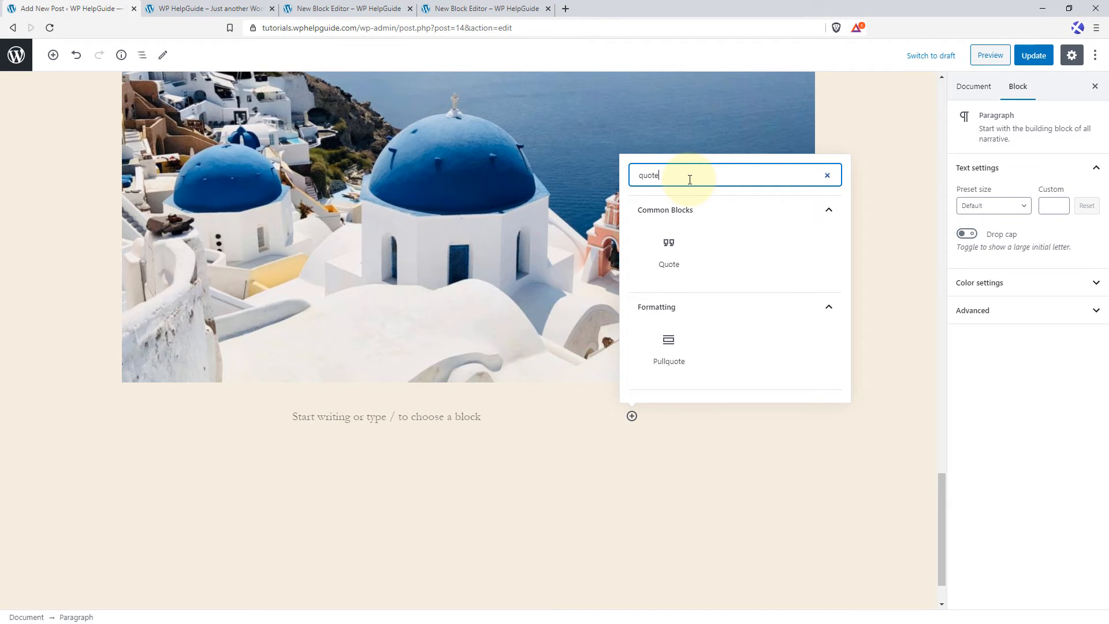
pyautogui.click(667, 256)
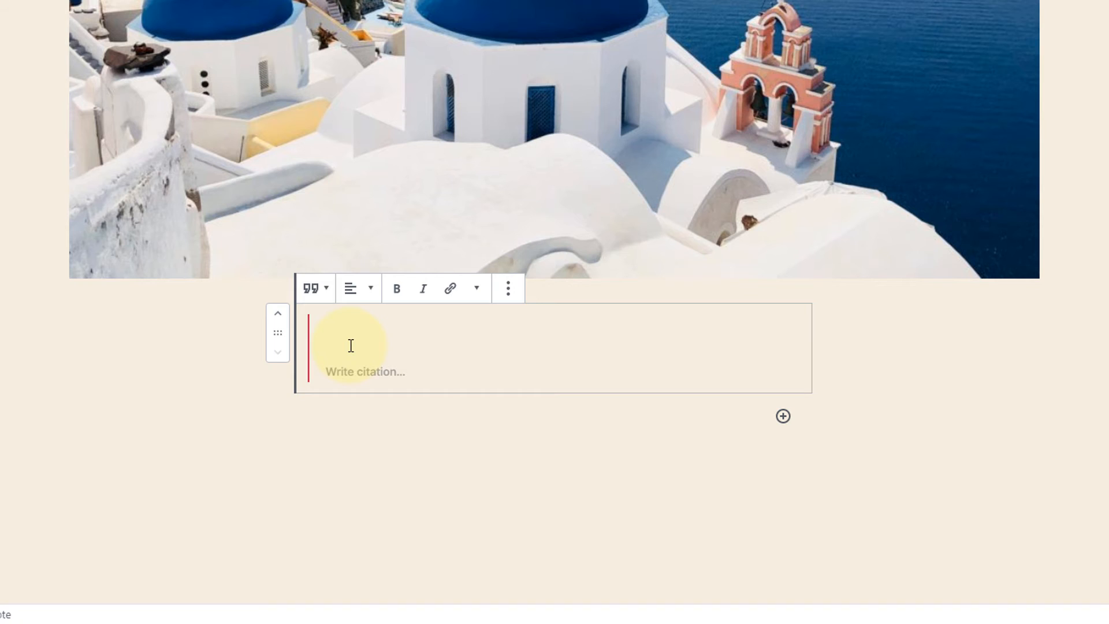
# Write the quote "Life is beautiful and interesting." and enter the quoted person's full name as its citation.
pyautogui.write('Life is beautiful and ine')
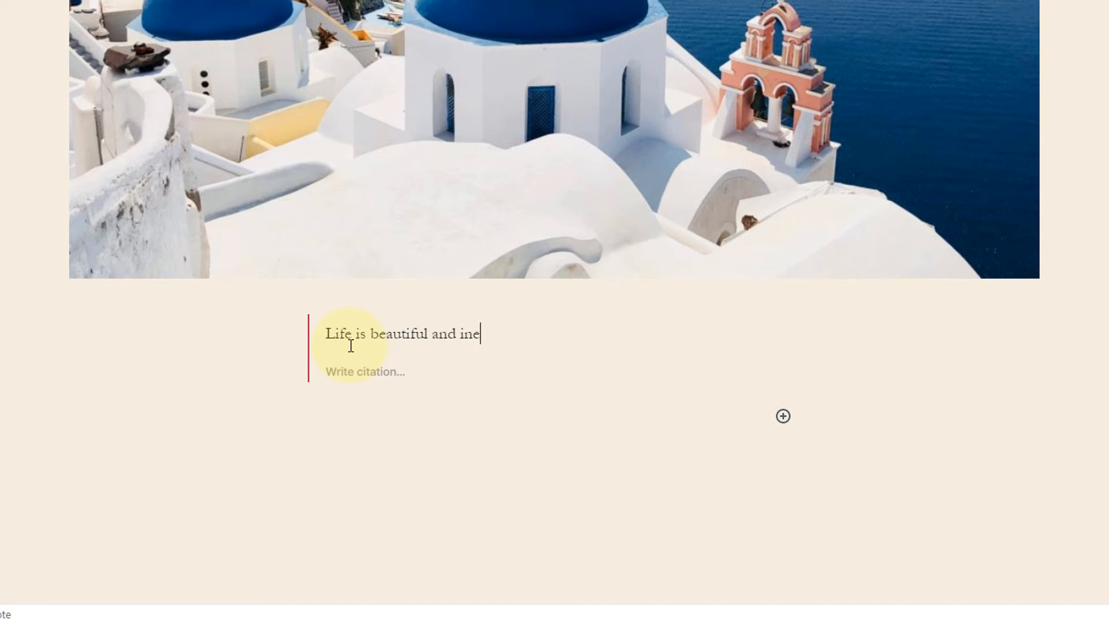
pyautogui.press('BackSpace')
pyautogui.write('teresting.')
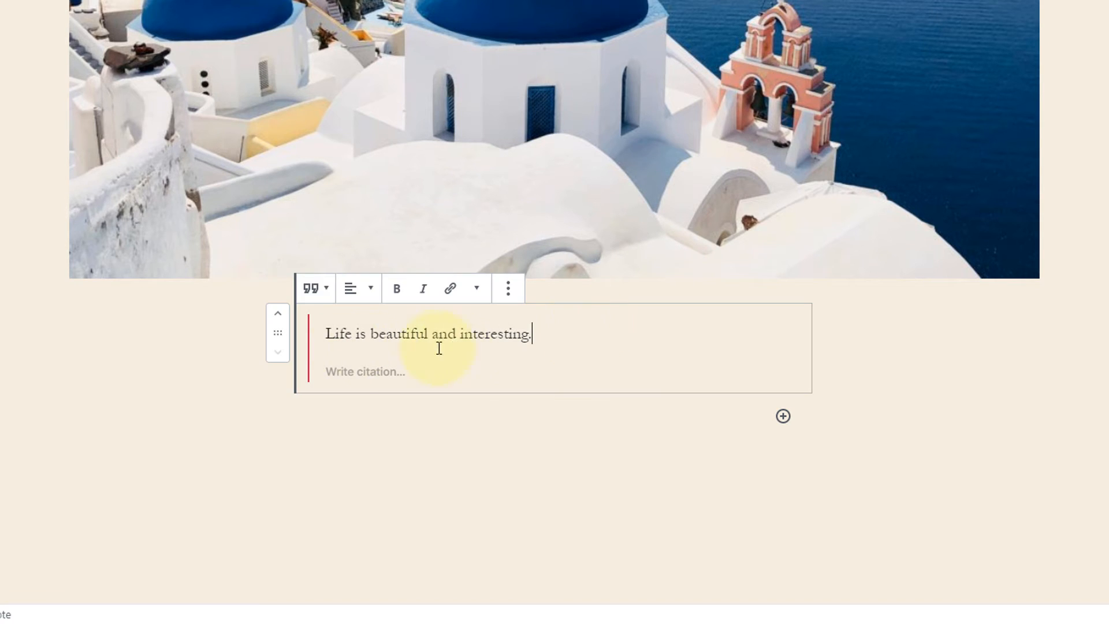
pyautogui.click(340, 372)
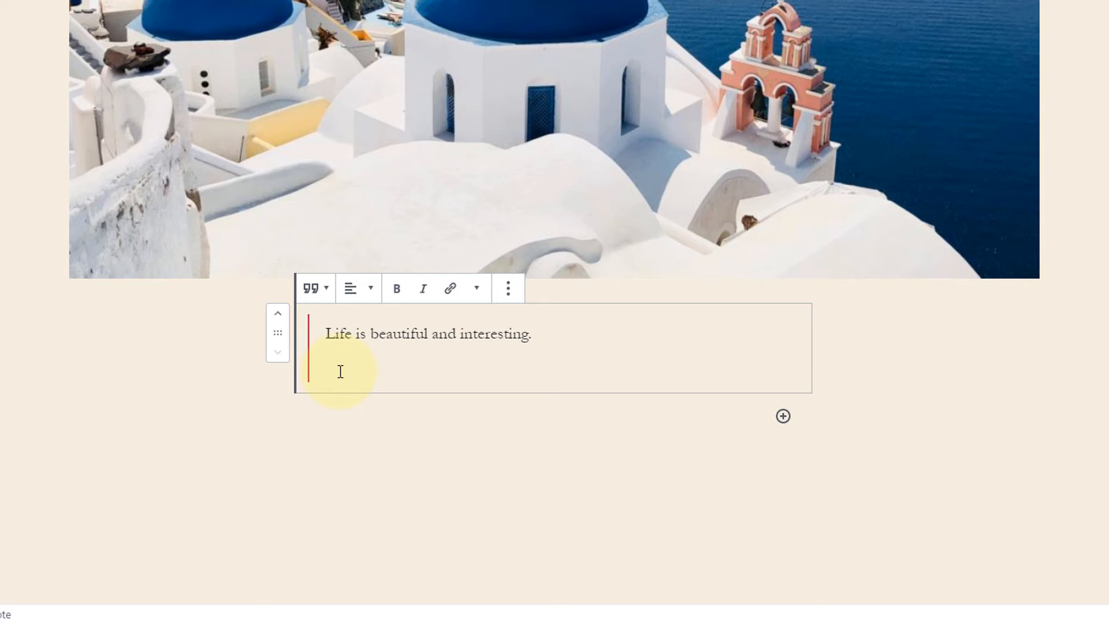
pyautogui.write('John Doe')
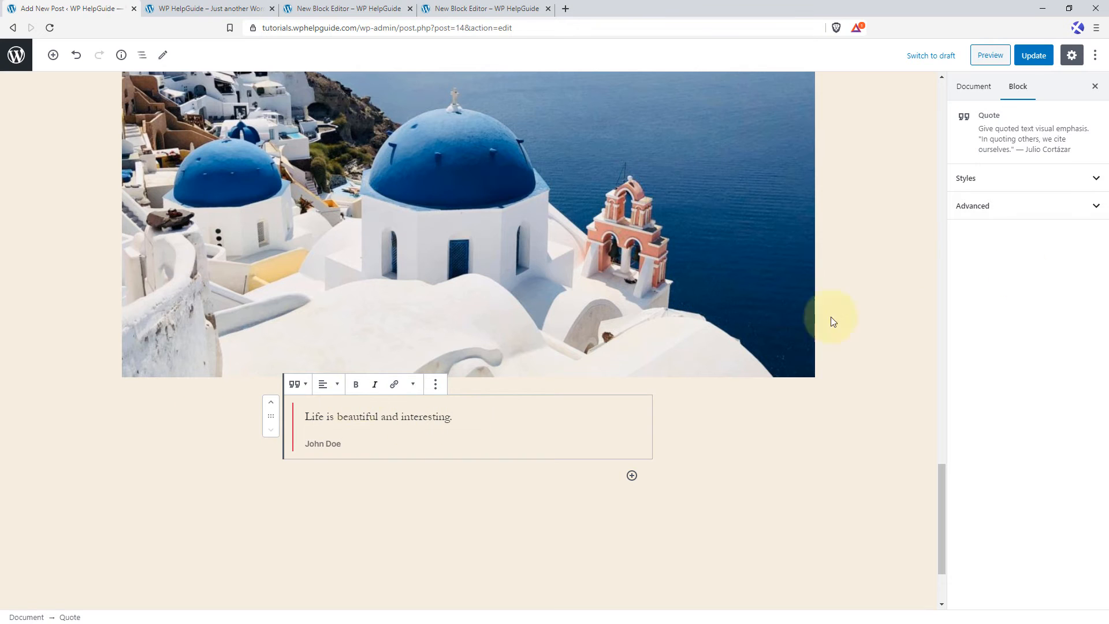
# Apply the Large style to the quote, and try Default and Large as the default style before returning that setting to Not set.
pyautogui.click(1095, 180)
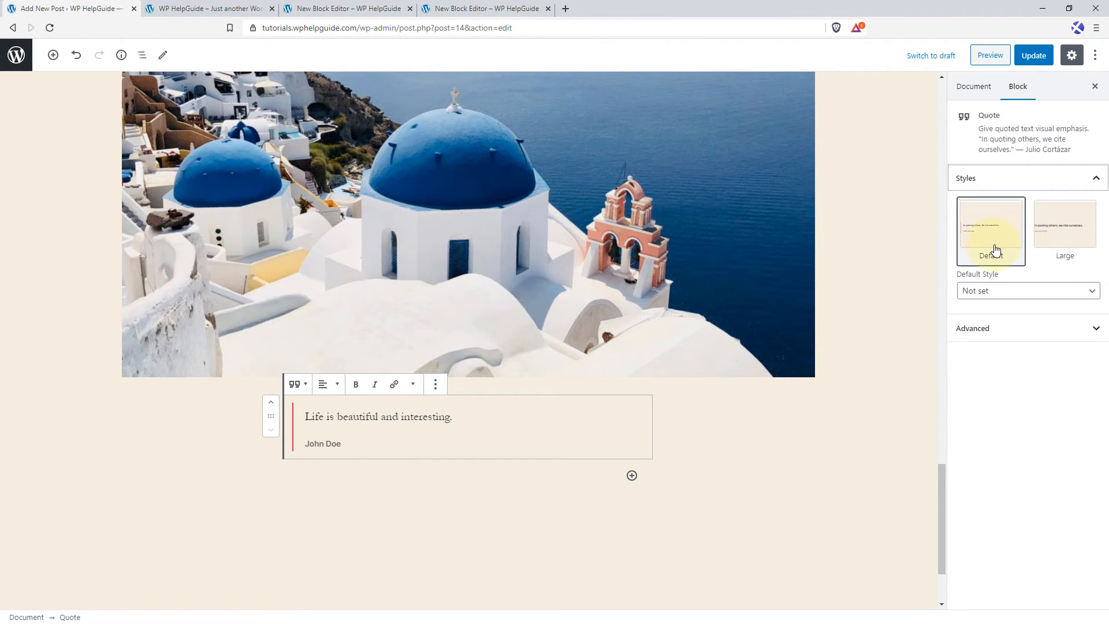
pyautogui.click(1066, 230)
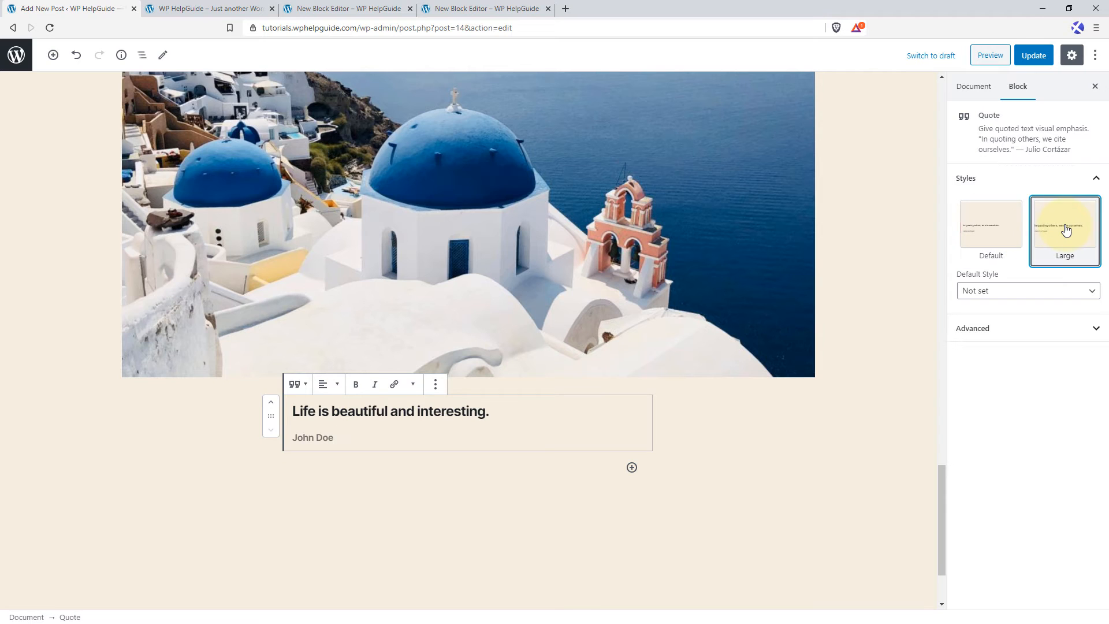
pyautogui.click(1044, 290)
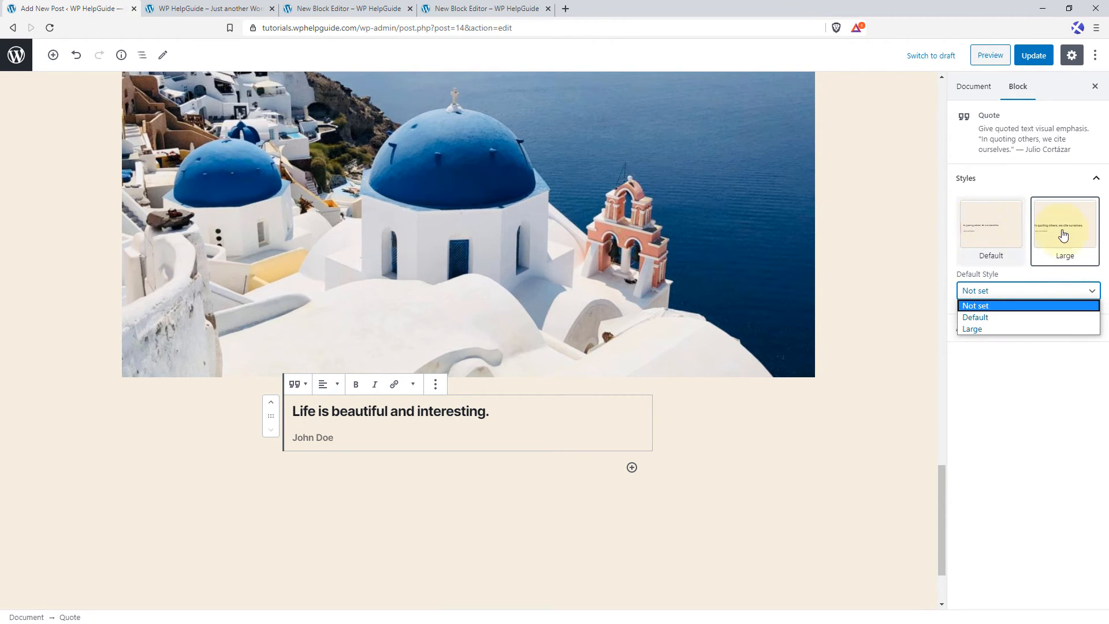
pyautogui.click(1004, 317)
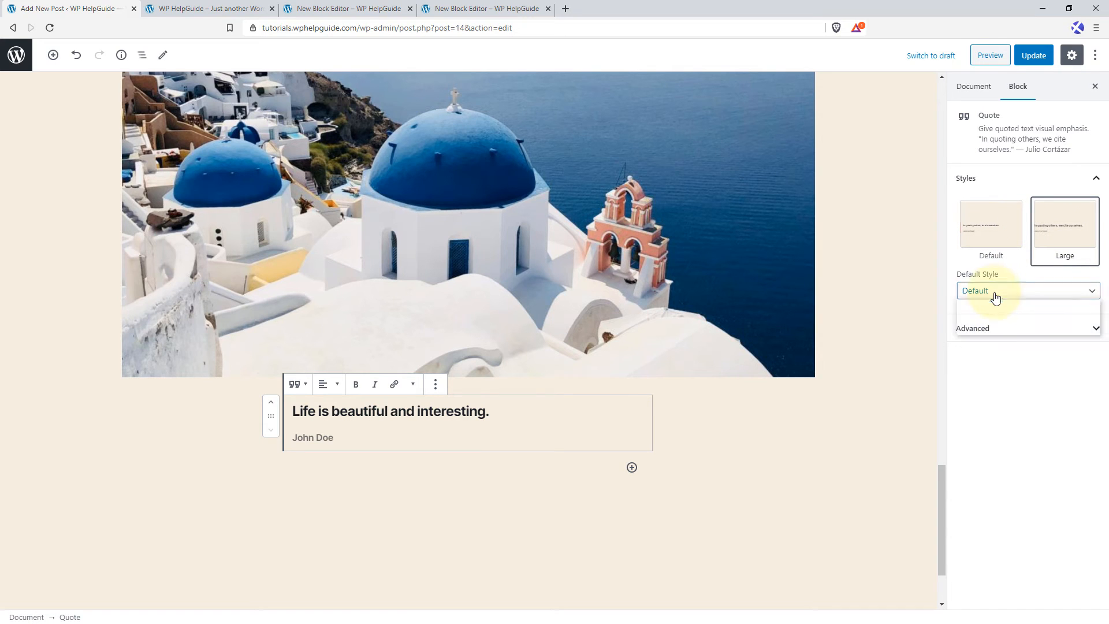
pyautogui.click(998, 292)
pyautogui.click(989, 329)
pyautogui.click(1006, 292)
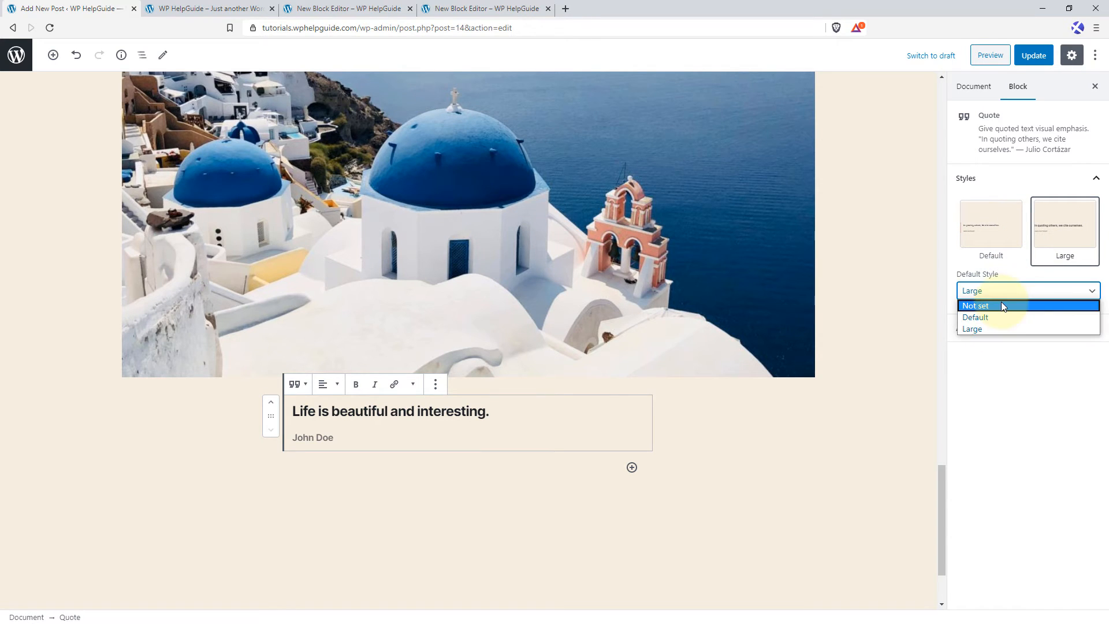
pyautogui.click(1002, 305)
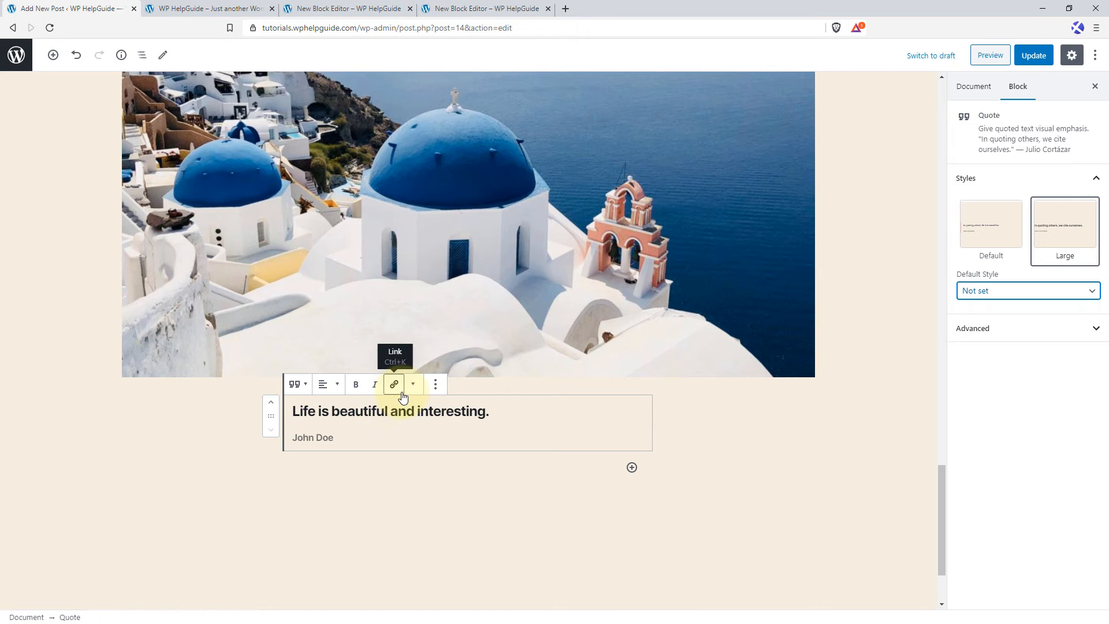
# Try centre and right text alignment for the quote and settle on centre.
pyautogui.click(341, 385)
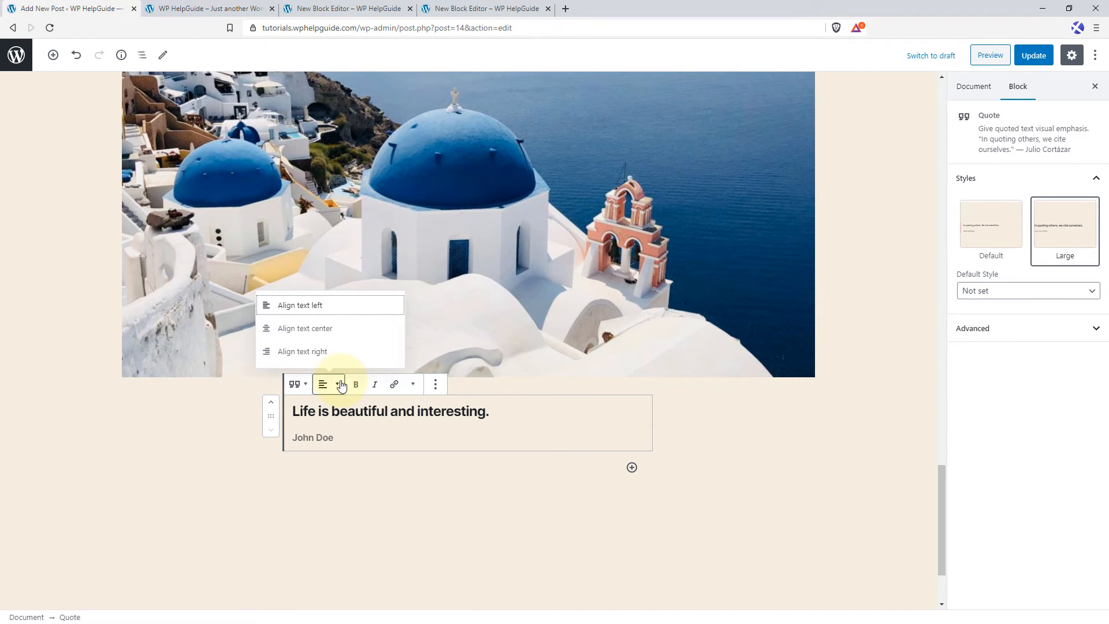
pyautogui.click(331, 335)
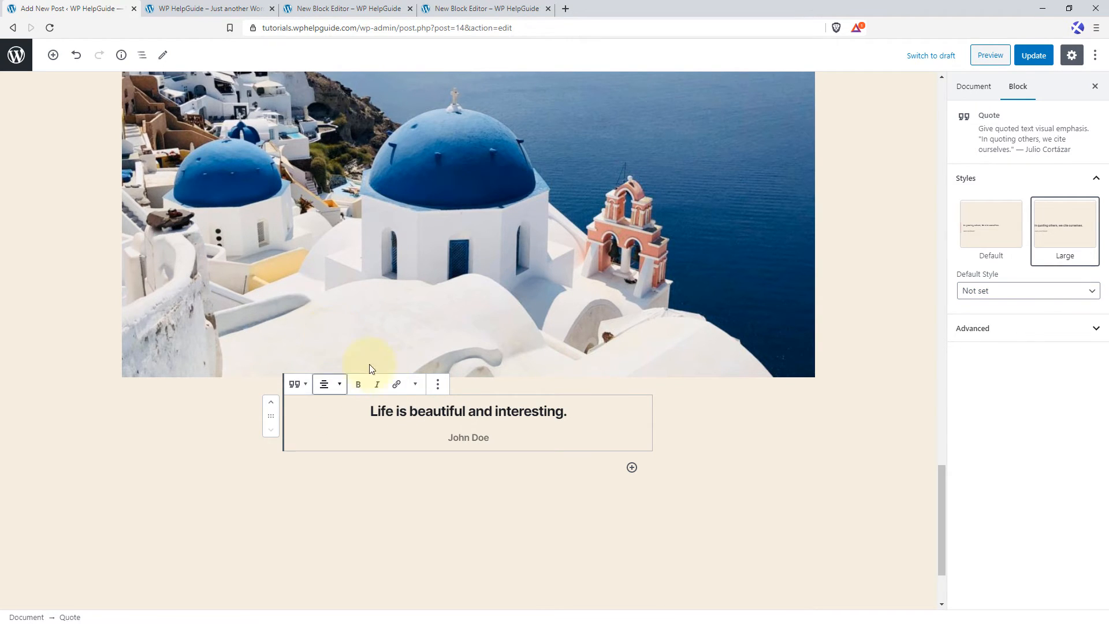
pyautogui.click(336, 388)
pyautogui.click(320, 351)
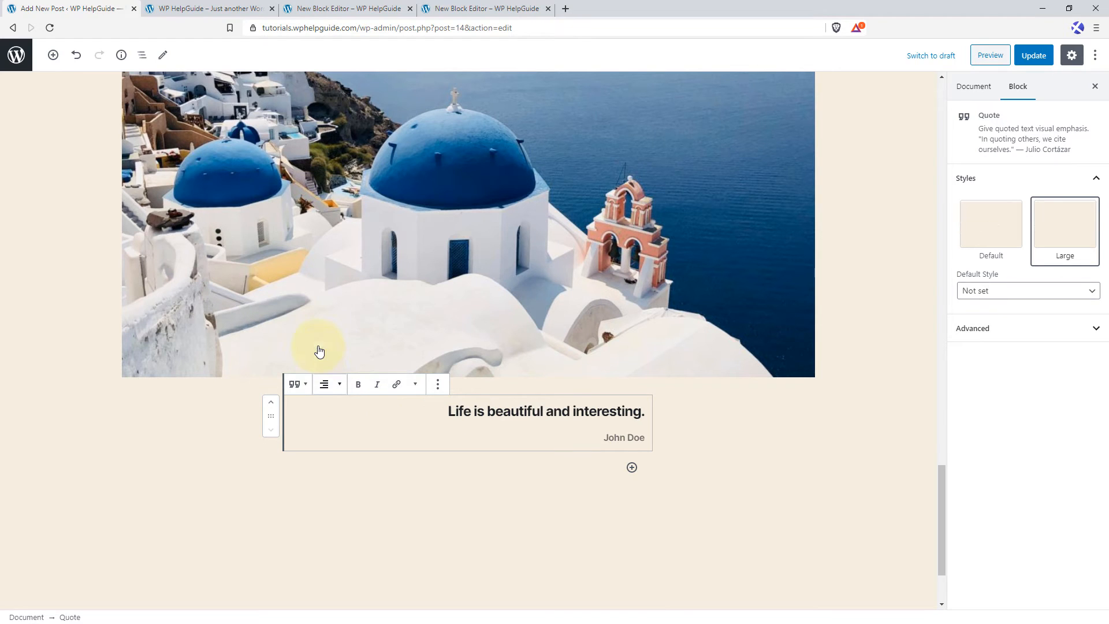
pyautogui.click(328, 385)
pyautogui.click(320, 340)
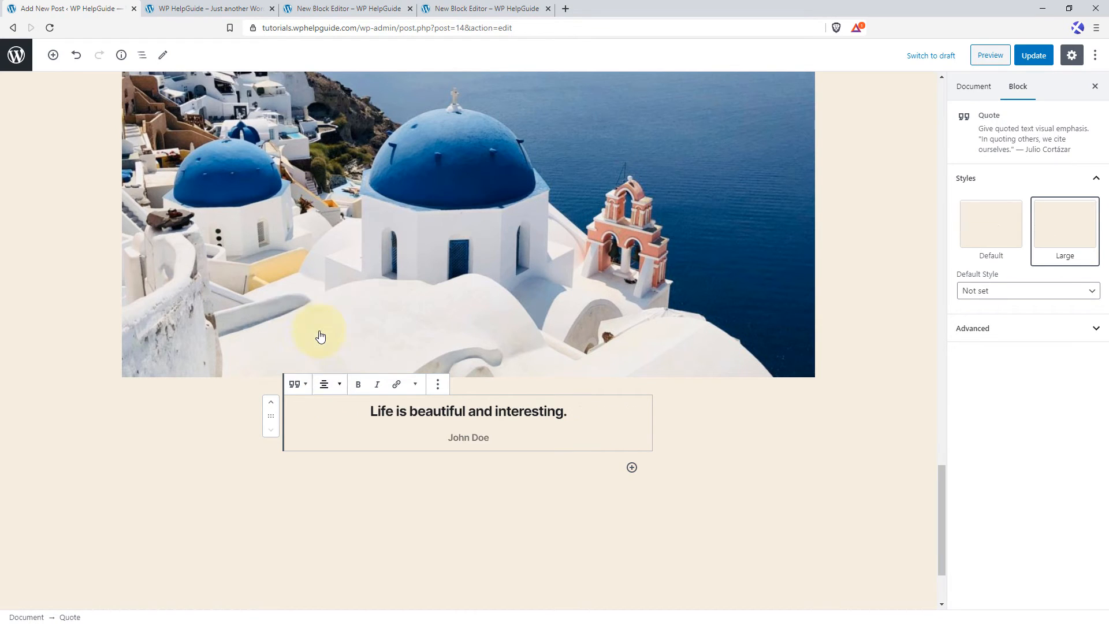
# Update the post and reload its live page to check the published quote.
pyautogui.click(401, 466)
pyautogui.click(1033, 55)
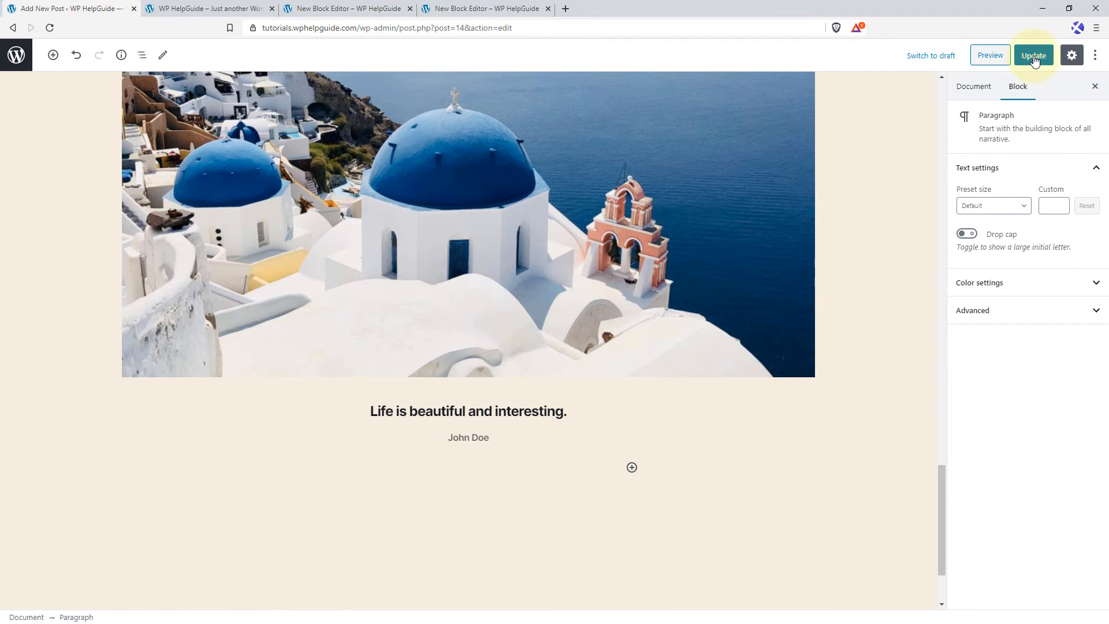
pyautogui.click(363, 7)
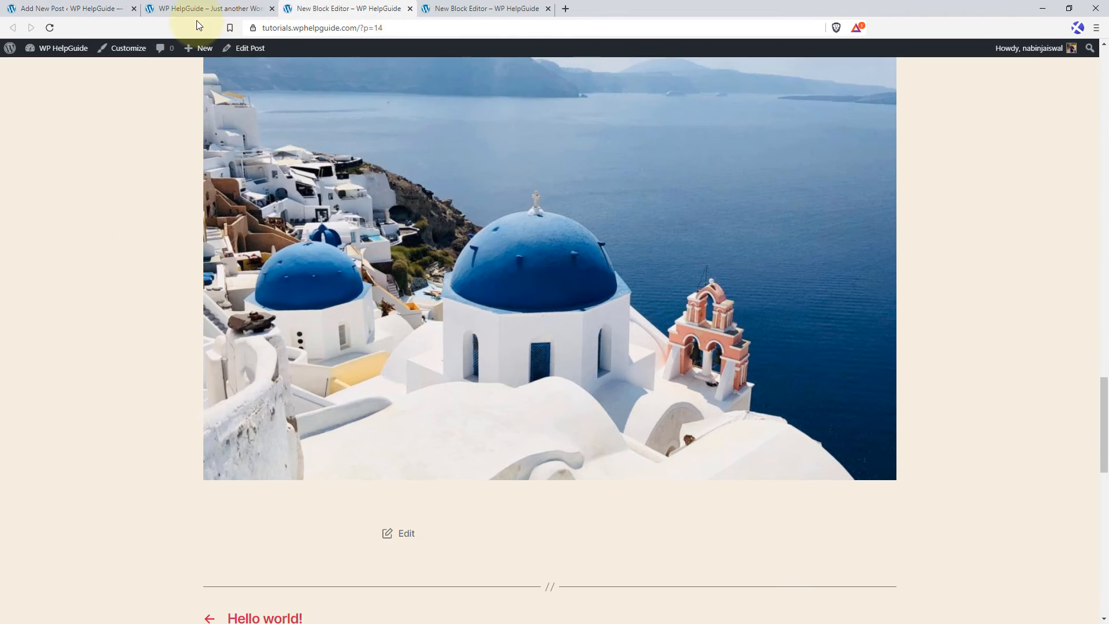
pyautogui.click(50, 28)
pyautogui.scroll(-4, 524, 367)
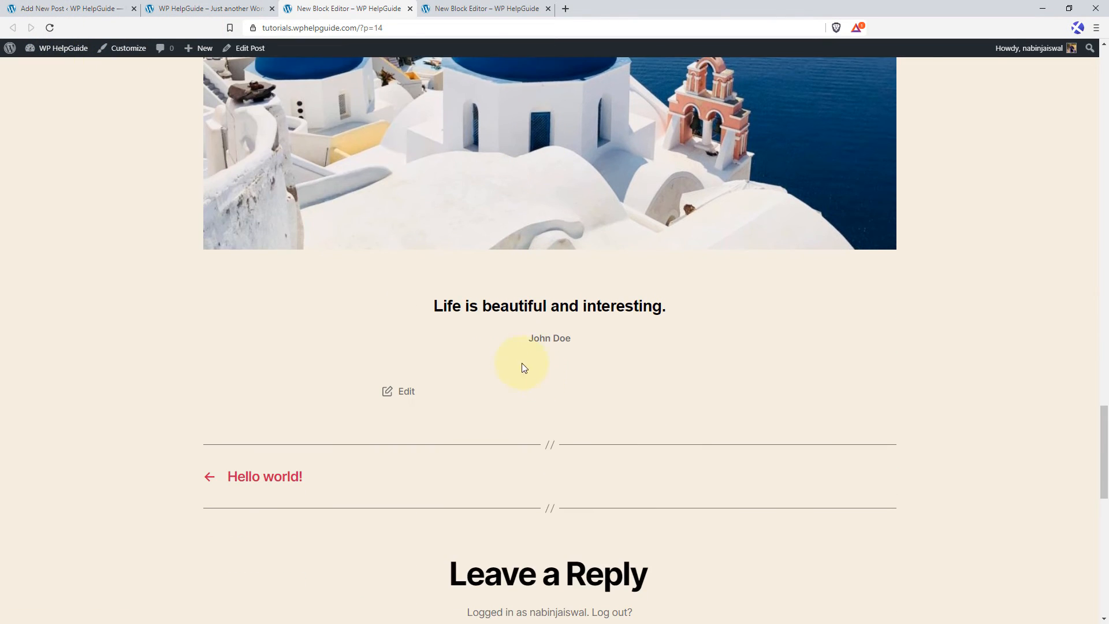
pyautogui.moveTo(433, 305); pyautogui.dragTo(611, 346)
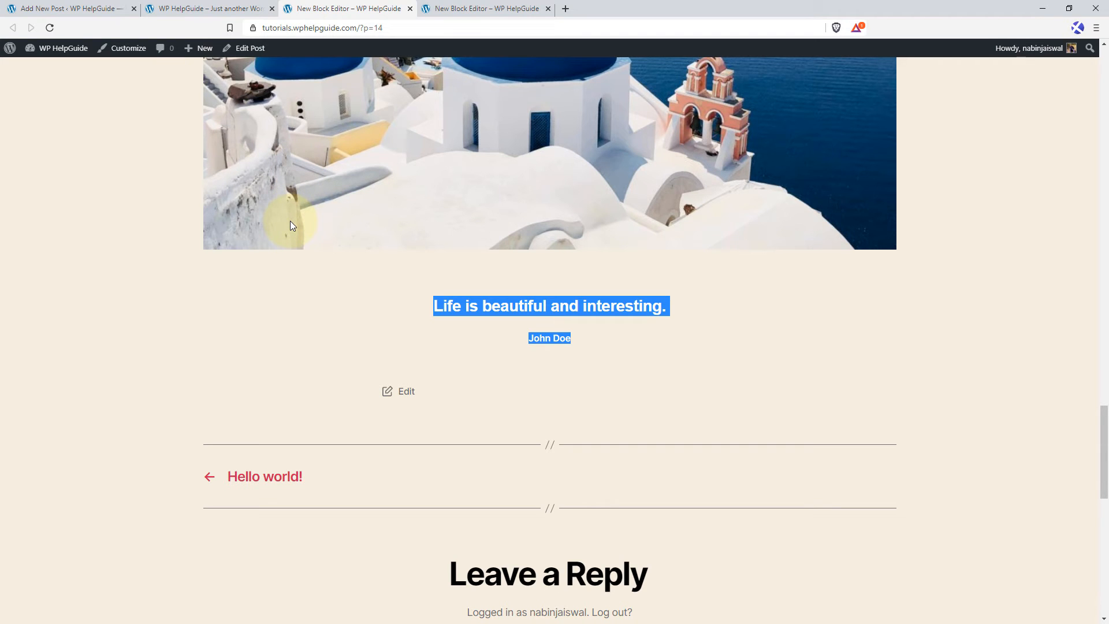
# Return to the post editor and insert a Buttons block below the quote, finding it by searching for "button".
pyautogui.click(56, 3)
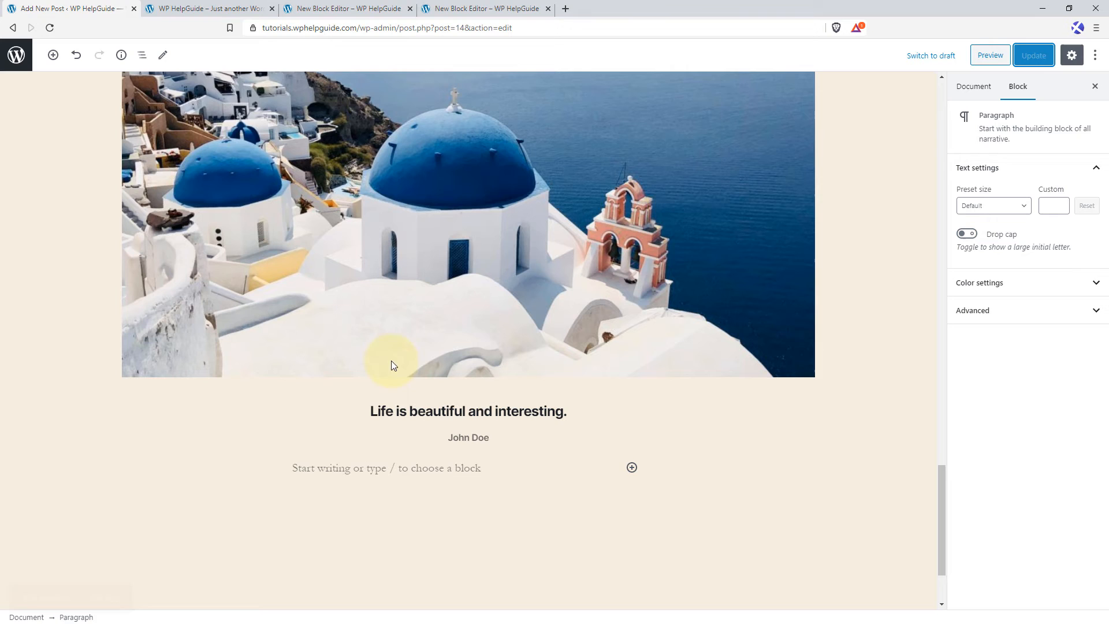
pyautogui.scroll(-1, 384, 420)
pyautogui.click(373, 408)
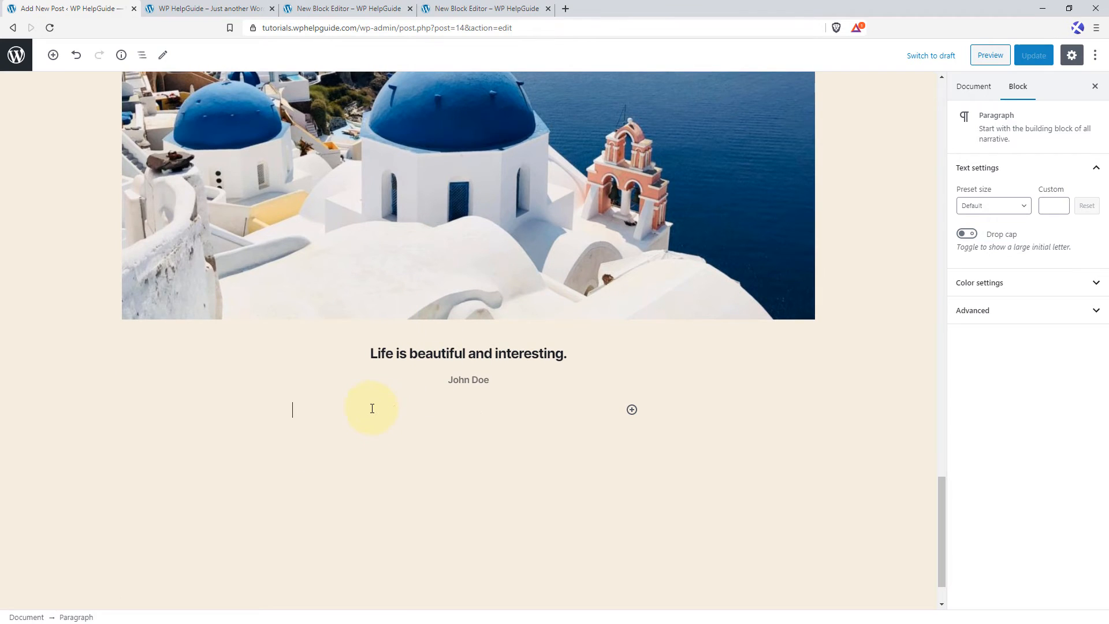
pyautogui.click(632, 410)
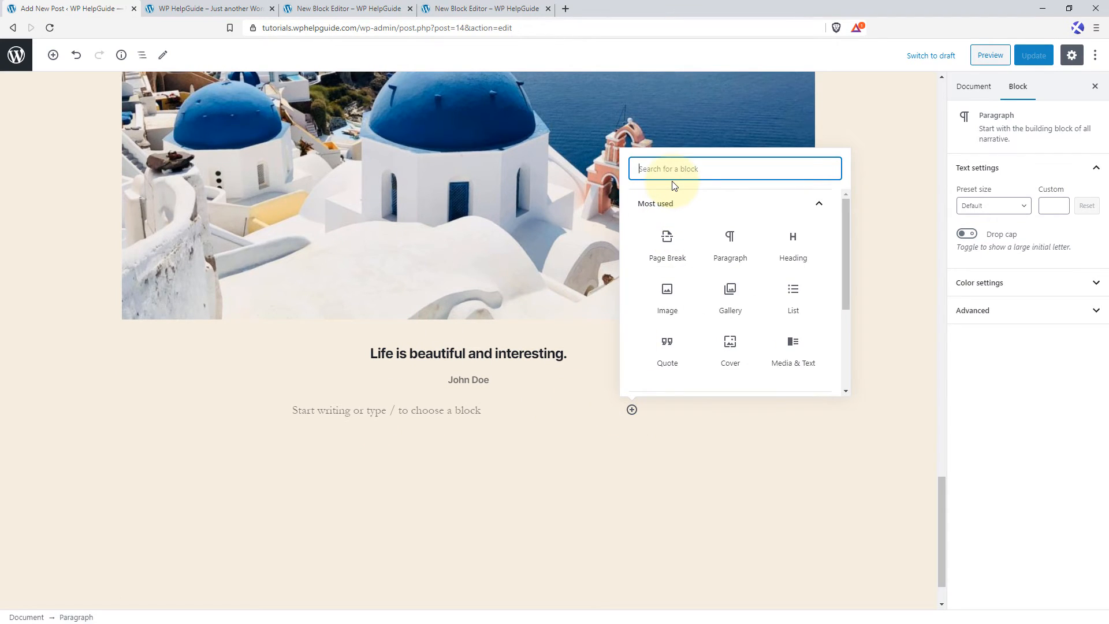
pyautogui.write('button')
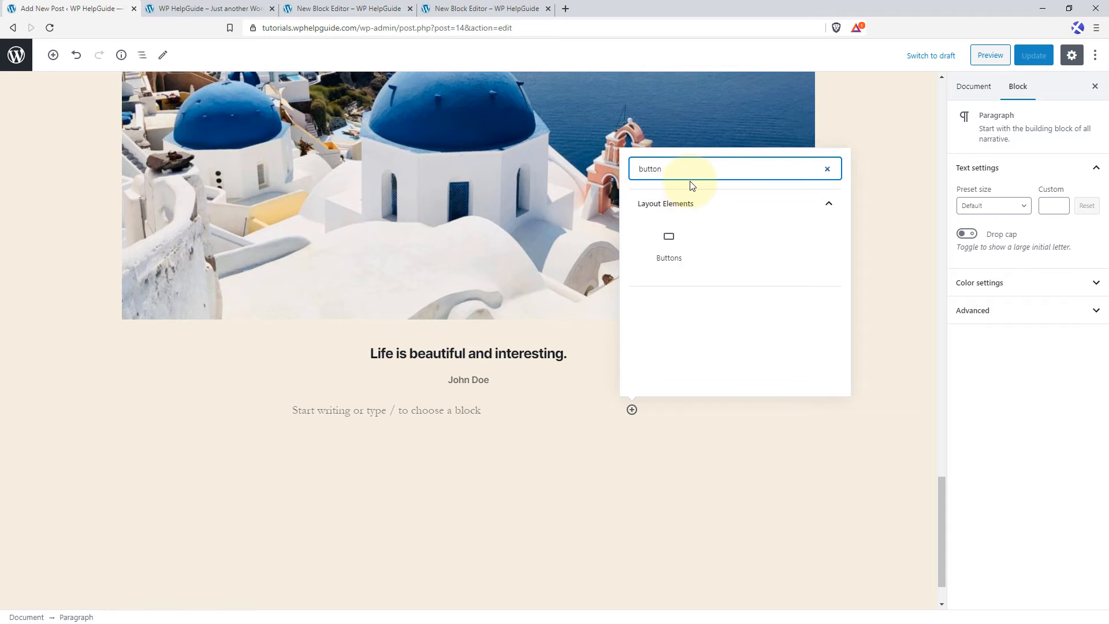
pyautogui.click(669, 242)
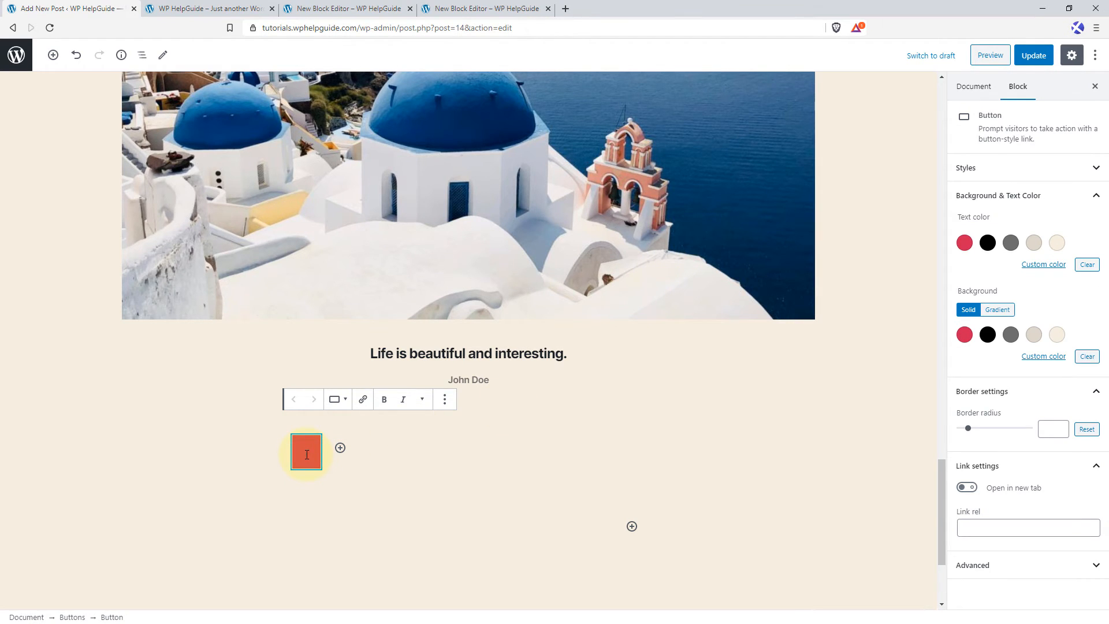
# Label the new button "BUY NOW" and change its block style to Outline.
pyautogui.scroll(-1, 307, 455)
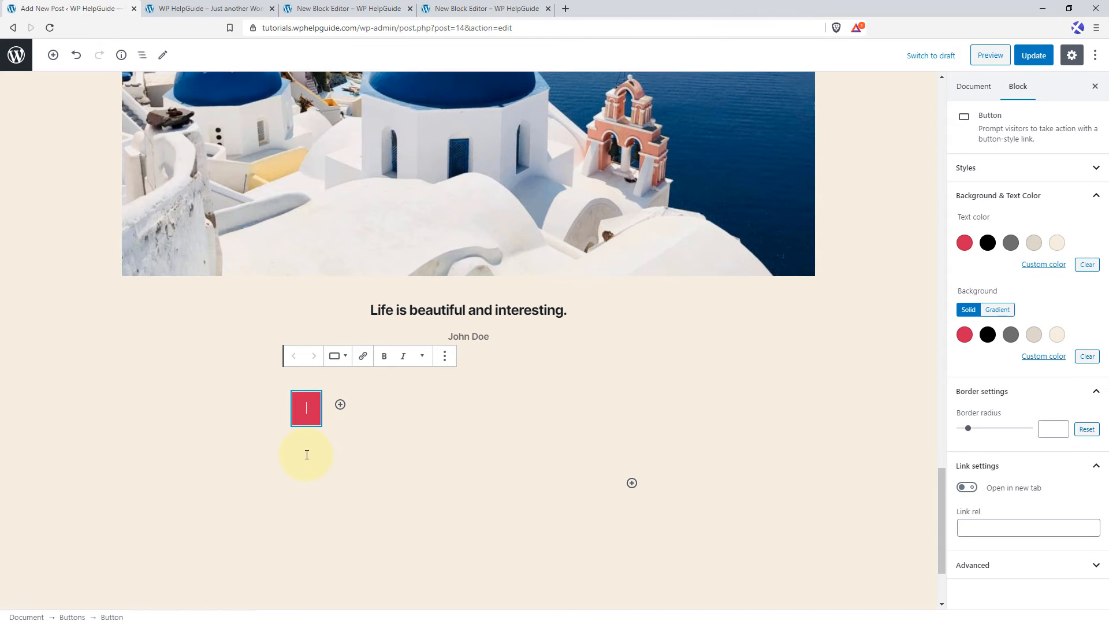
pyautogui.write('BUY NOW')
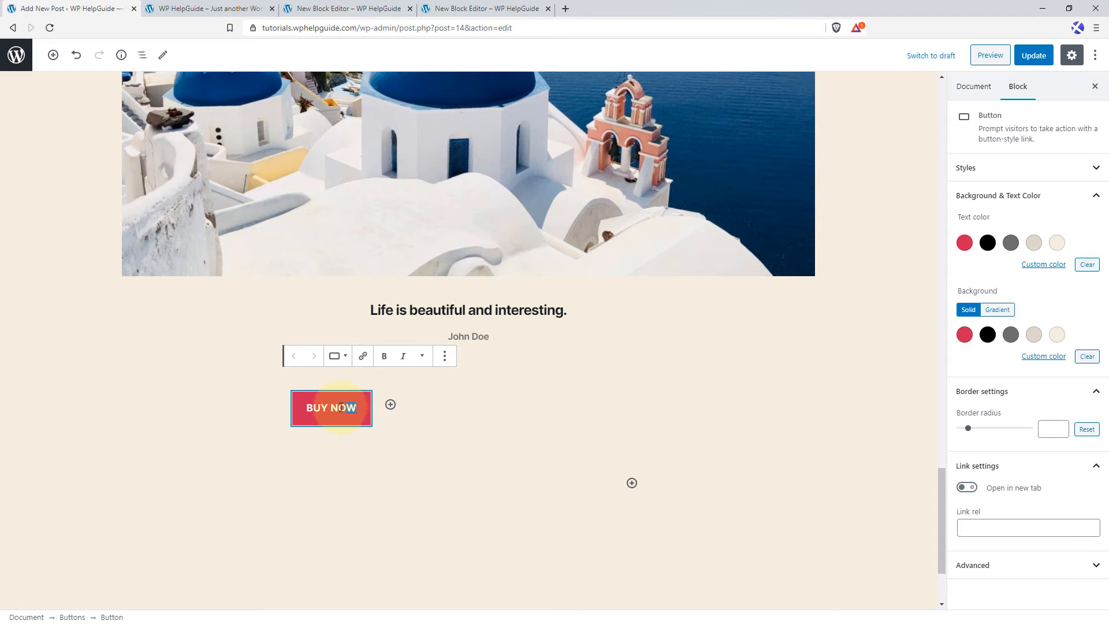
pyautogui.moveTo(357, 407); pyautogui.dragTo(304, 405)
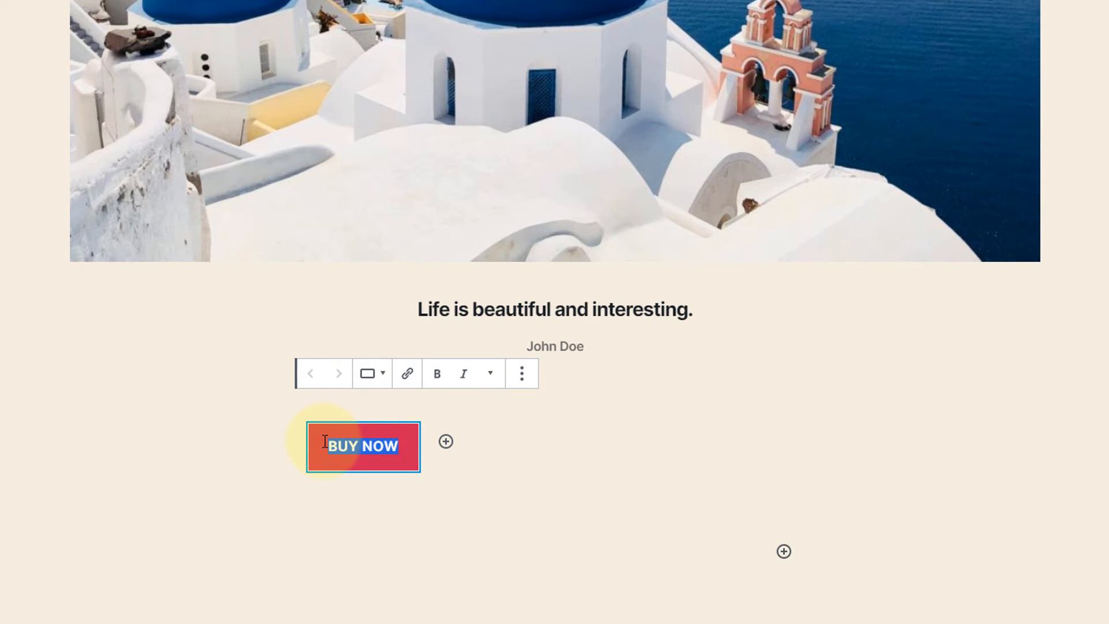
pyautogui.click(376, 377)
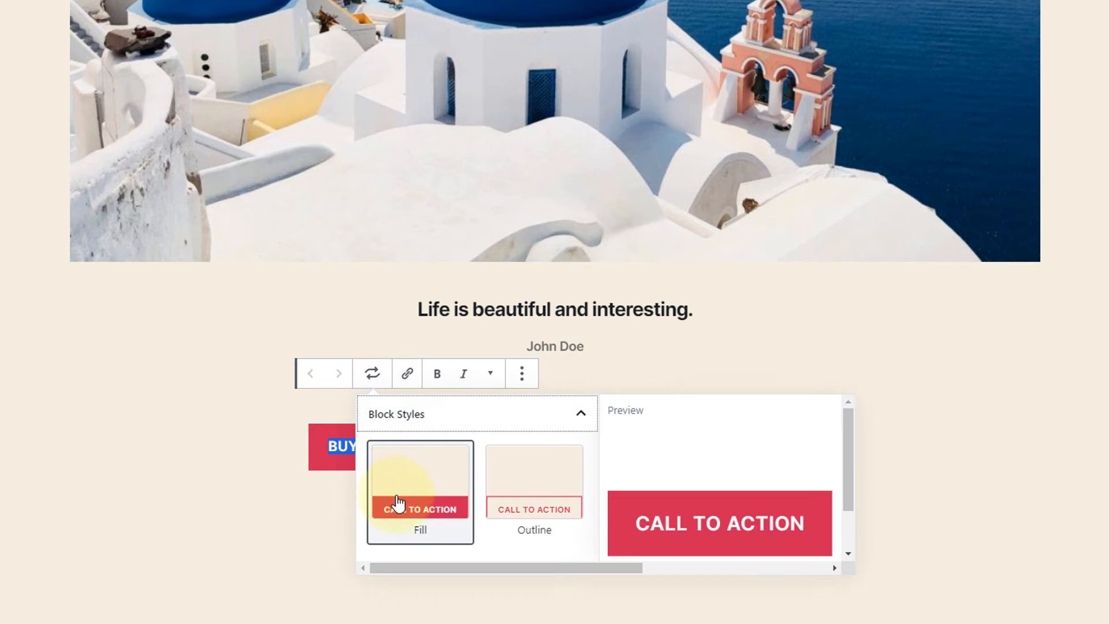
pyautogui.click(559, 507)
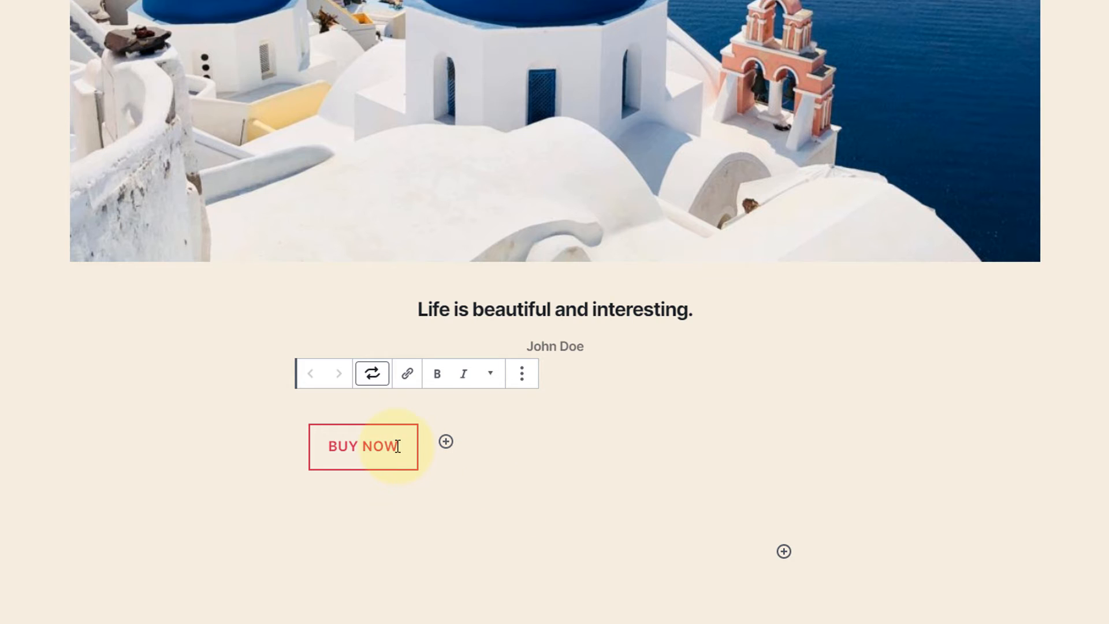
# Make the "BUY NOW" button text bold and italic.
pyautogui.moveTo(403, 445); pyautogui.dragTo(327, 445)
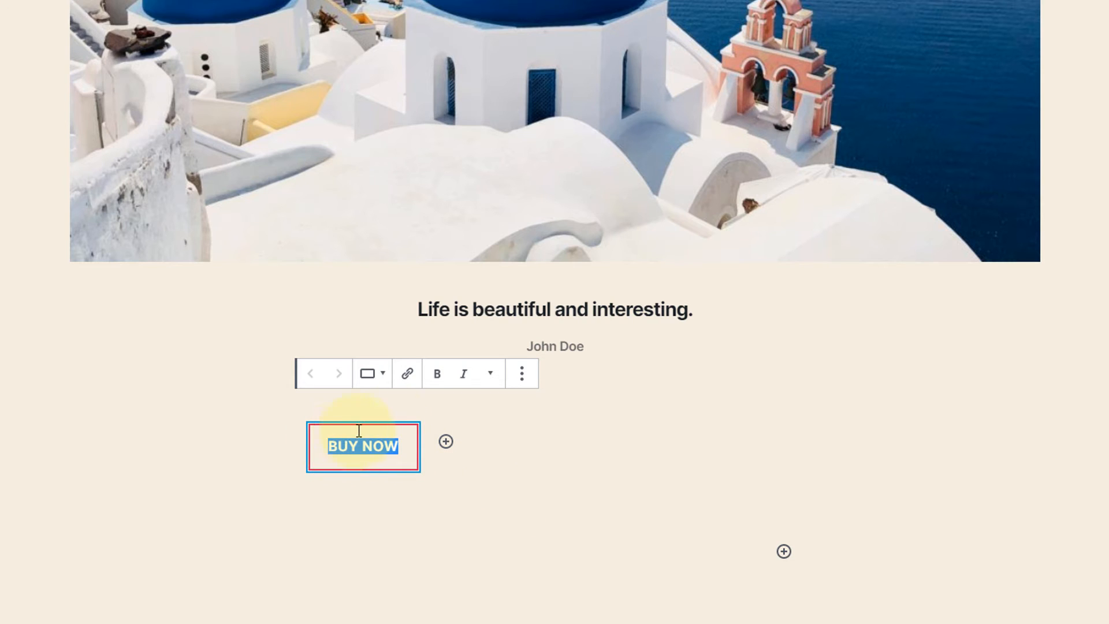
pyautogui.click(437, 374)
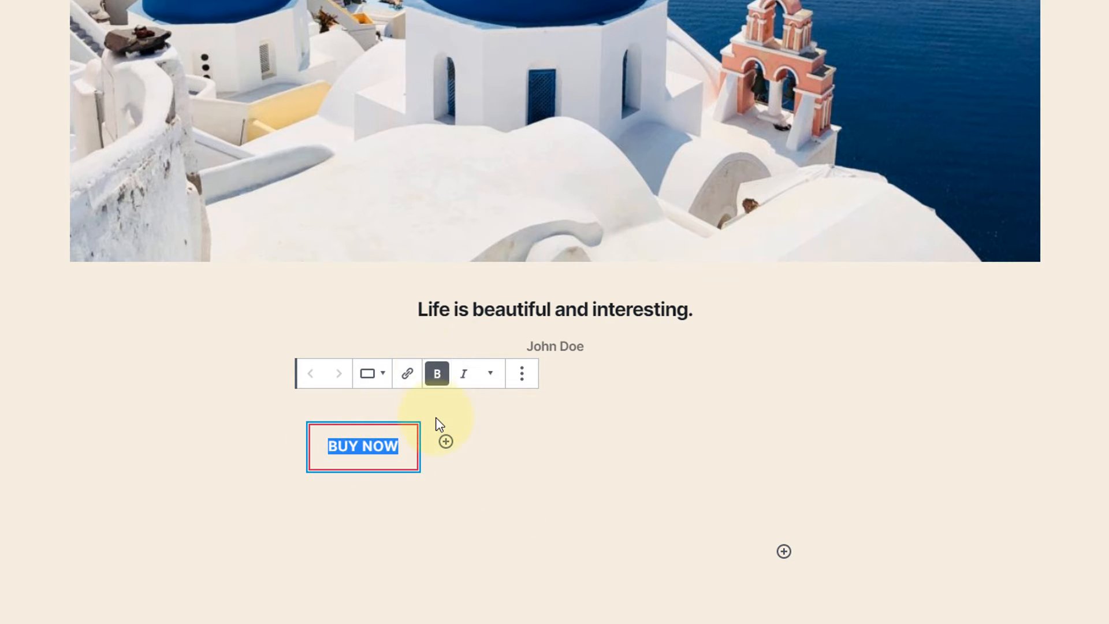
pyautogui.click(462, 377)
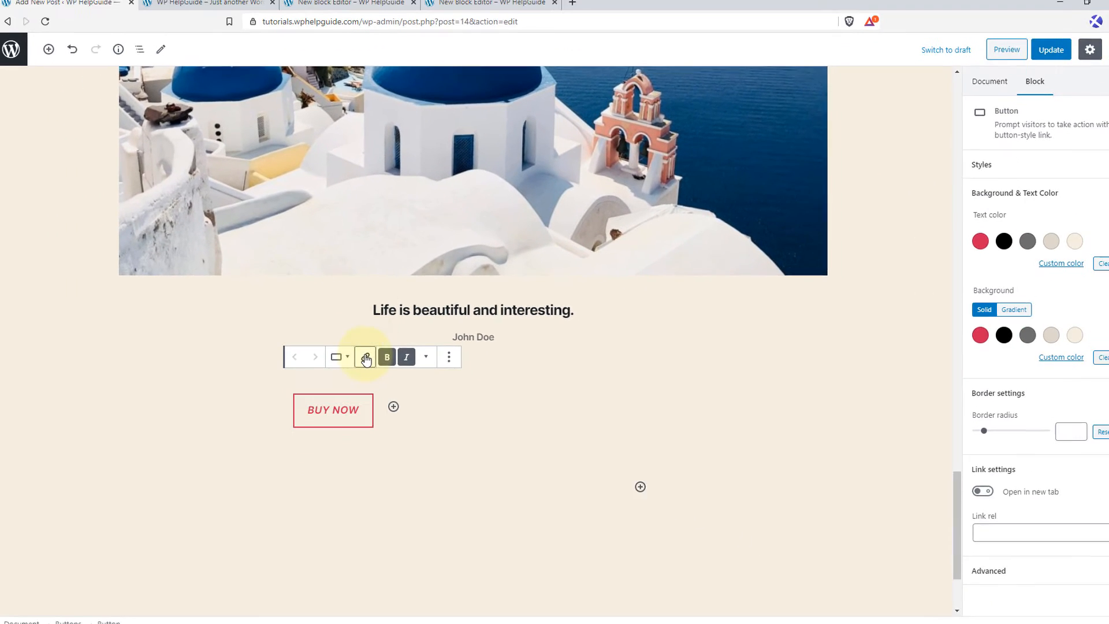
pyautogui.click(366, 359)
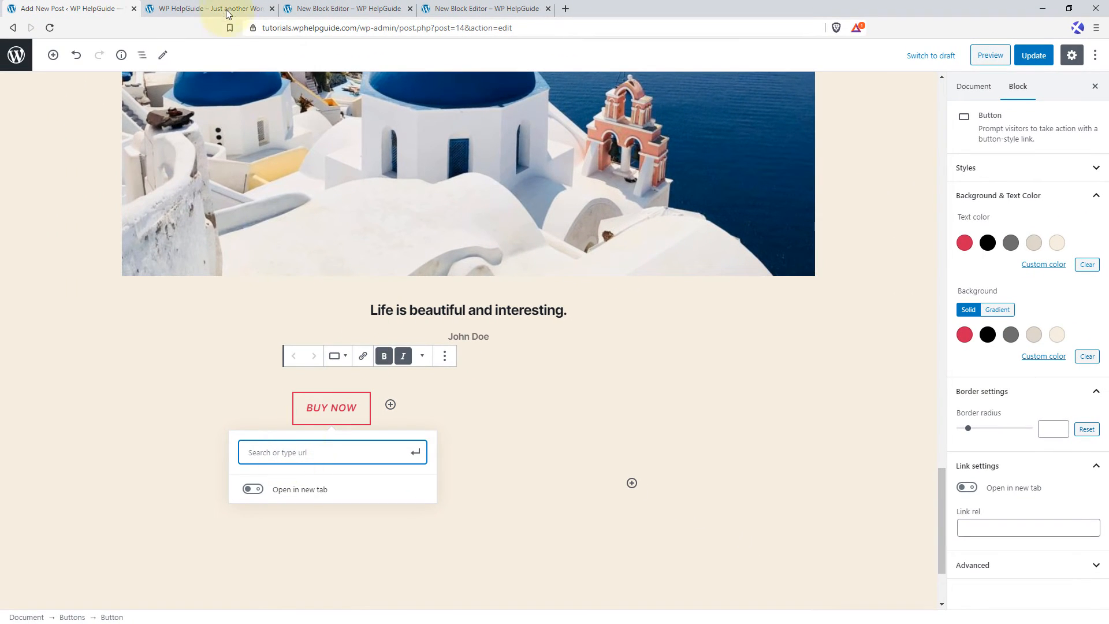
pyautogui.click(220, 5)
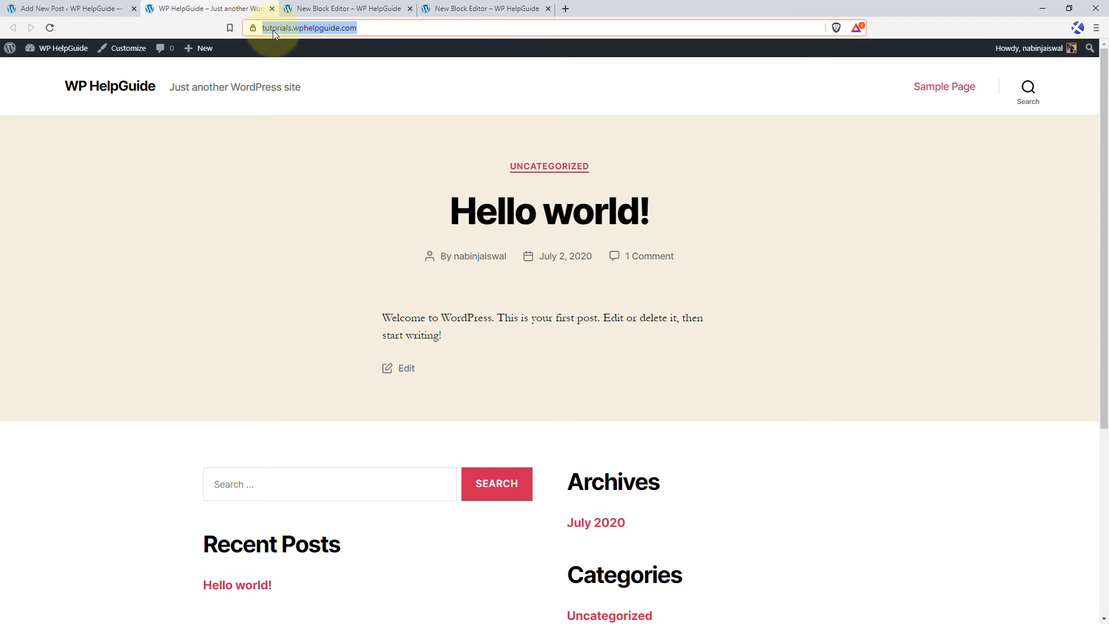
pyautogui.rightClick(273, 30)
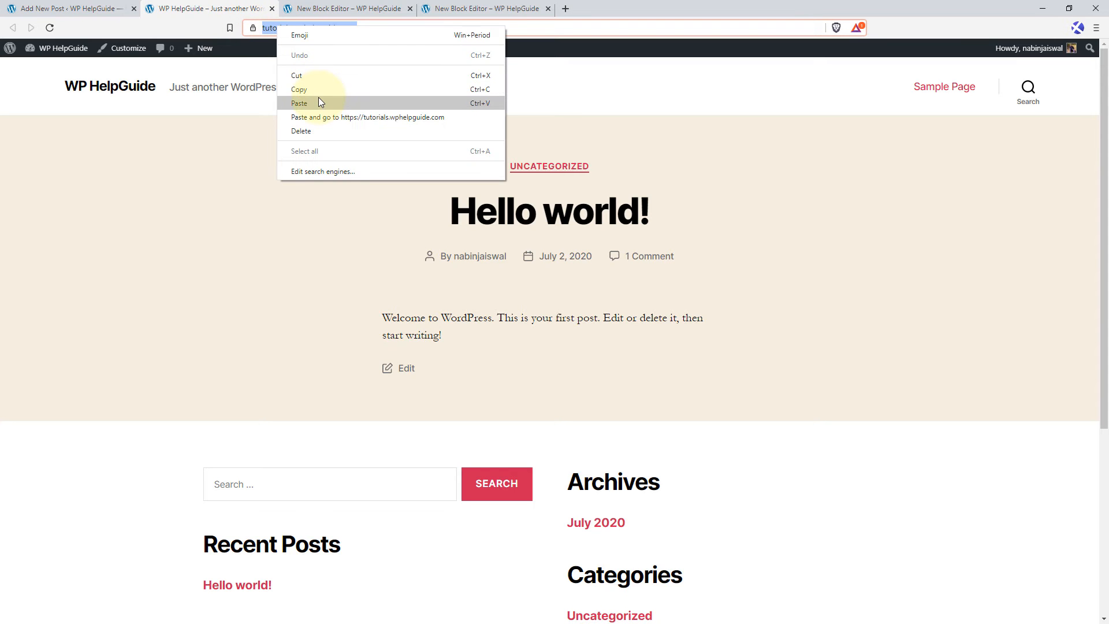
pyautogui.click(321, 88)
pyautogui.click(26, 4)
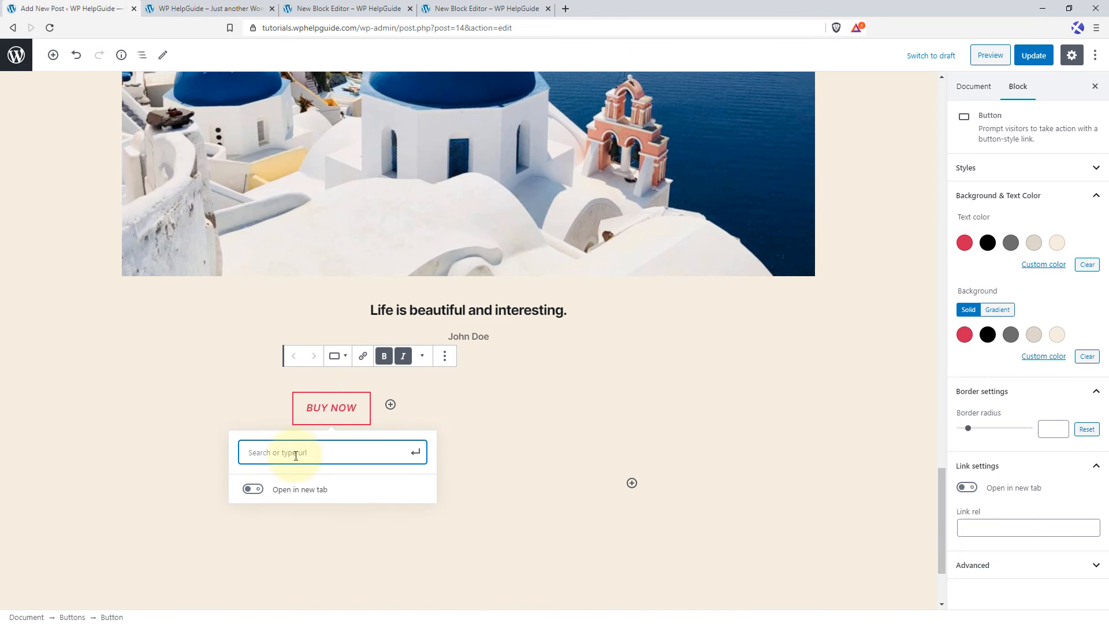
pyautogui.rightClick(260, 453)
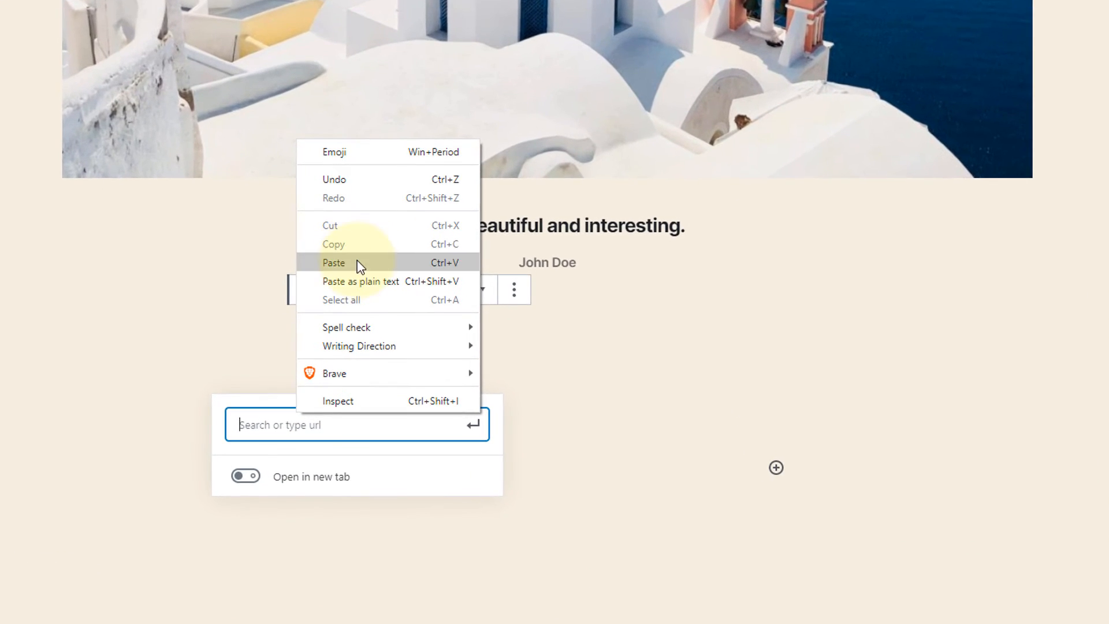
pyautogui.click(293, 339)
pyautogui.click(241, 537)
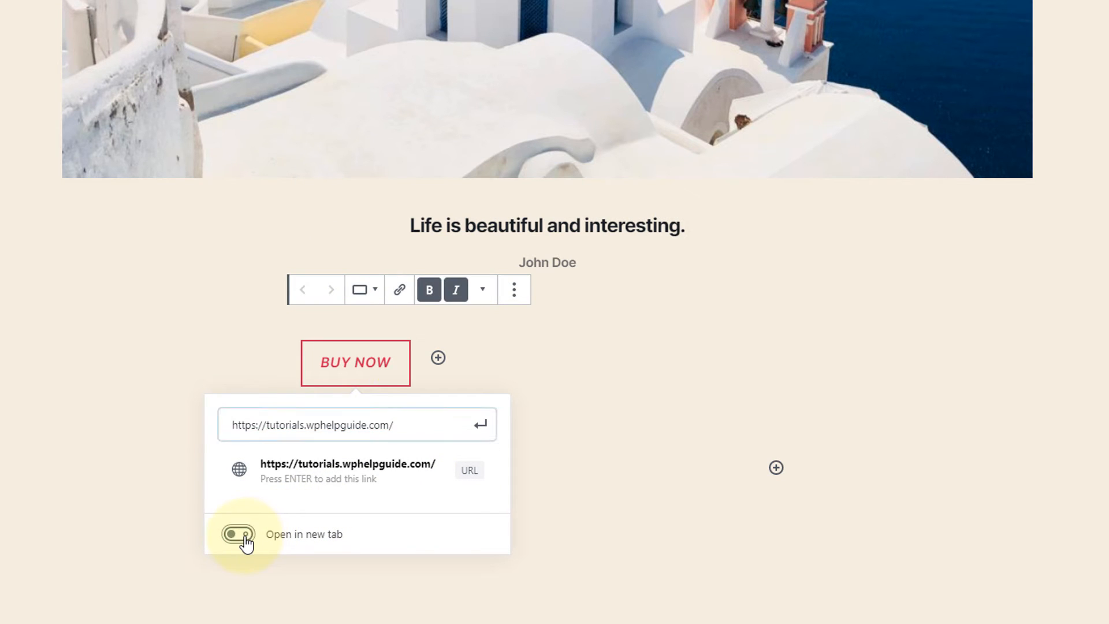
pyautogui.click(481, 425)
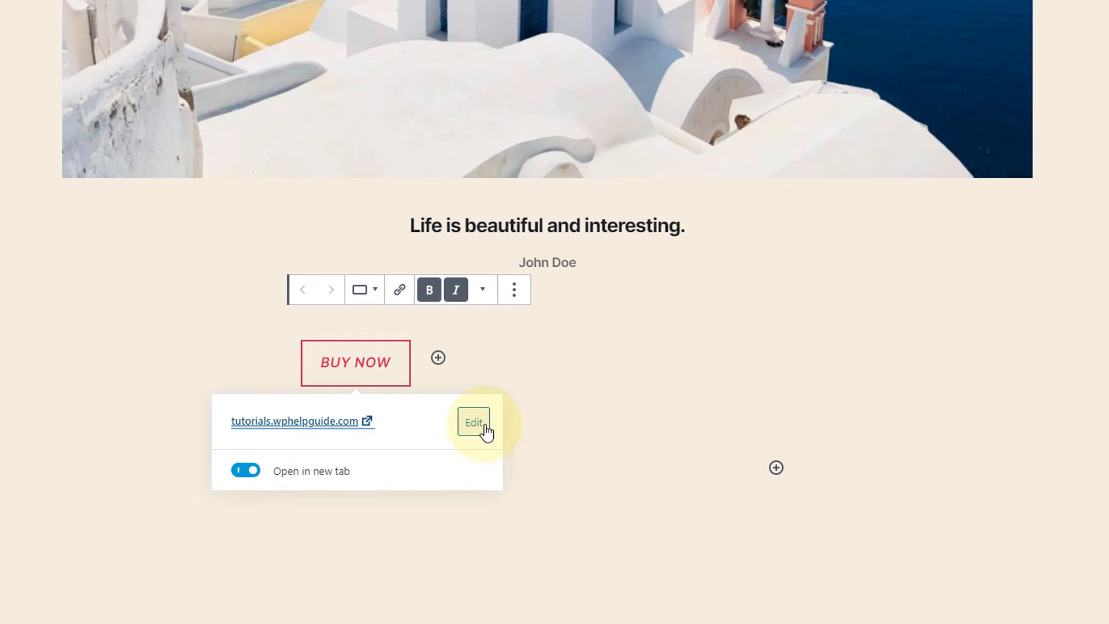
# Try black (Primary) text on a solid red background for the "BUY NOW" button.
pyautogui.click(485, 290)
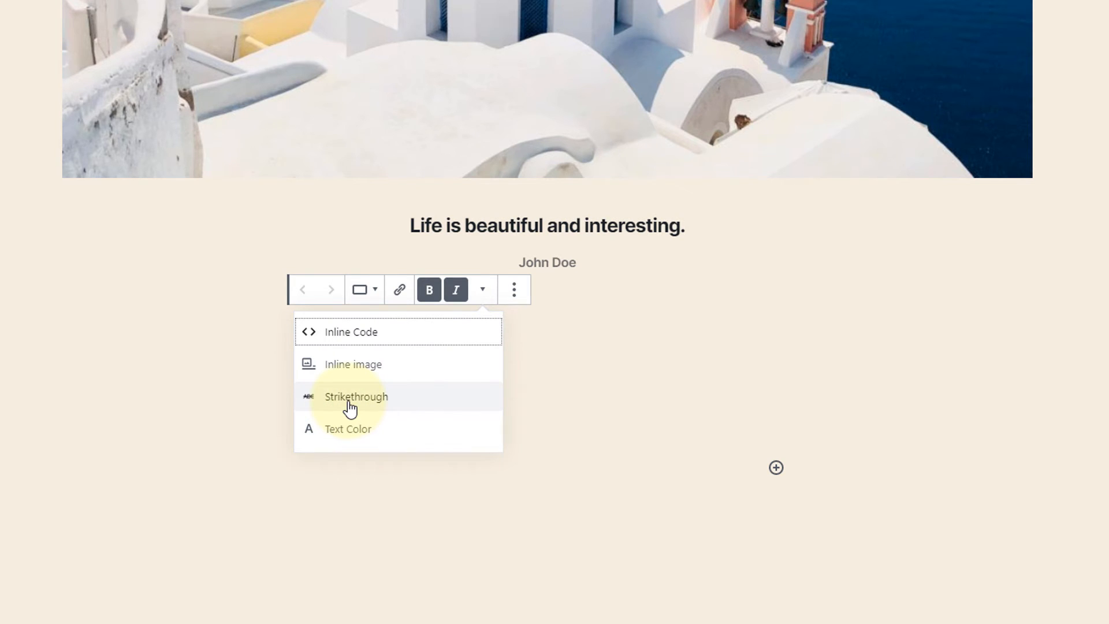
pyautogui.click(590, 362)
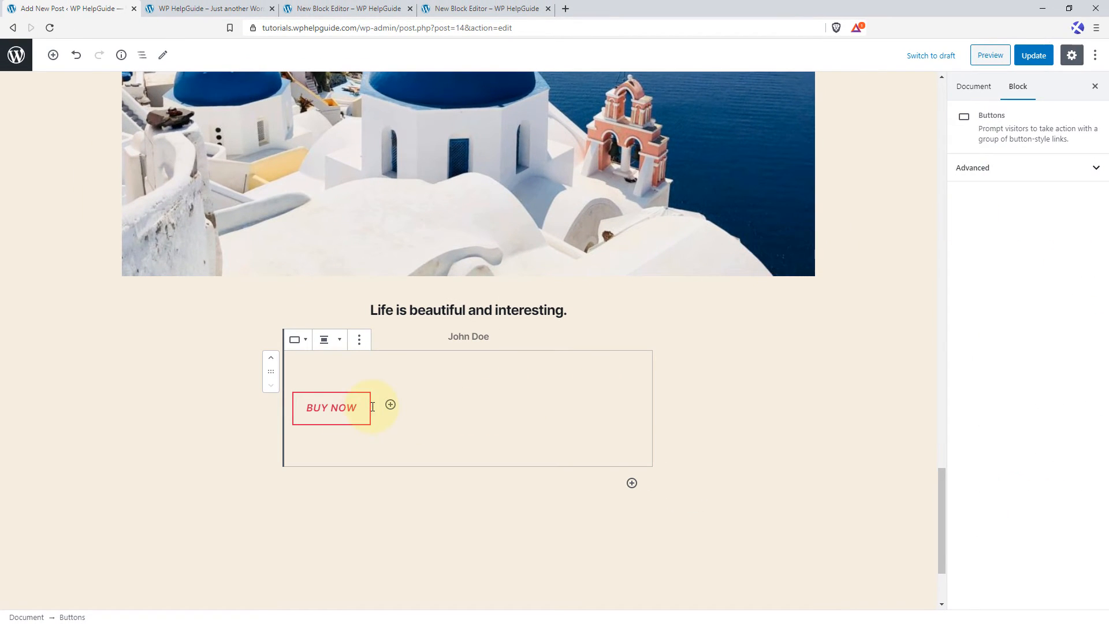
pyautogui.click(332, 408)
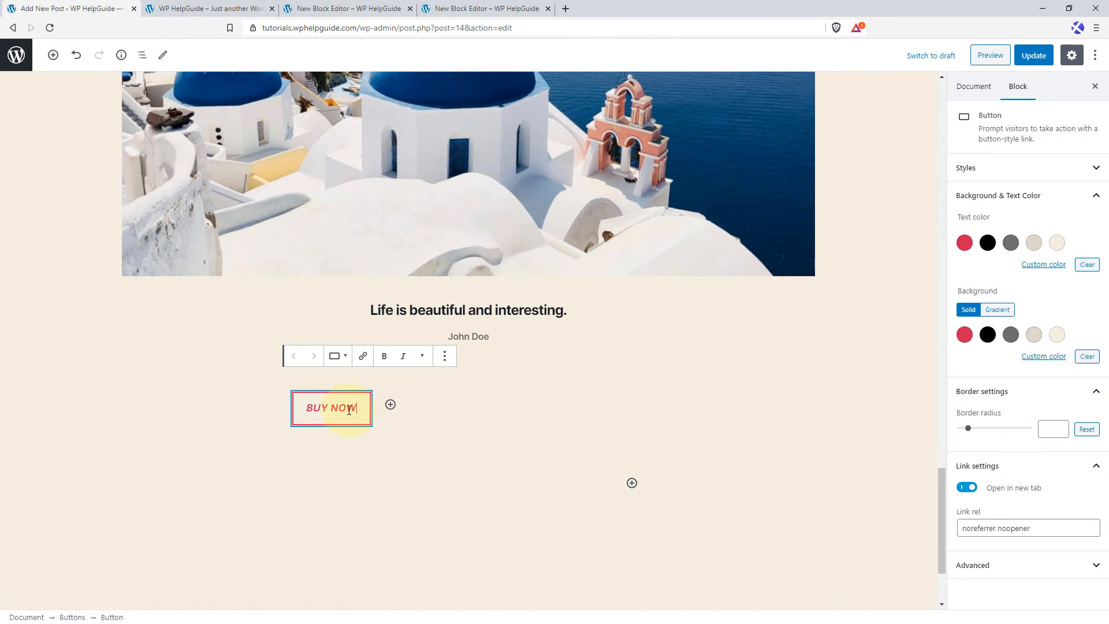
pyautogui.click(1093, 168)
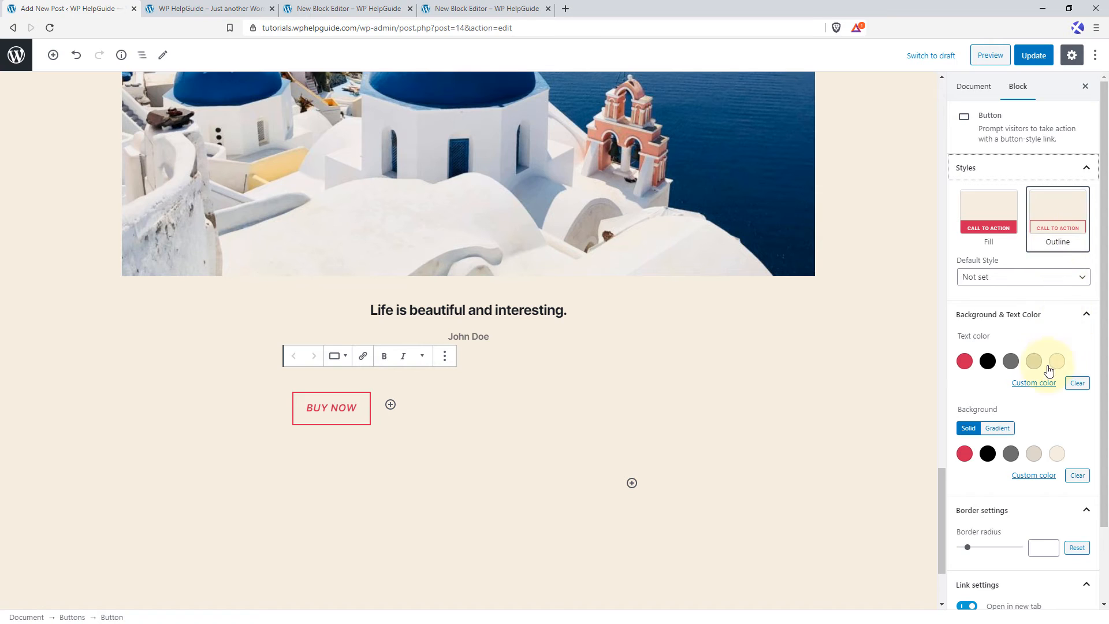
pyautogui.scroll(-1, 1044, 371)
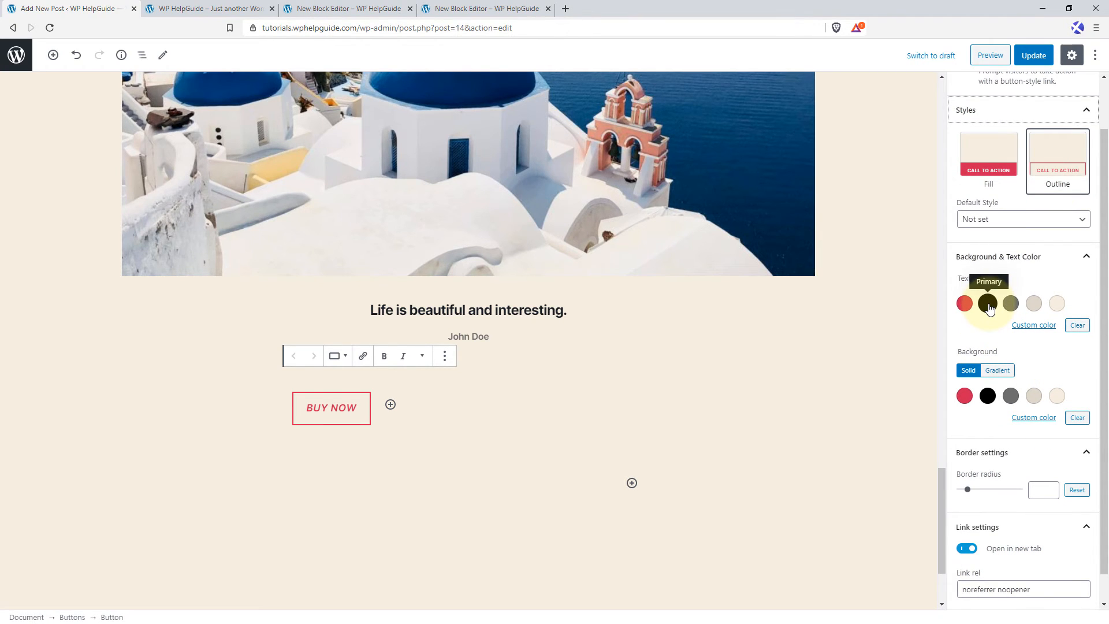
pyautogui.click(988, 305)
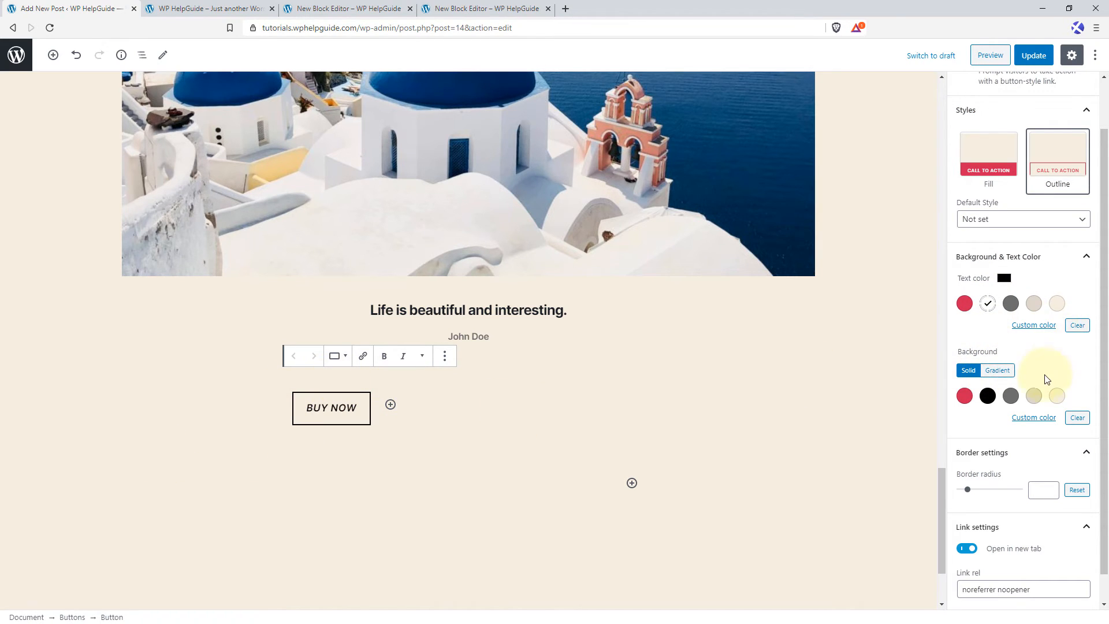
pyautogui.scroll(-1, 1047, 377)
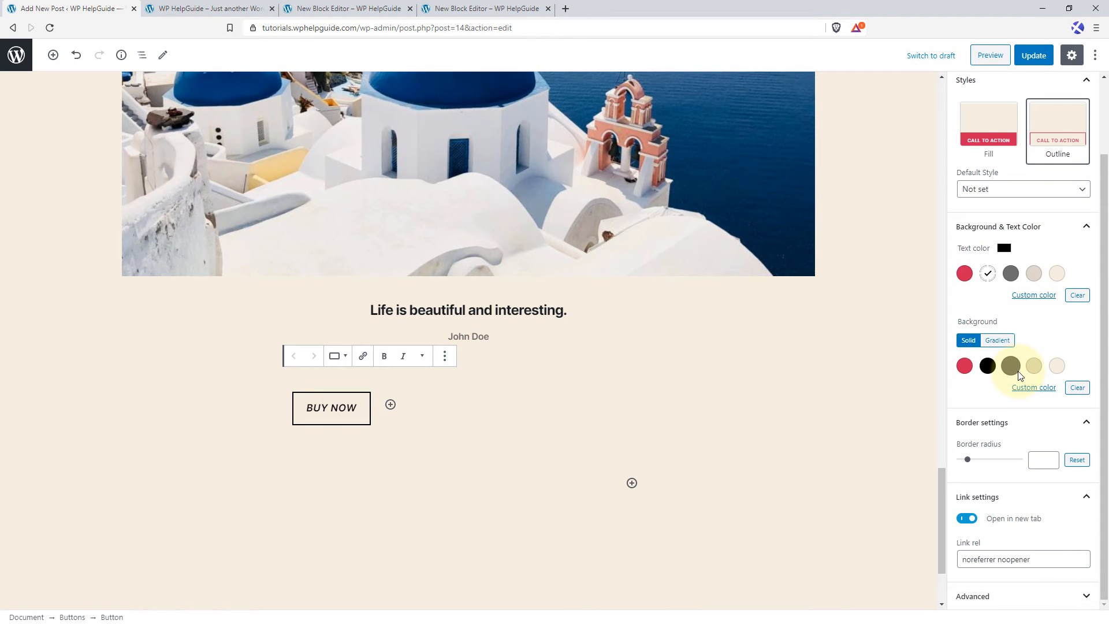
pyautogui.click(964, 369)
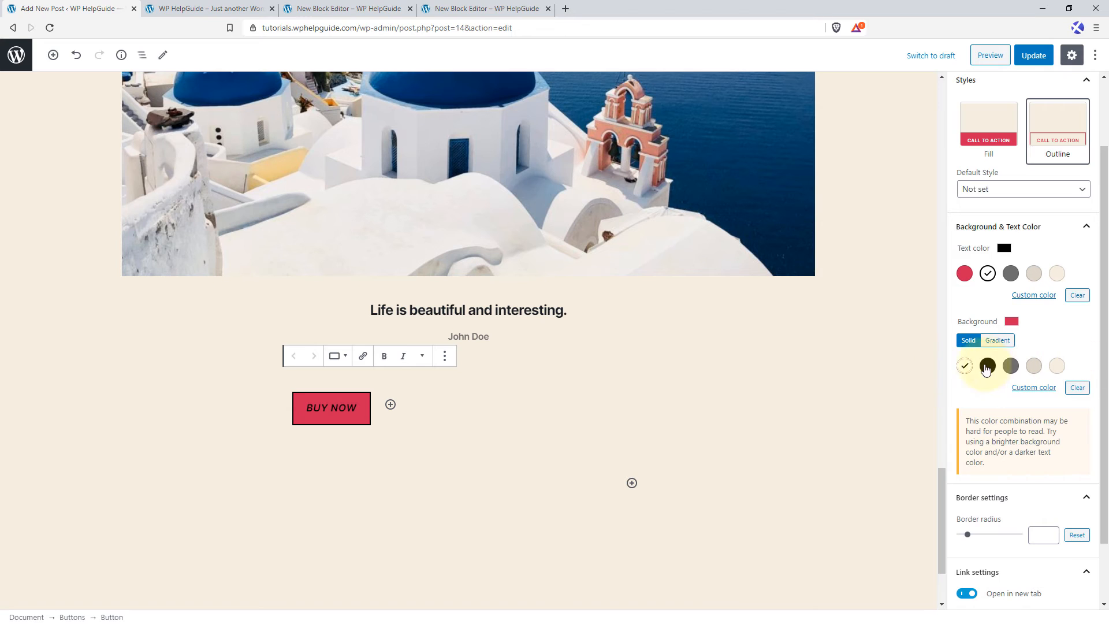
# Give the "BUY NOW" button the "Luminous vivid amber to luminous vivid orange" gradient background and a custom white text color.
pyautogui.click(1005, 342)
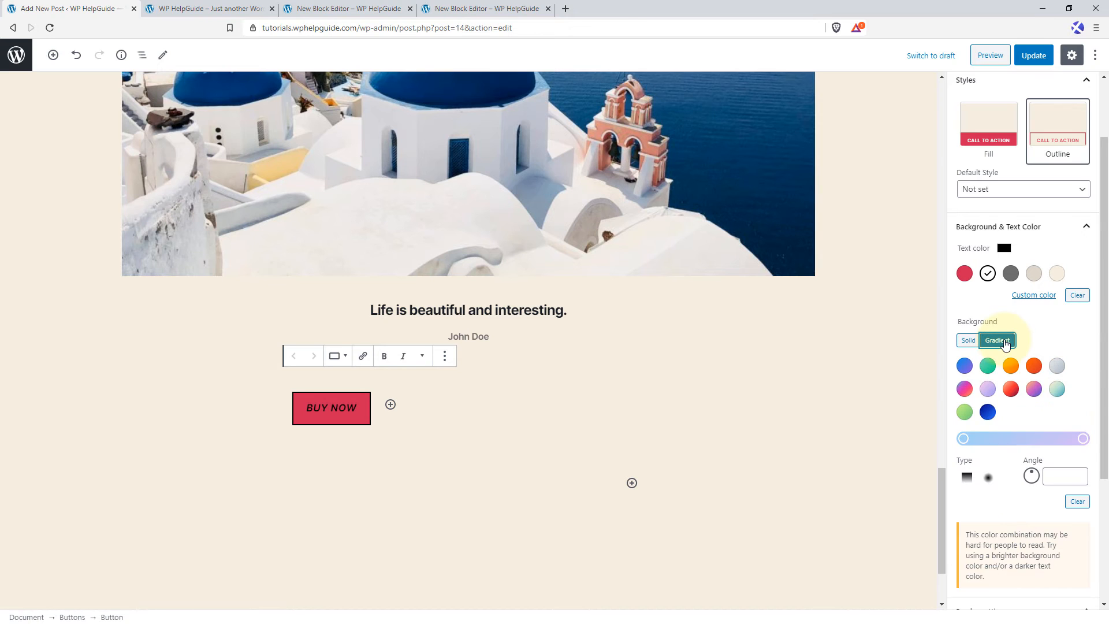
pyautogui.click(1014, 369)
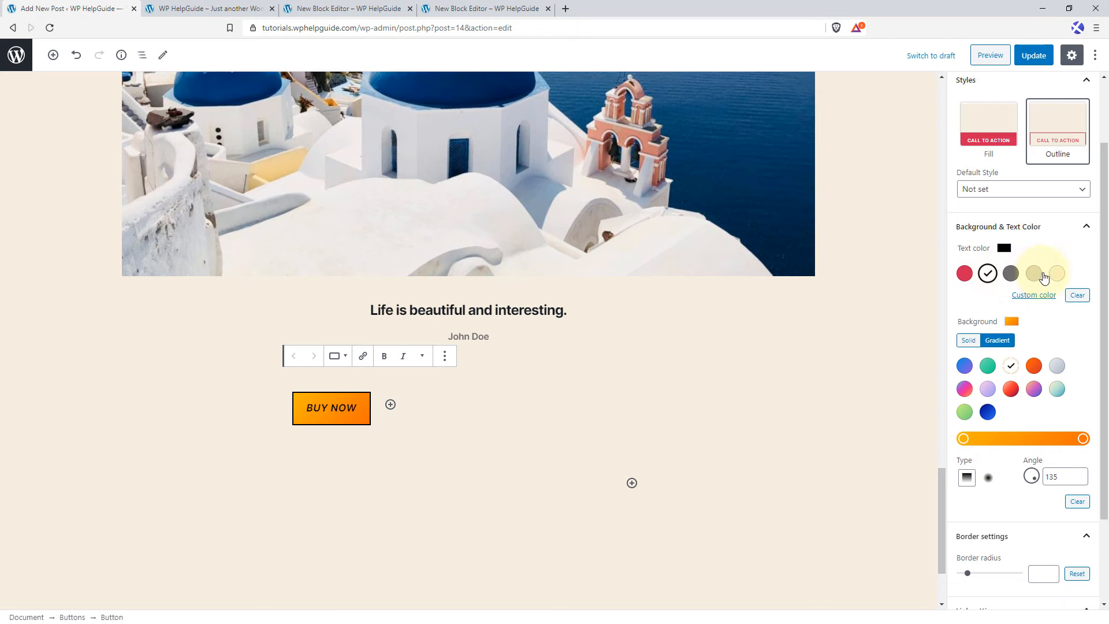
pyautogui.click(1046, 298)
pyautogui.moveTo(1004, 345); pyautogui.dragTo(944, 292)
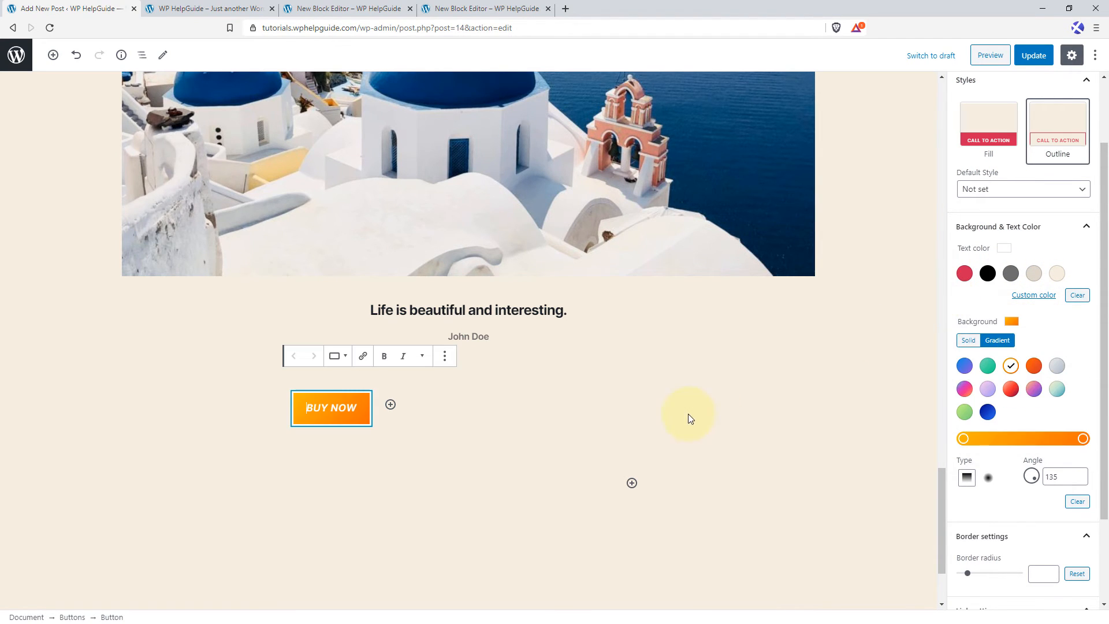
pyautogui.click(619, 400)
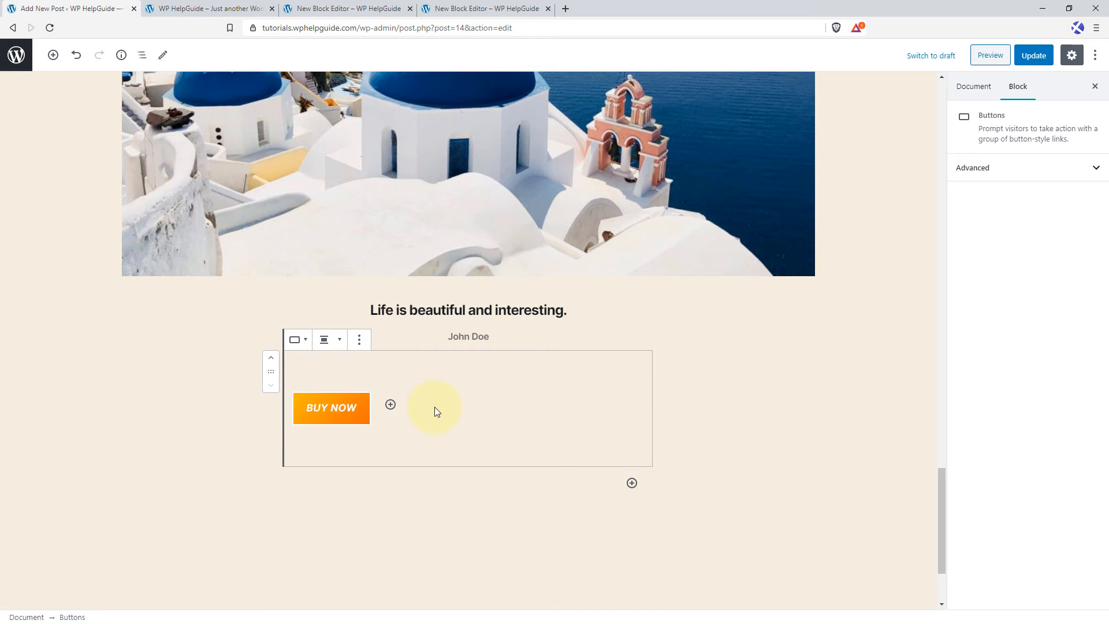
# Set the "BUY NOW" button's border radius to 20 and review its link rel and additional CSS class settings.
pyautogui.click(357, 417)
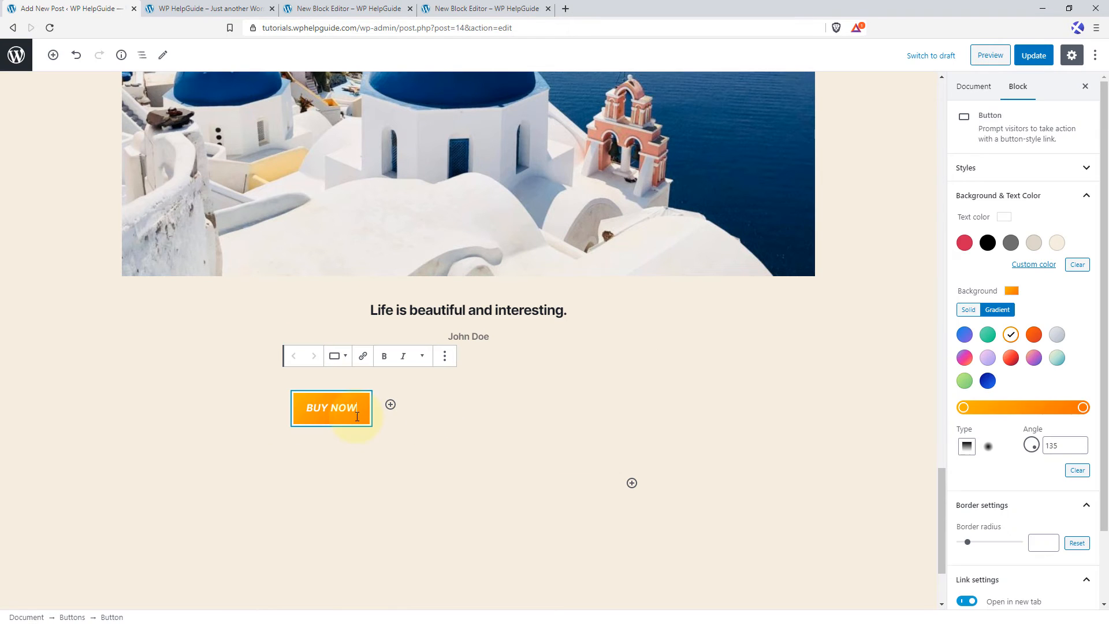
pyautogui.click(1081, 195)
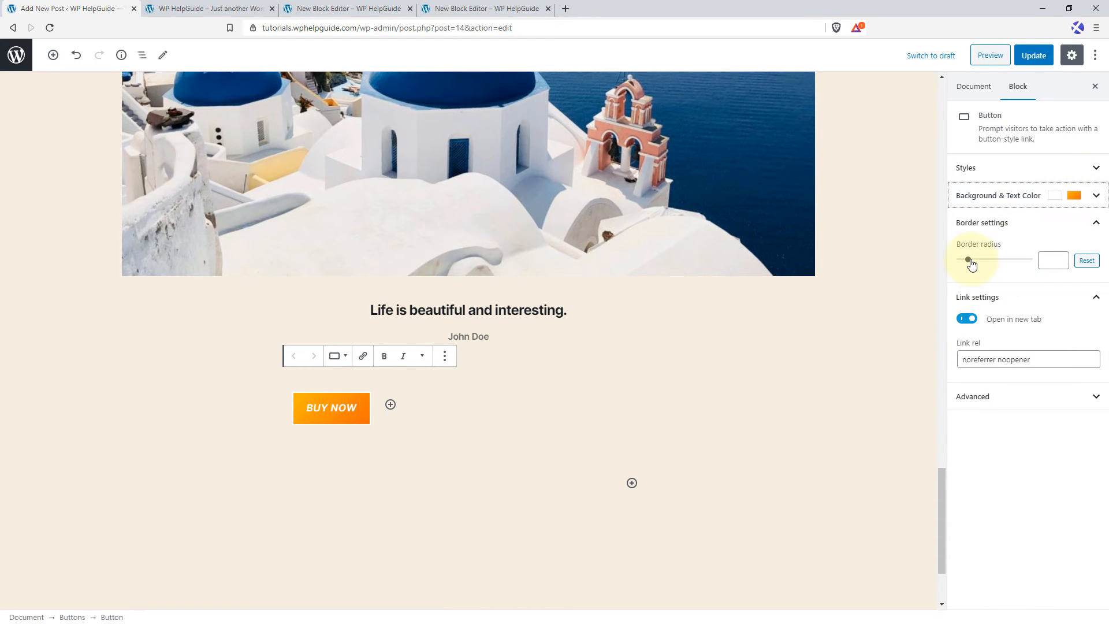
pyautogui.moveTo(969, 261); pyautogui.dragTo(1001, 266)
pyautogui.doubleClick(1046, 260)
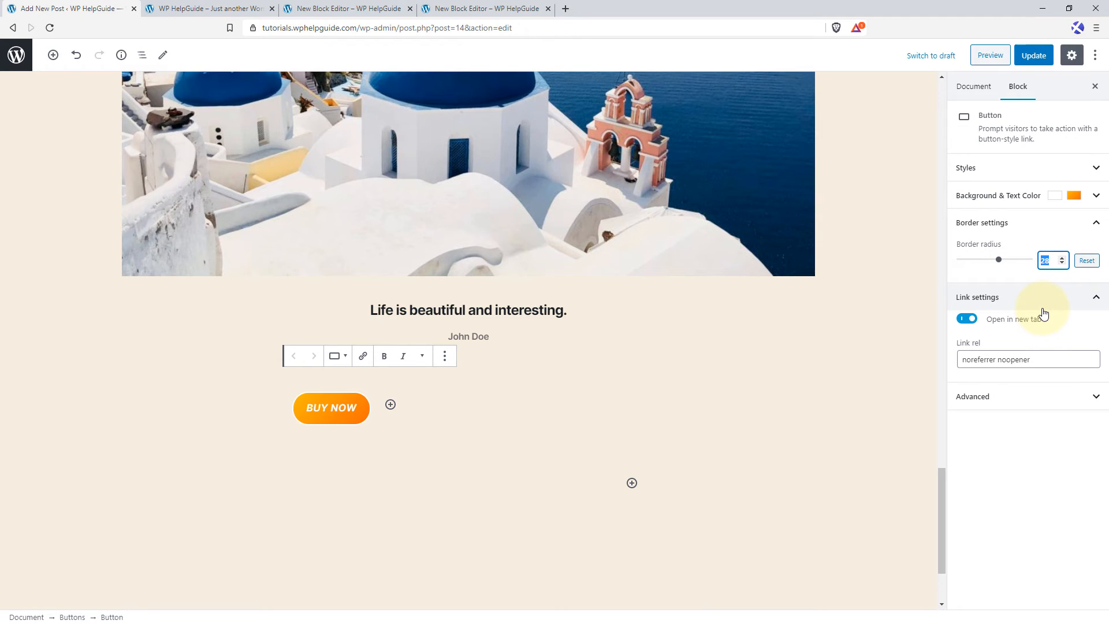
pyautogui.write('20')
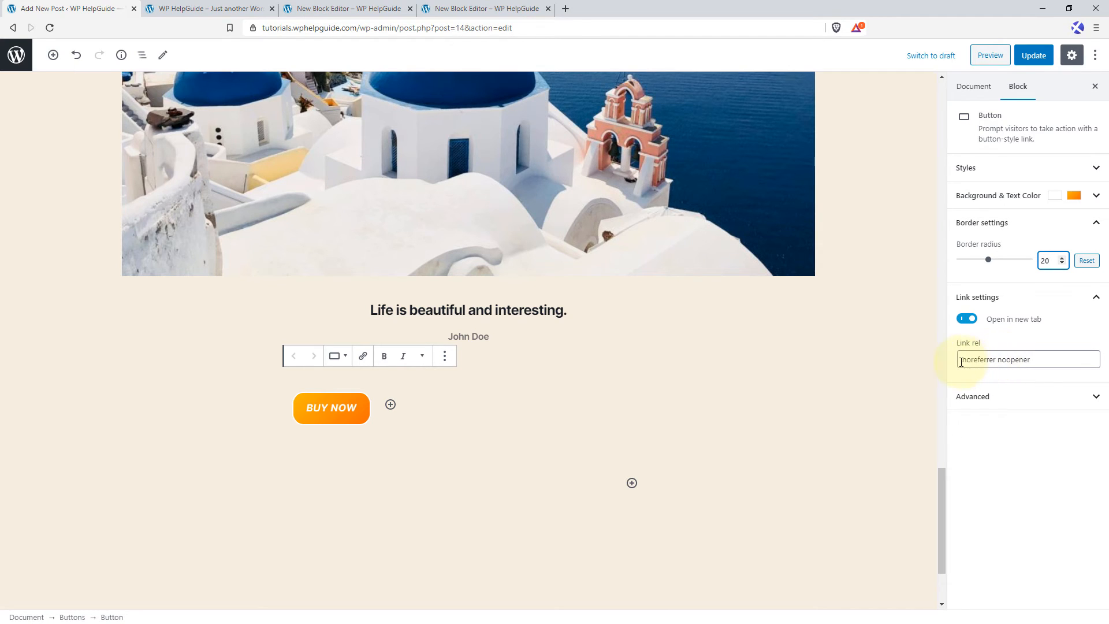
pyautogui.moveTo(962, 362); pyautogui.dragTo(1048, 359)
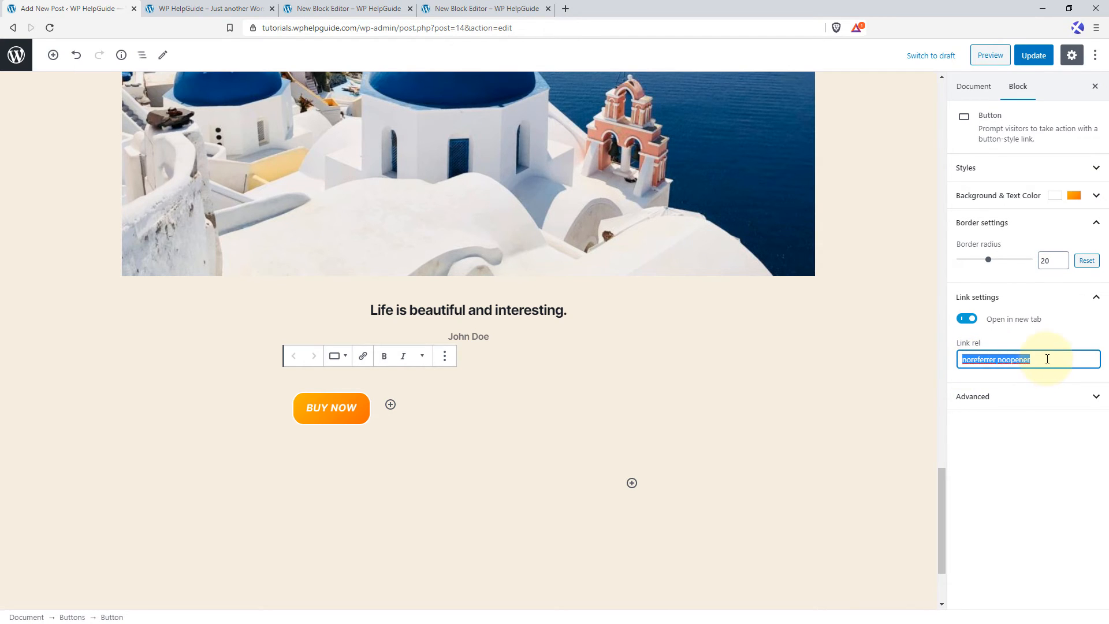
pyautogui.click(1005, 403)
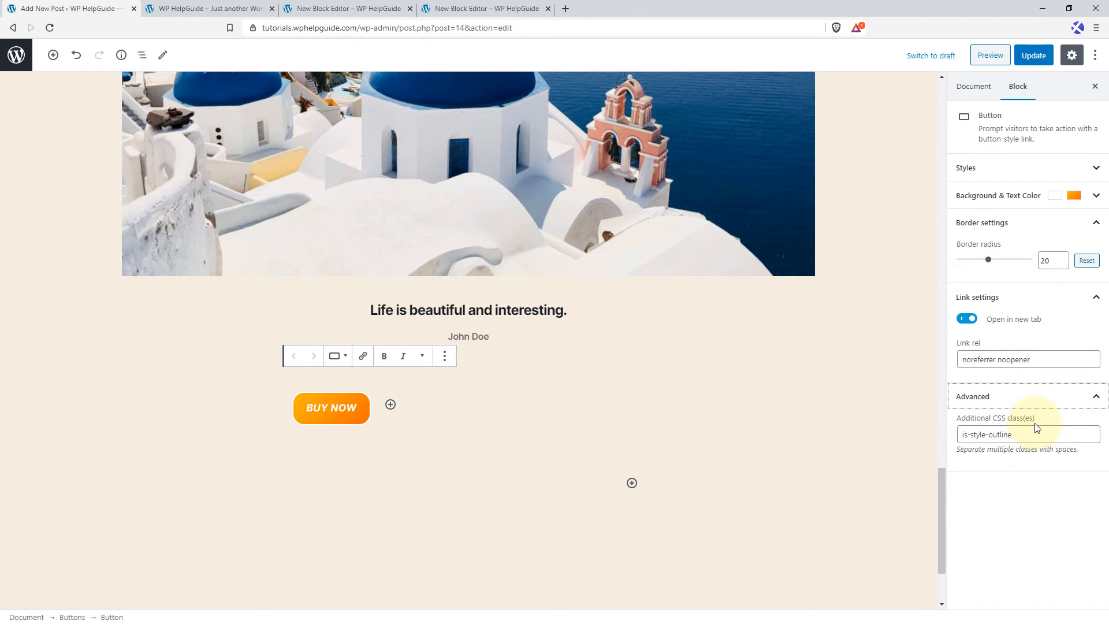
# Add a second button beside "BUY NOW" and label it "DEMO".
pyautogui.click(397, 410)
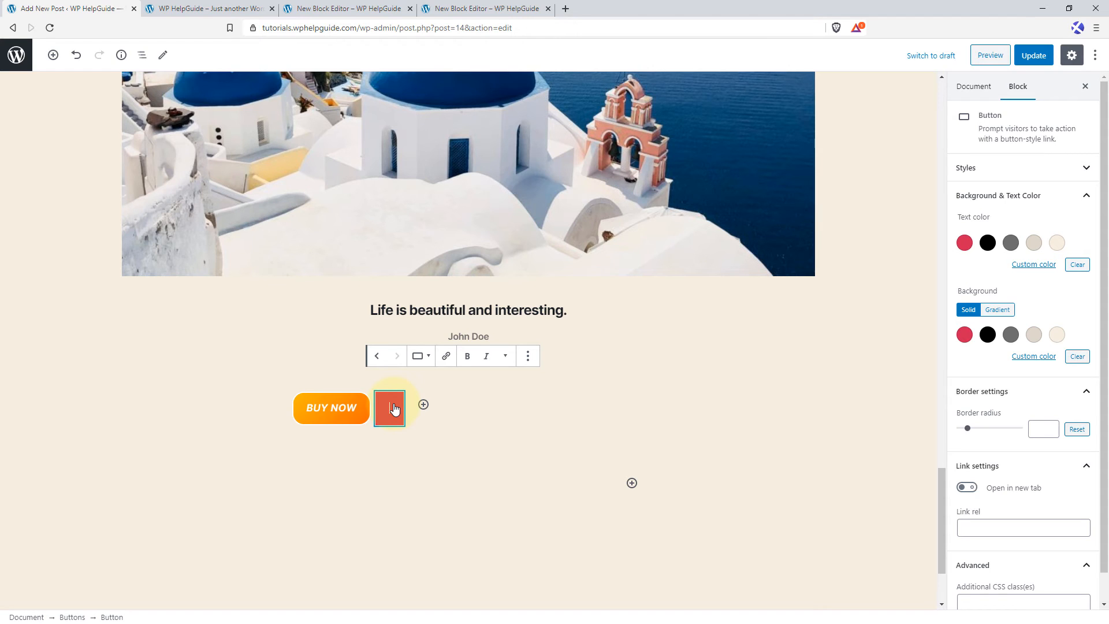
pyautogui.write('DEMO')
pyautogui.click(397, 427)
pyautogui.moveTo(389, 410); pyautogui.dragTo(426, 390)
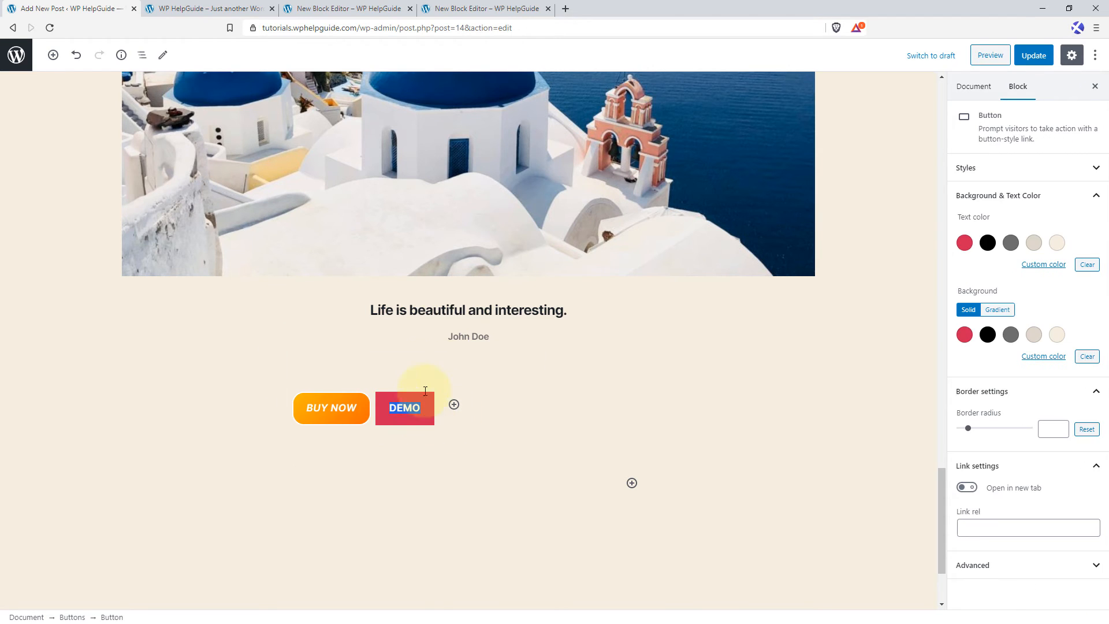
pyautogui.click(446, 356)
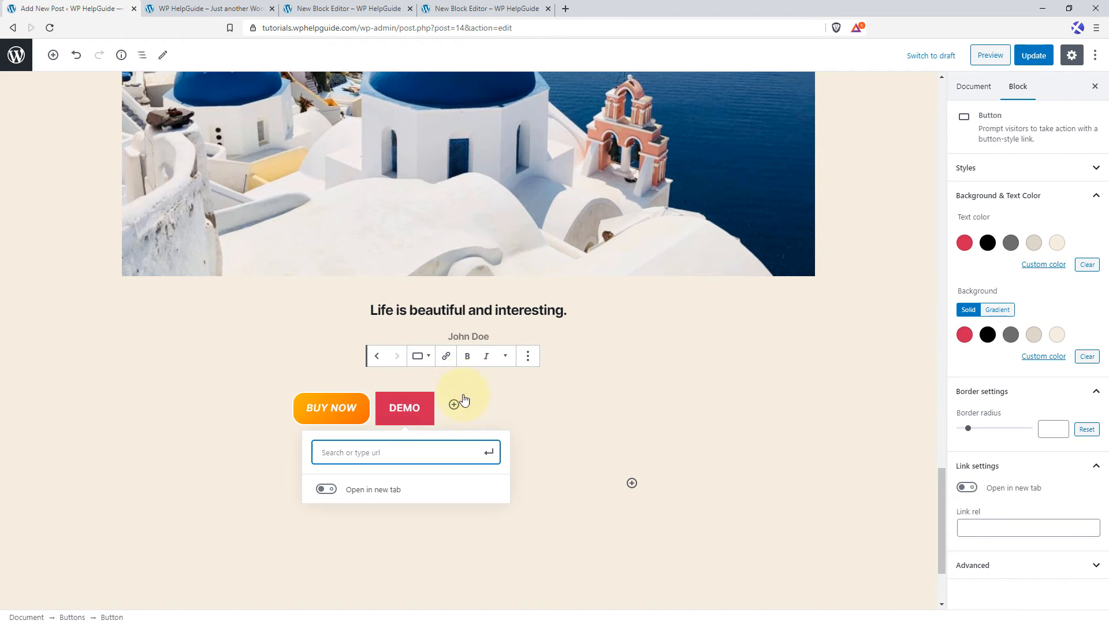
pyautogui.click(208, 8)
pyautogui.click(62, 5)
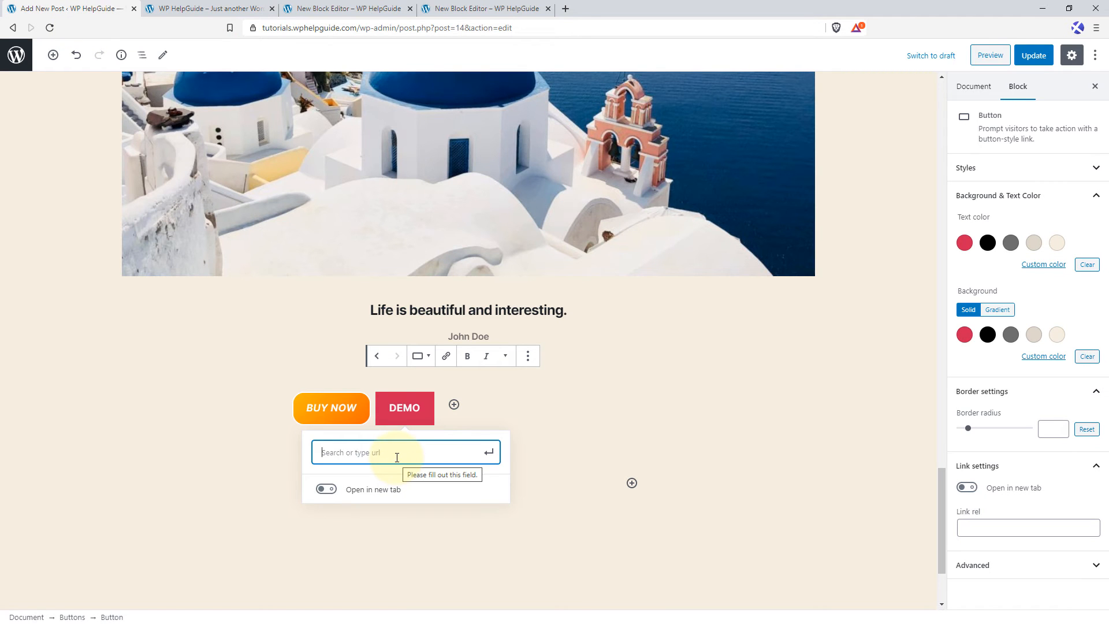
pyautogui.click(397, 457)
pyautogui.write('https://tutorials.wphelpguide.com/')
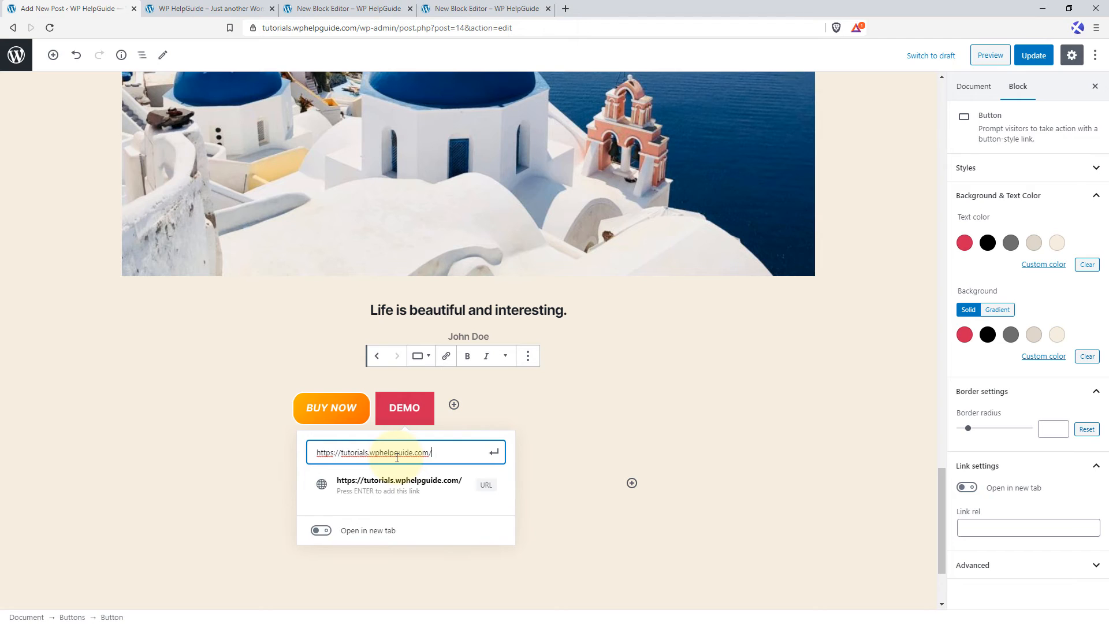
pyautogui.click(493, 457)
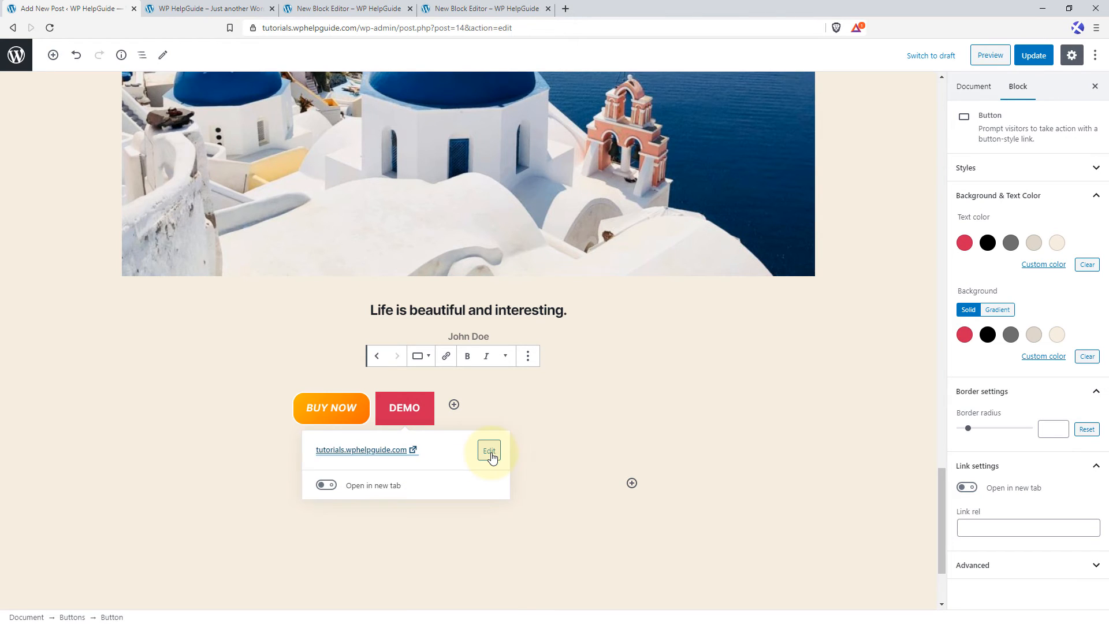
pyautogui.click(480, 417)
# Update the post and reload its live page to check both published buttons.
pyautogui.click(1039, 58)
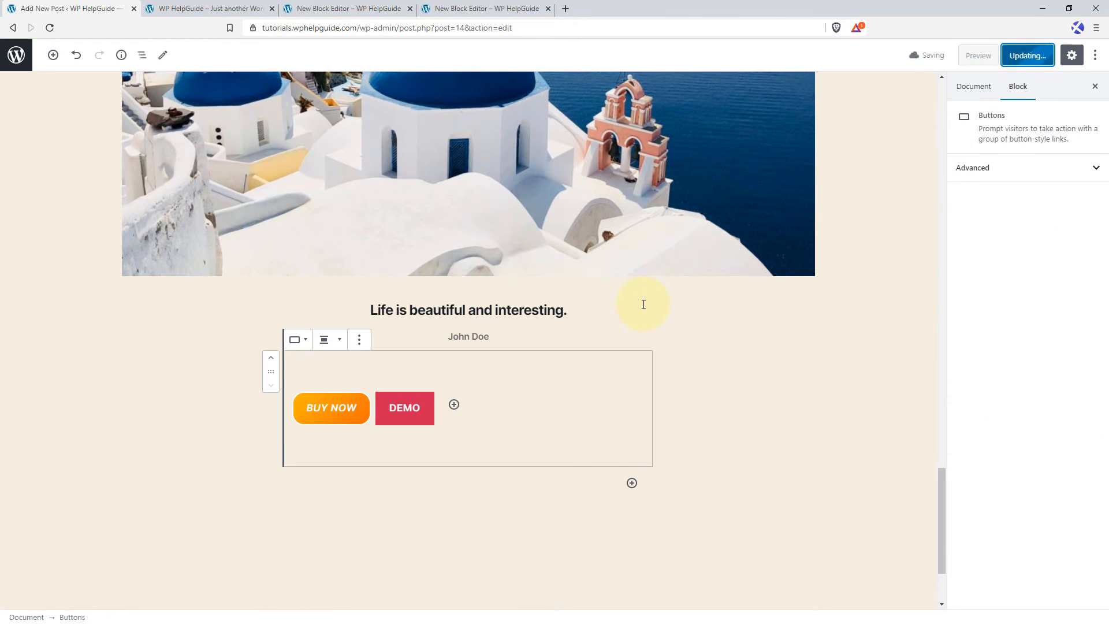
pyautogui.click(310, 9)
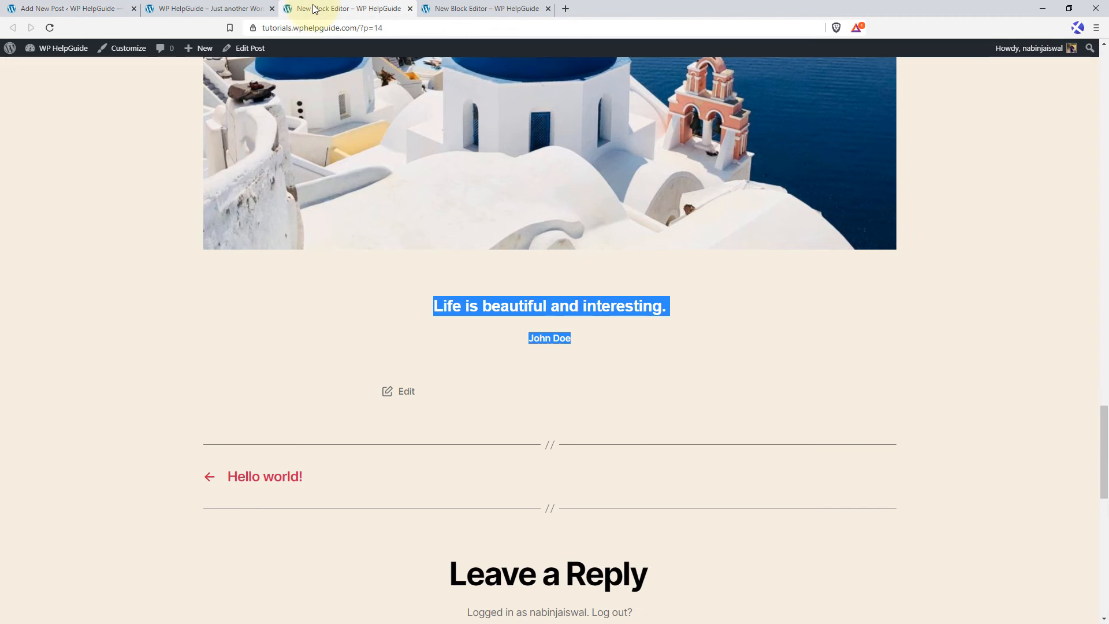
pyautogui.click(50, 28)
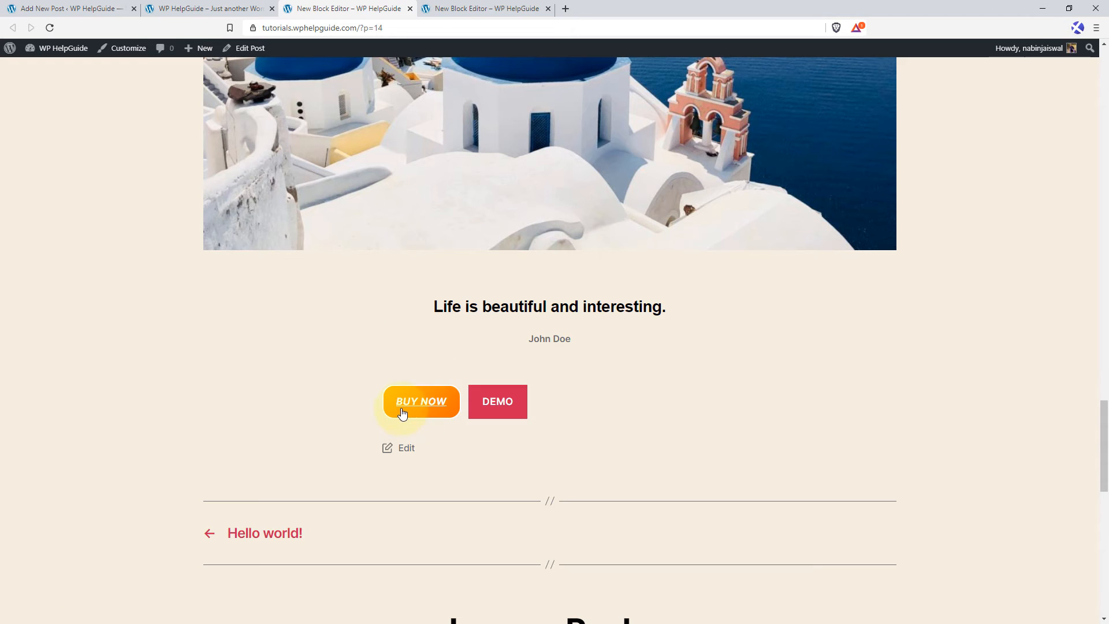
# Return to the post editor and center-align the Buttons block.
pyautogui.click(43, 9)
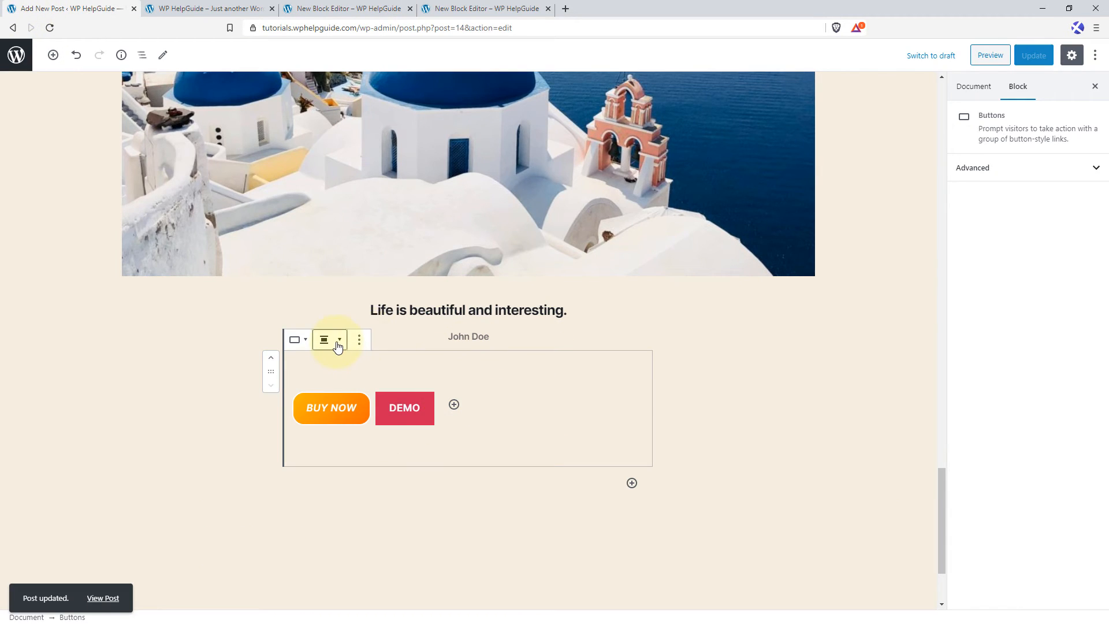
pyautogui.click(341, 344)
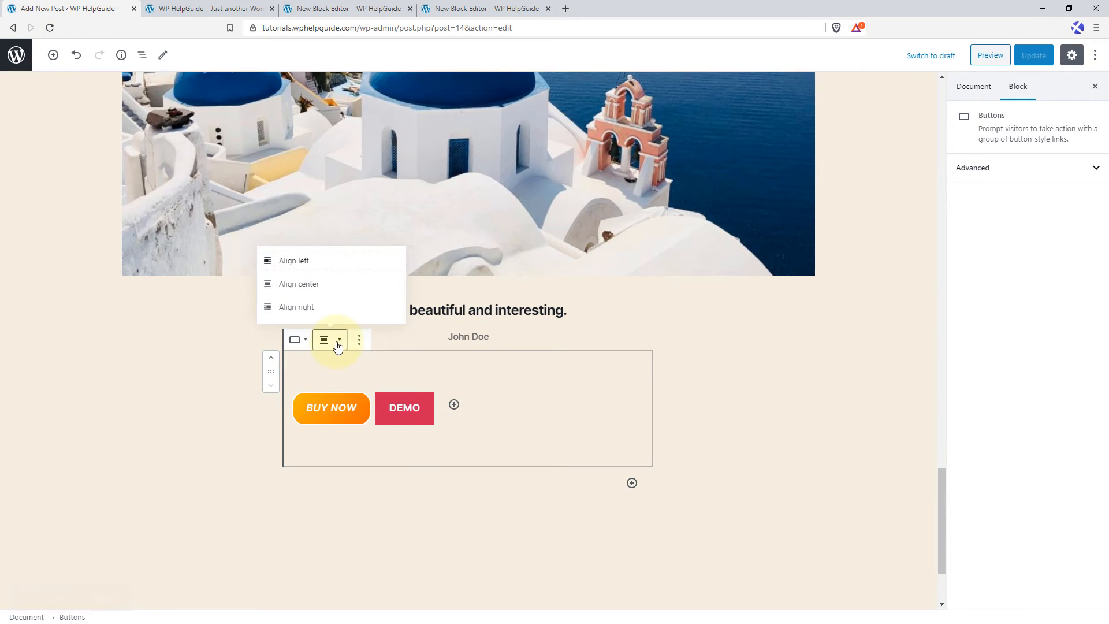
pyautogui.click(316, 289)
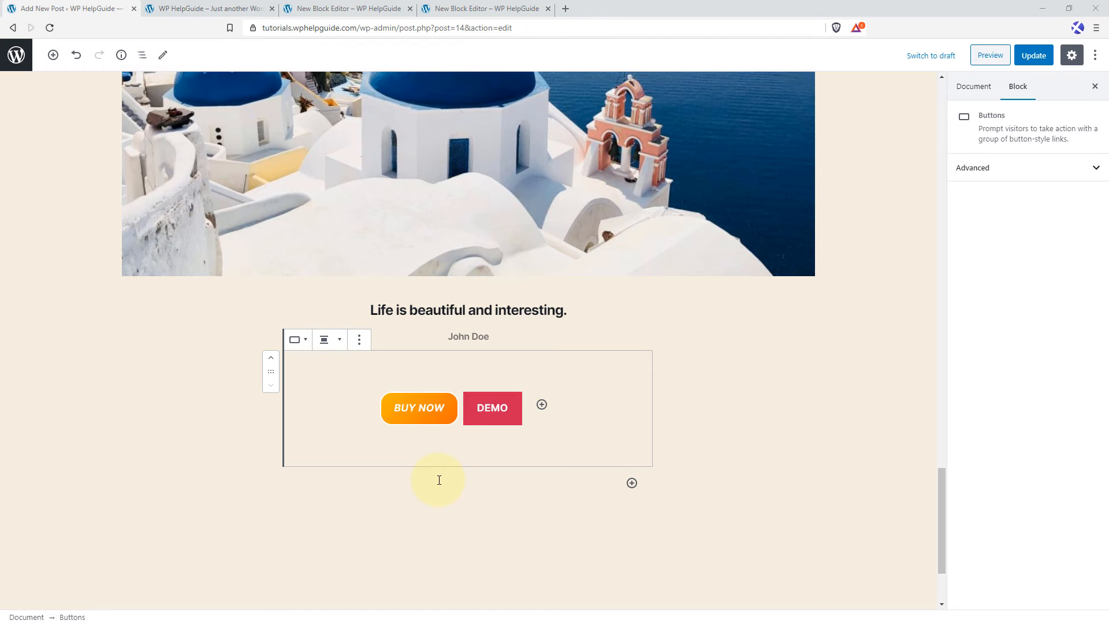
# Insert a Shortcode block below the Buttons block.
pyautogui.click(632, 483)
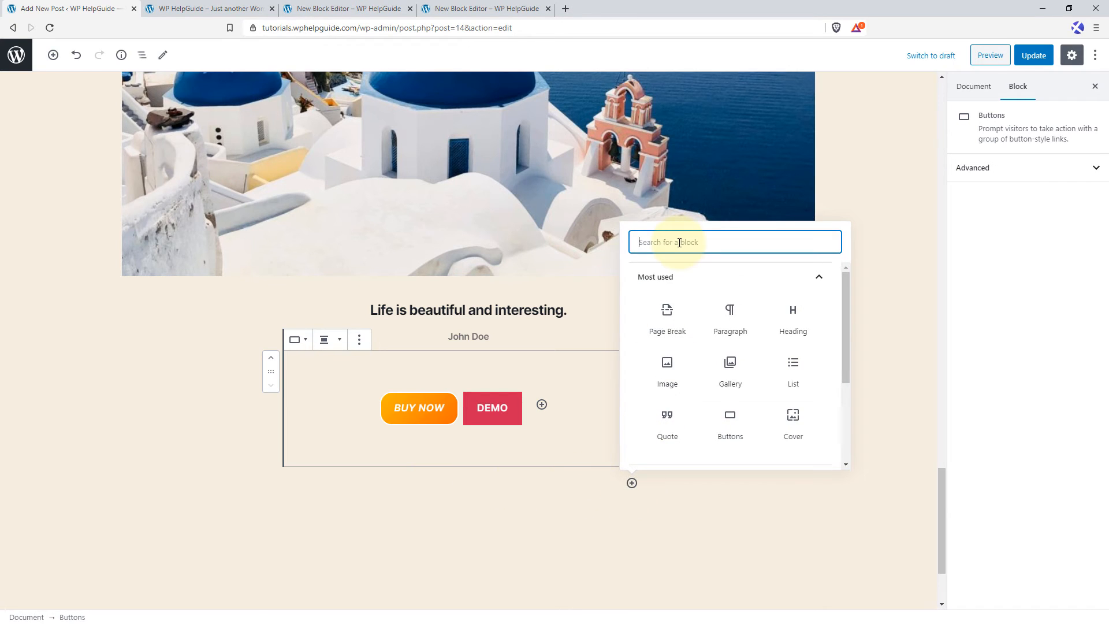
pyautogui.write('shor')
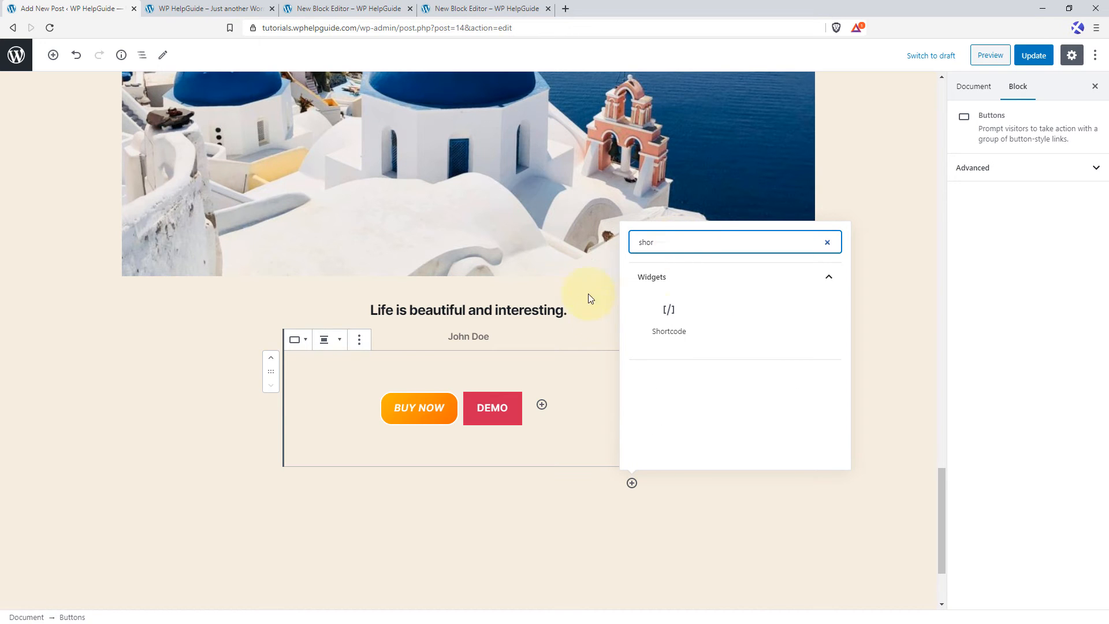
pyautogui.click(667, 315)
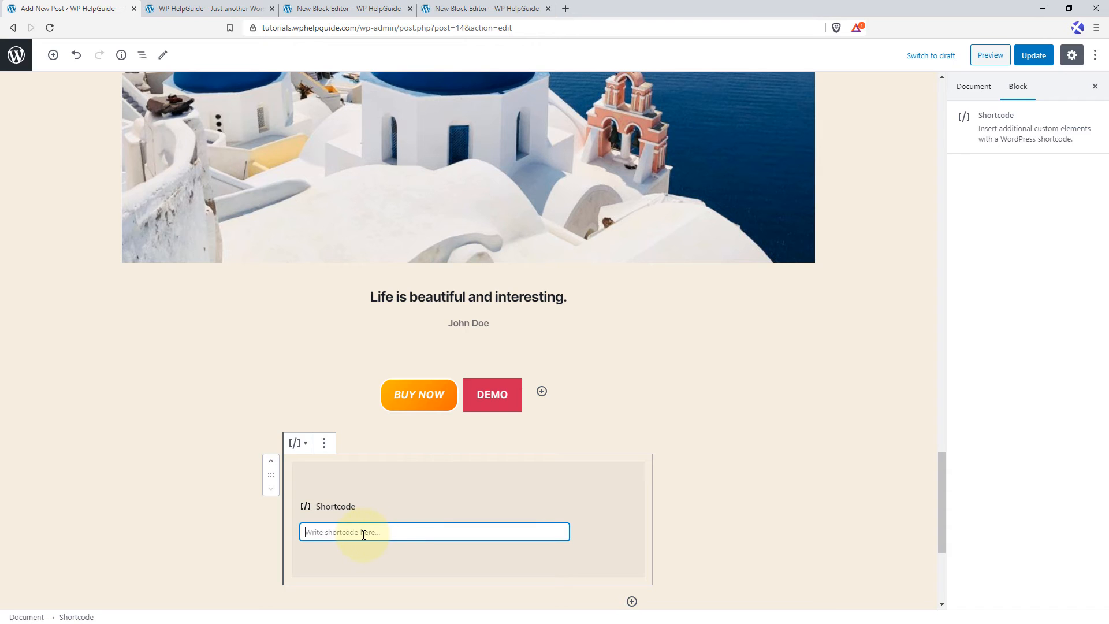
# Open the site's dashboard in a new tab, go to the contact forms list and copy the shortcode of "Contact form 1".
pyautogui.click(210, 10)
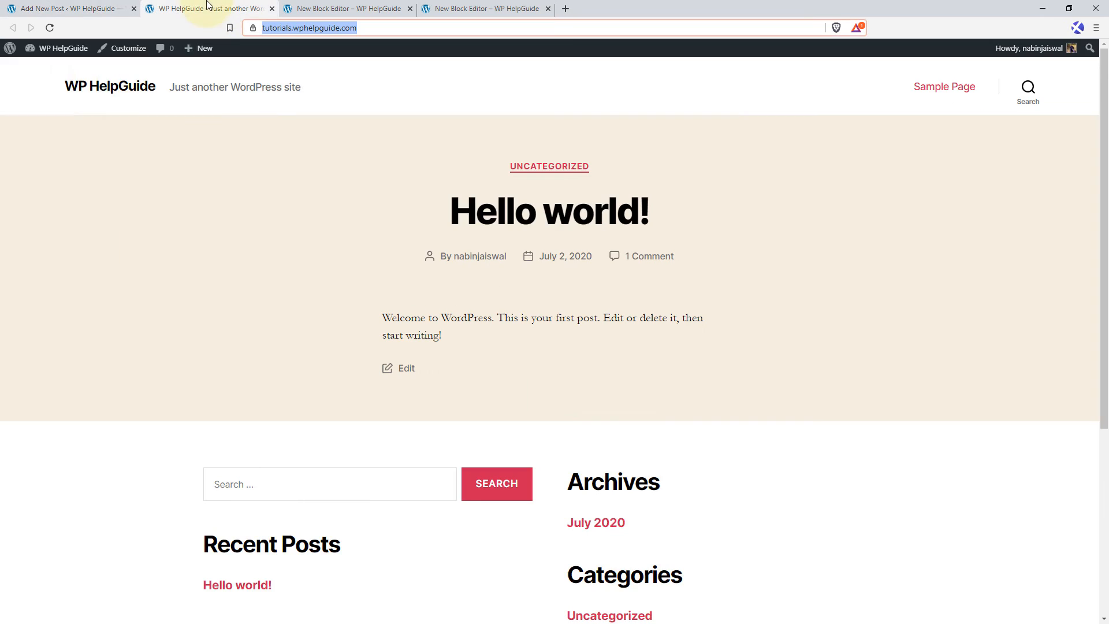
pyautogui.middleClick(37, 70)
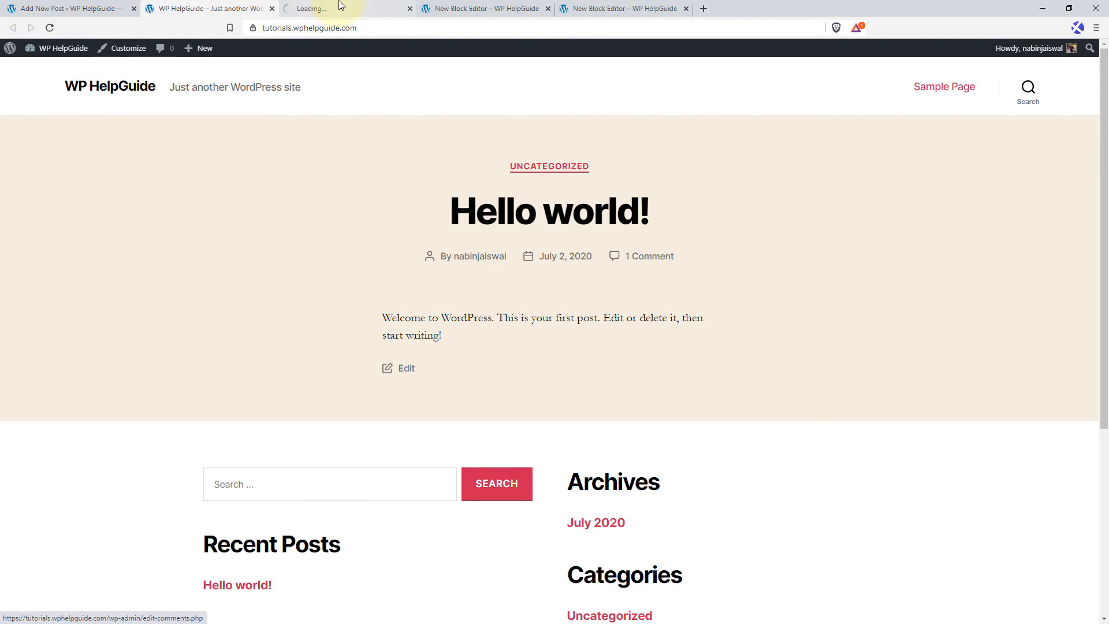
pyautogui.click(347, 8)
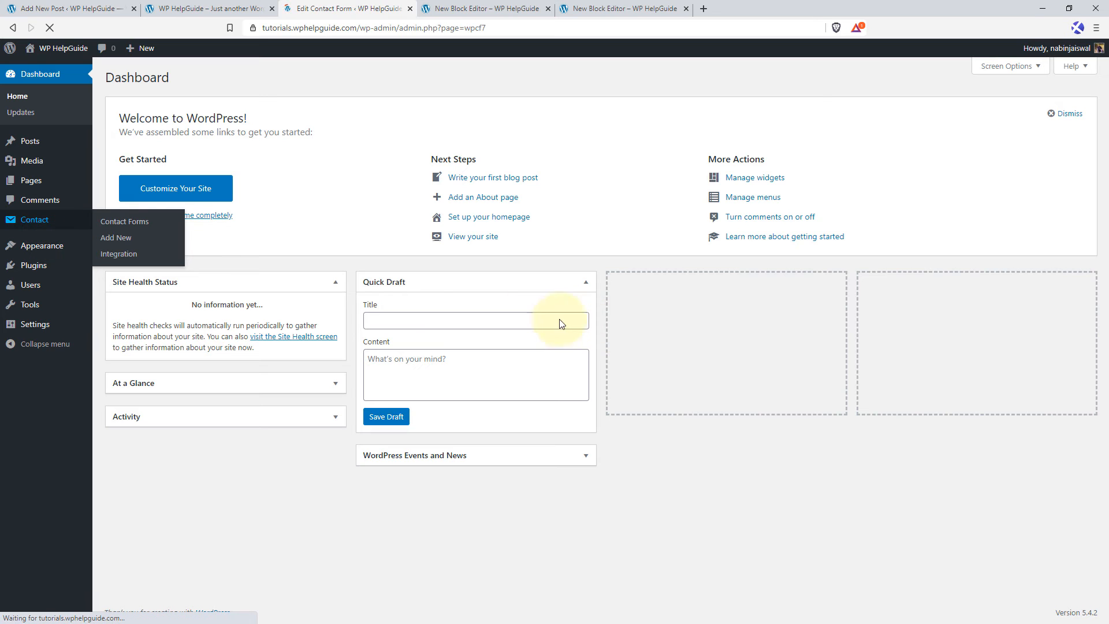
pyautogui.click(552, 304)
pyautogui.rightClick(552, 304)
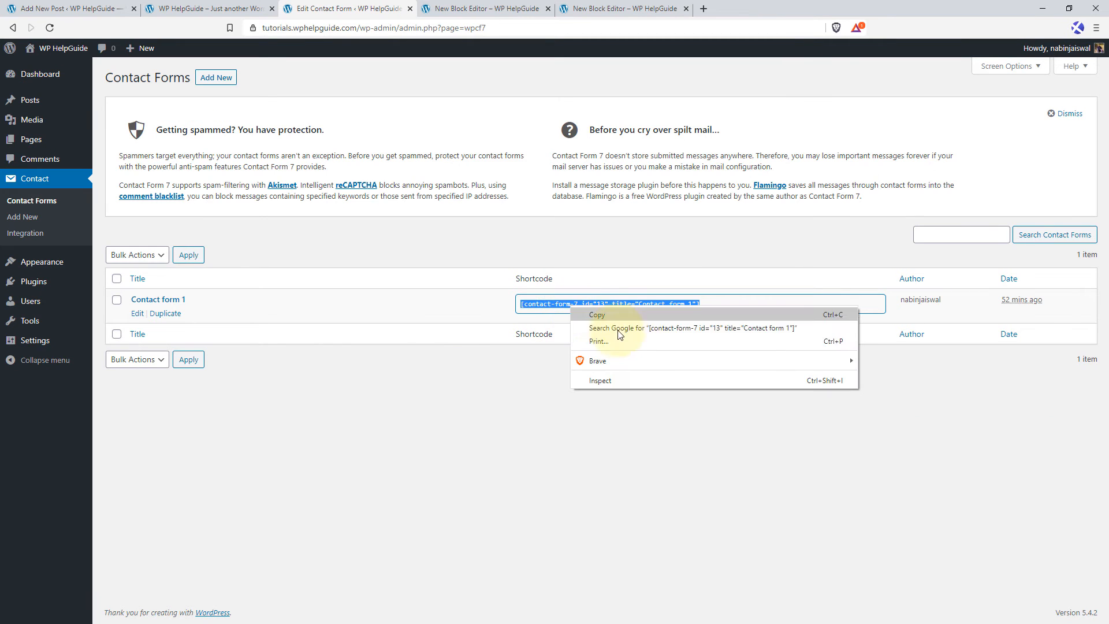
pyautogui.click(578, 318)
# Return to the post editor and paste [contact-form-7 id="13" title="Contact form 1"] into the Shortcode block.
pyautogui.click(119, 8)
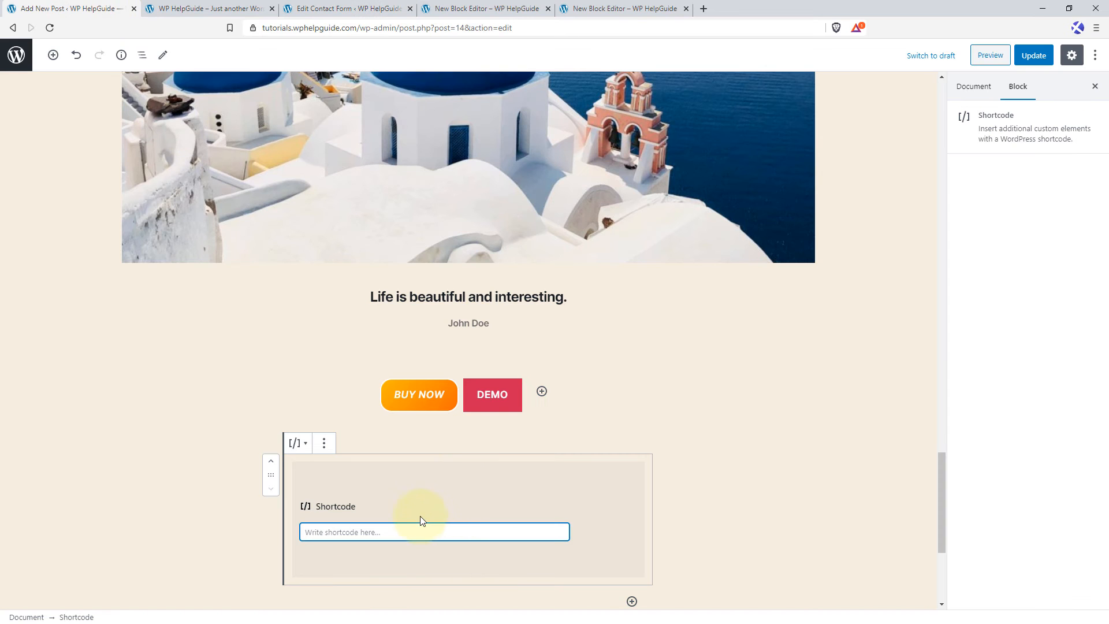
pyautogui.rightClick(403, 527)
pyautogui.click(424, 420)
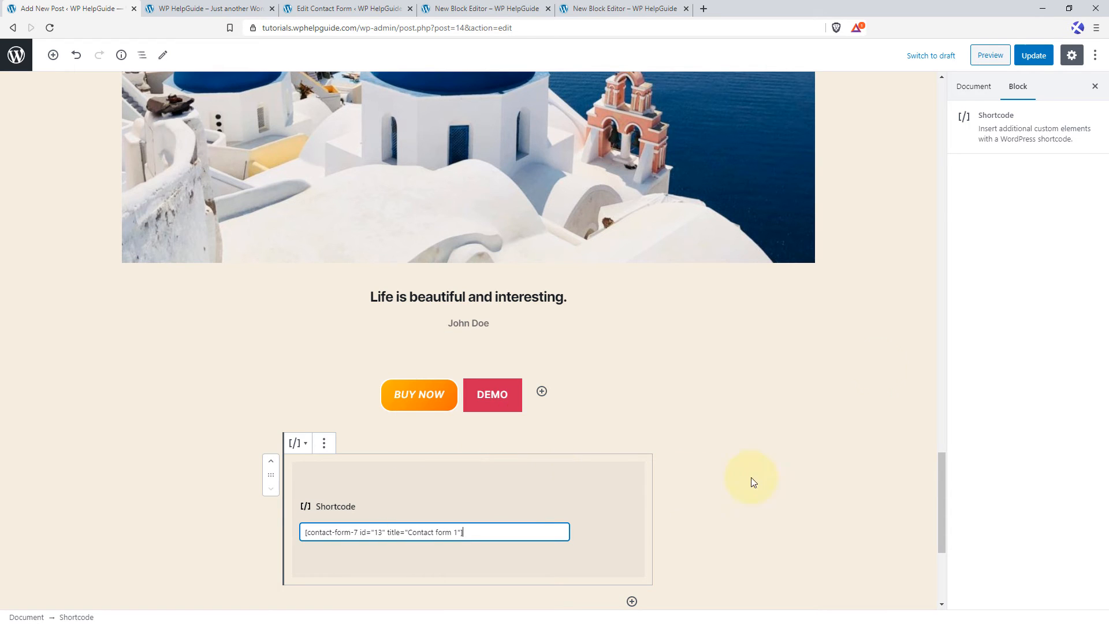
# Update the post and reload its live page to check the contact form below the buttons.
pyautogui.click(1034, 55)
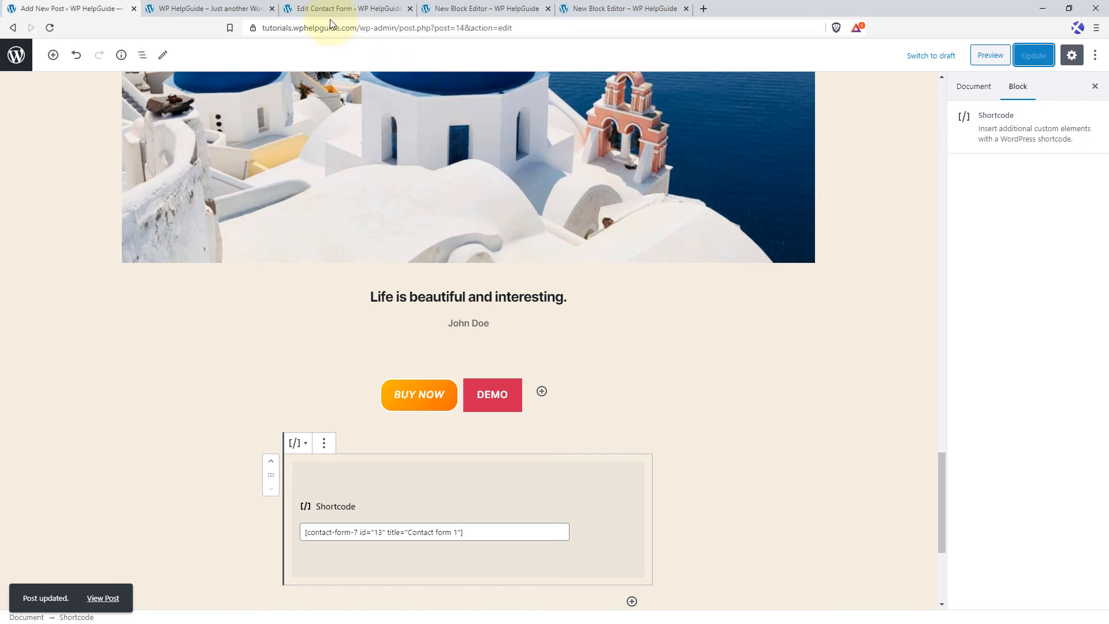
pyautogui.click(470, 7)
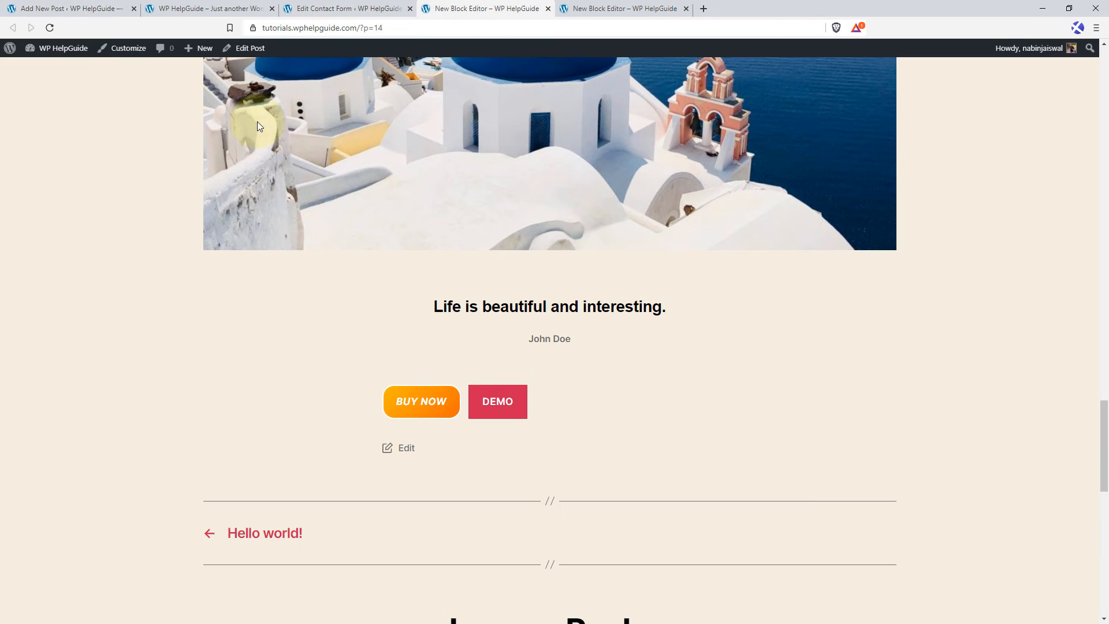
pyautogui.click(49, 29)
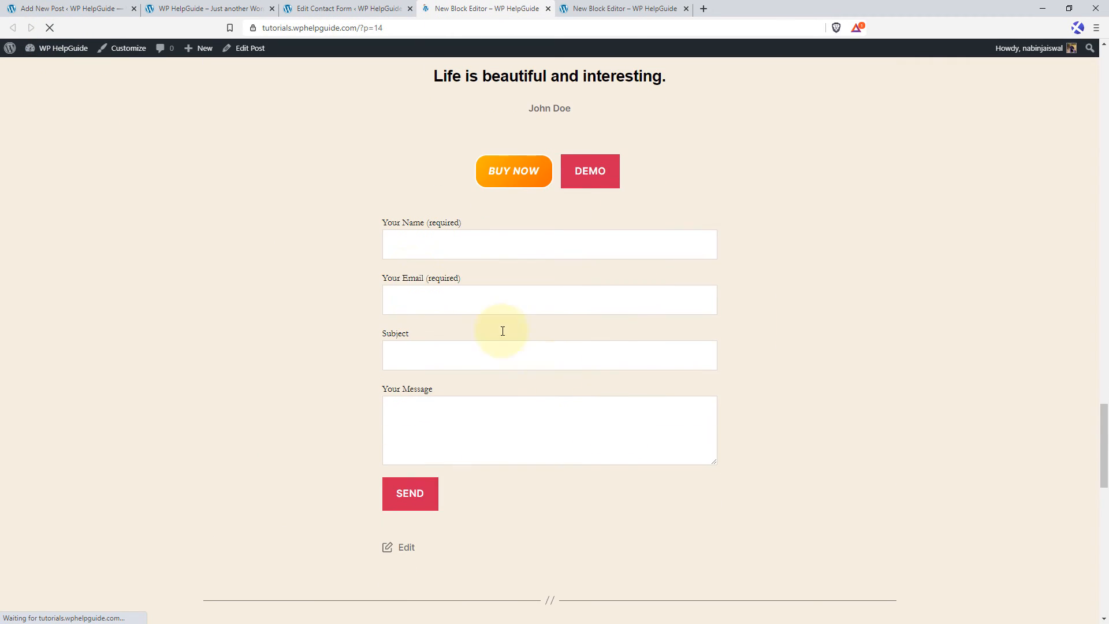
pyautogui.scroll(-2, 548, 346)
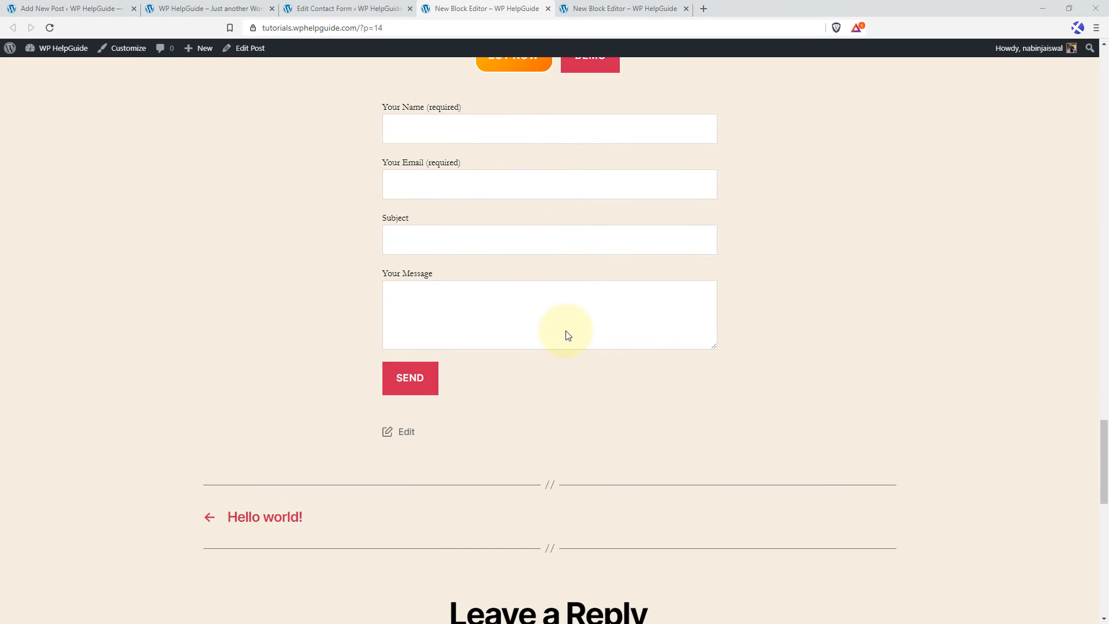
pyautogui.scroll(1, 485, 225)
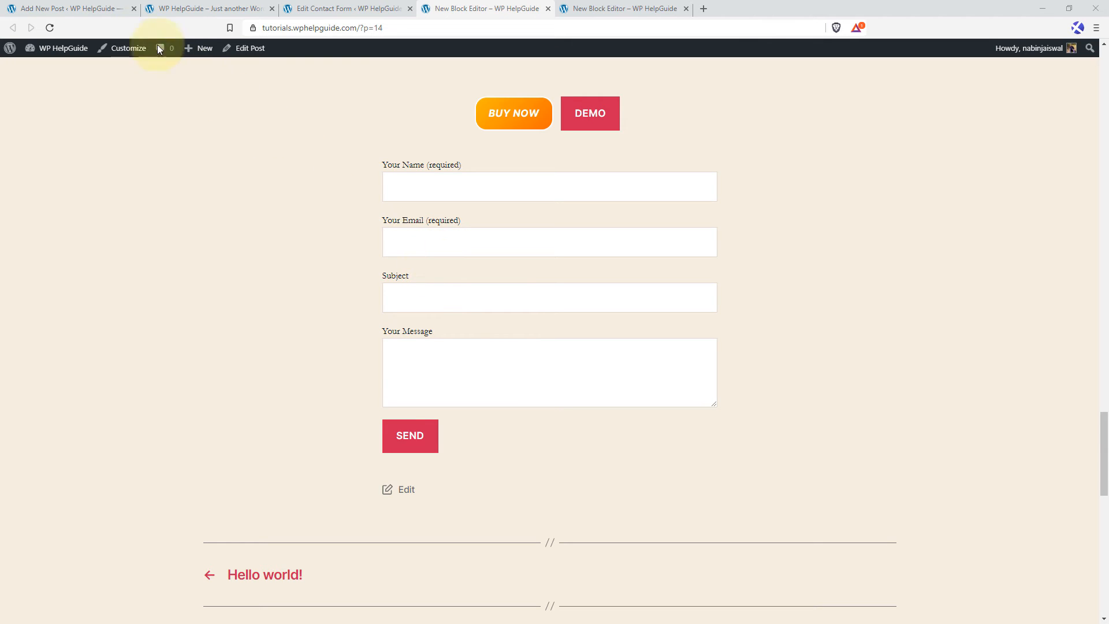
# Return to the post editor and insert a YouTube embed block below the Shortcode block.
pyautogui.click(104, 9)
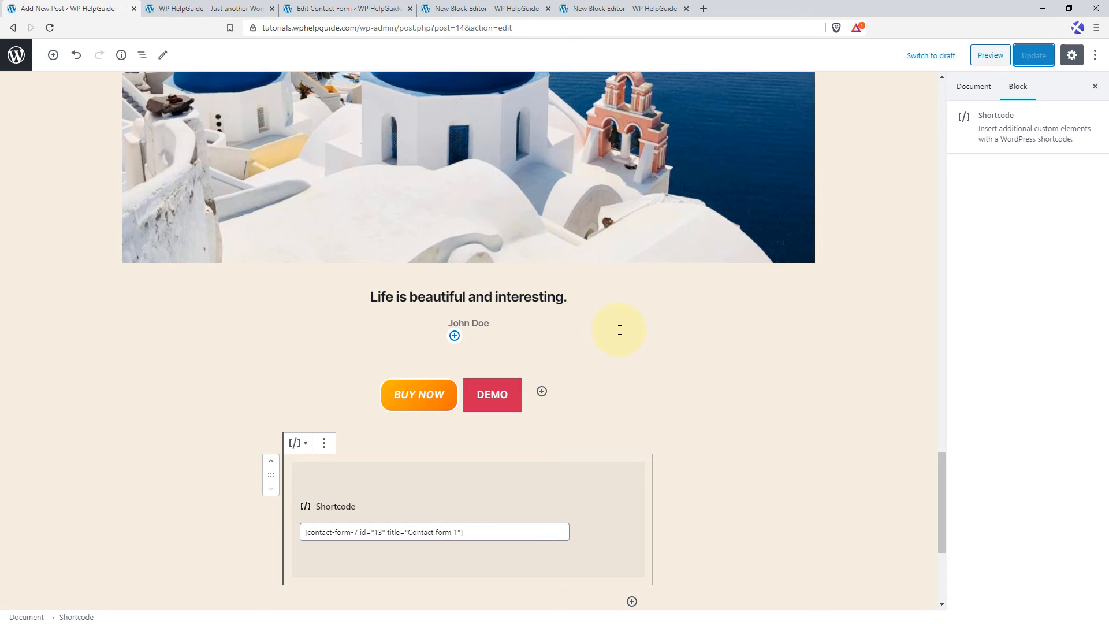
pyautogui.scroll(-2, 620, 330)
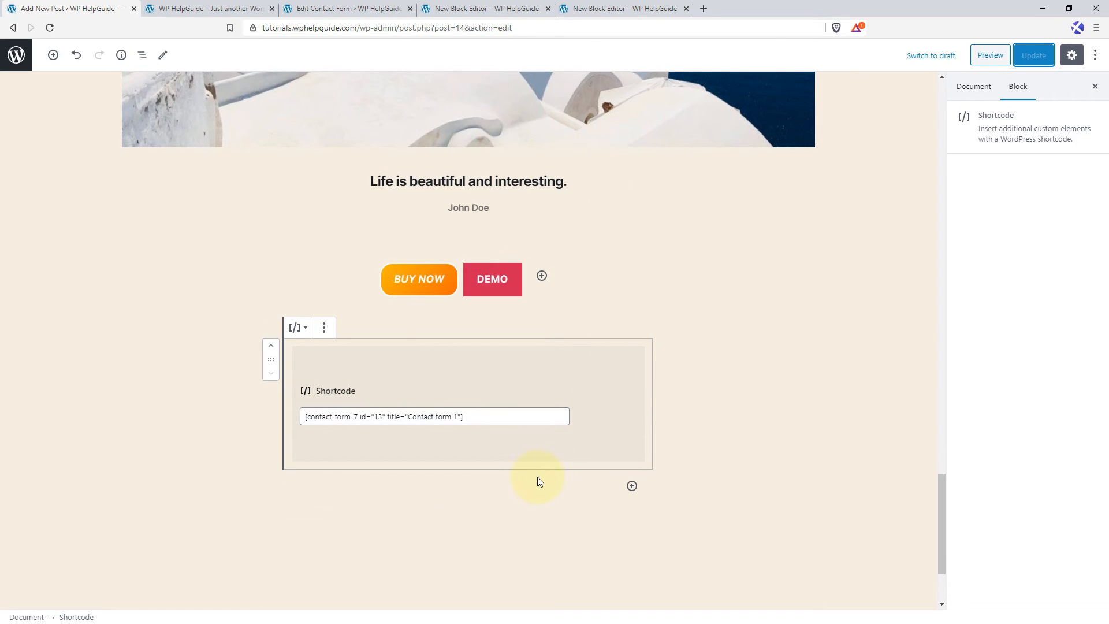
pyautogui.click(632, 487)
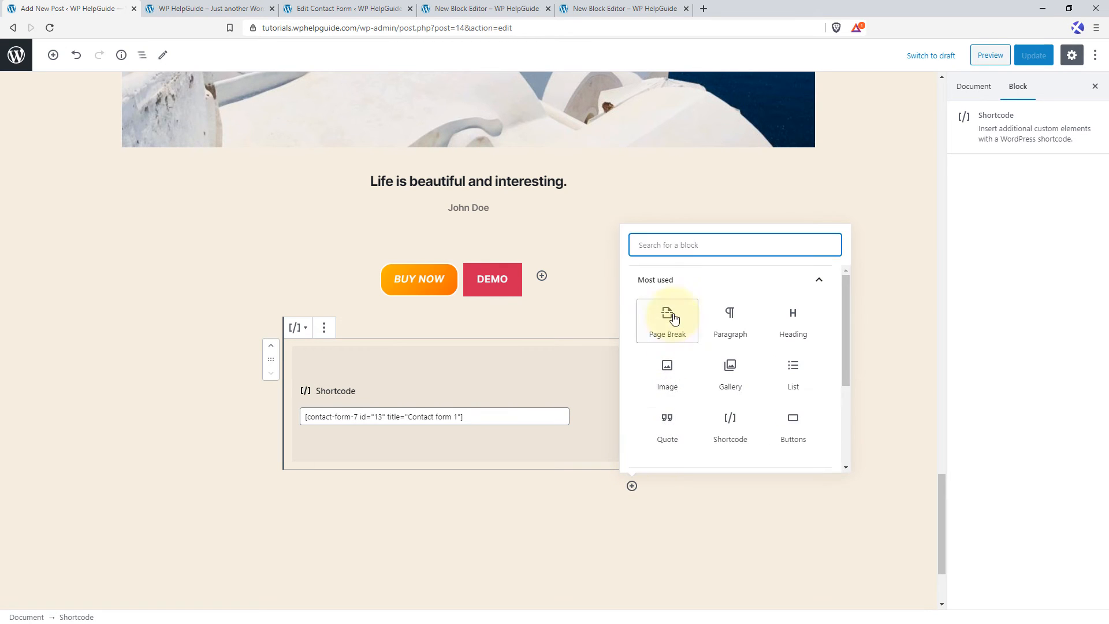
pyautogui.write('you')
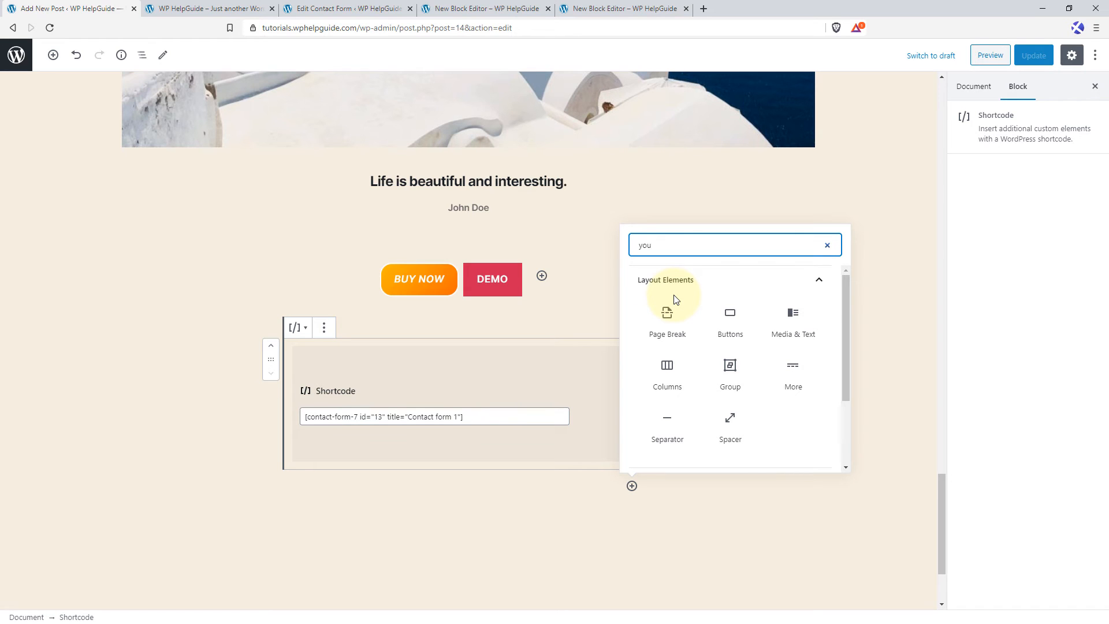
pyautogui.write('tub')
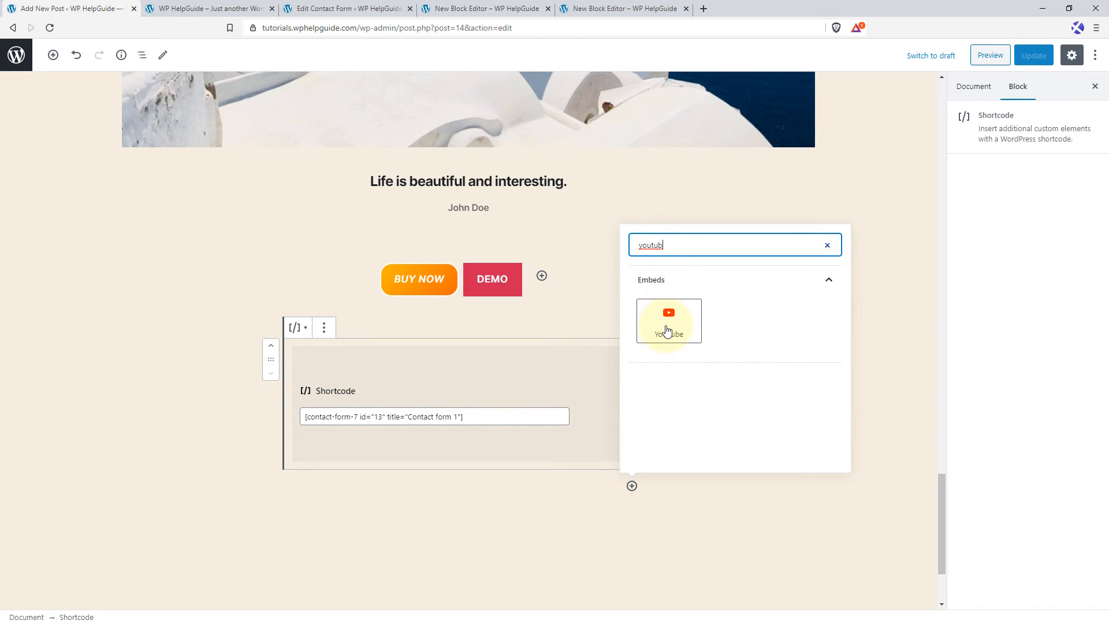
pyautogui.click(665, 324)
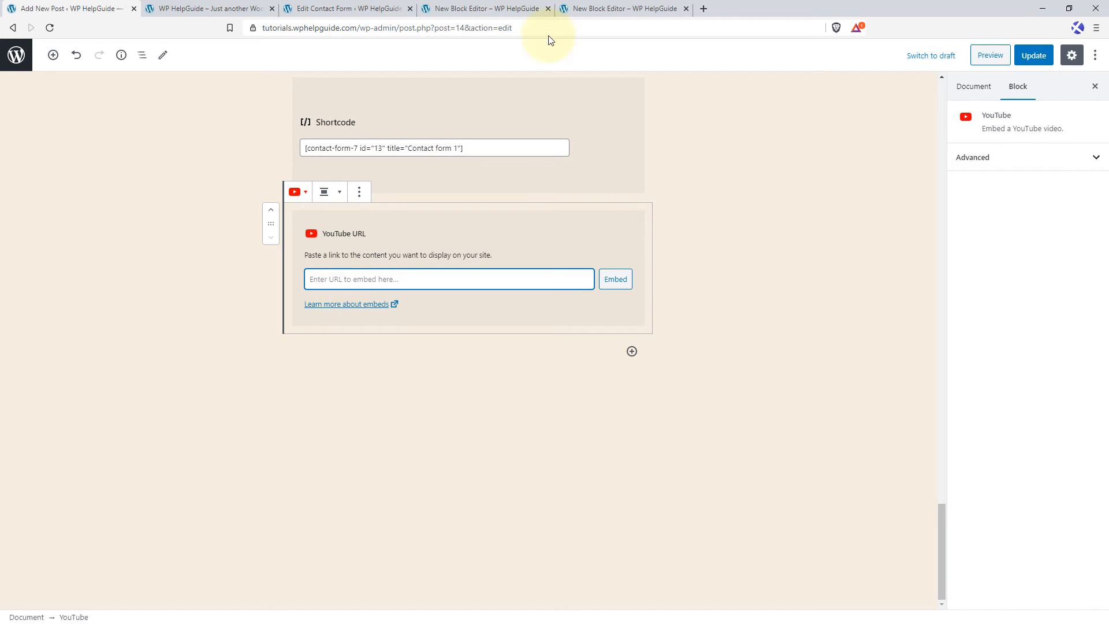
# Open youtube.com in a new tab, search for "wphelpguide" and open "How to Add WordPress Site to Google Search Console in 2020".
pyautogui.click(705, 9)
pyautogui.write('youtu')
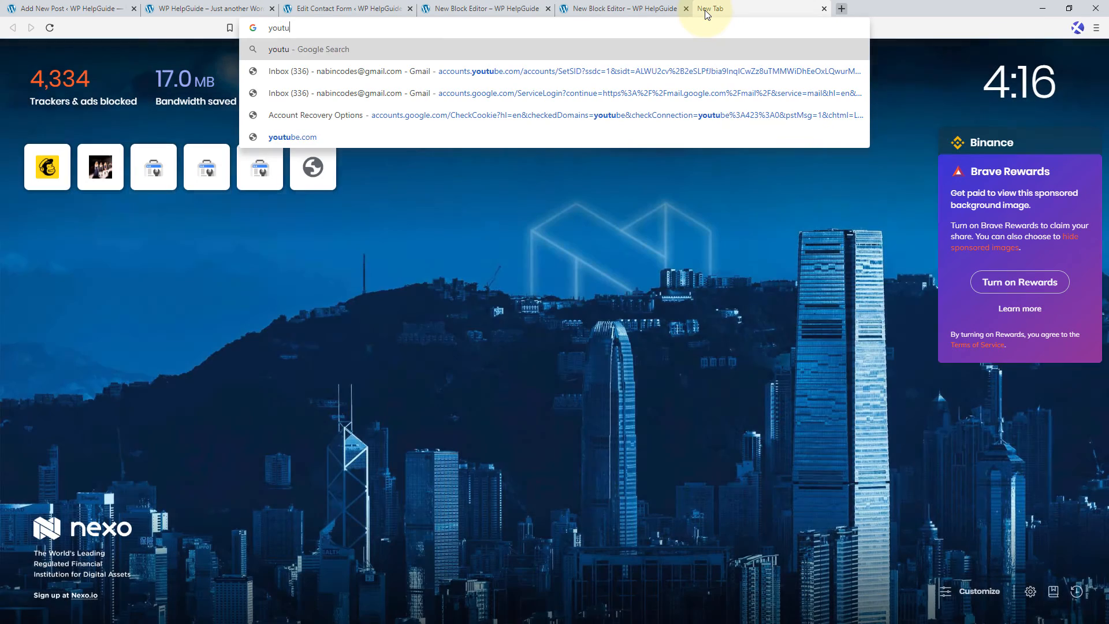
pyautogui.write('be.com')
pyautogui.press('Return')
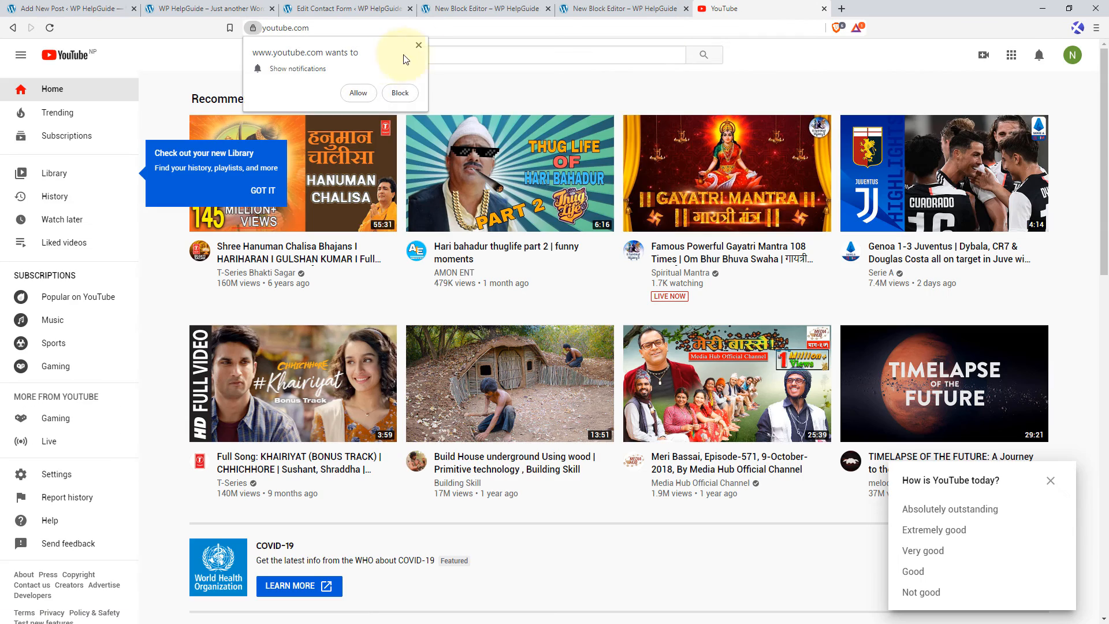
pyautogui.click(419, 45)
pyautogui.write('wphelpguide')
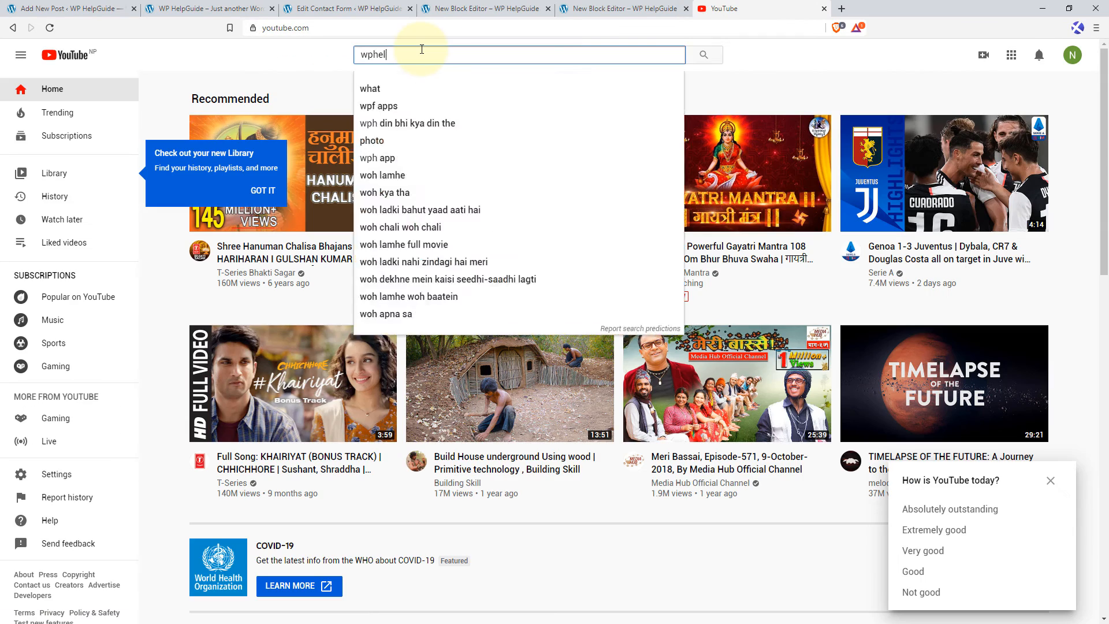
pyautogui.press('Return')
pyautogui.click(437, 146)
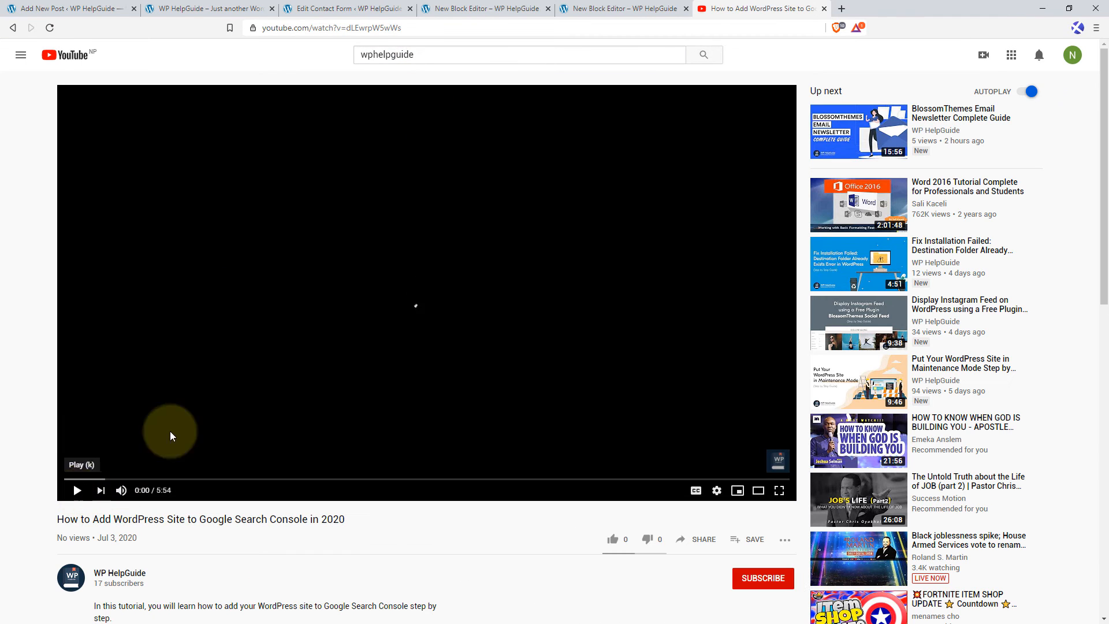
# Copy the video's URL and embed it in the post's YouTube block.
pyautogui.click(386, 29)
pyautogui.rightClick(386, 29)
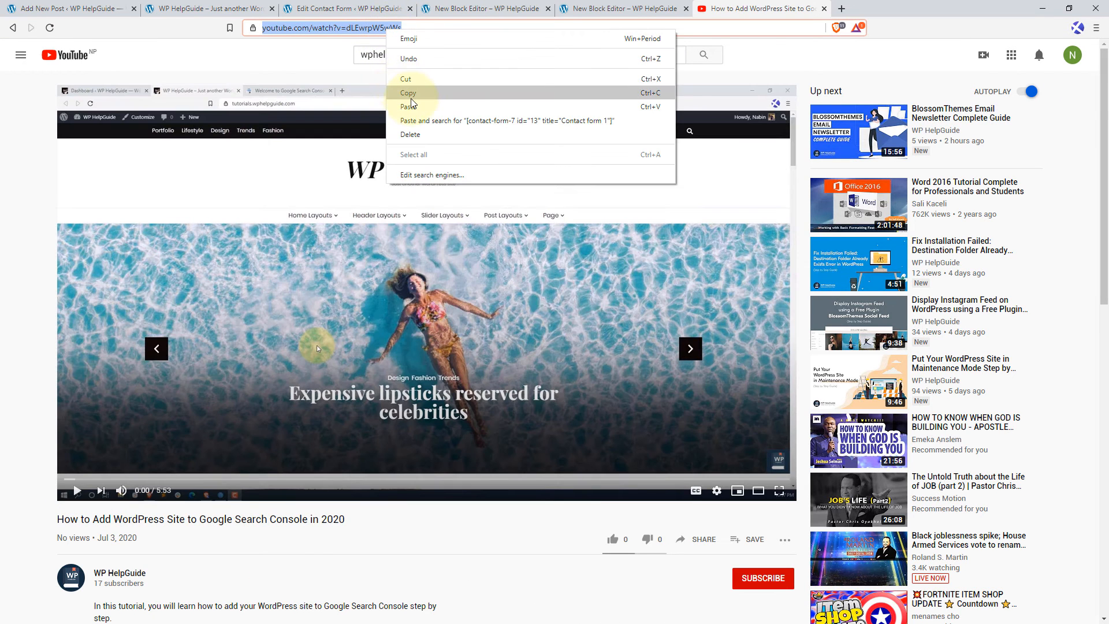
pyautogui.click(412, 95)
pyautogui.click(87, 7)
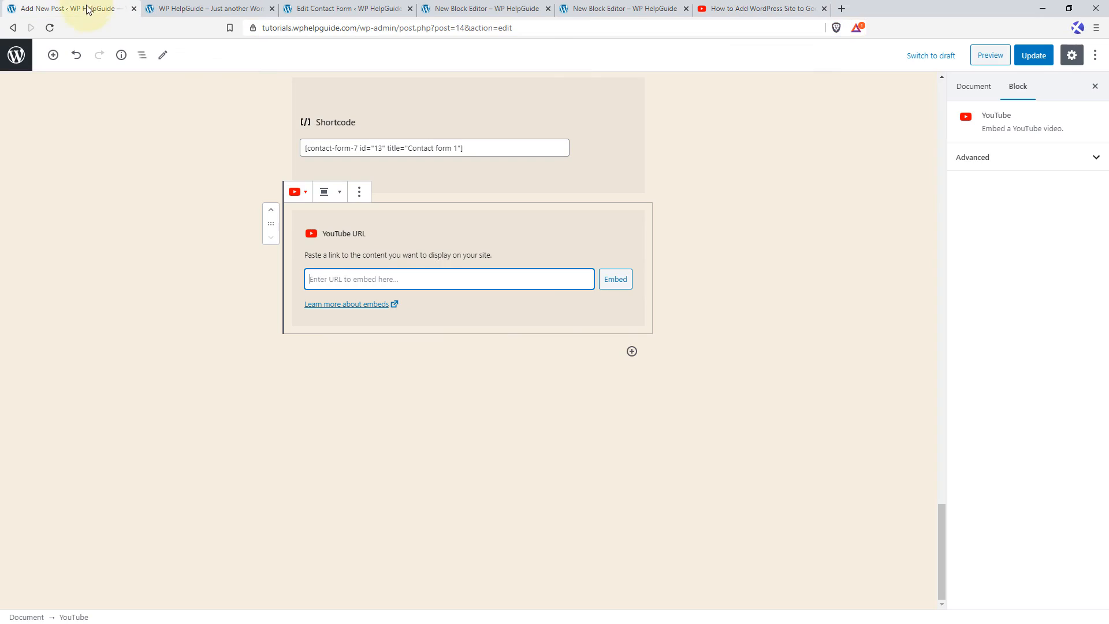
pyautogui.rightClick(405, 281)
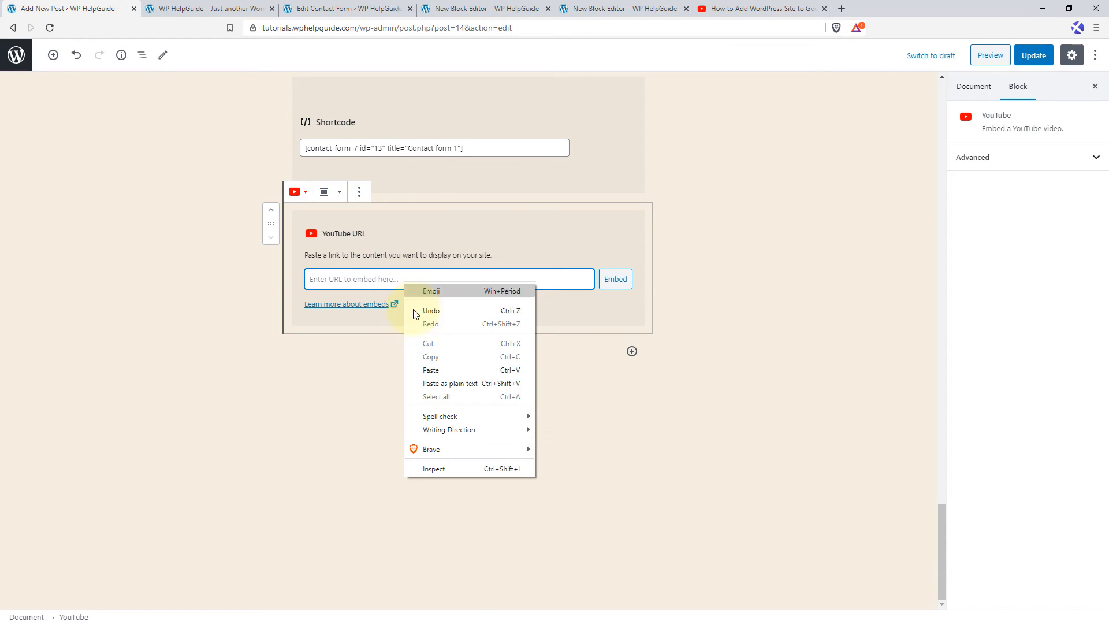
pyautogui.click(432, 366)
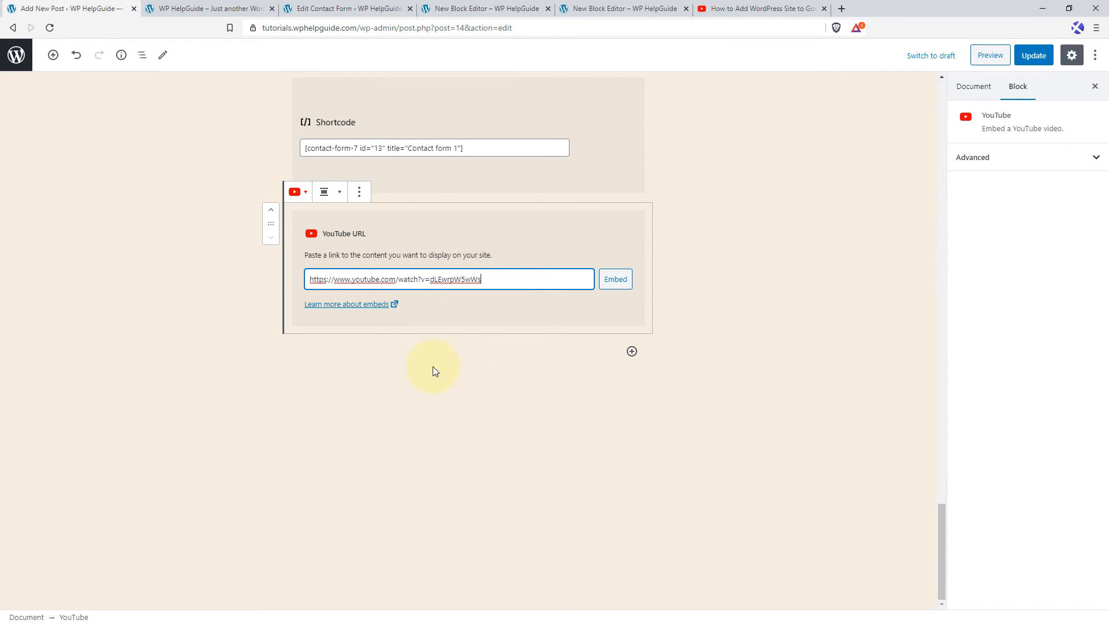
pyautogui.click(616, 280)
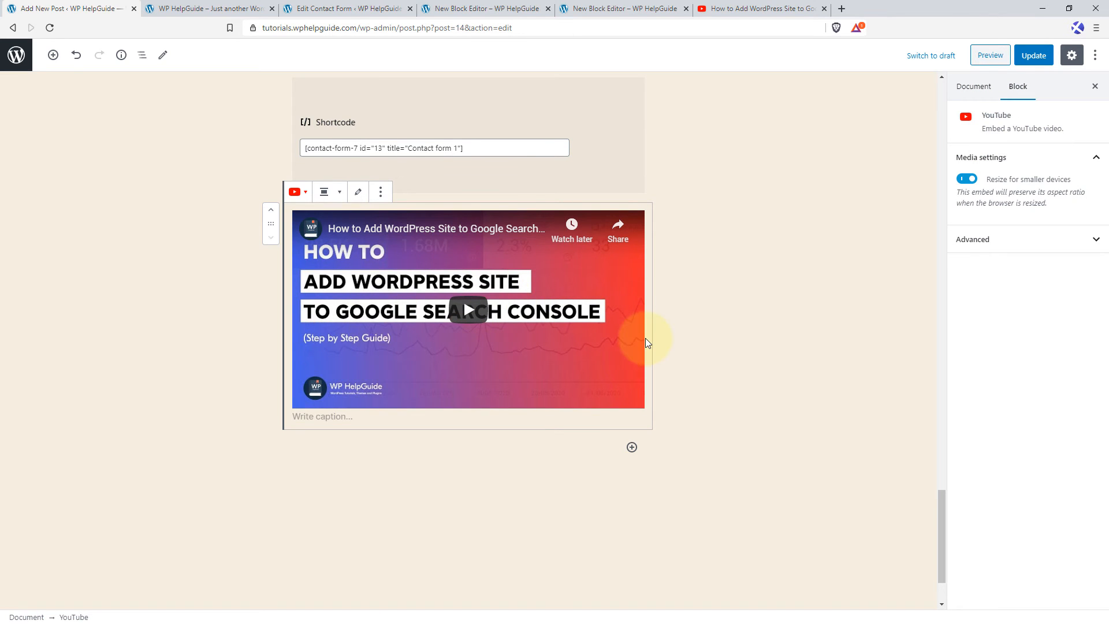
# Update the post and reload its live page to check the embedded video below the contact form.
pyautogui.click(1040, 60)
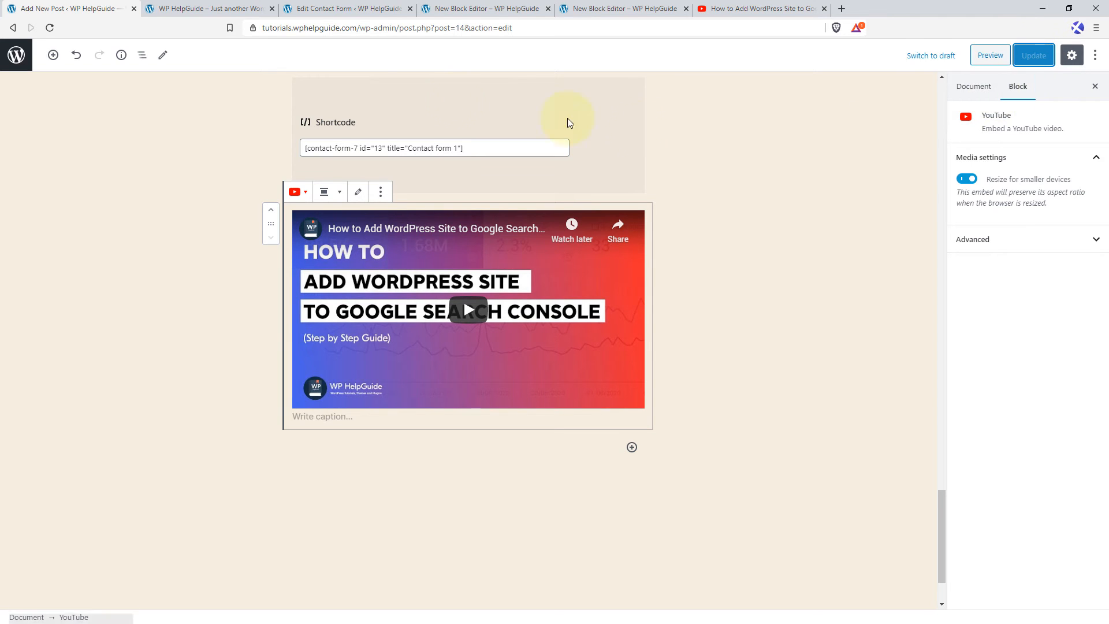
pyautogui.click(347, 8)
pyautogui.click(464, 7)
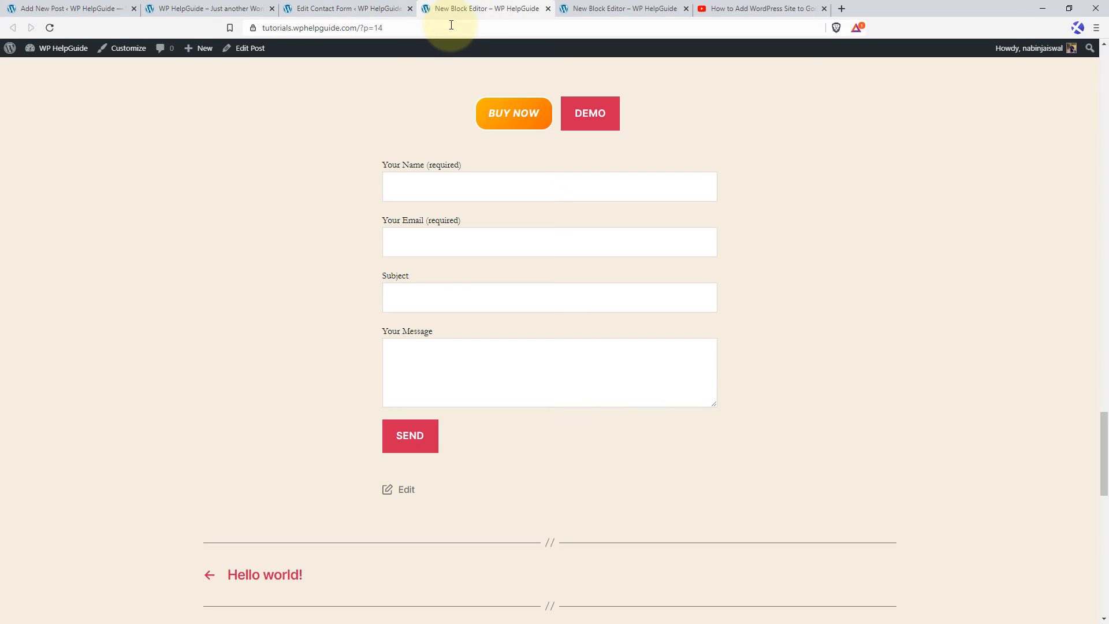
pyautogui.click(49, 28)
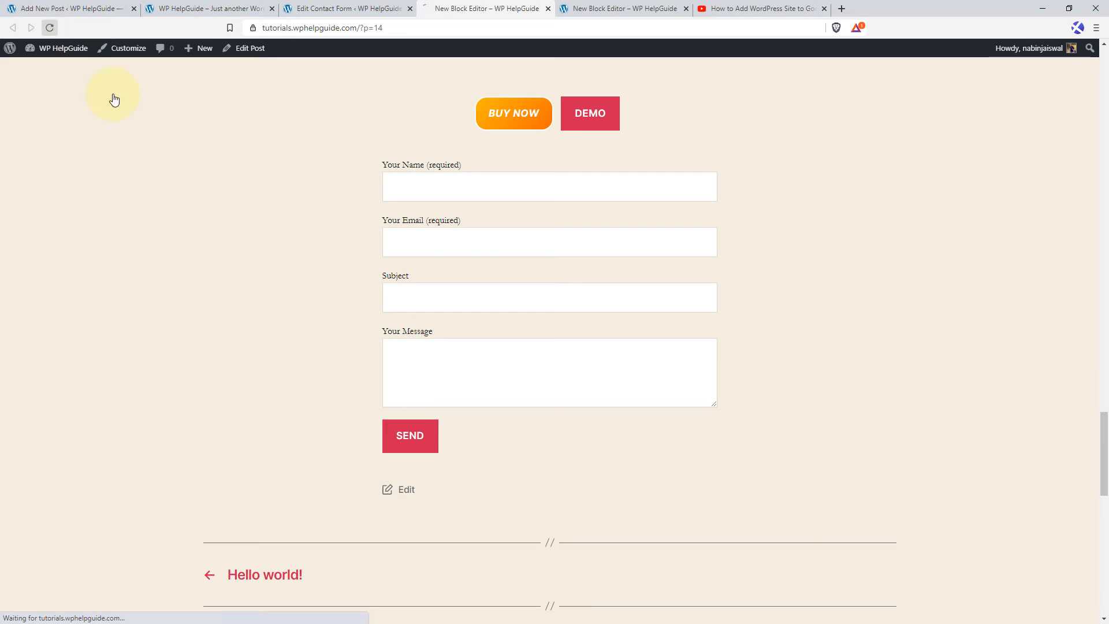
pyautogui.scroll(-4, 579, 329)
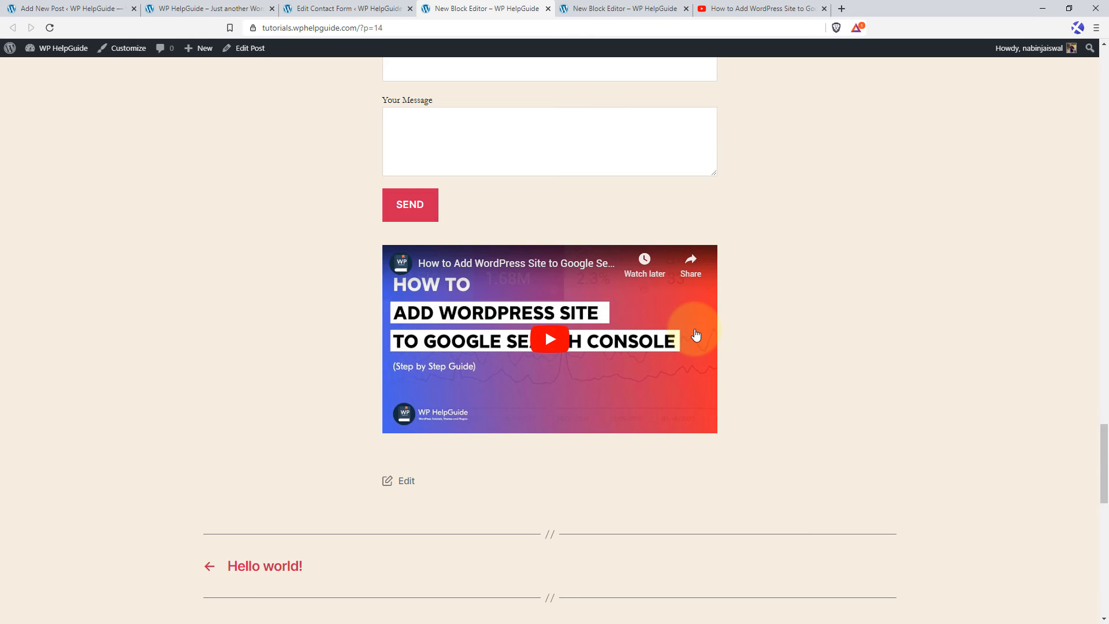
# Return to the post editor and insert a two-column block below the video, with a narrow first and wide second column.
pyautogui.click(69, 9)
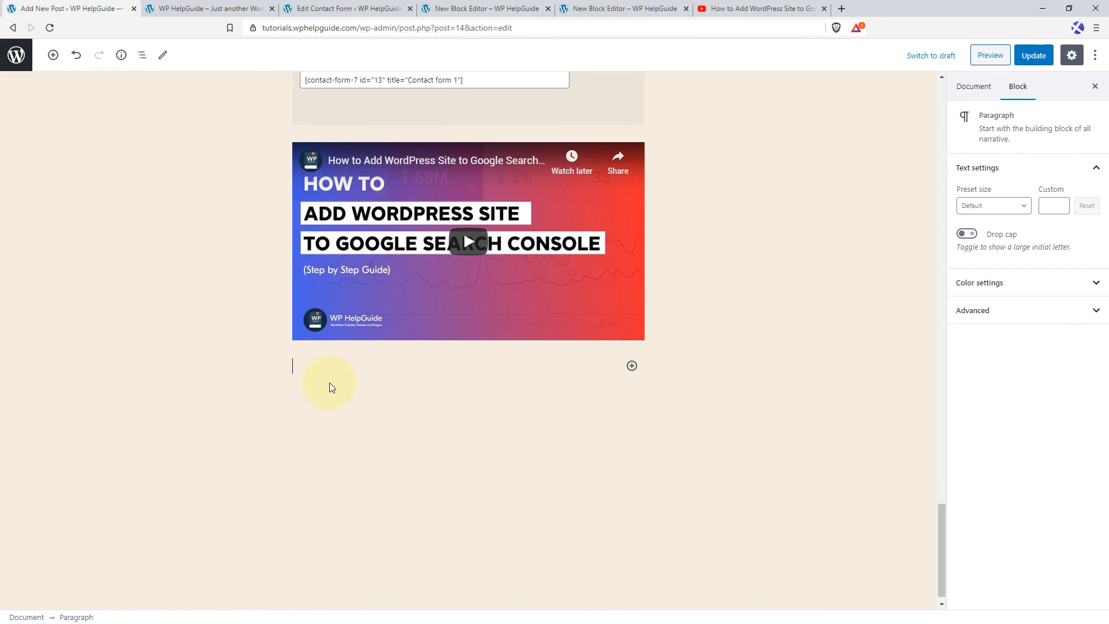
pyautogui.click(633, 366)
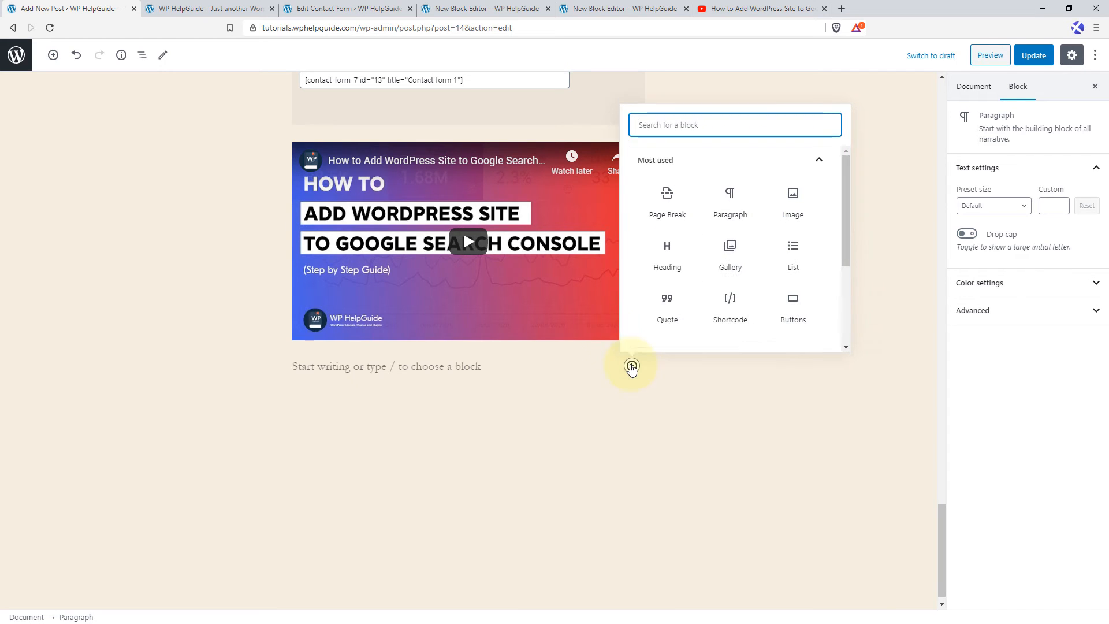
pyautogui.write('colum')
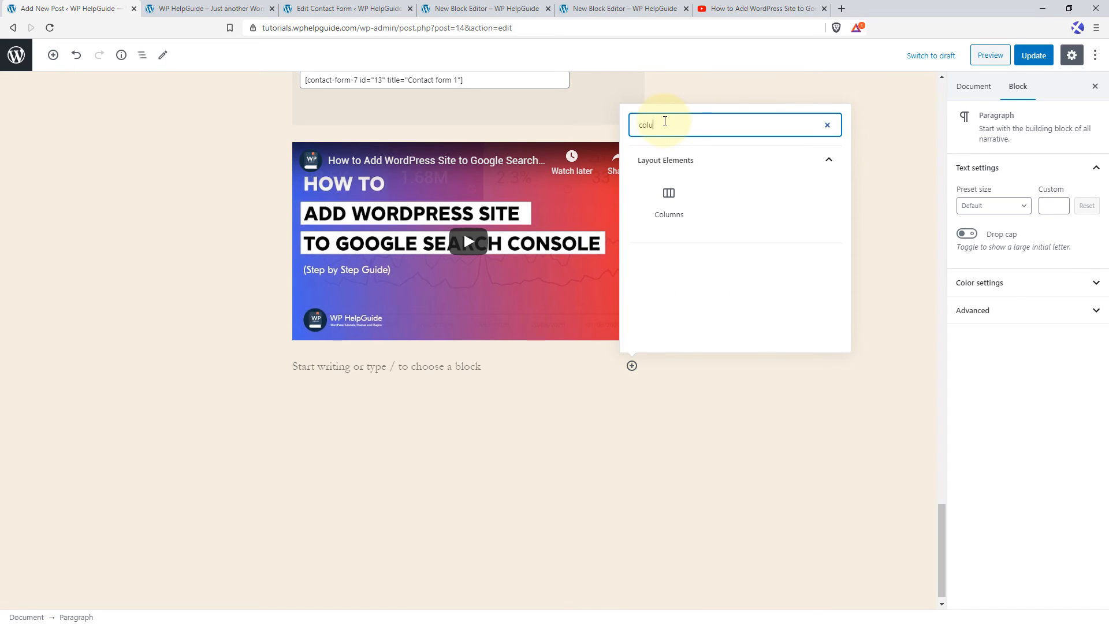
pyautogui.click(662, 221)
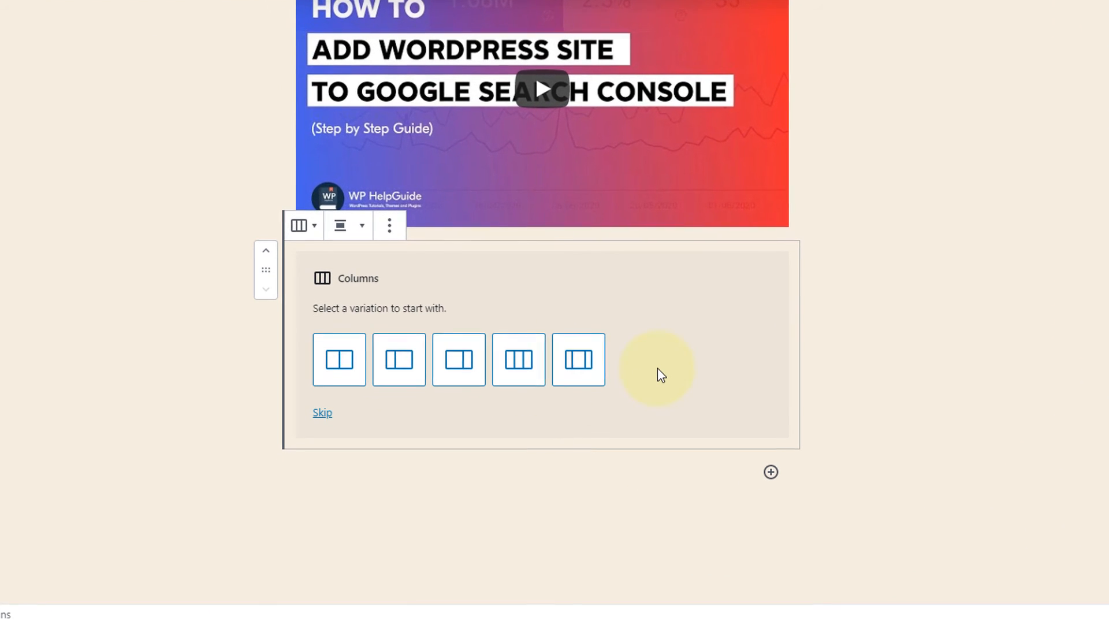
pyautogui.click(403, 375)
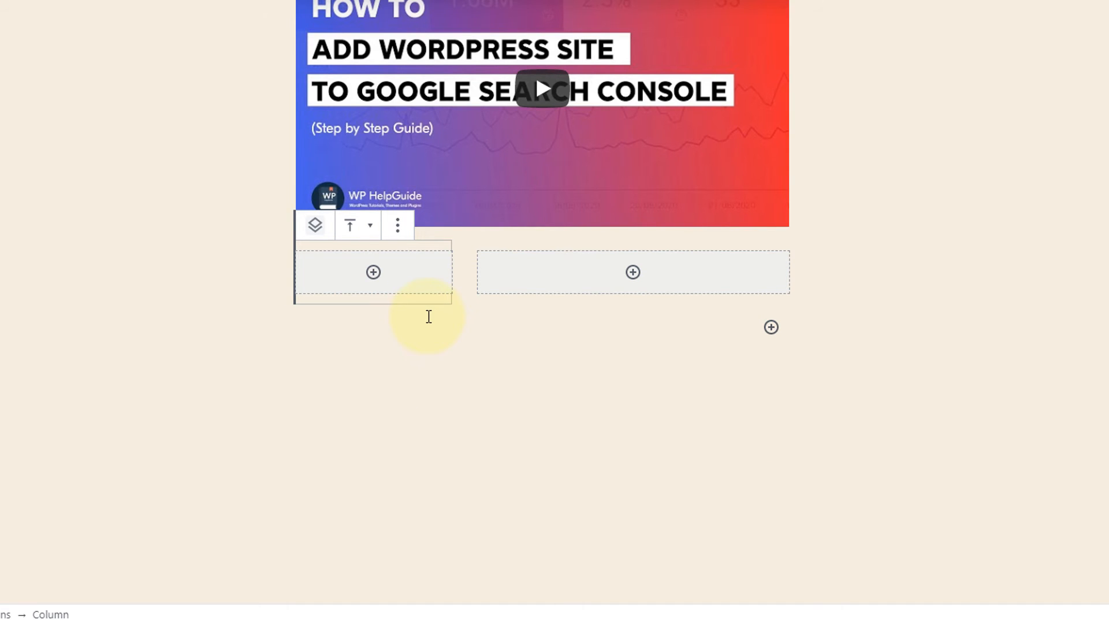
# Add an image block to the narrow column using the Media Library photo of the woman with the skateboard.
pyautogui.click(379, 272)
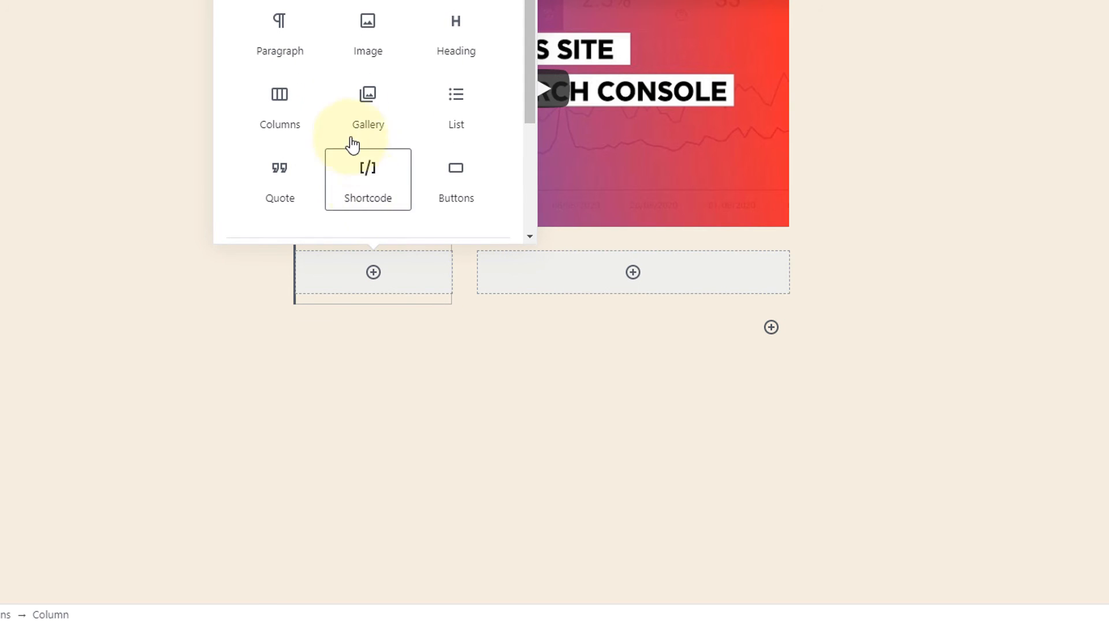
pyautogui.click(364, 45)
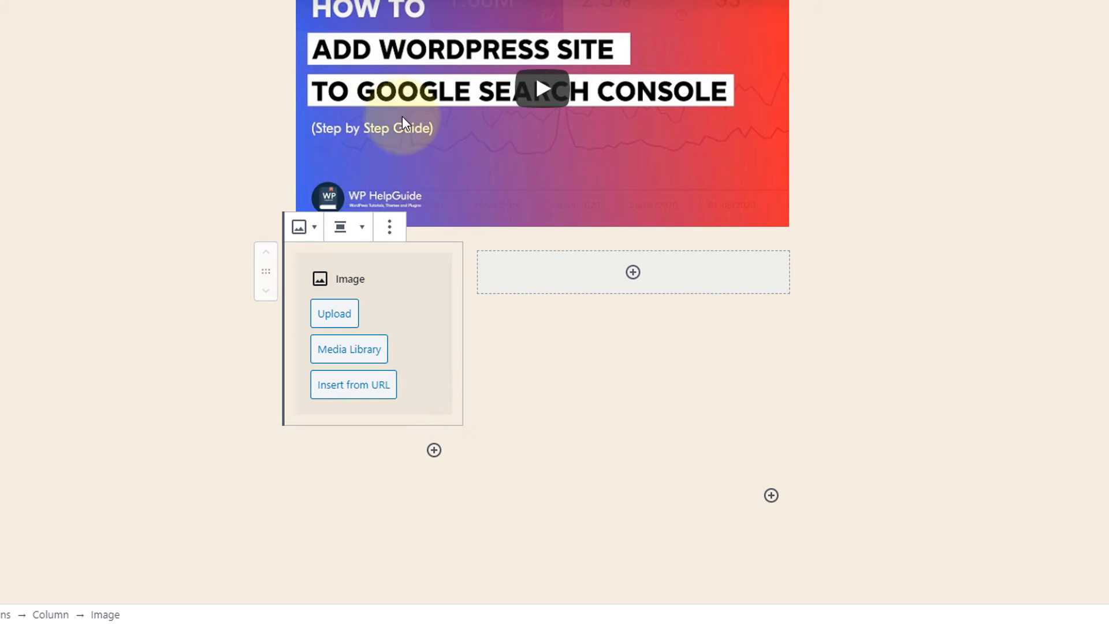
pyautogui.click(348, 356)
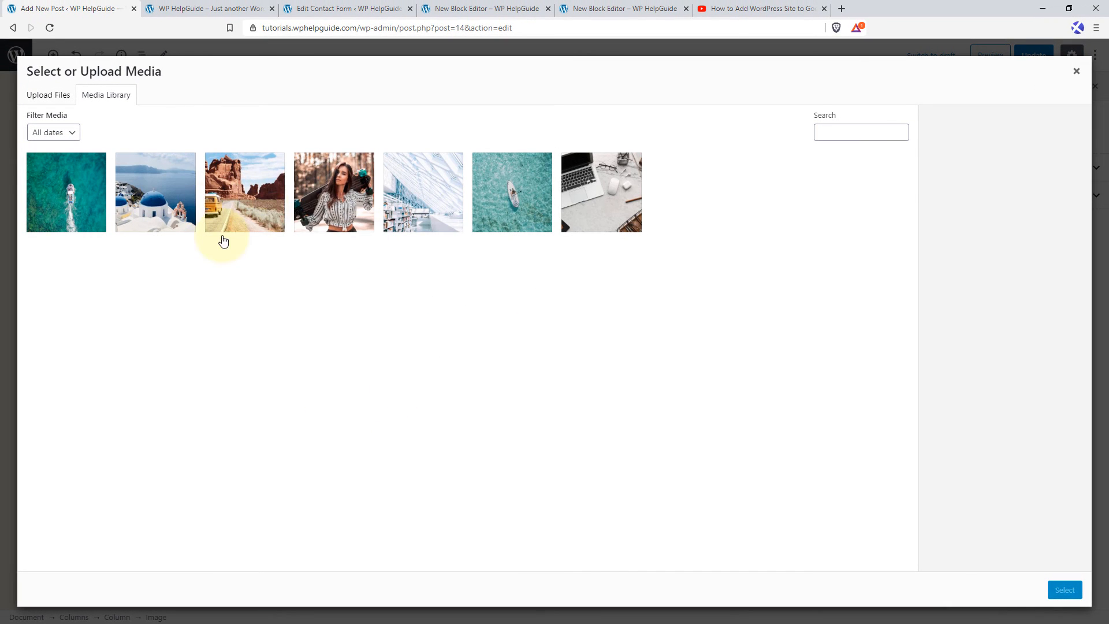
pyautogui.click(347, 209)
pyautogui.click(1065, 589)
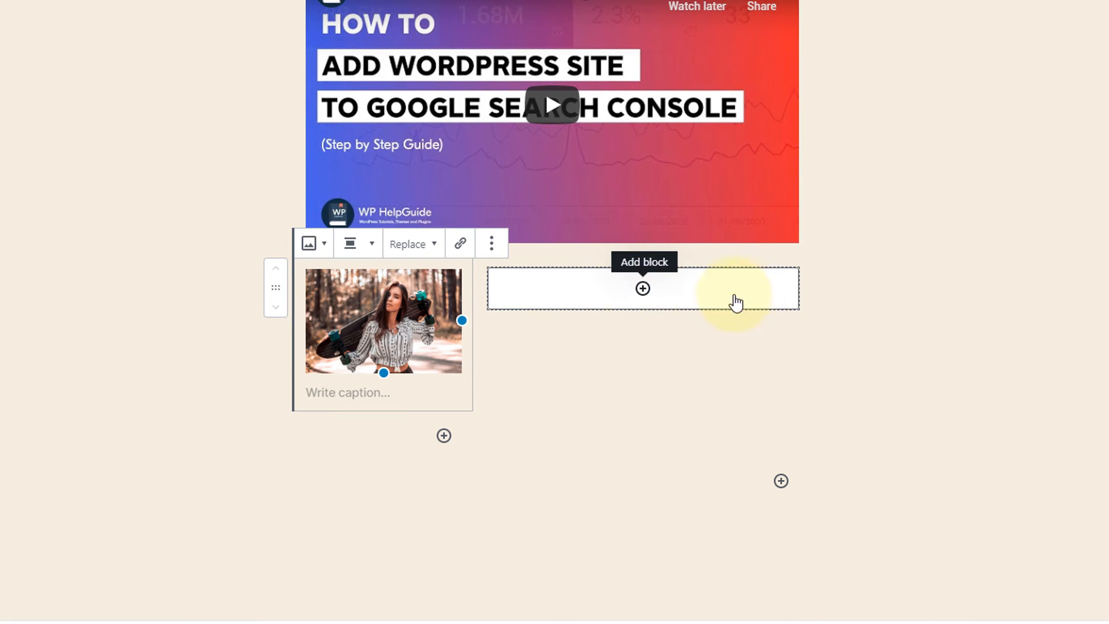
# Add a quote block to the wide column reading "Life is interesting and enjoyable." and enter the author's name as citation.
pyautogui.click(646, 294)
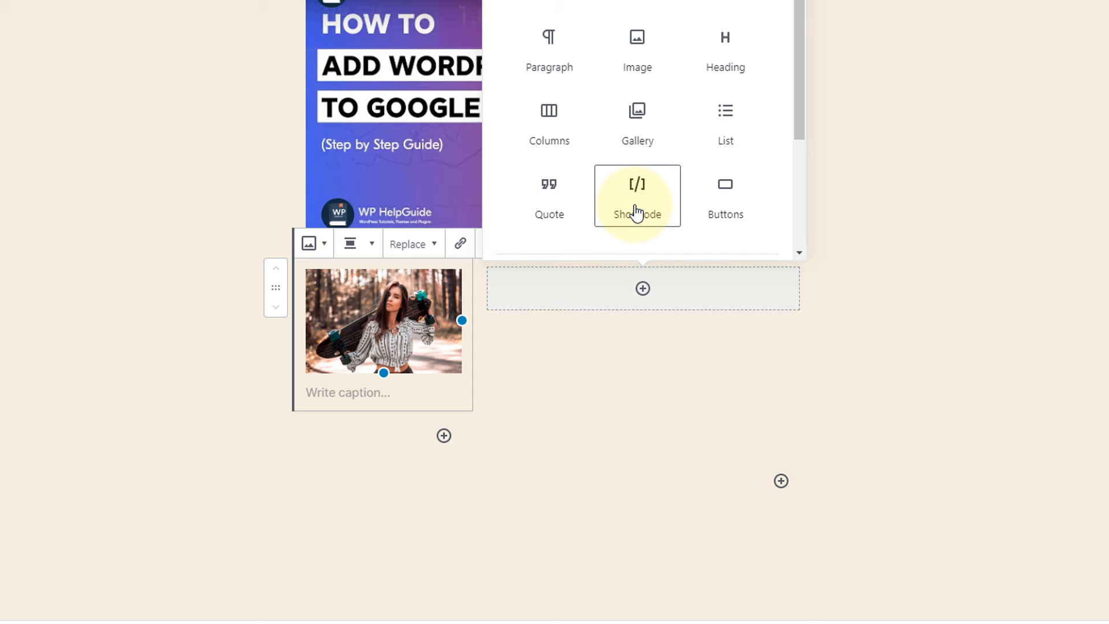
pyautogui.click(561, 214)
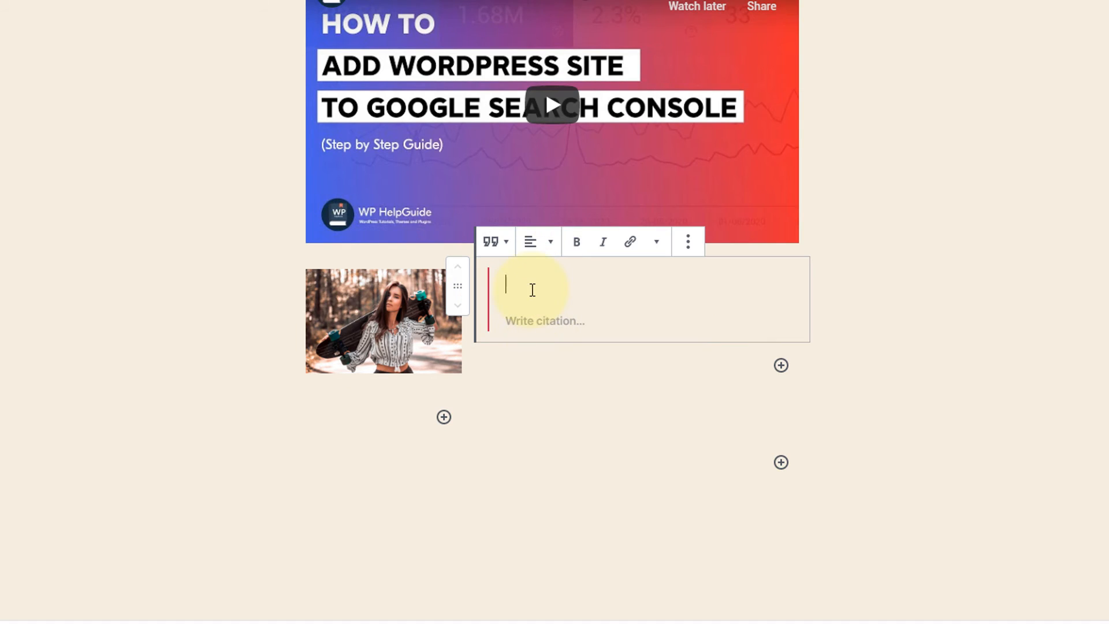
pyautogui.write('Life is interesting and enjoyable.')
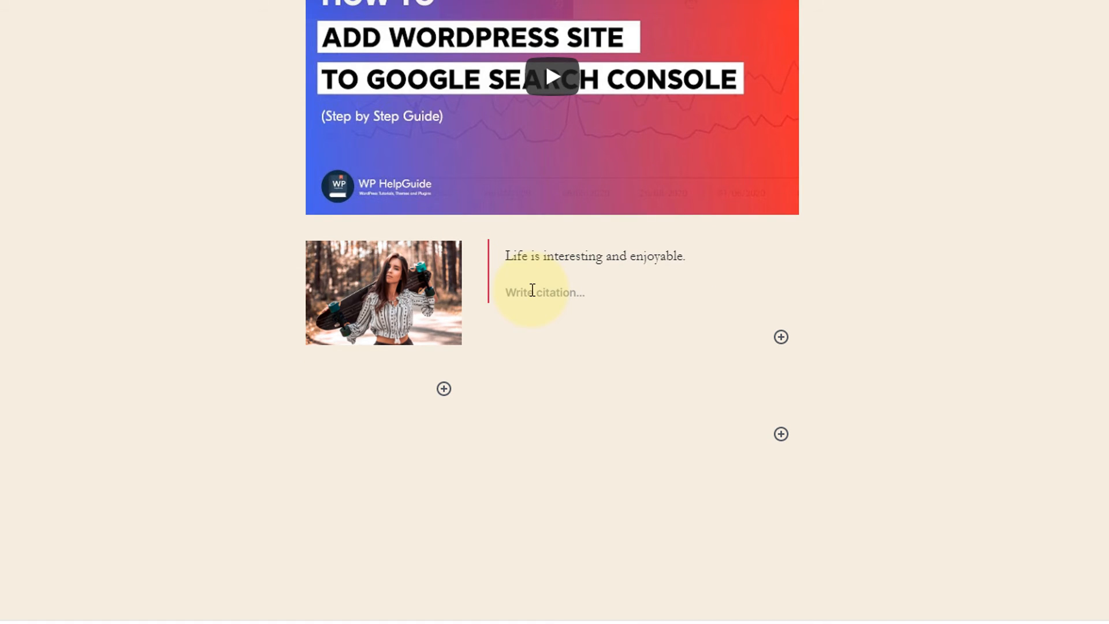
pyautogui.click(532, 290)
pyautogui.write('John Doe')
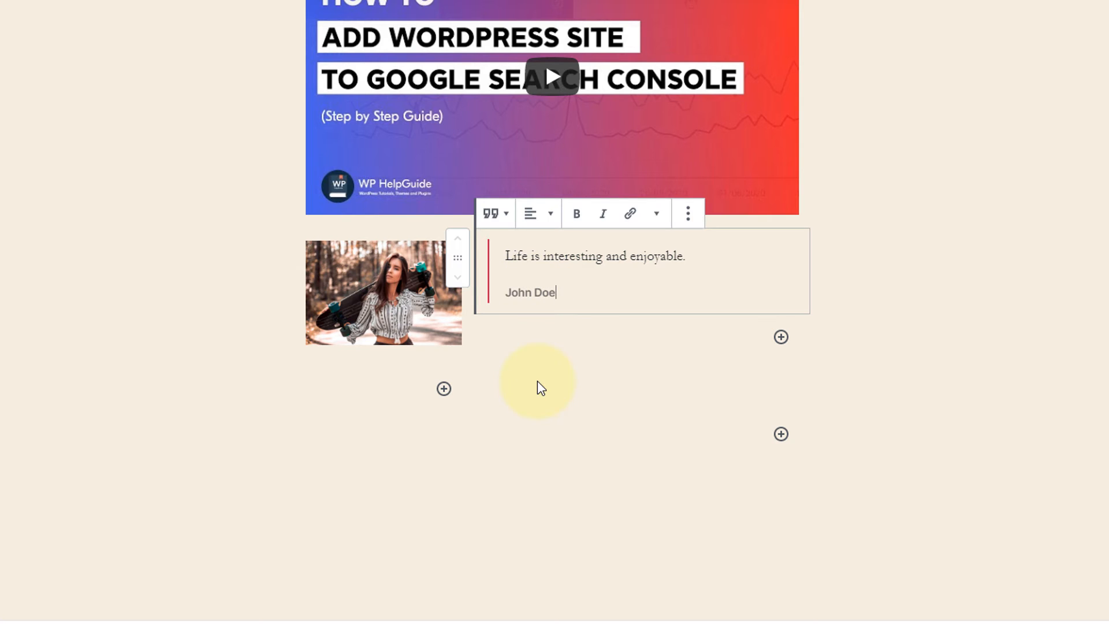
# Select the whole Columns block, try three columns and set the count back to 2.
pyautogui.click(554, 363)
pyautogui.click(469, 354)
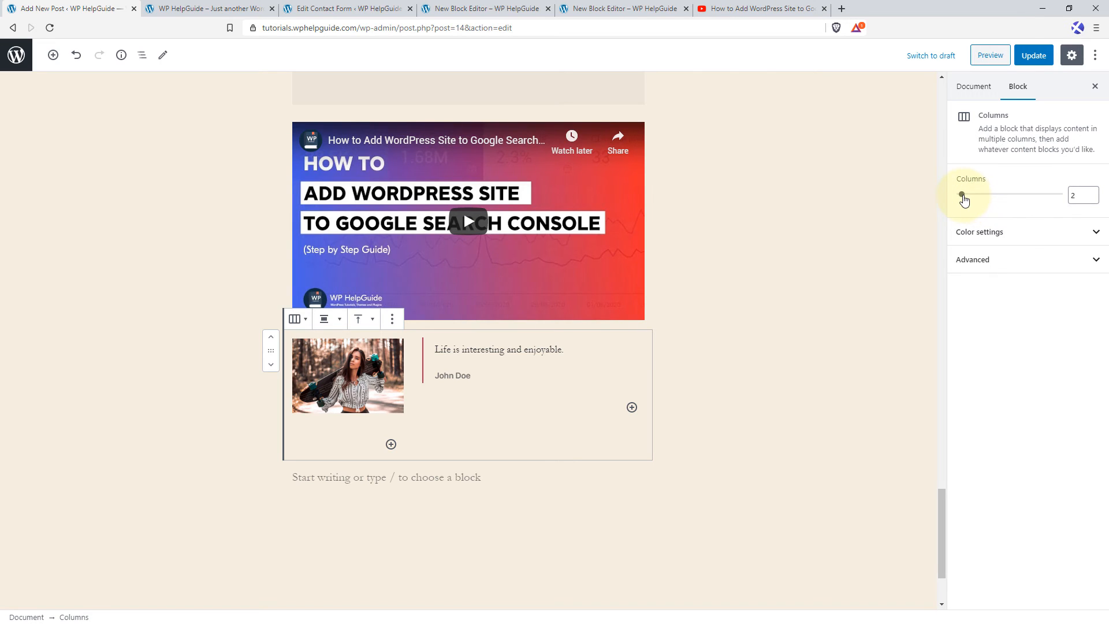
pyautogui.moveTo(963, 197); pyautogui.dragTo(989, 197)
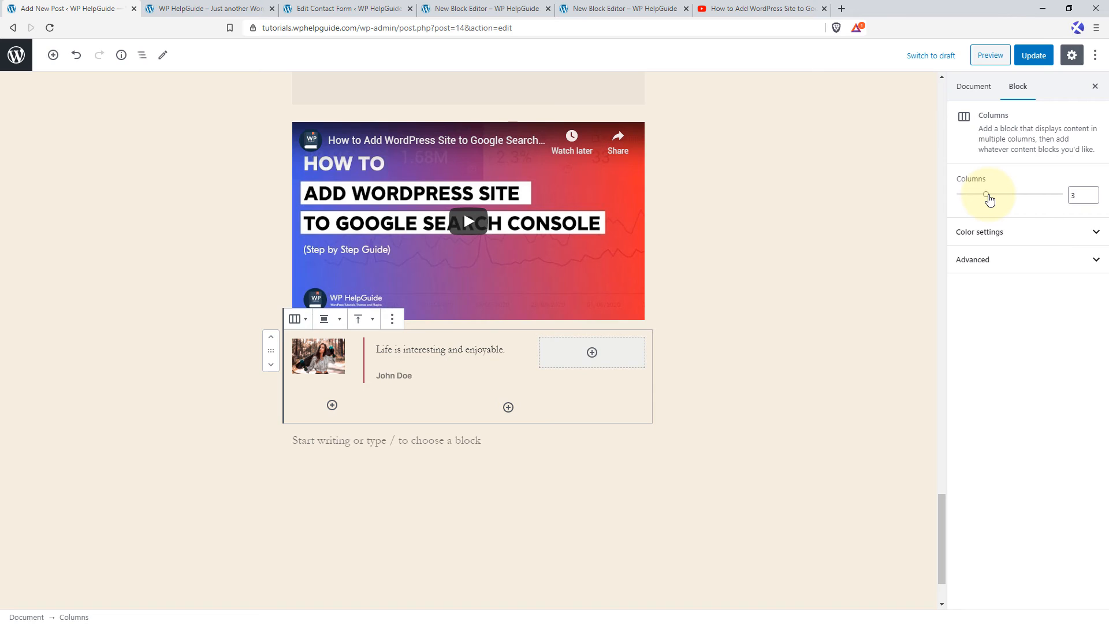
pyautogui.moveTo(989, 198); pyautogui.dragTo(959, 202)
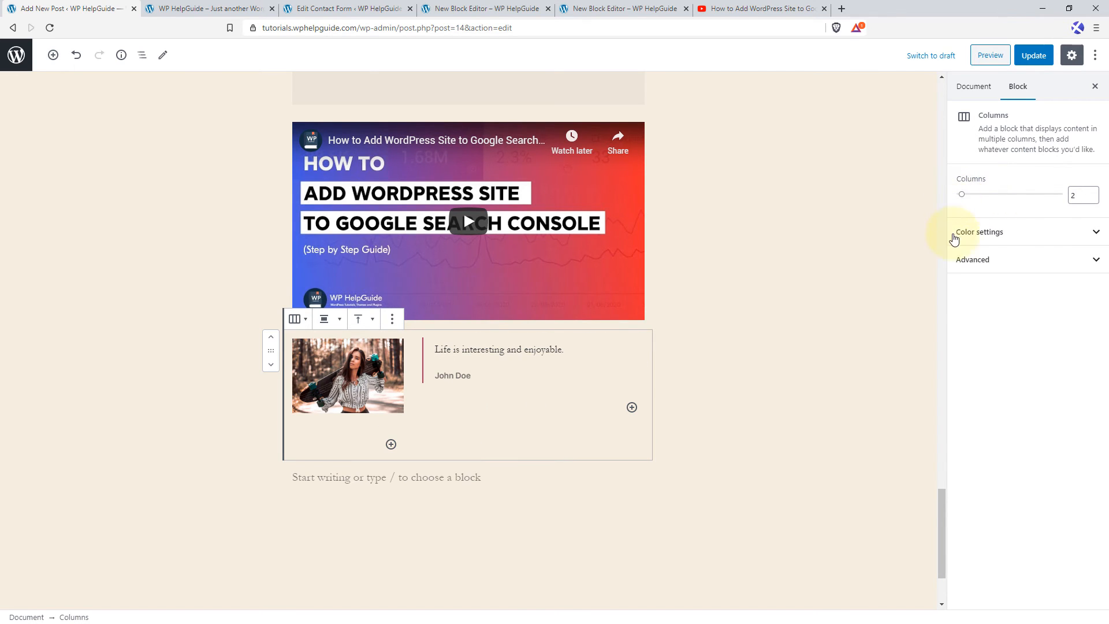
# Try the darker beige background colour on the Columns block and clear it again.
pyautogui.click(1096, 232)
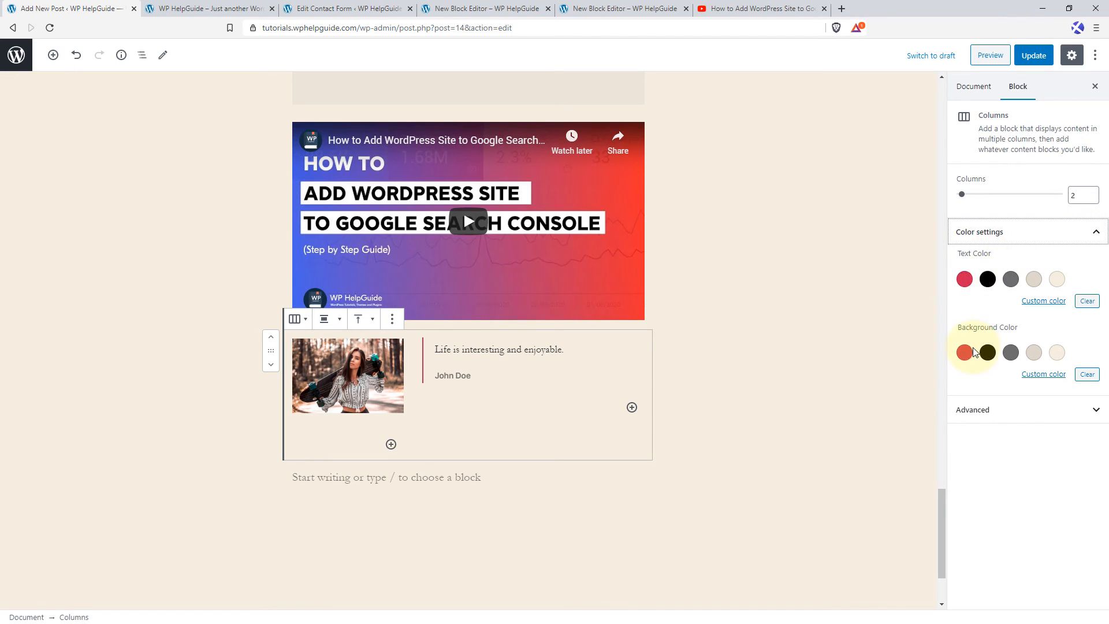
pyautogui.click(1035, 355)
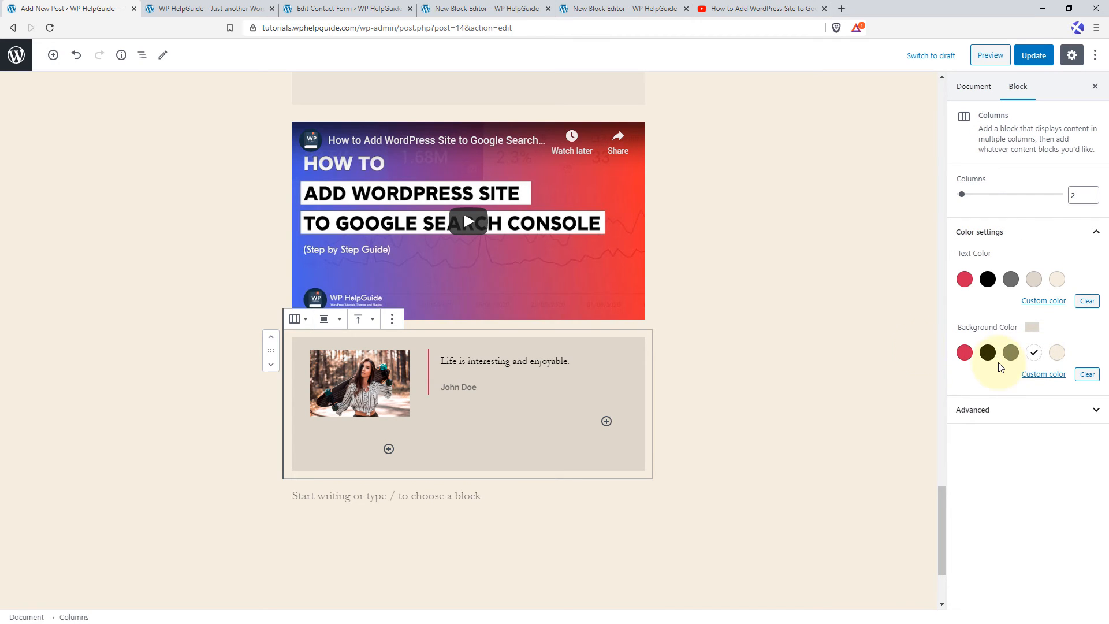
pyautogui.click(1088, 374)
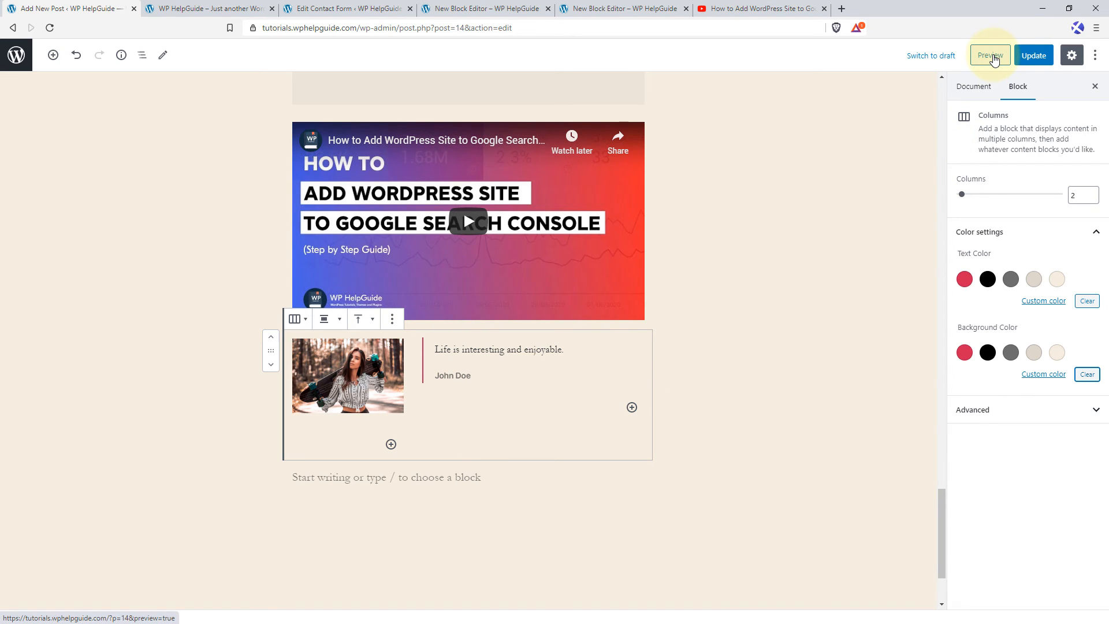
# Update the post and open its live page in a new tab to review the blocks down to the gallery.
pyautogui.click(1033, 57)
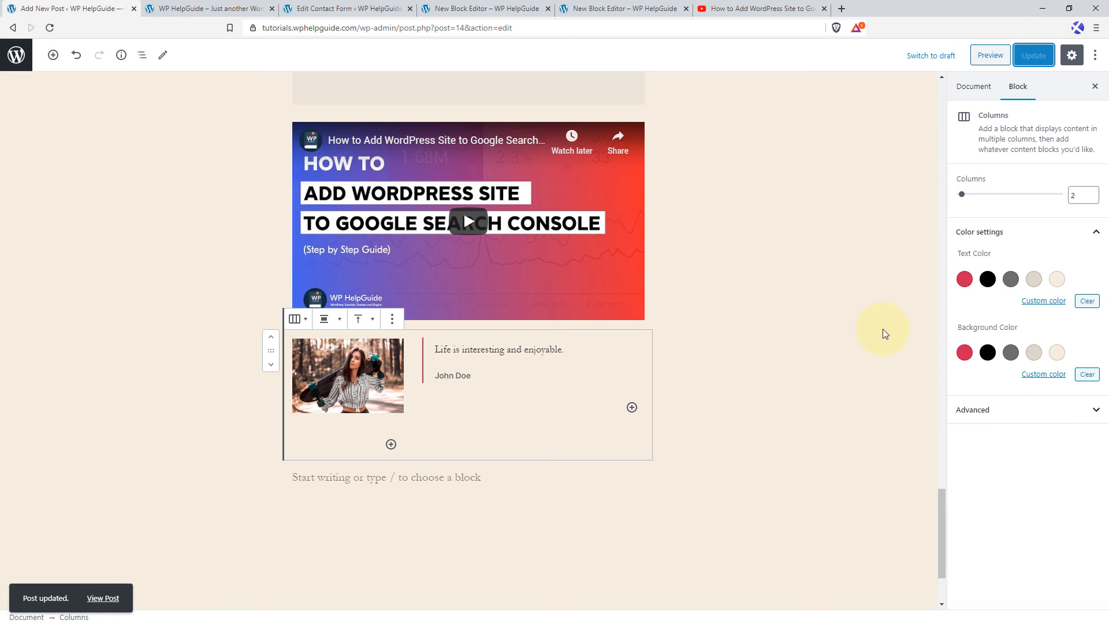
pyautogui.middleClick(104, 598)
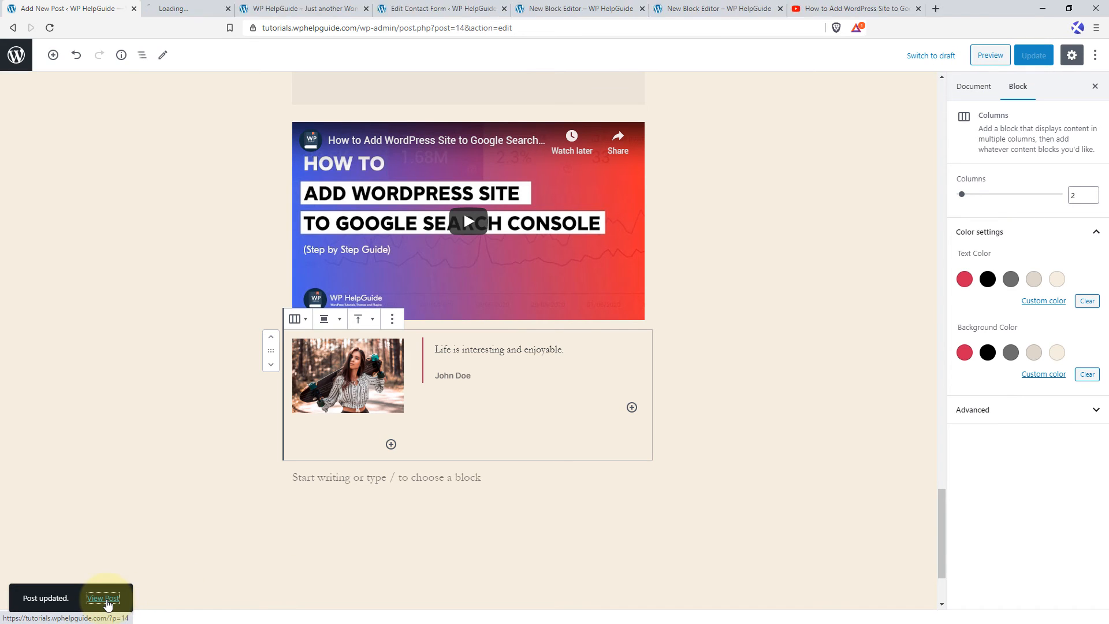
pyautogui.click(215, 9)
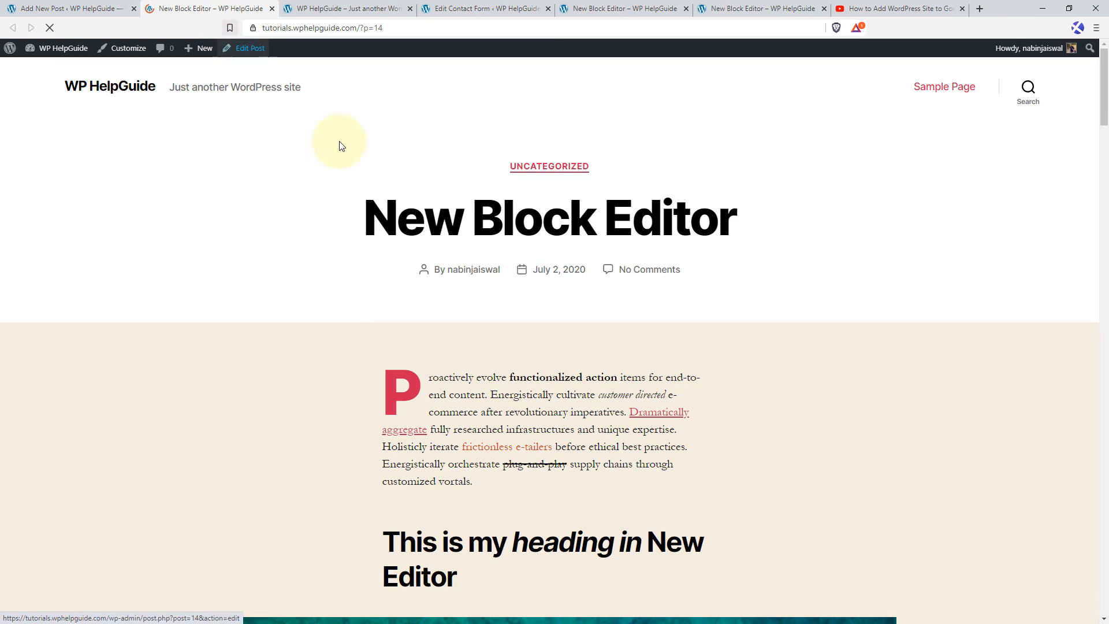
pyautogui.scroll(-4, 557, 260)
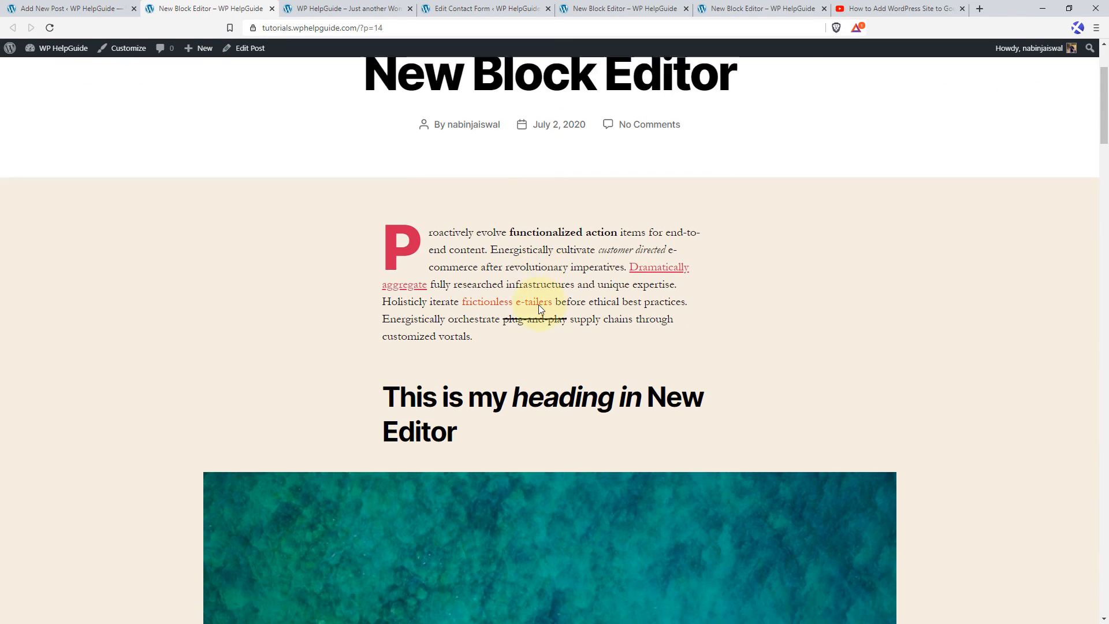
pyautogui.scroll(-9, 539, 304)
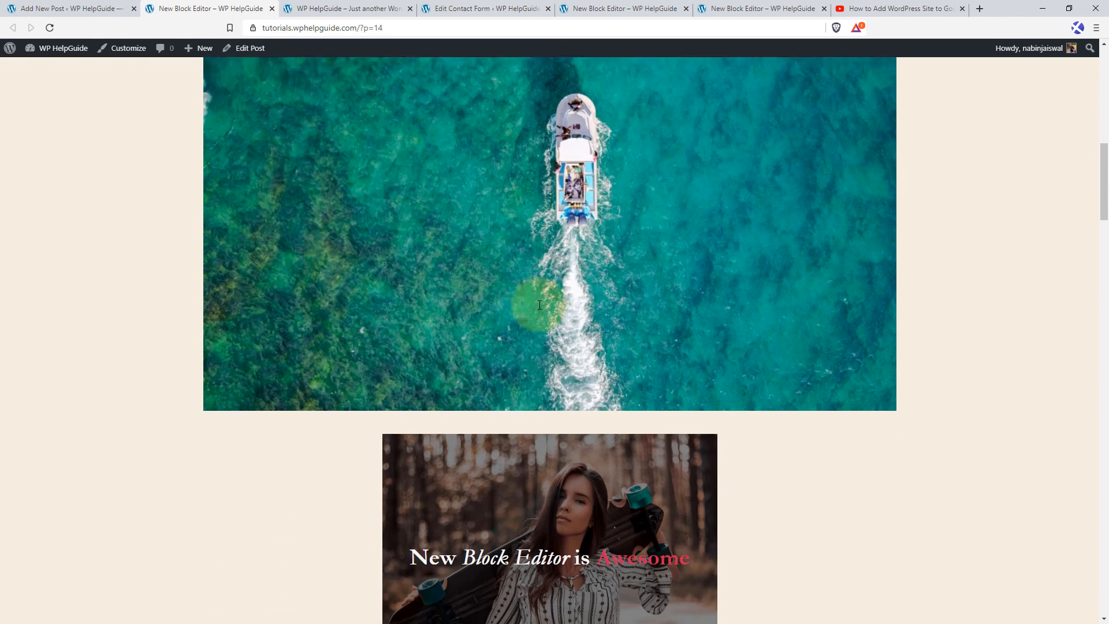
pyautogui.scroll(-9, 538, 304)
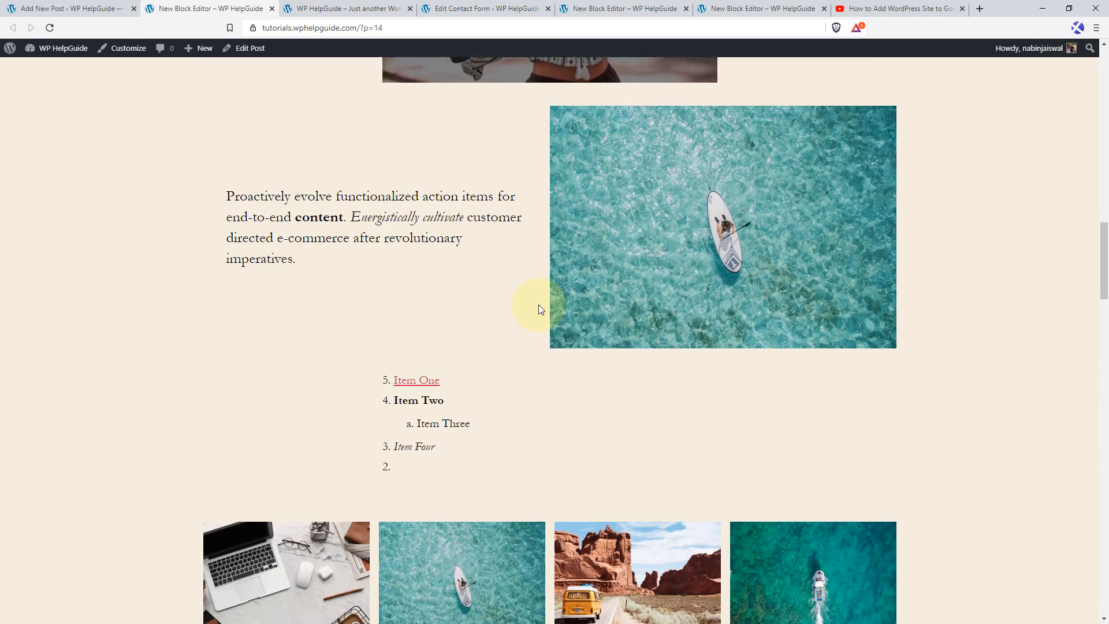
pyautogui.scroll(-2, 538, 304)
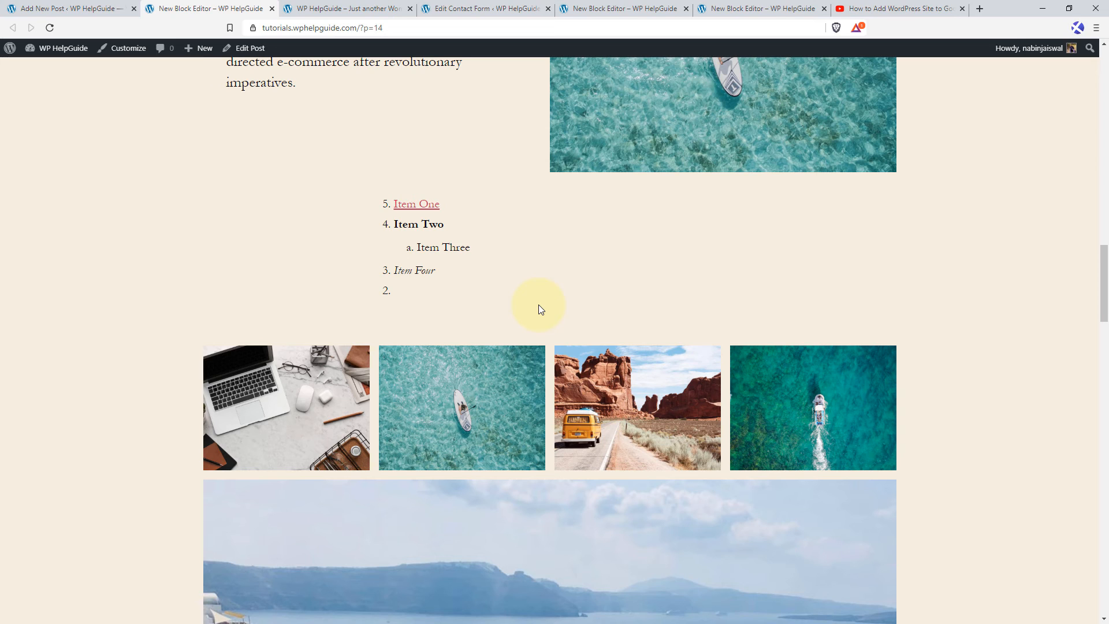
pyautogui.scroll(-2, 538, 305)
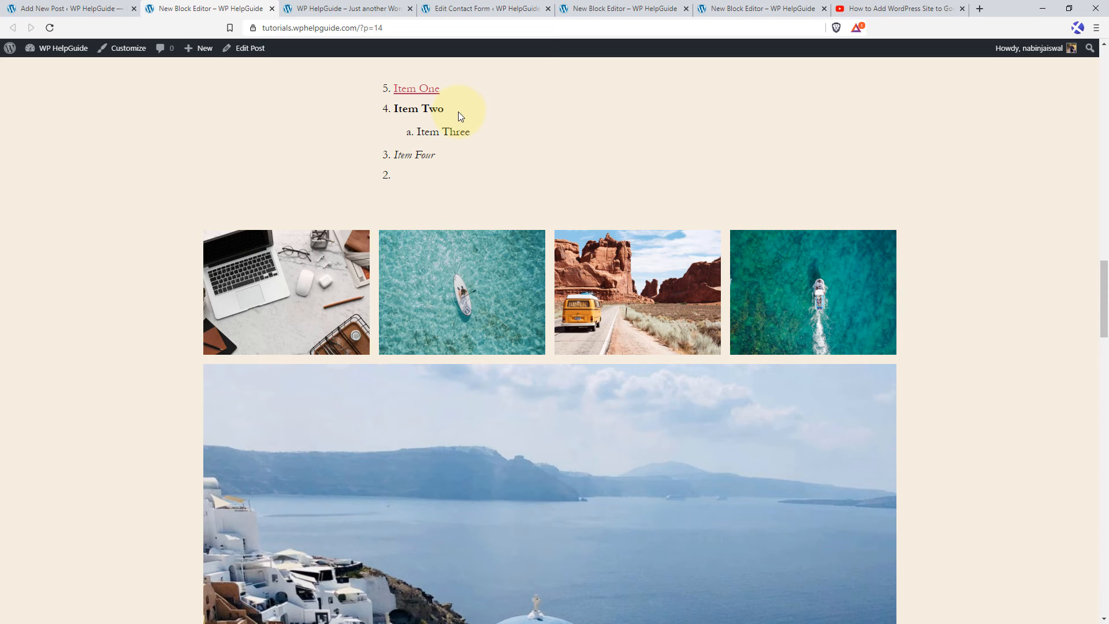
# Return to the post editor and look over the blocks available for insertion below the columns.
pyautogui.click(87, 9)
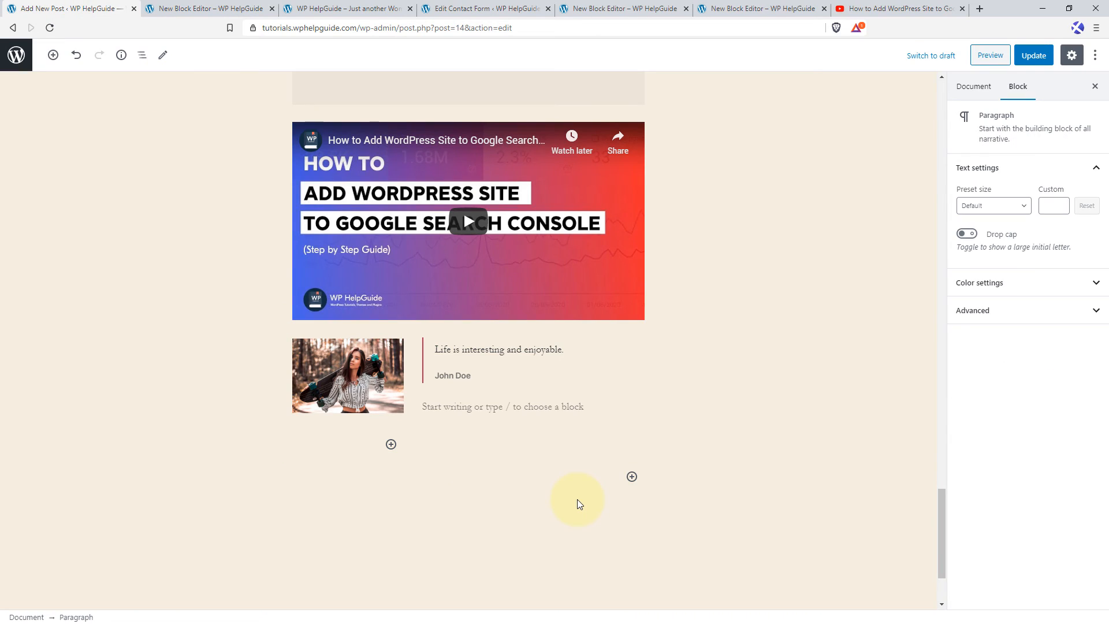
pyautogui.click(632, 478)
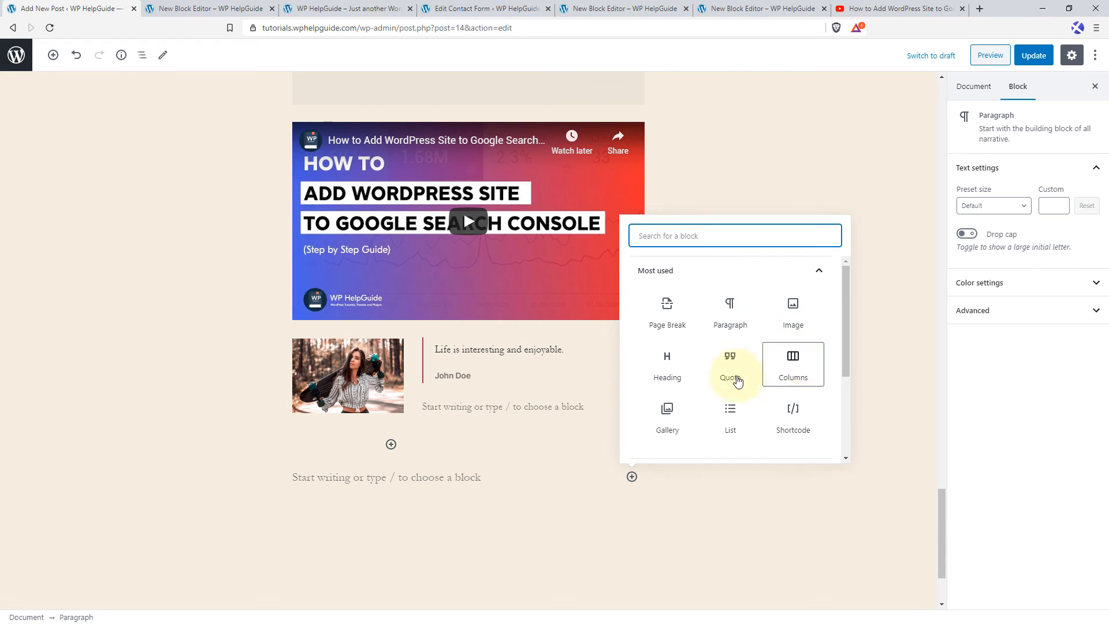
pyautogui.click(576, 477)
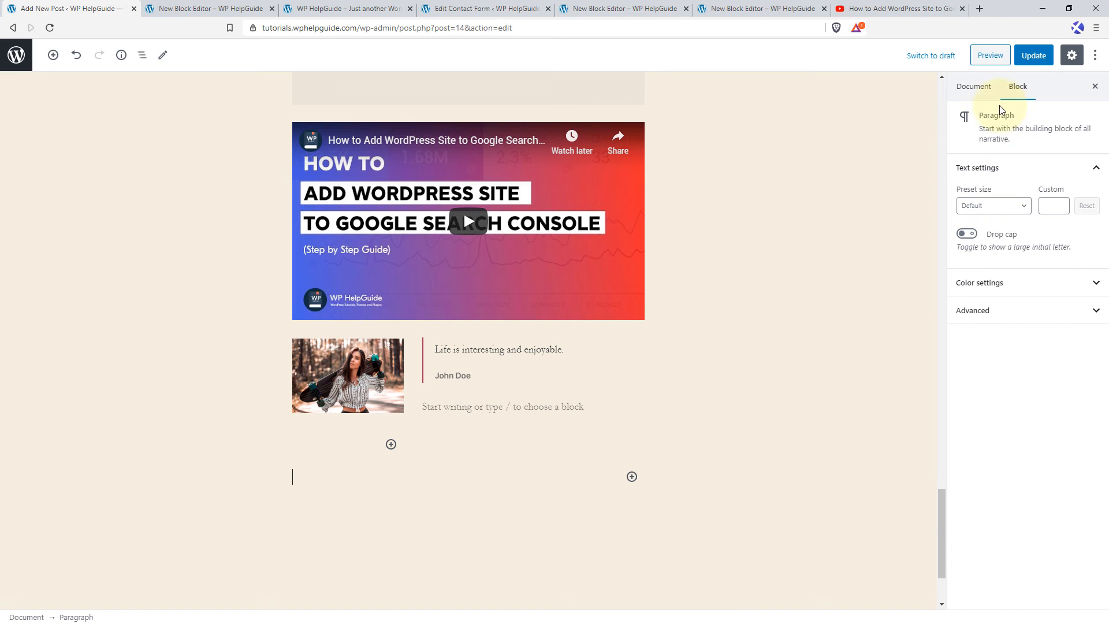
# Open the post's document settings and examine the visibility options and the publish date picker.
pyautogui.click(976, 93)
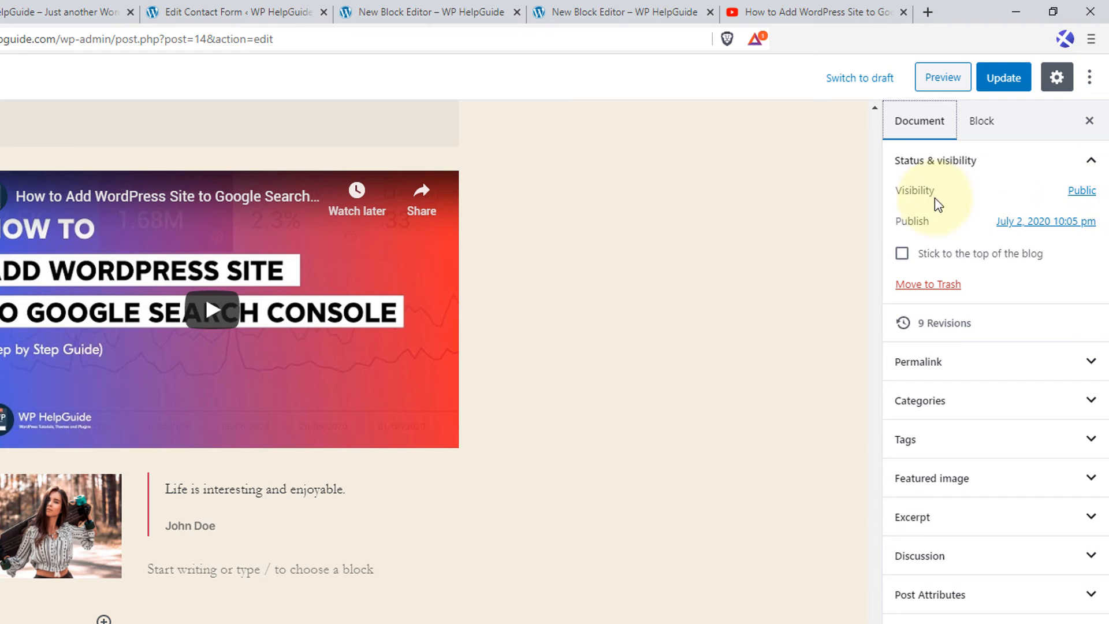
pyautogui.click(1081, 192)
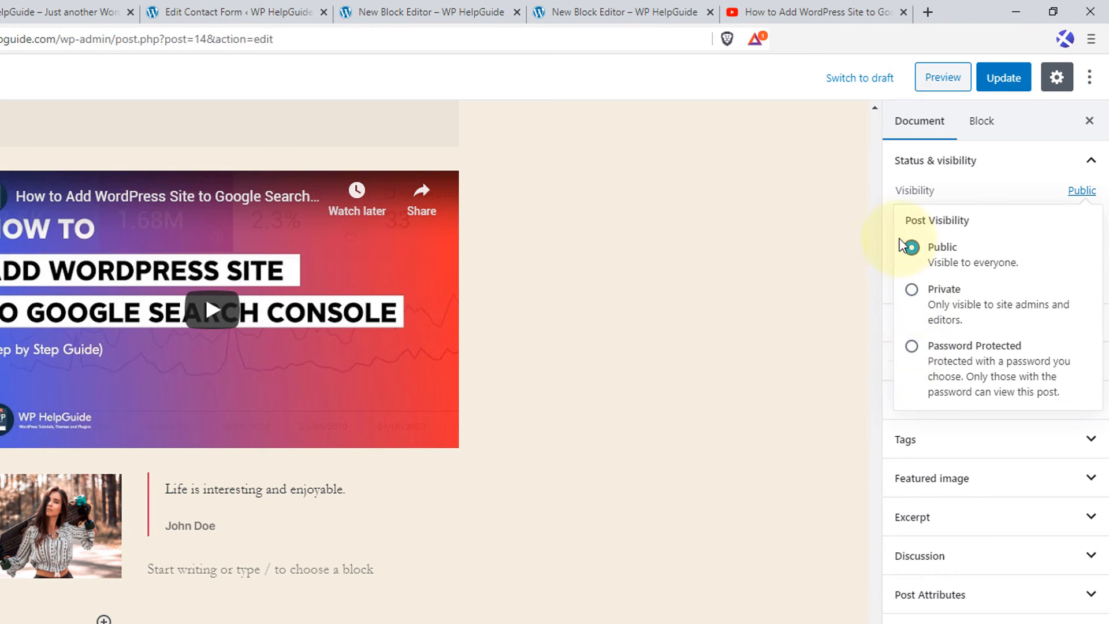
pyautogui.click(862, 287)
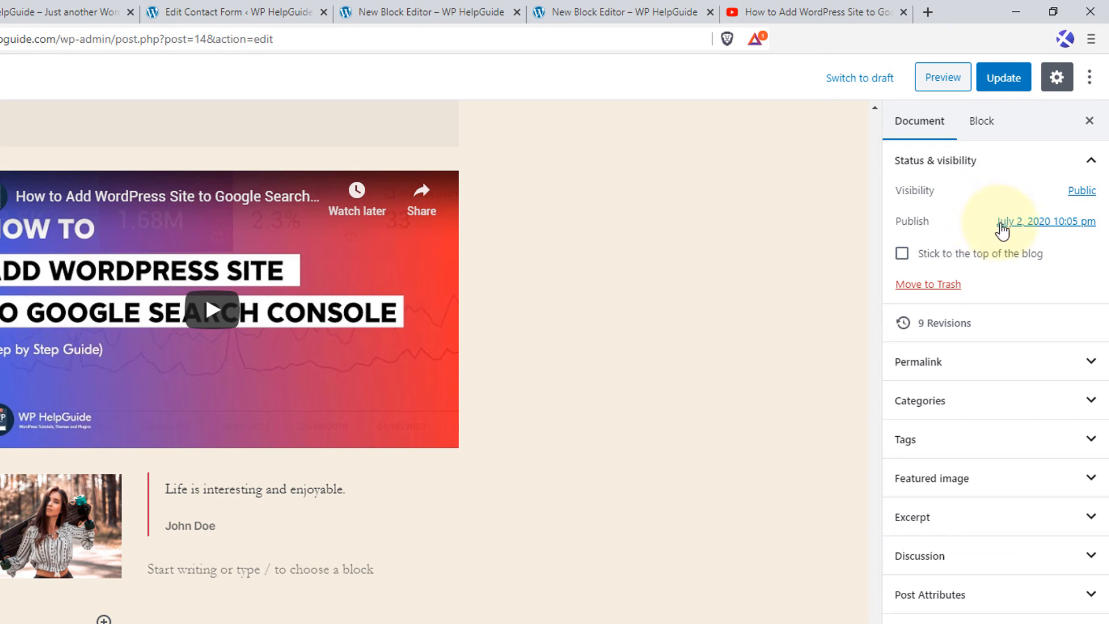
pyautogui.click(1040, 224)
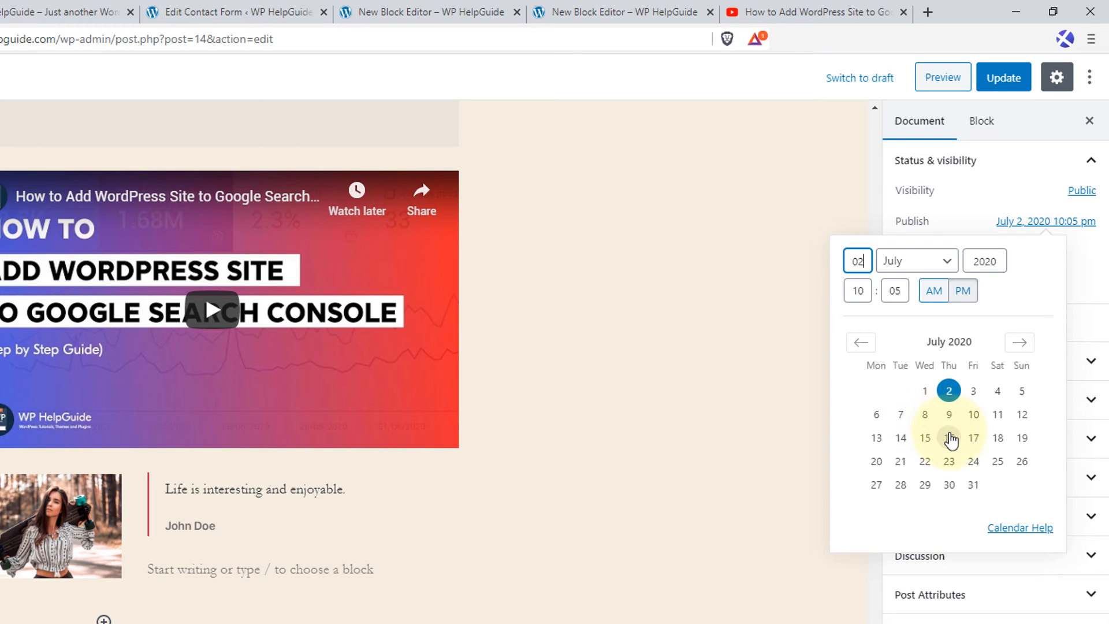
pyautogui.click(1073, 259)
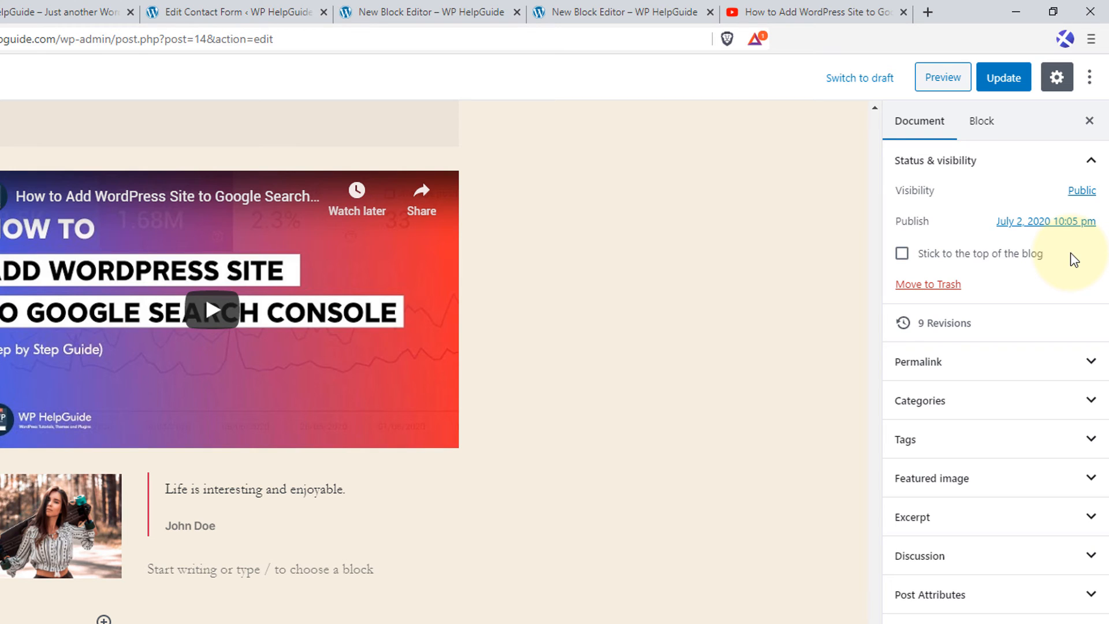
# Set the post to stick to the top of the blog and try opening its revisions, staying on the page.
pyautogui.click(902, 254)
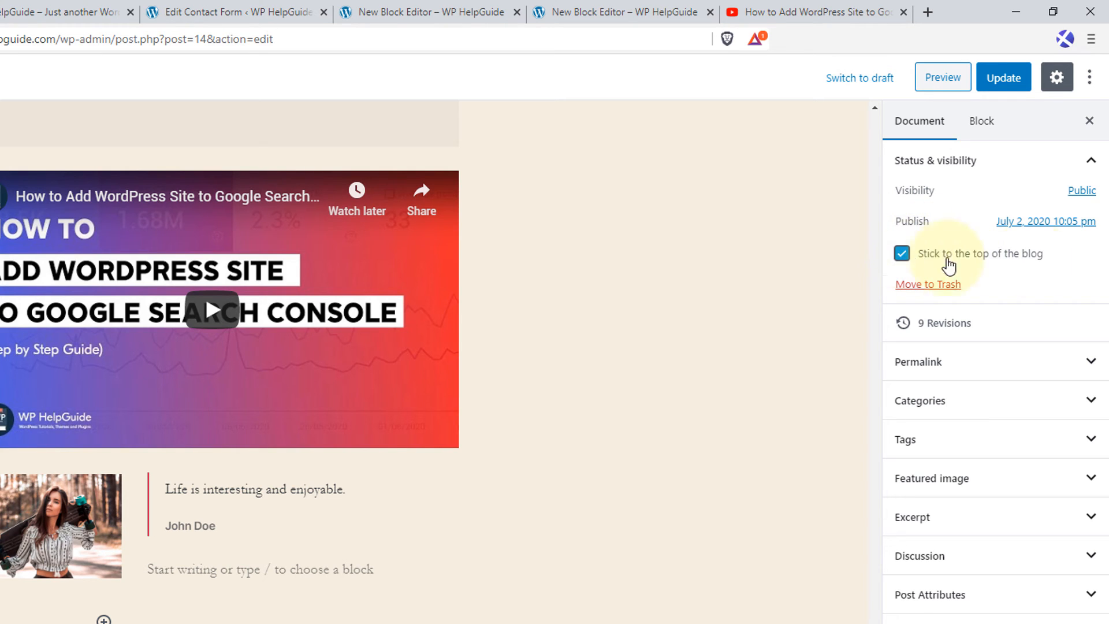
pyautogui.click(1001, 328)
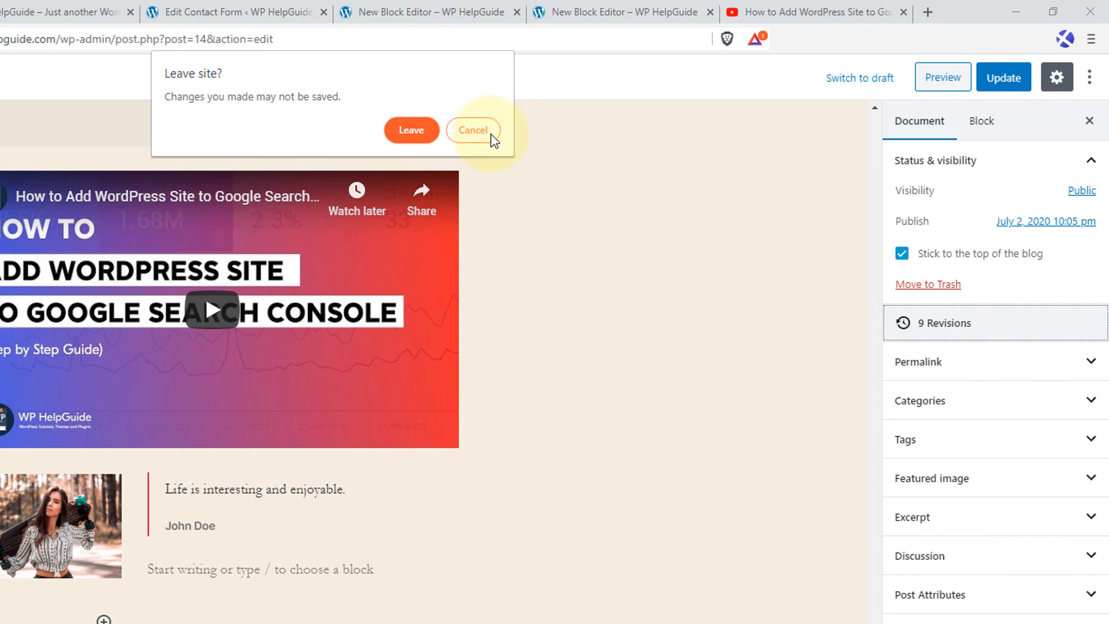
pyautogui.click(472, 130)
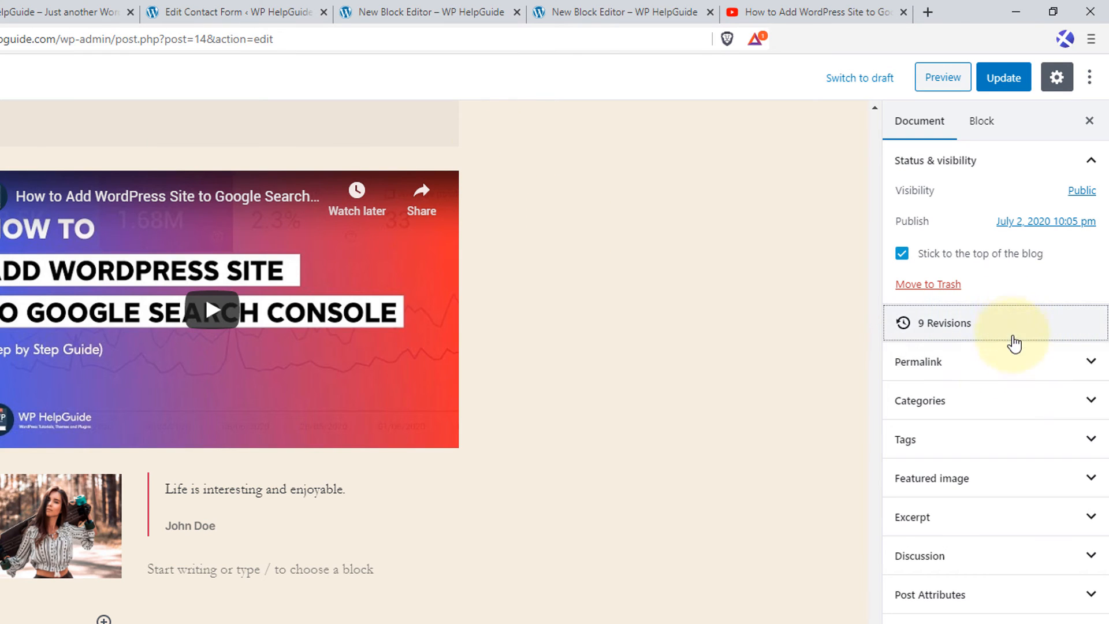
# Check the post's permalink, open the site's Permalink Settings in a new dashboard tab, and save the structure as Post name.
pyautogui.click(1094, 364)
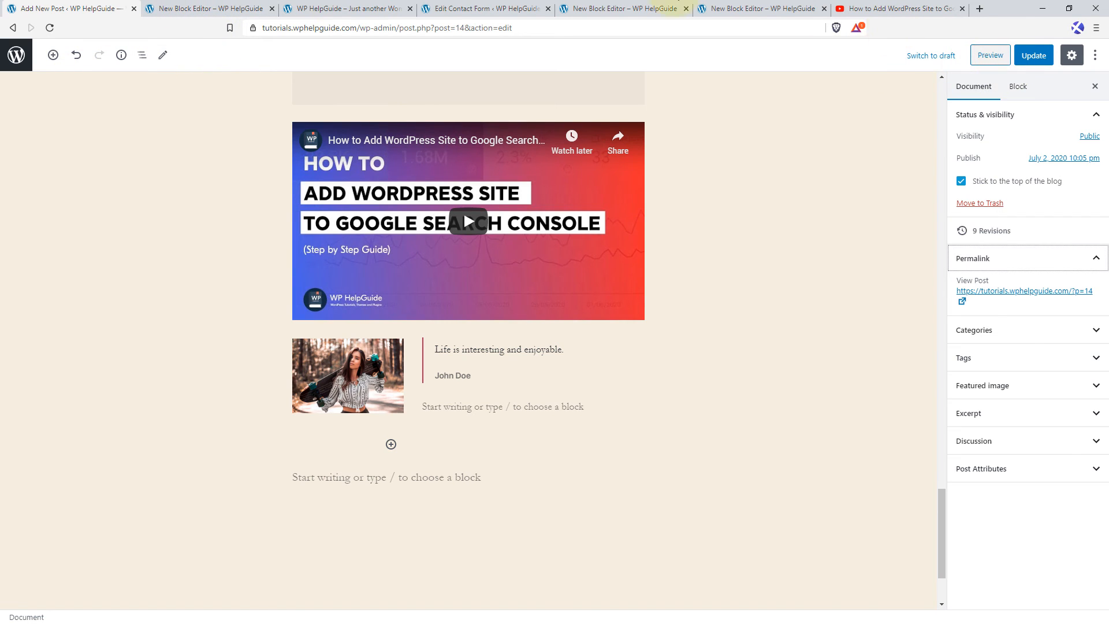
pyautogui.click(339, 6)
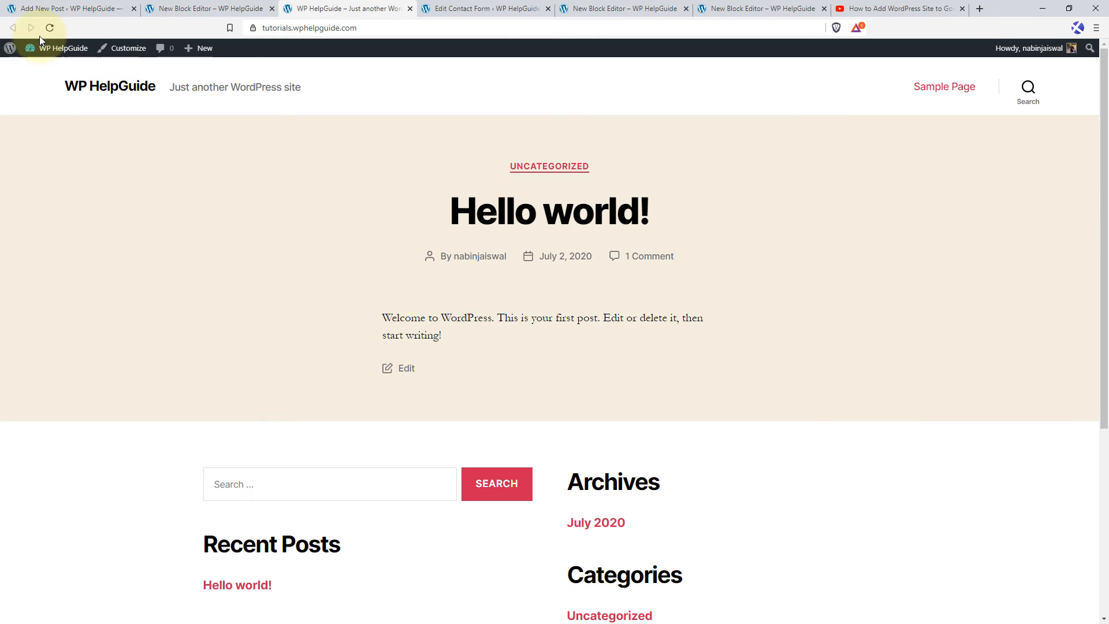
pyautogui.moveTo(44, 48)
pyautogui.middleClick(42, 69)
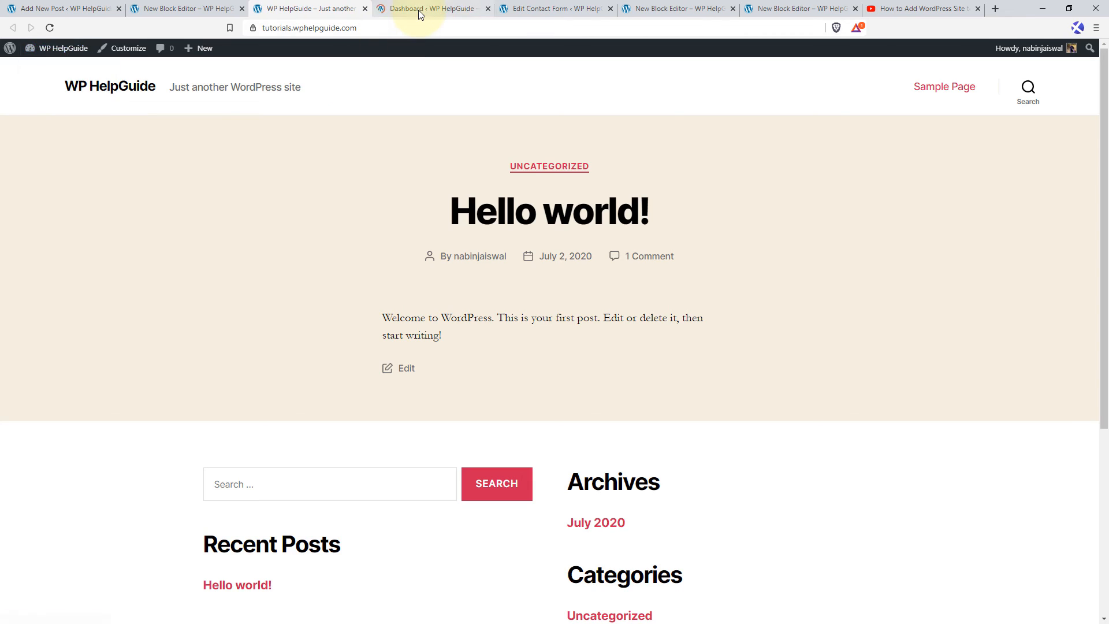
pyautogui.click(418, 9)
pyautogui.moveTo(37, 335)
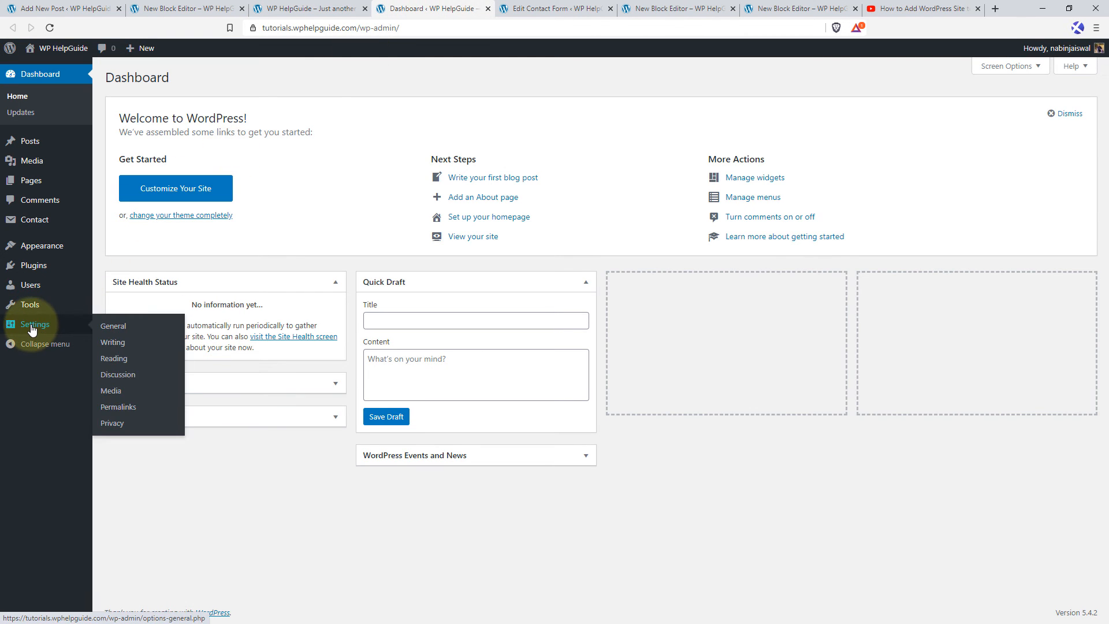
pyautogui.click(127, 411)
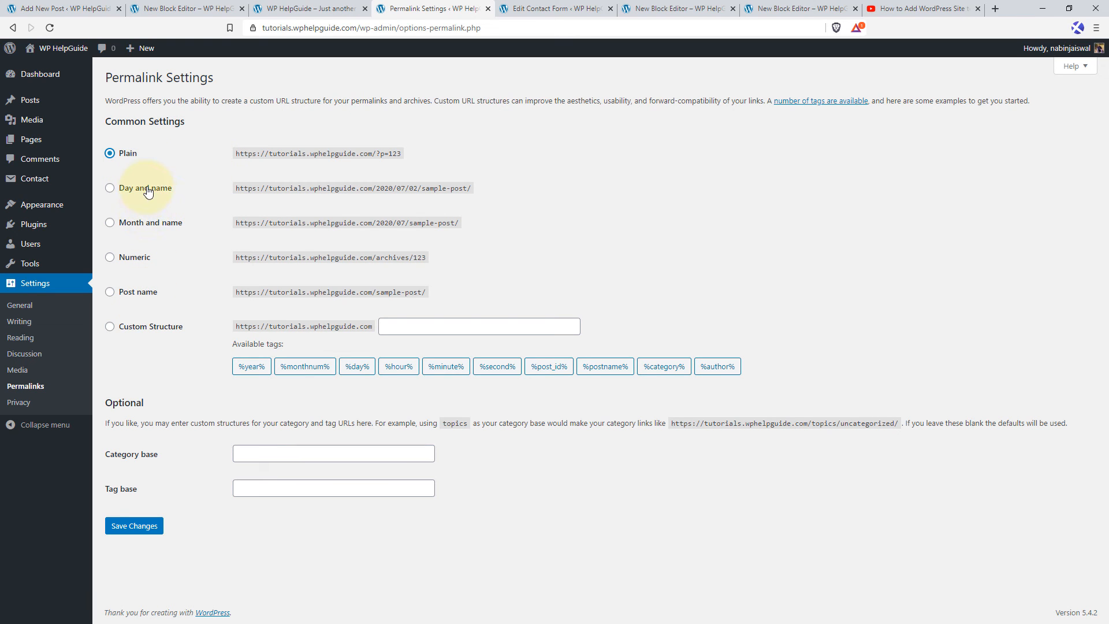
pyautogui.click(110, 293)
pyautogui.click(131, 527)
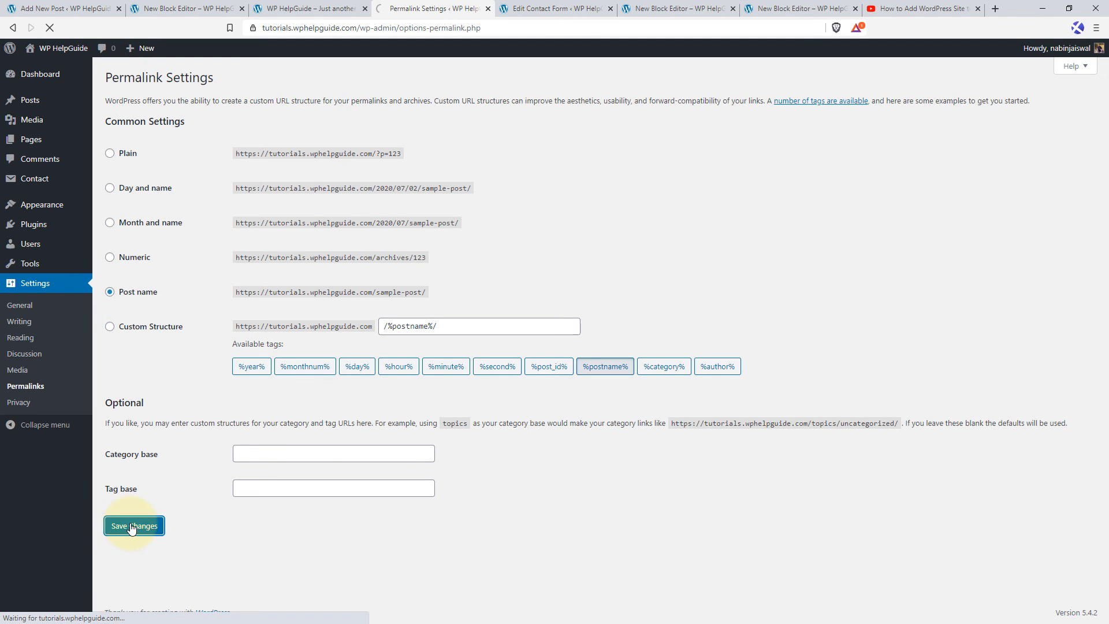
# Return to the post editor and reload the page despite its unsaved changes.
pyautogui.click(67, 6)
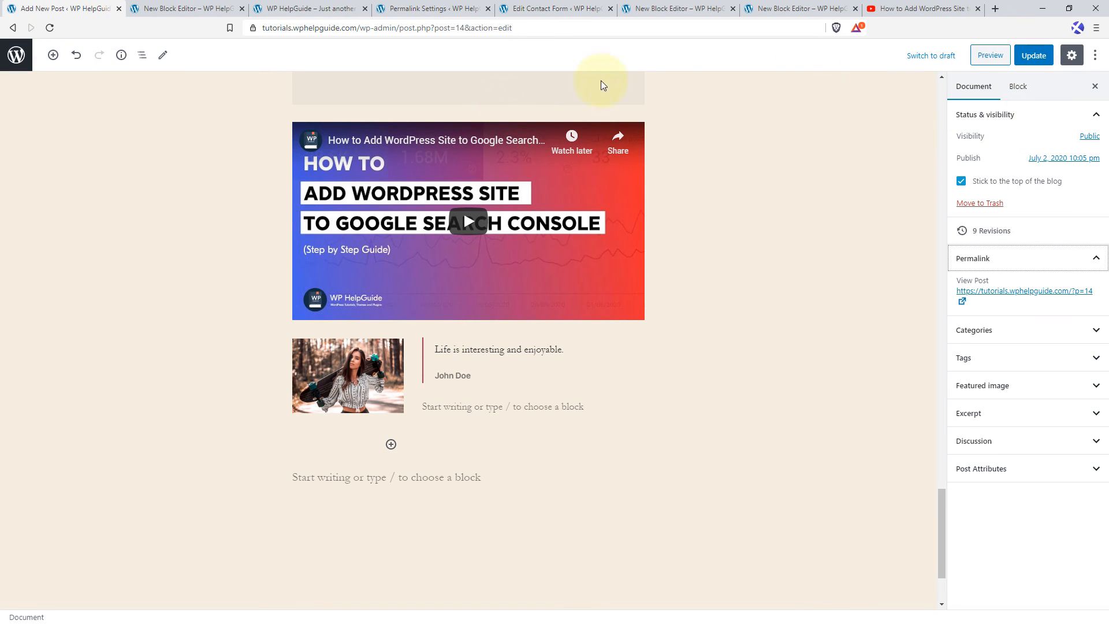
pyautogui.click(50, 28)
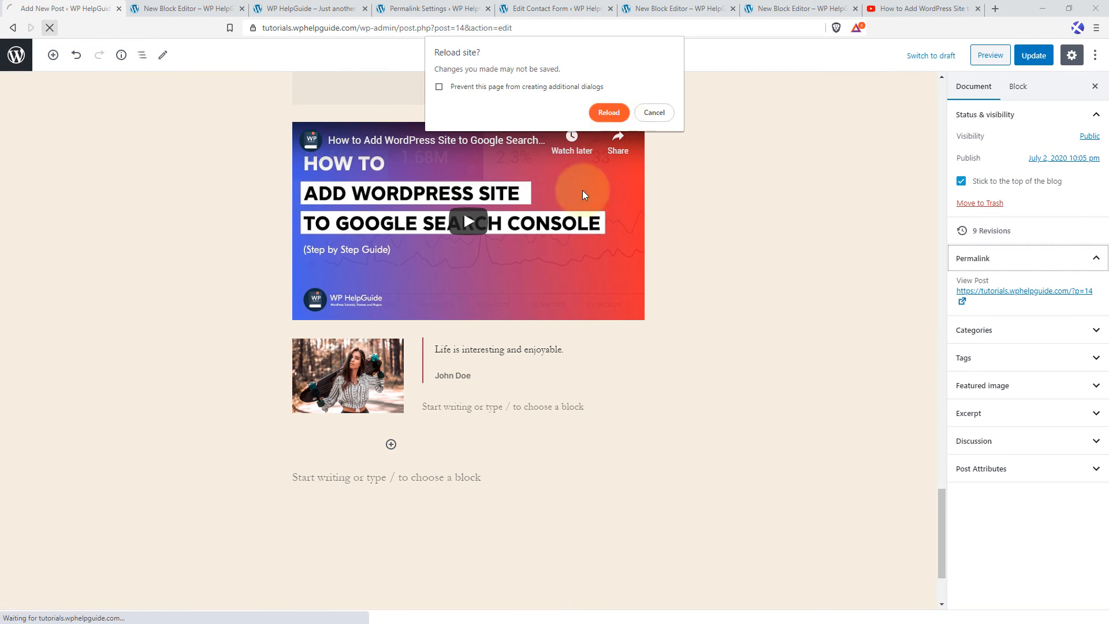
pyautogui.click(609, 112)
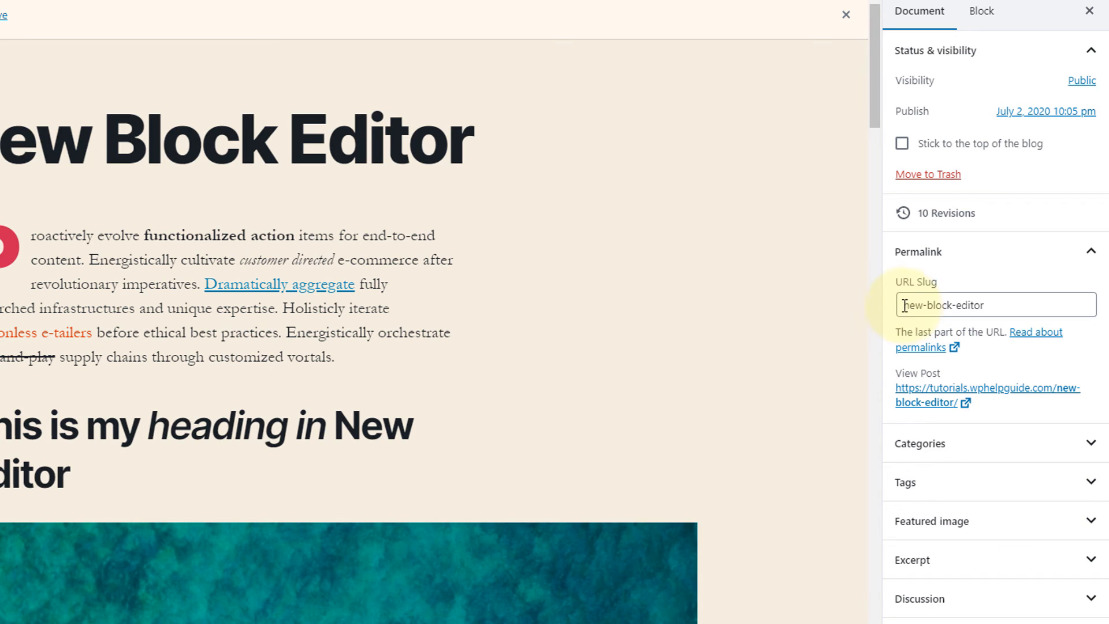
# Change the post's URL slug to wordpress-new-block-editor.
pyautogui.moveTo(905, 306); pyautogui.dragTo(1006, 304)
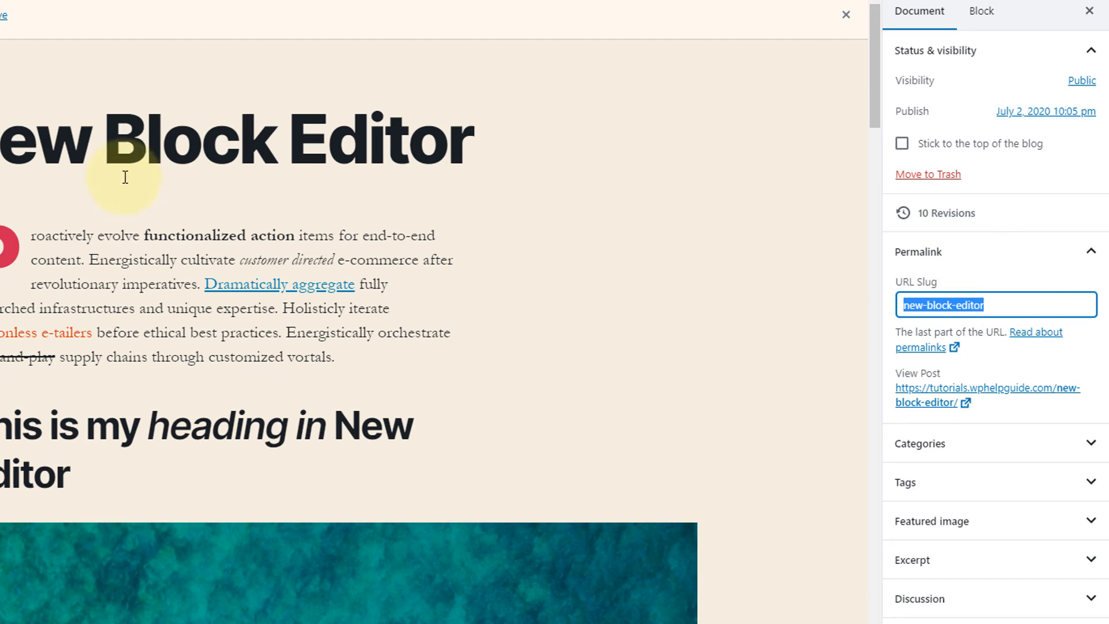
pyautogui.click(906, 305)
pyautogui.write('wordpre')
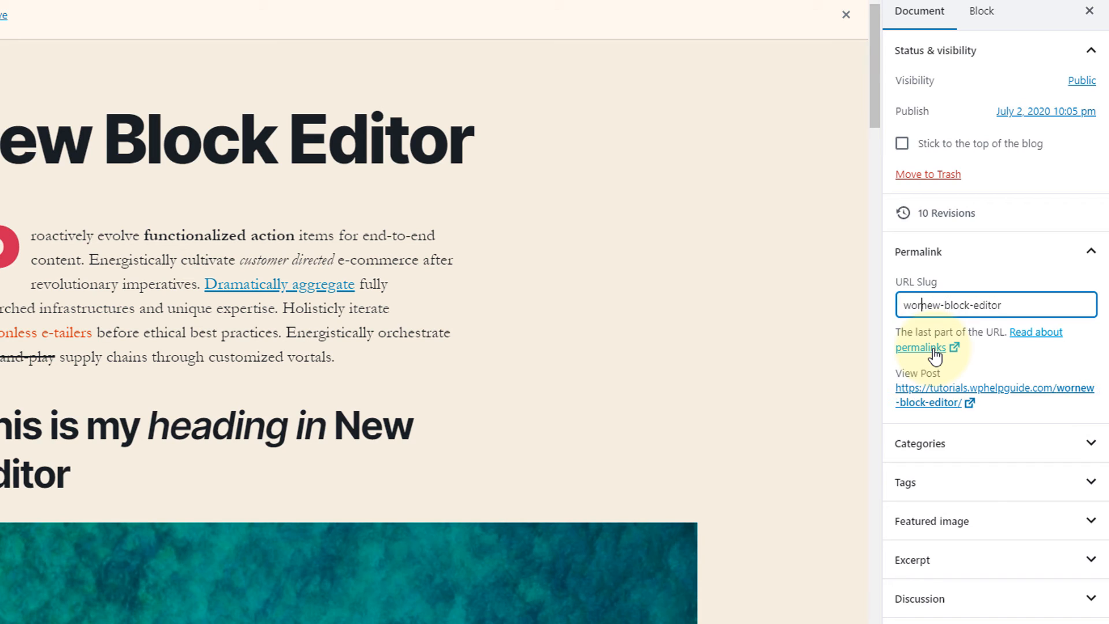
pyautogui.write('ss-')
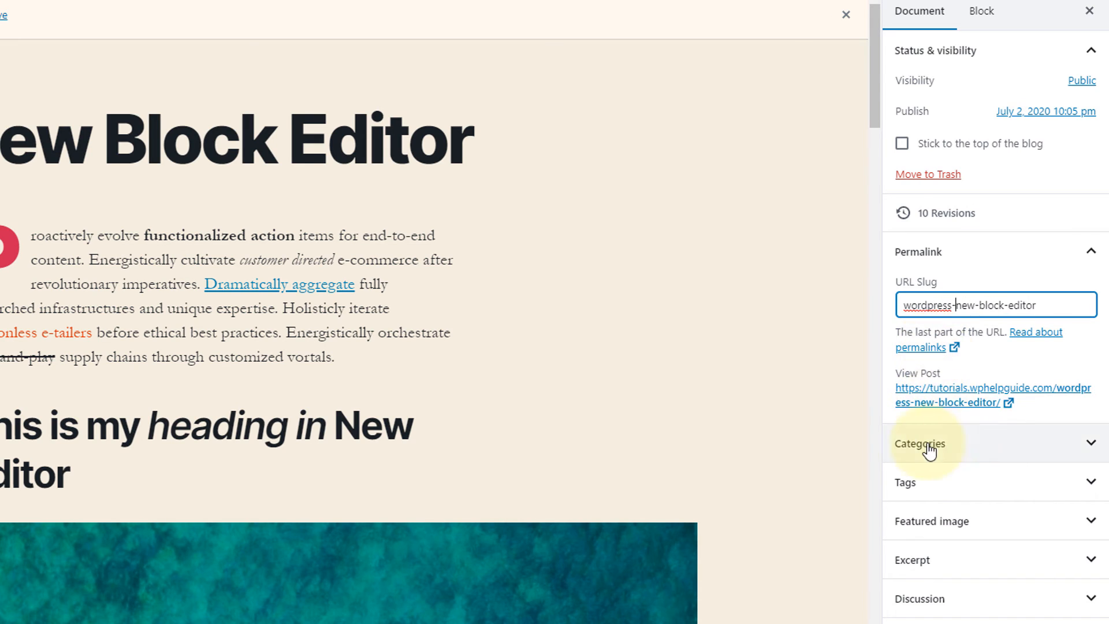
# Create a new category named WordPress without a parent category and assign it to the post.
pyautogui.scroll(-2, 1011, 449)
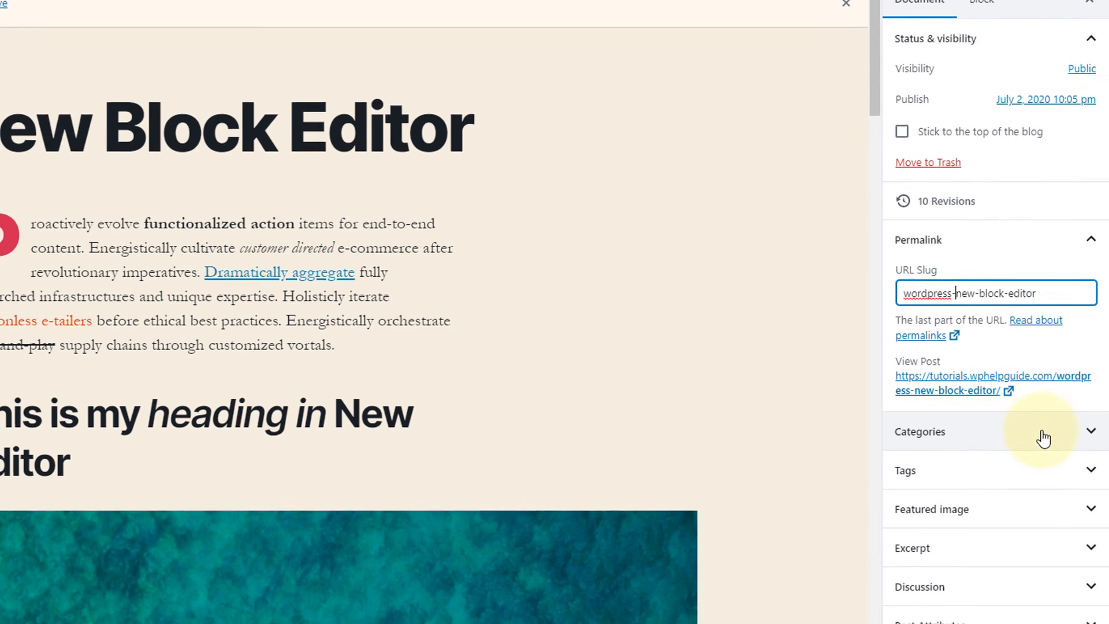
pyautogui.click(1090, 361)
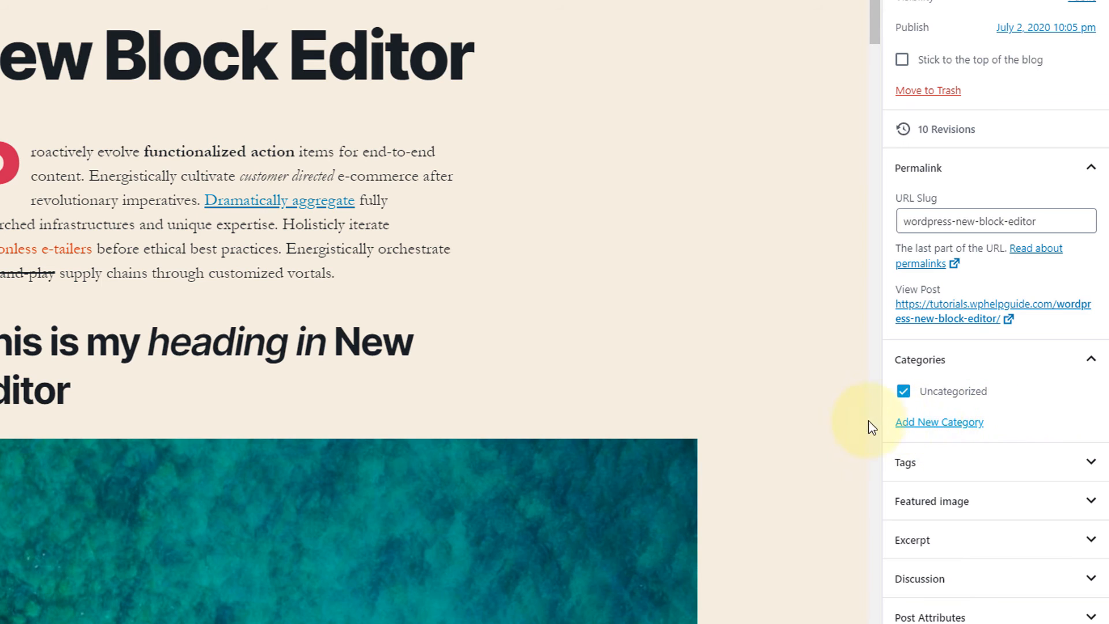
pyautogui.click(951, 425)
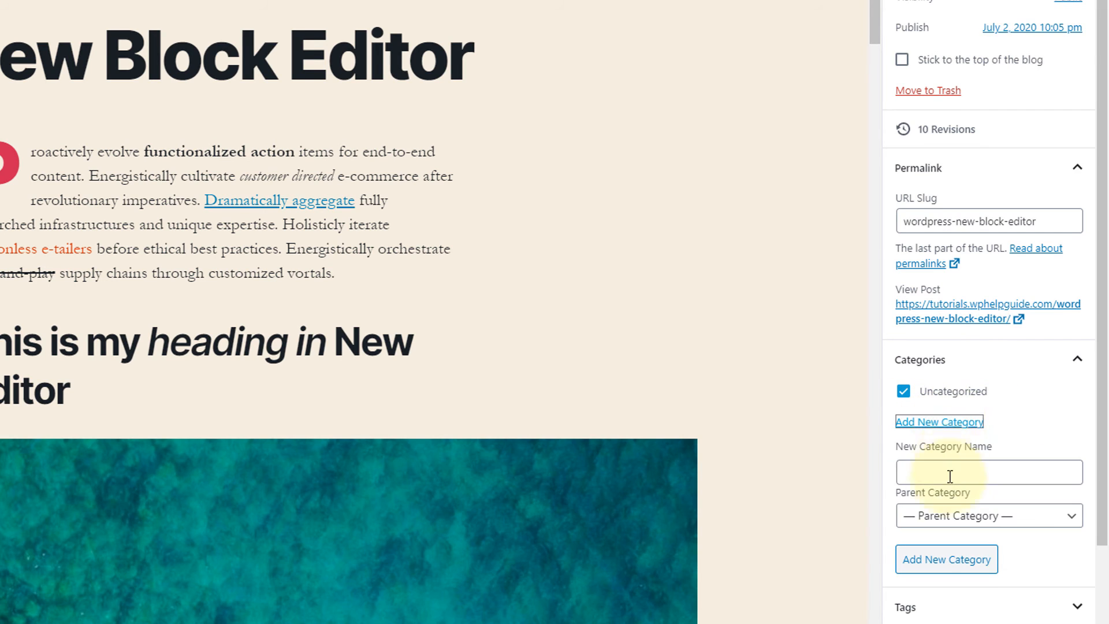
pyautogui.click(943, 470)
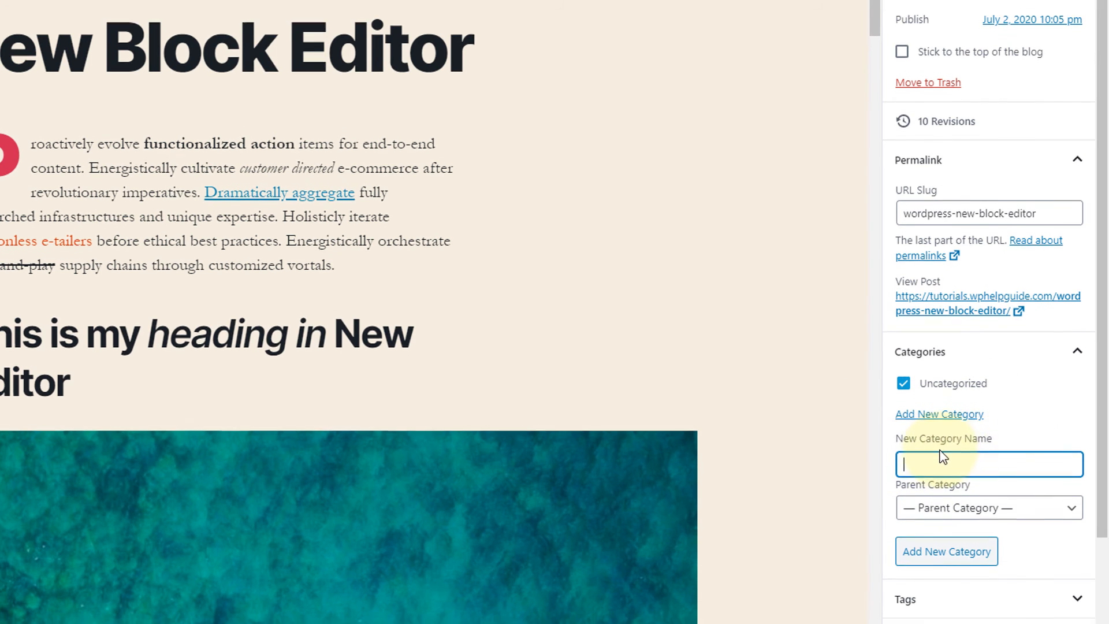
pyautogui.scroll(-1, 940, 439)
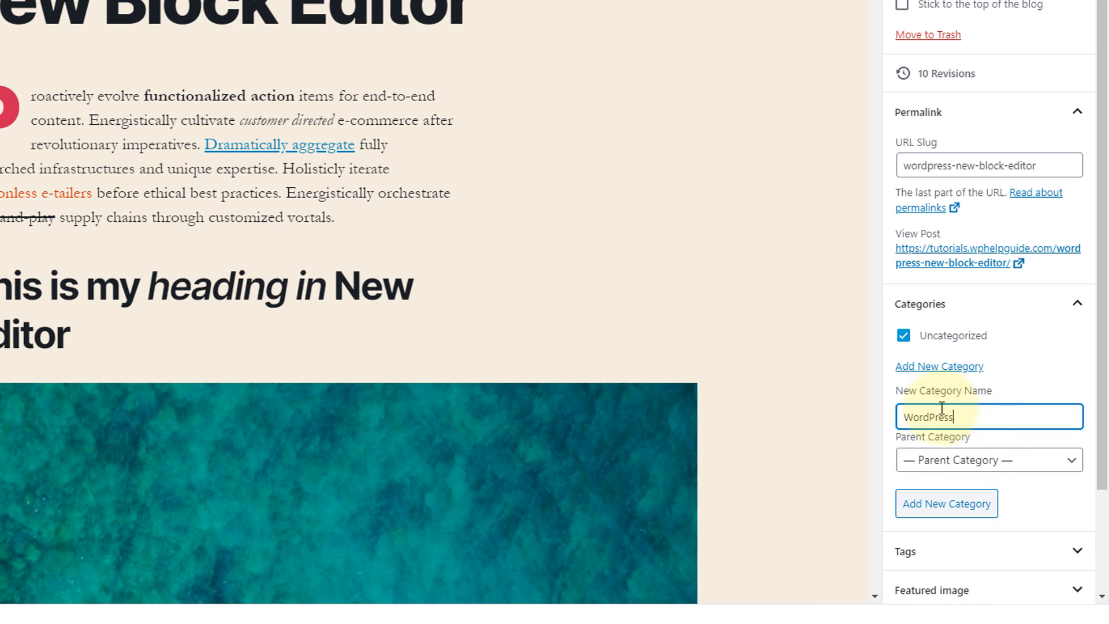
pyautogui.click(1033, 465)
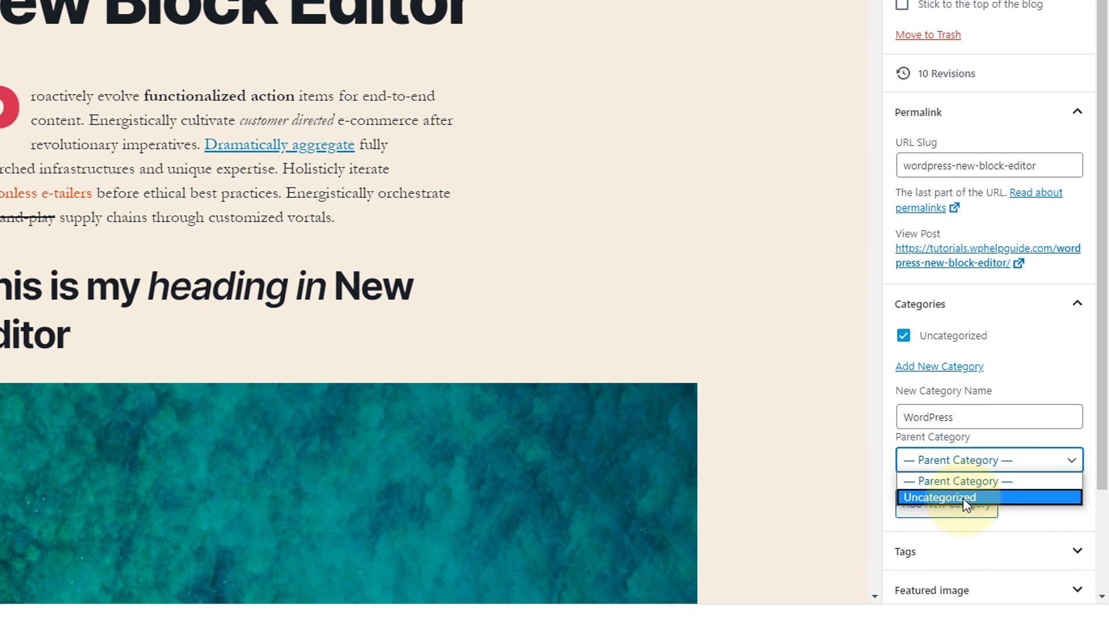
pyautogui.click(1052, 460)
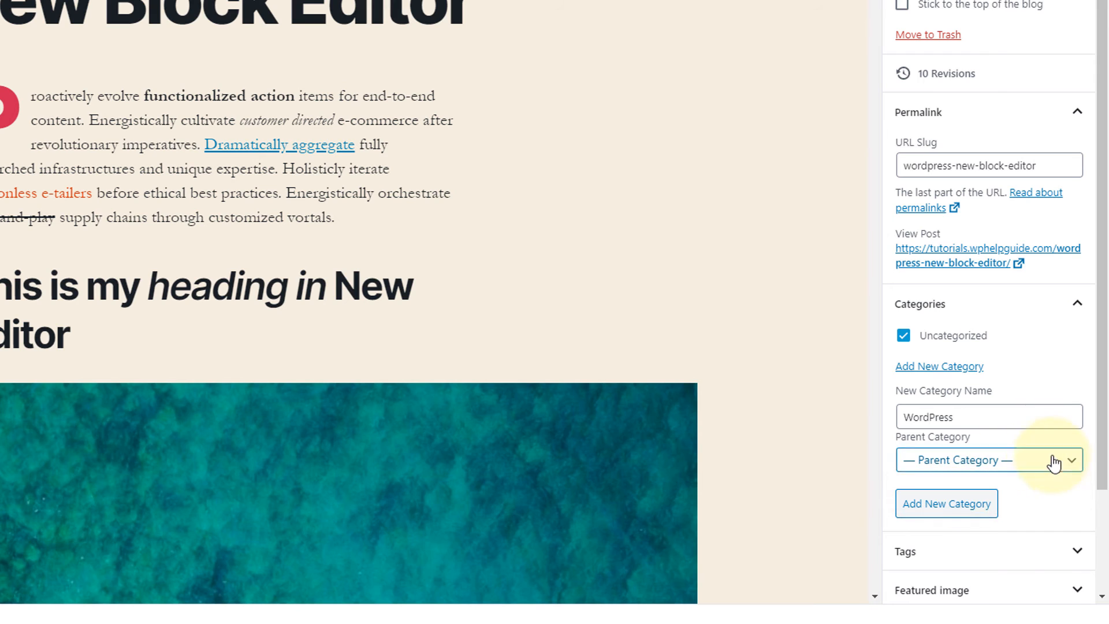
pyautogui.click(953, 509)
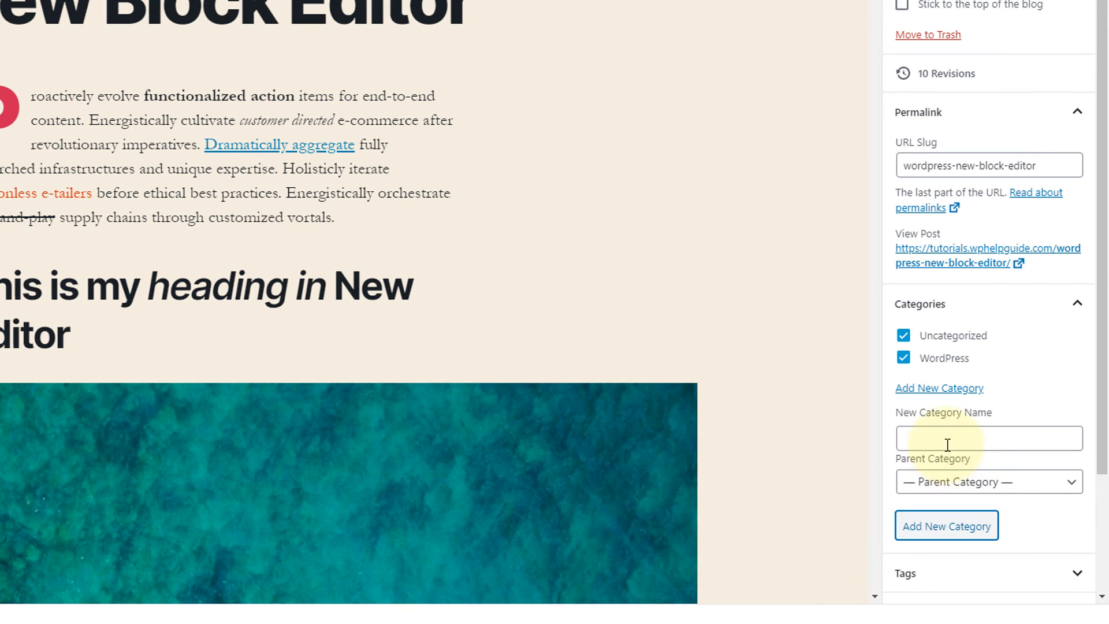
# Add the new categories Tutorial and Block Editor to the post and unassign Uncategorized.
pyautogui.click(947, 445)
pyautogui.write('Tutorial')
pyautogui.click(939, 530)
pyautogui.click(919, 460)
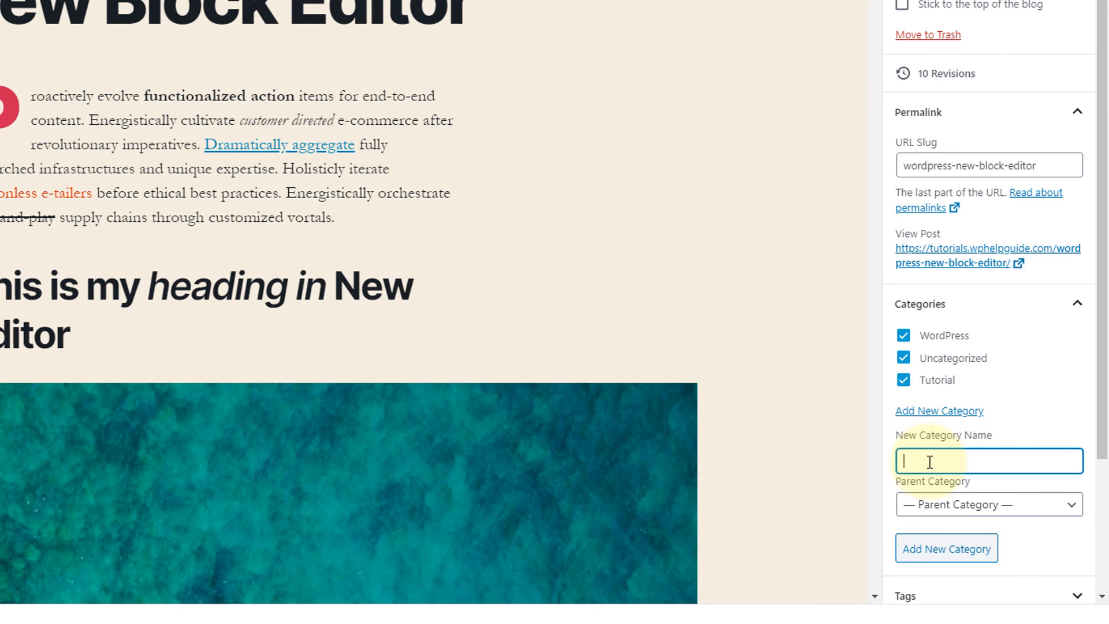
pyautogui.write('Block Editor')
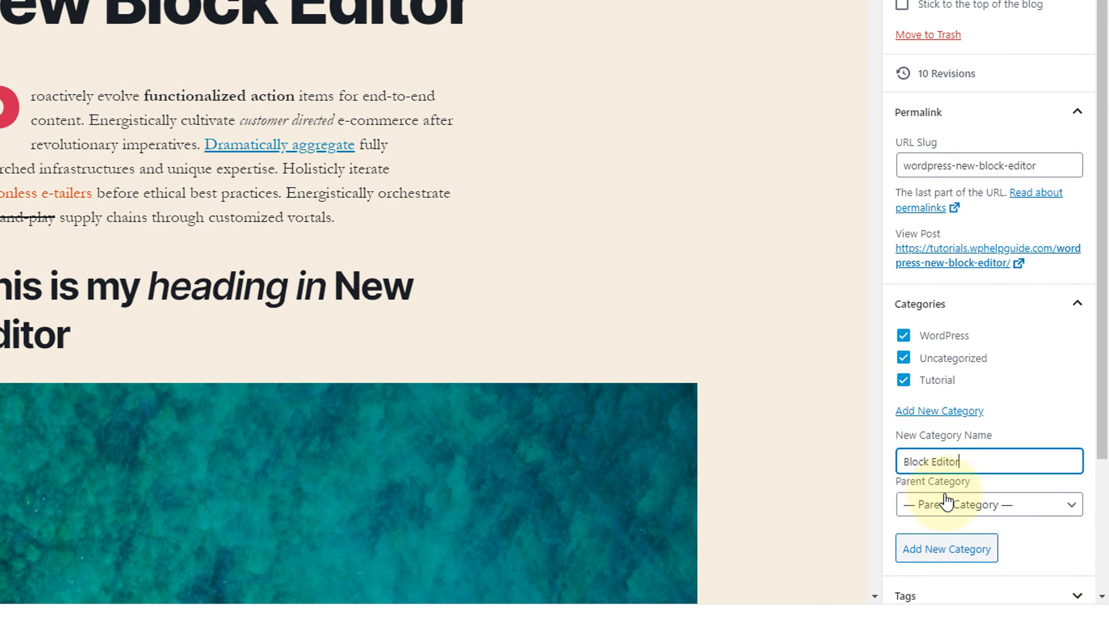
pyautogui.click(952, 549)
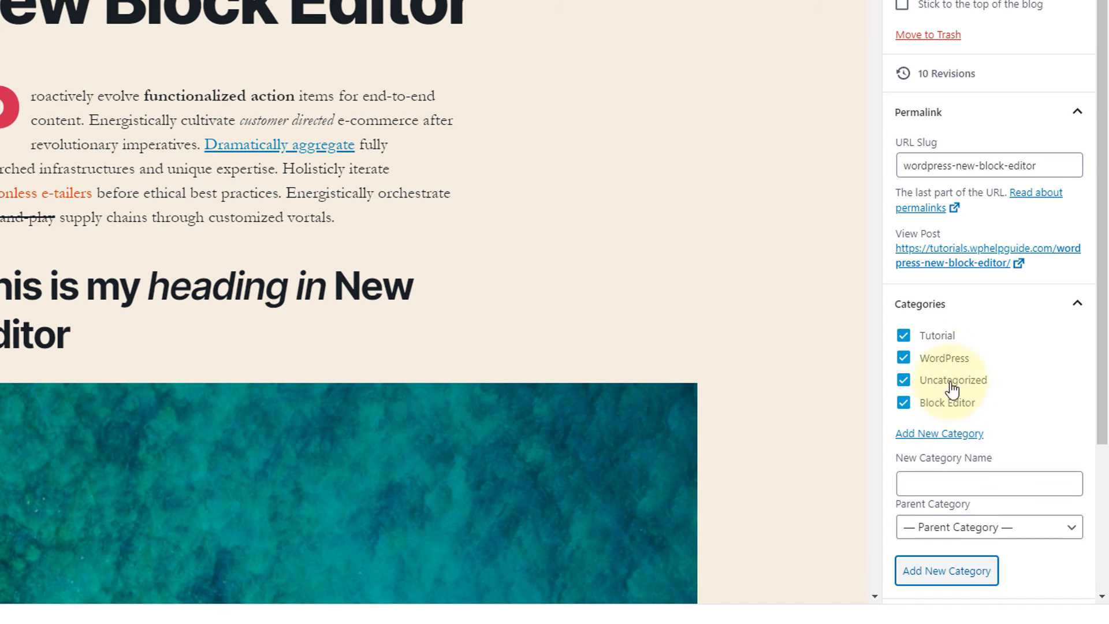
pyautogui.click(904, 382)
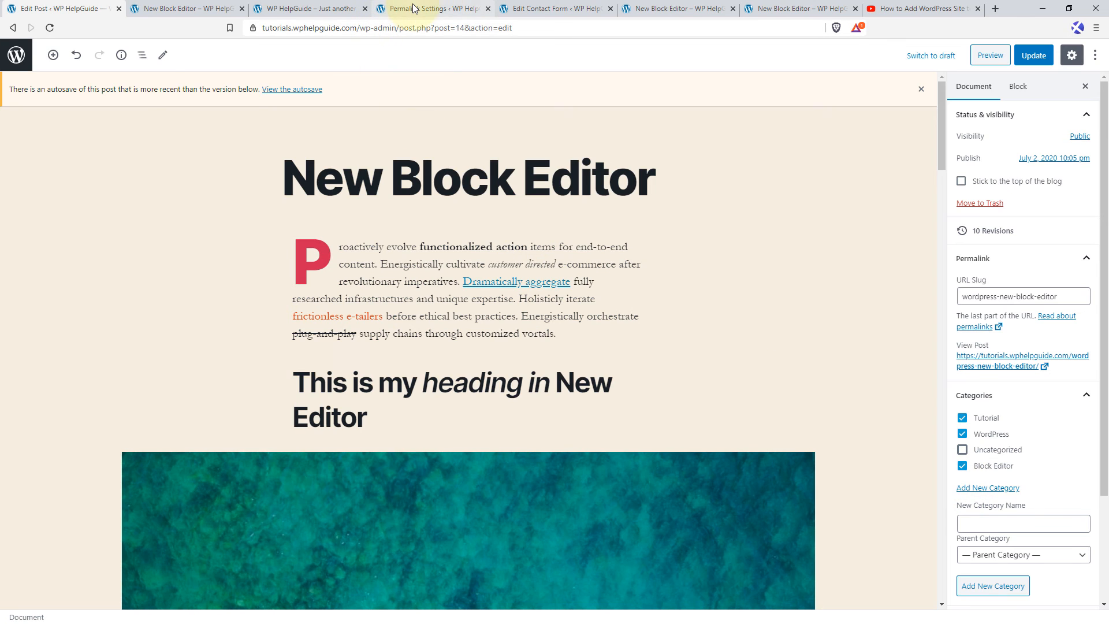
# Set the default mail category to WordPress in the site's Writing Settings and save the change.
pyautogui.click(397, 9)
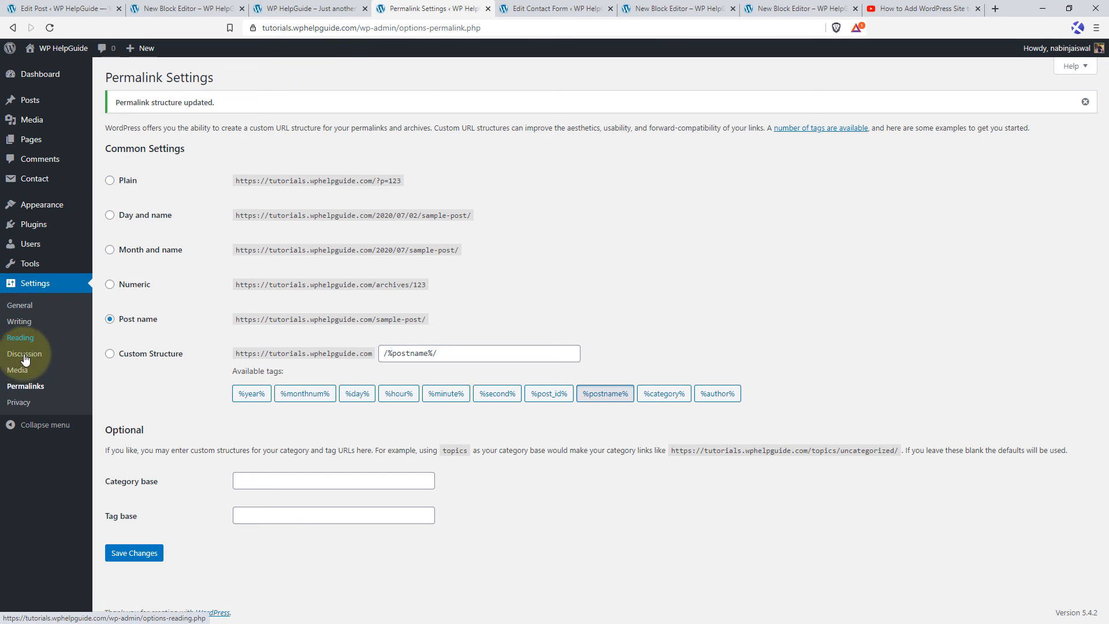
pyautogui.click(19, 321)
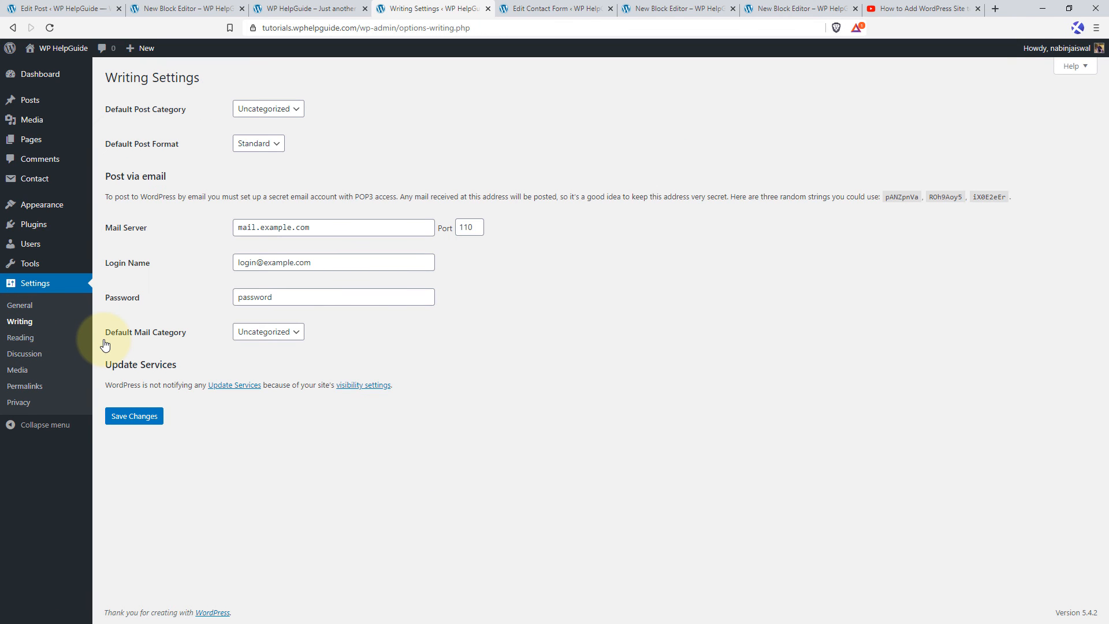
pyautogui.click(289, 333)
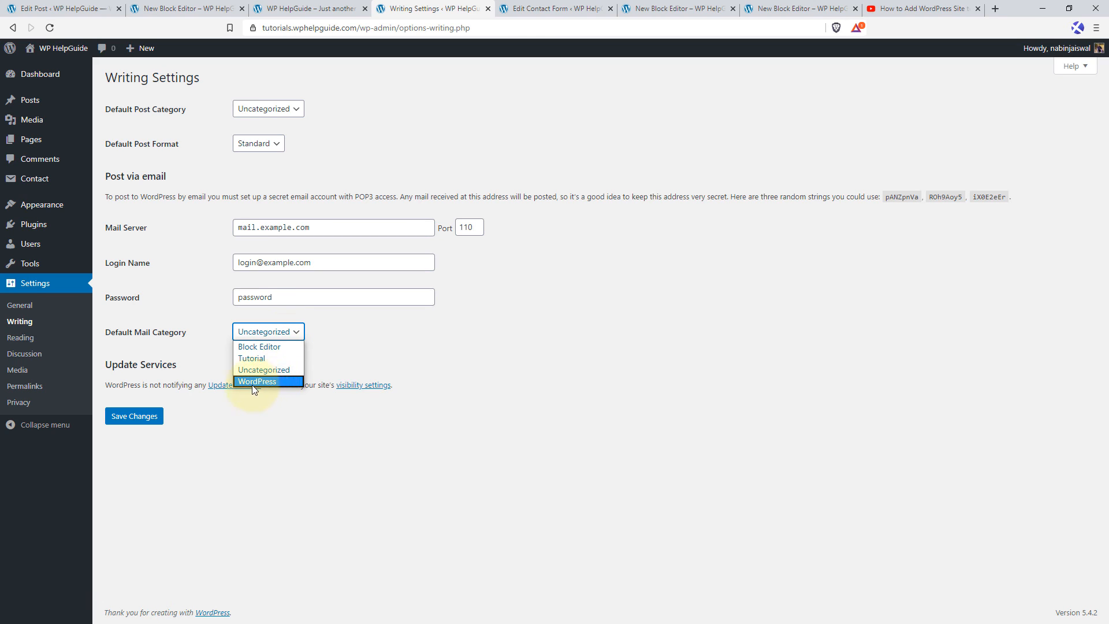
pyautogui.click(279, 382)
pyautogui.click(144, 417)
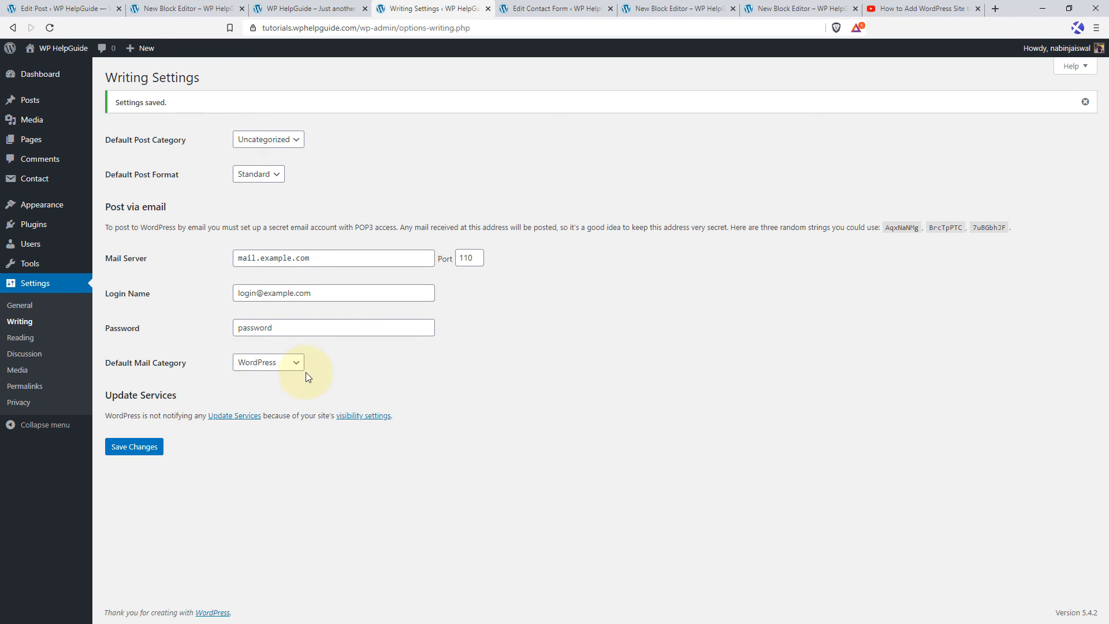
# Edit the Block Editor category, setting its slug to wordpress-block-editor and its parent category to WordPress.
pyautogui.moveTo(51, 104)
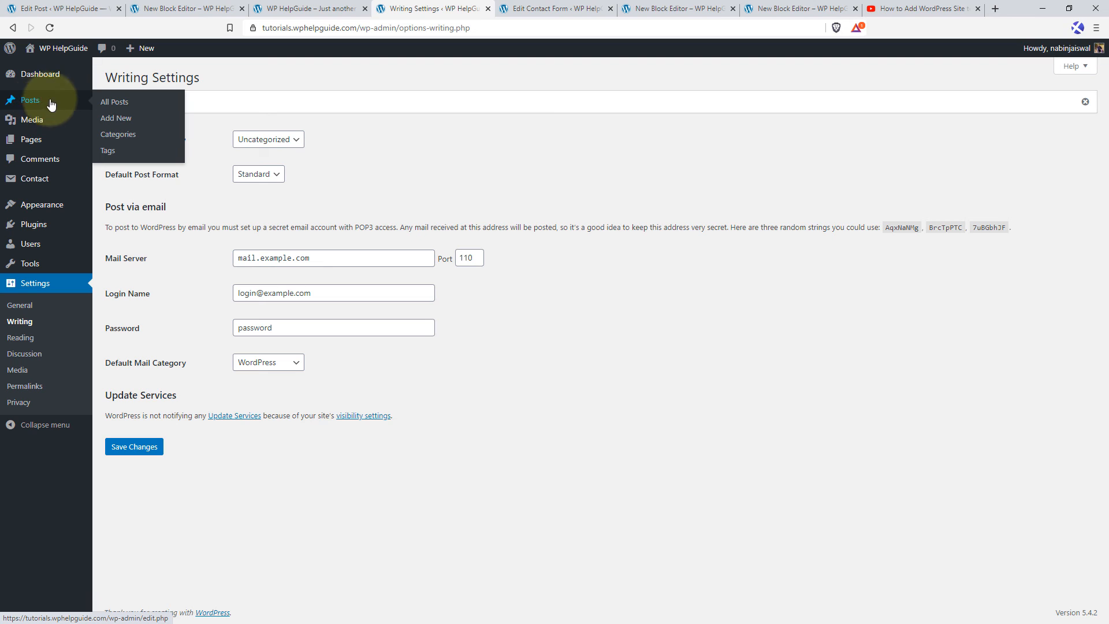
pyautogui.click(130, 142)
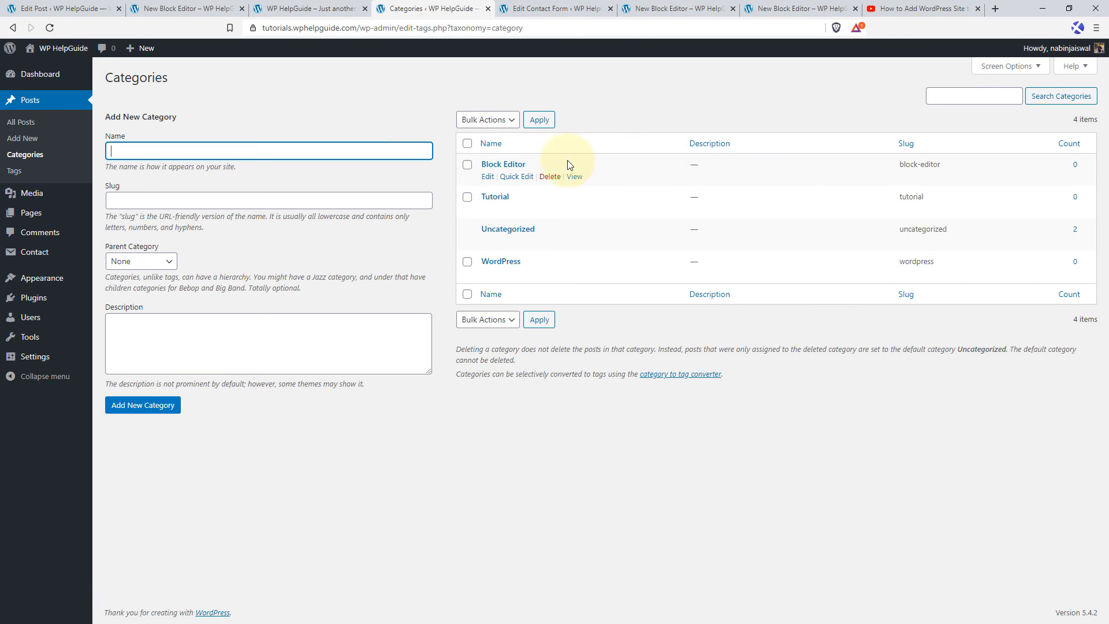
pyautogui.click(488, 176)
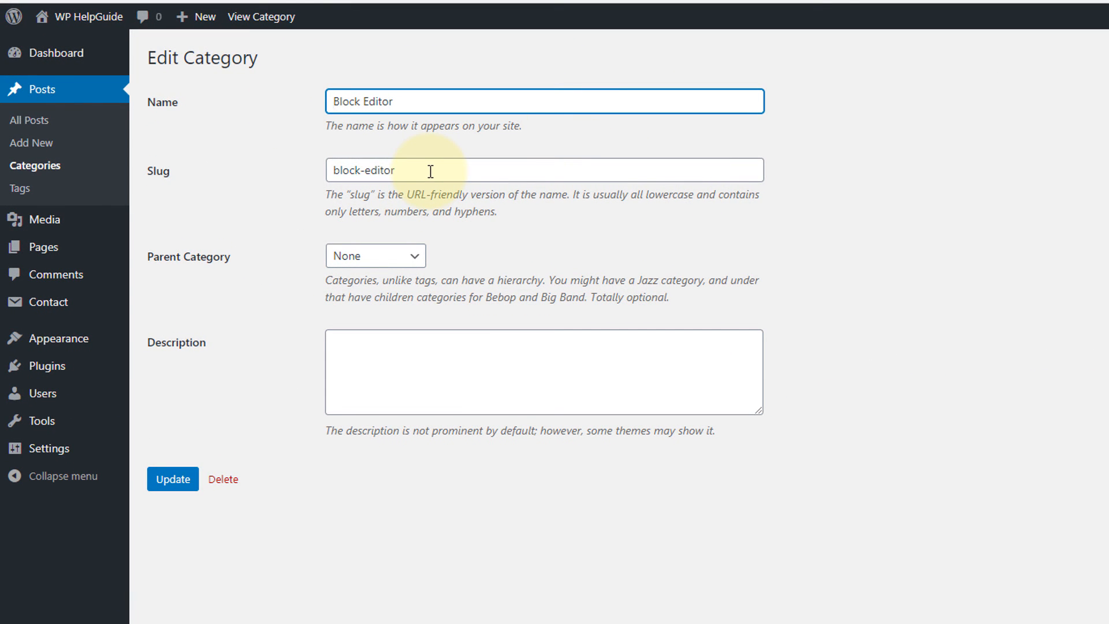
pyautogui.click(345, 169)
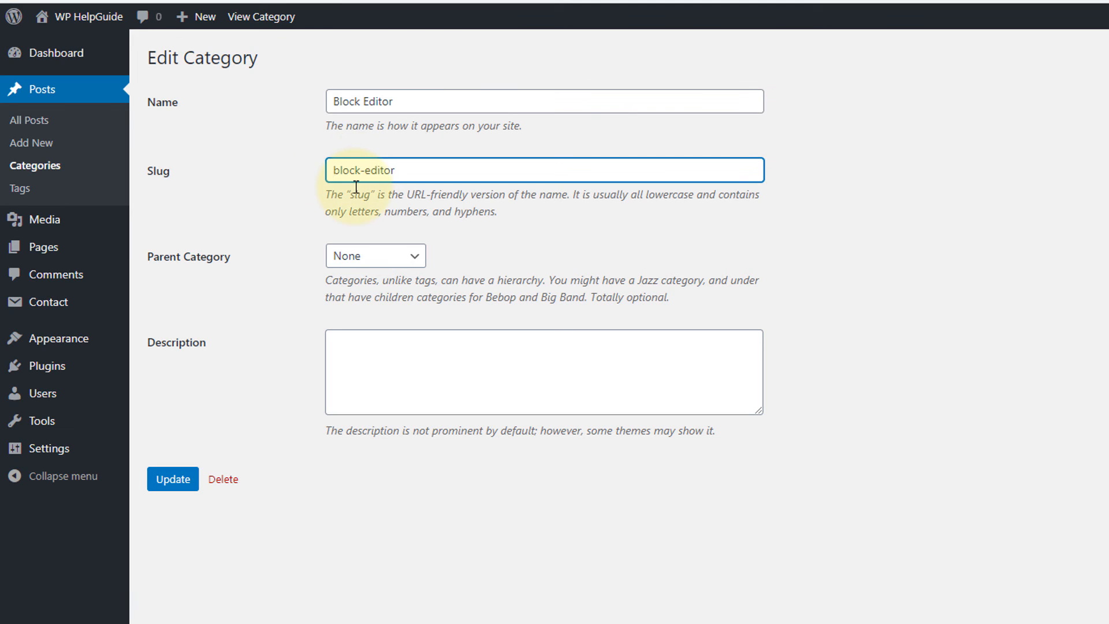
pyautogui.write('wordpress-')
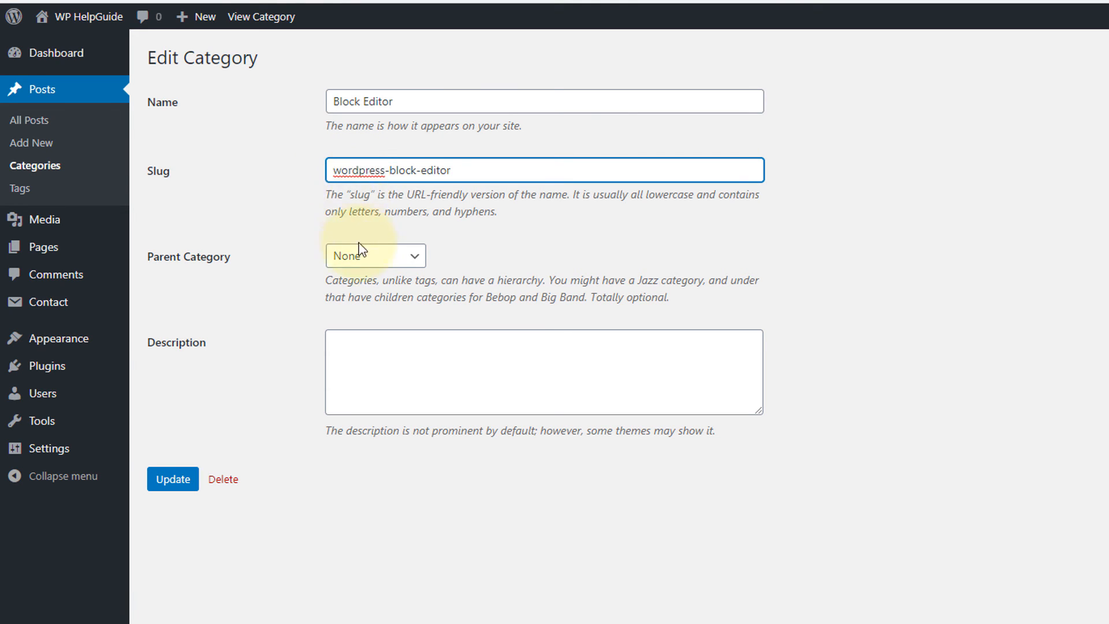
pyautogui.click(393, 267)
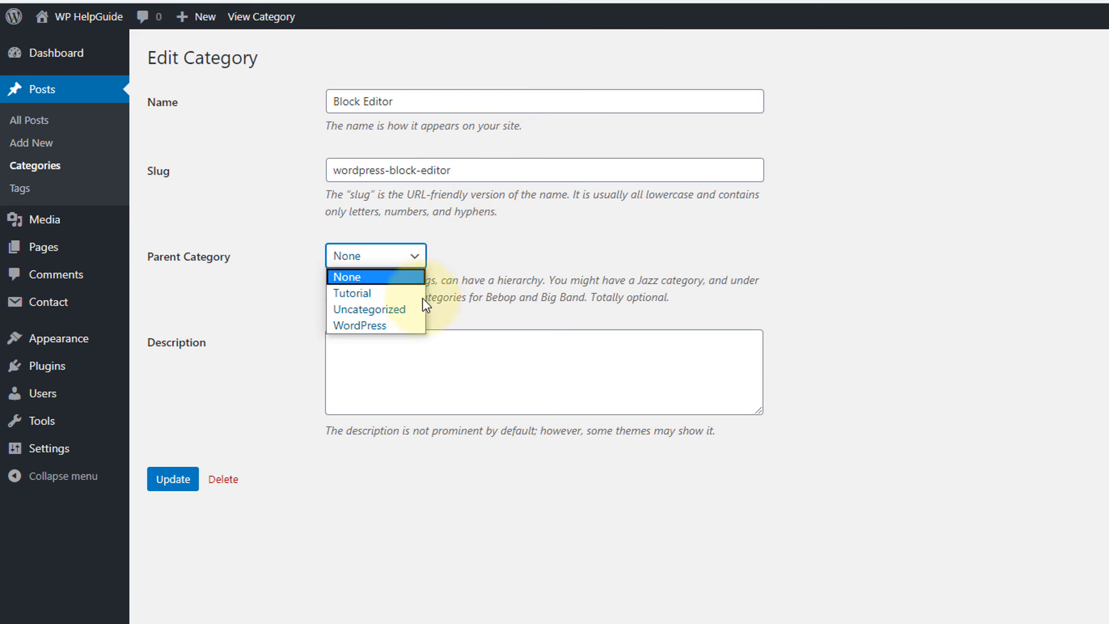
pyautogui.click(358, 324)
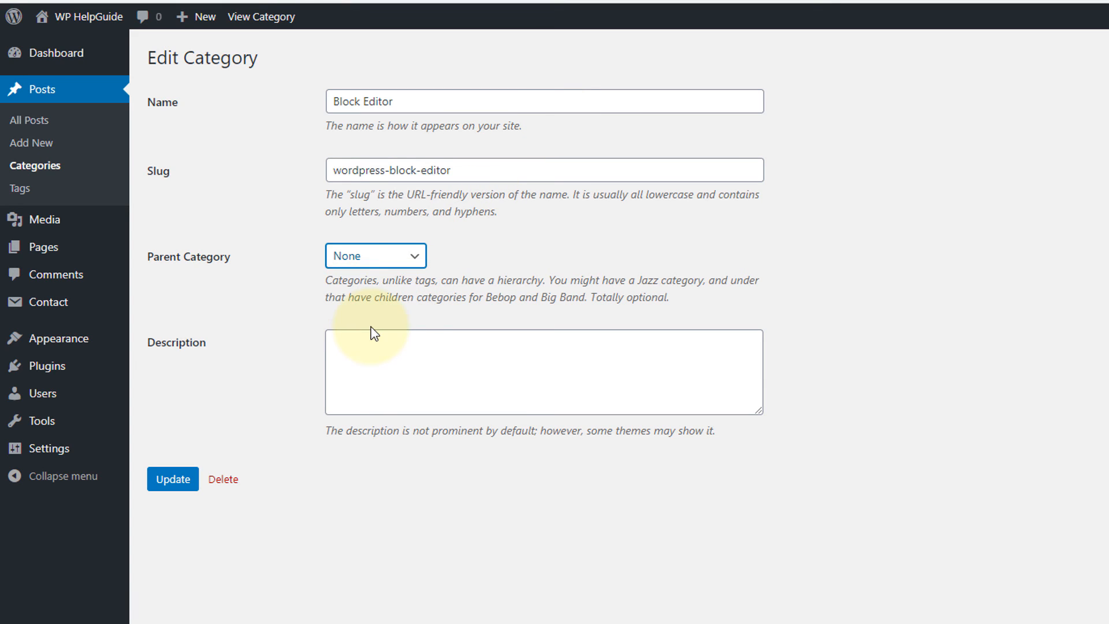
pyautogui.click(382, 355)
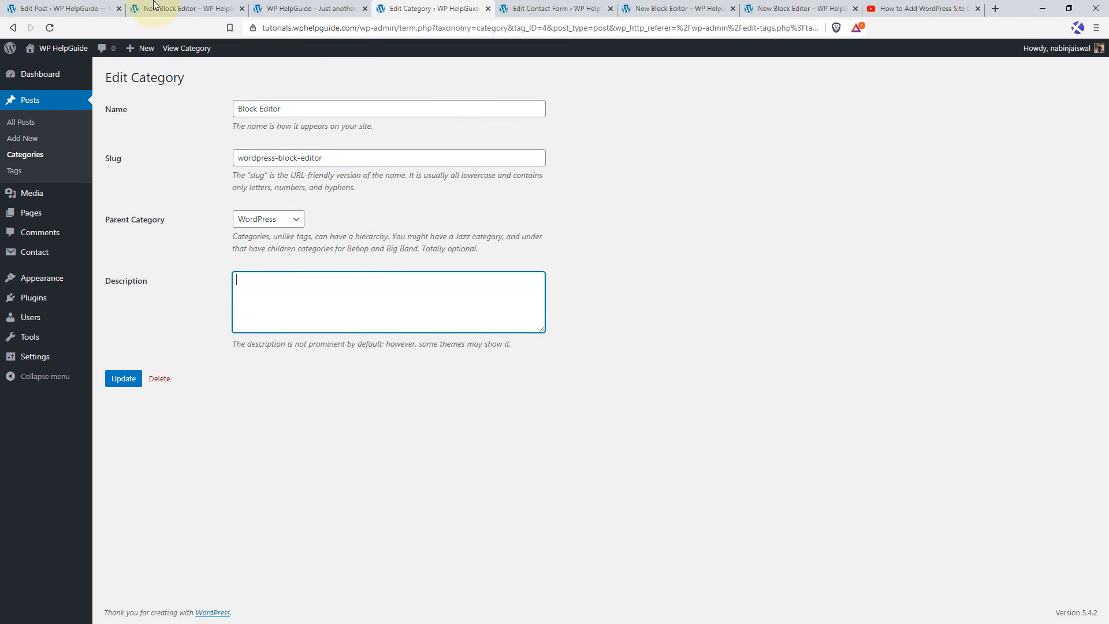
# Return to the New Block Editor post and add the tags wordpress, tutorials and image.
pyautogui.click(68, 6)
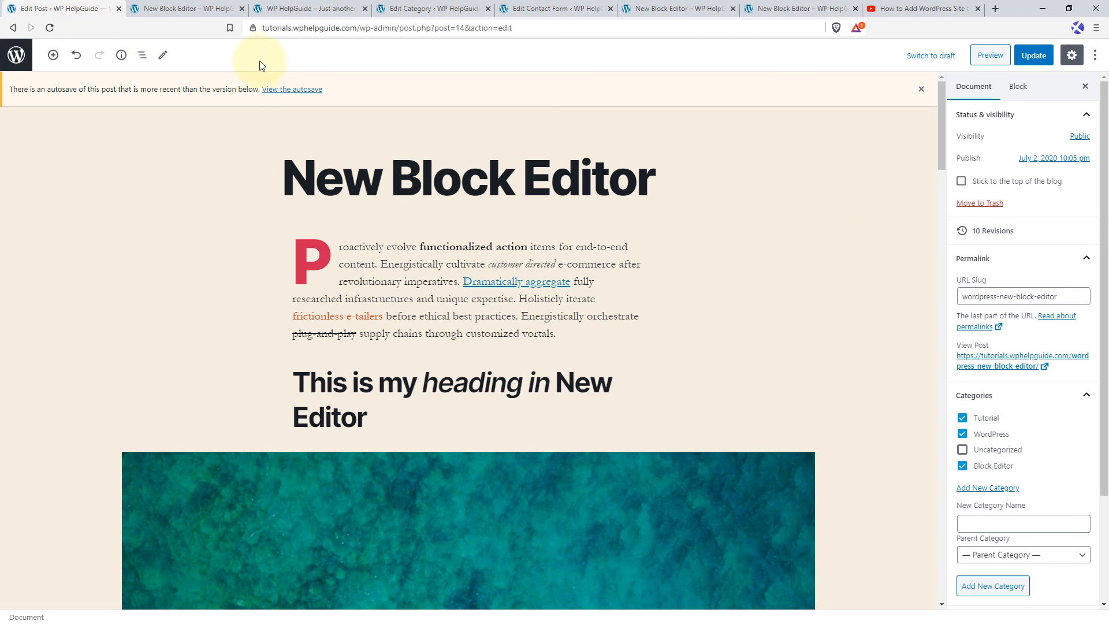
pyautogui.click(1080, 394)
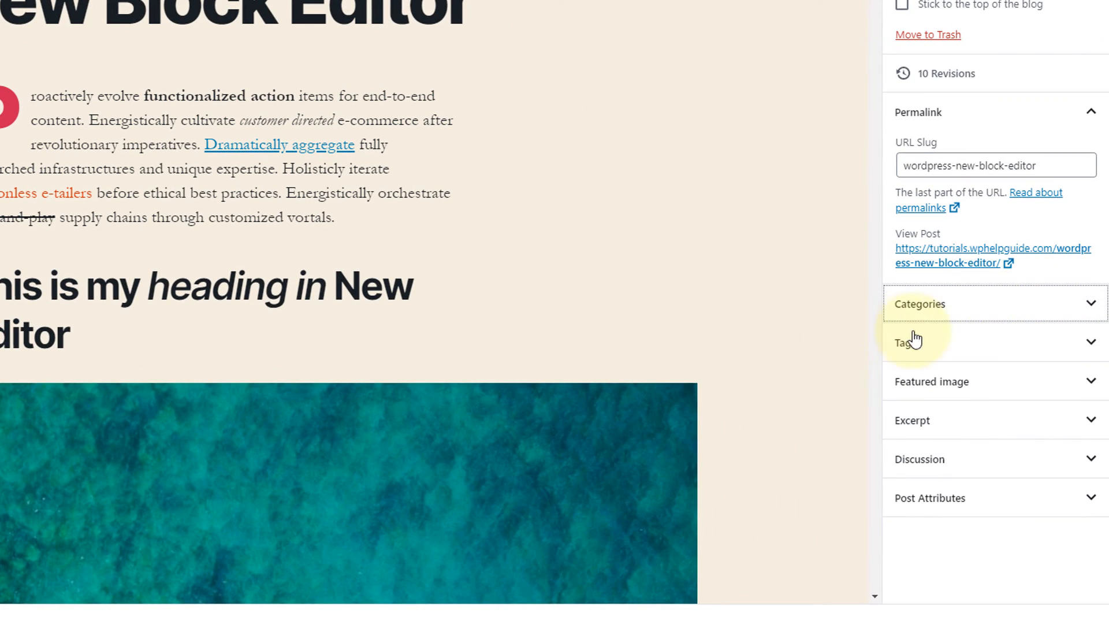
pyautogui.click(1091, 342)
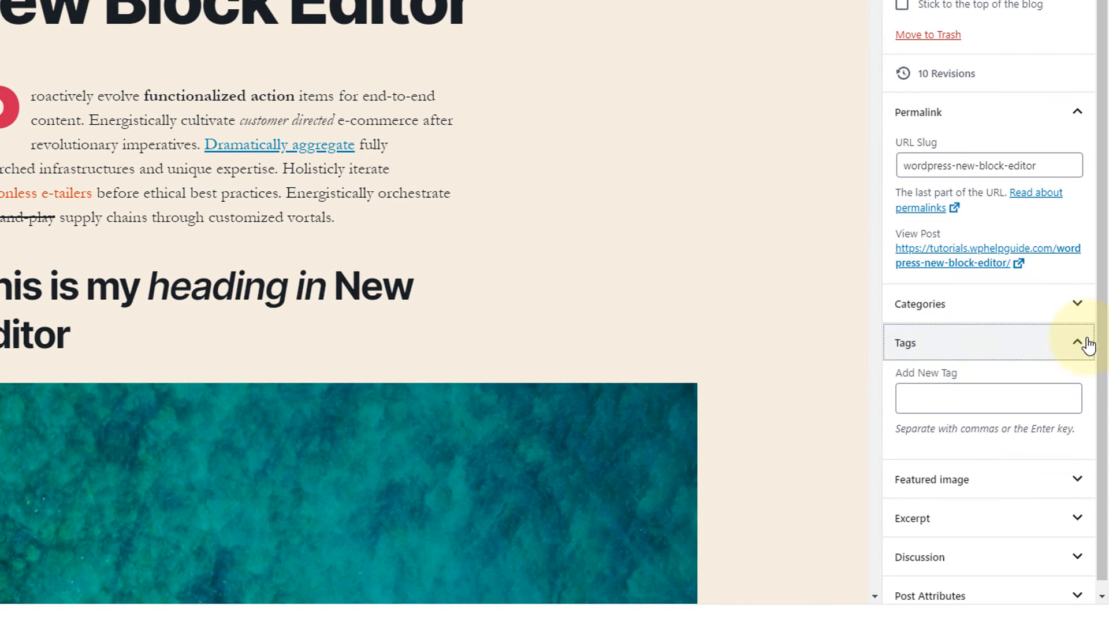
pyautogui.click(927, 387)
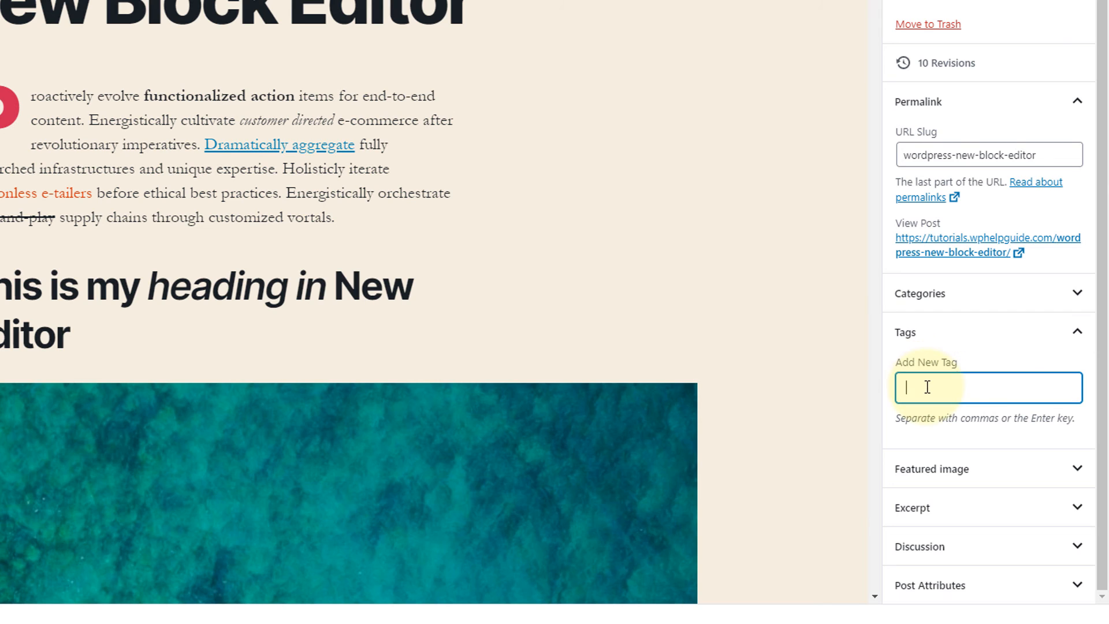
pyautogui.write('wordpress')
pyautogui.press('Return')
pyautogui.write('utorials')
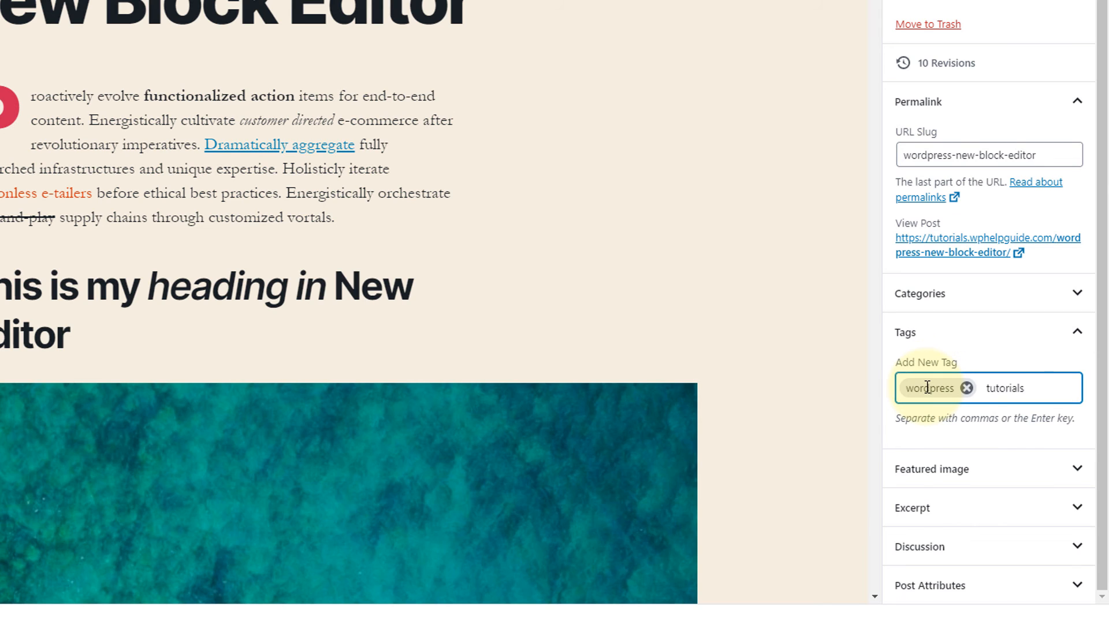
pyautogui.press('Return')
pyautogui.write('image')
pyautogui.press('Return')
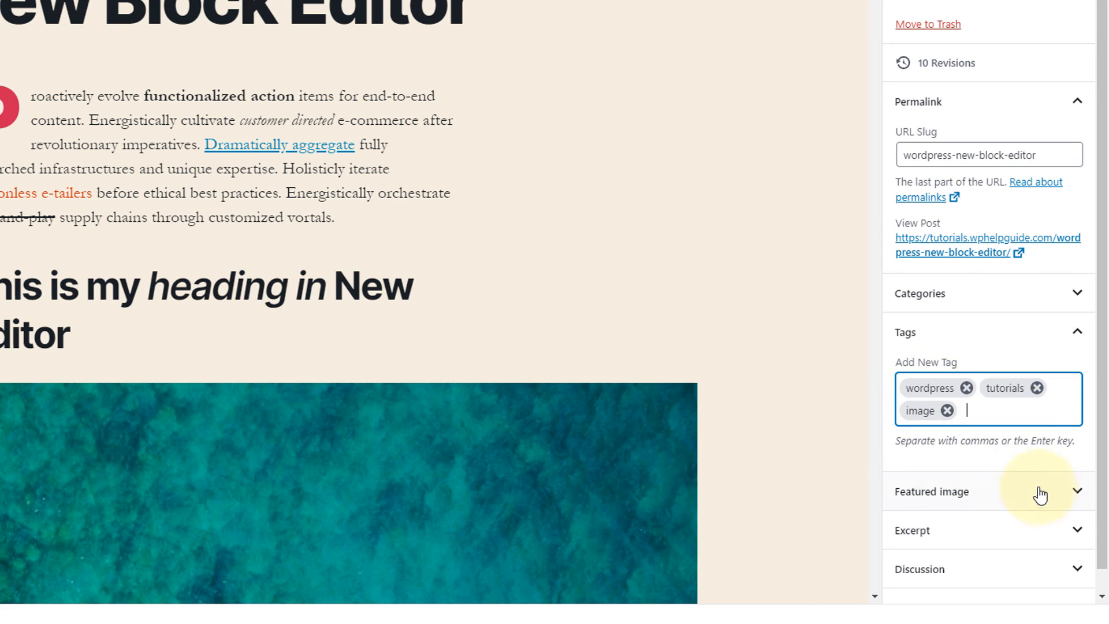
# Set the white library interior photo from the Media Library as the post's featured image.
pyautogui.scroll(-1, 988, 476)
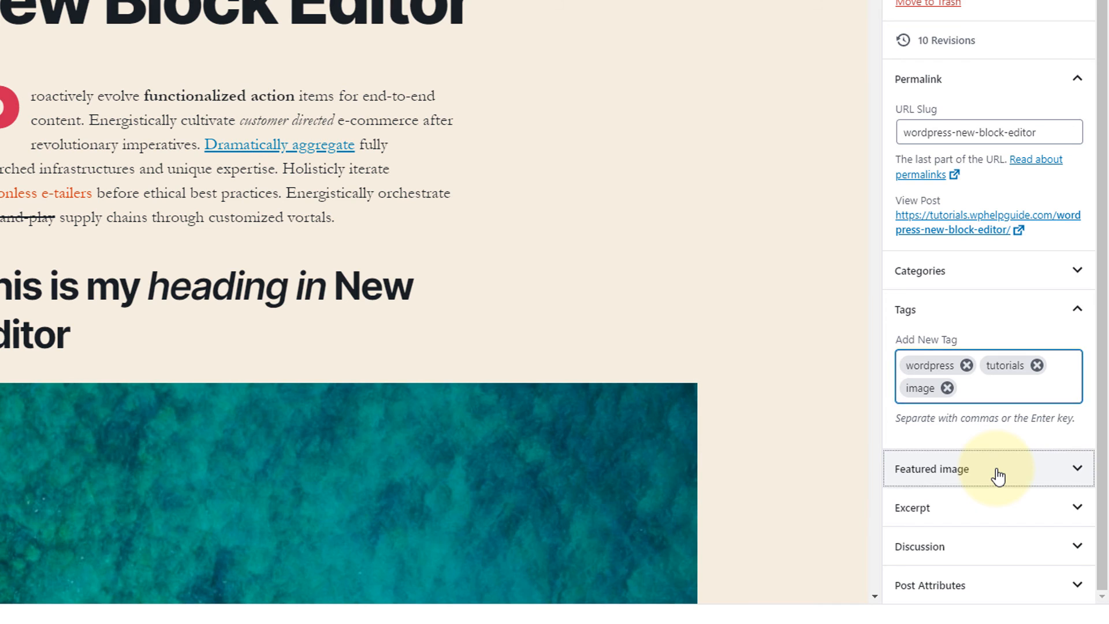
pyautogui.click(998, 477)
pyautogui.scroll(-3, 1011, 462)
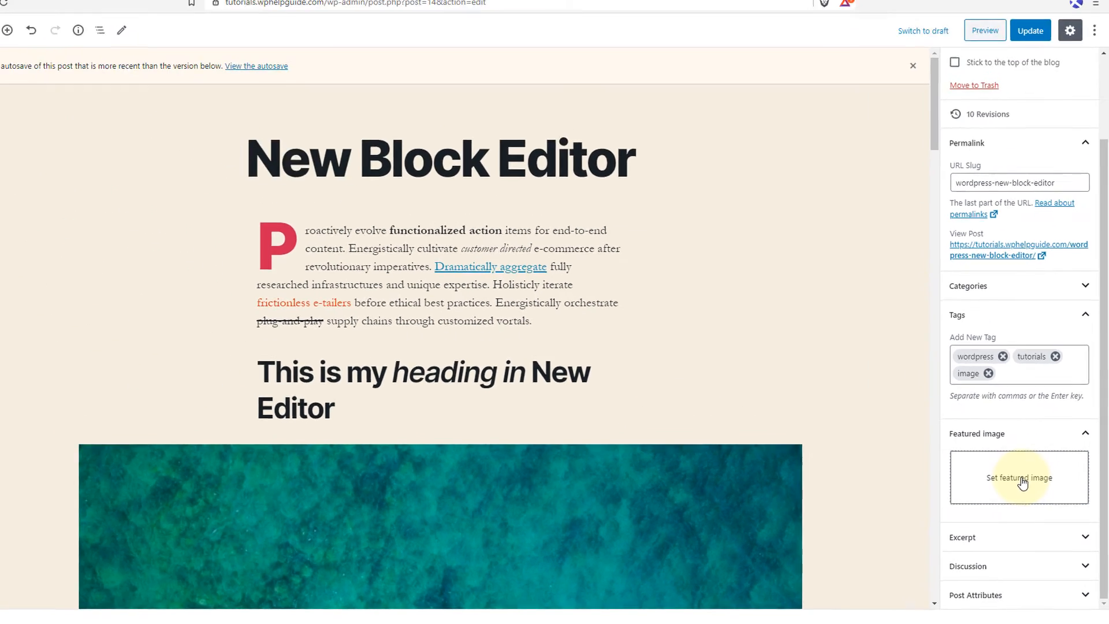
pyautogui.click(994, 435)
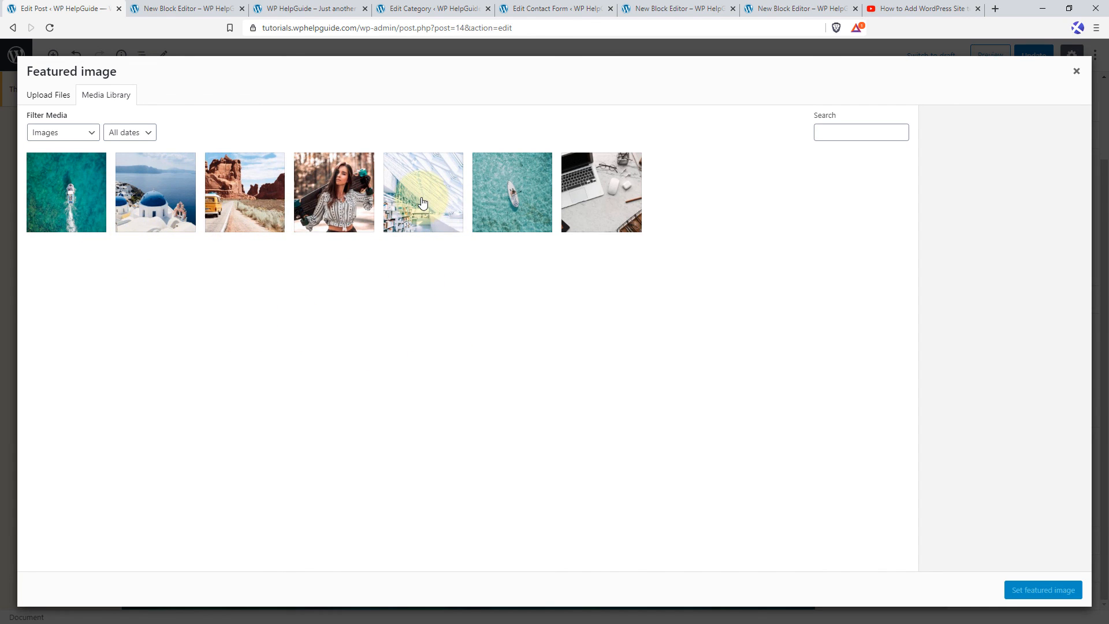
pyautogui.click(422, 202)
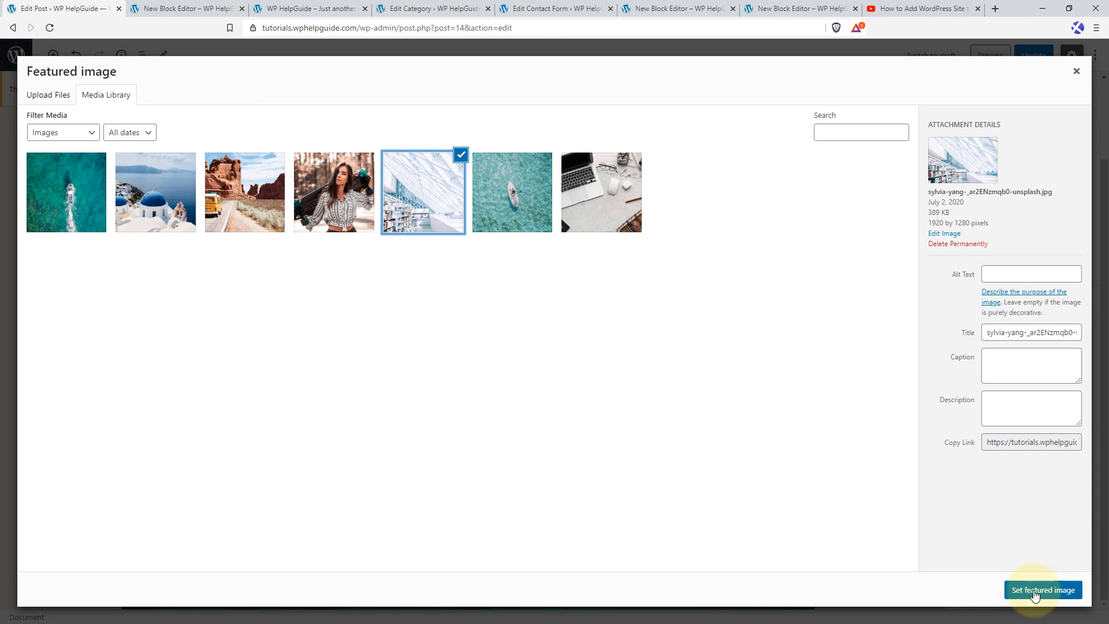
pyautogui.click(1034, 590)
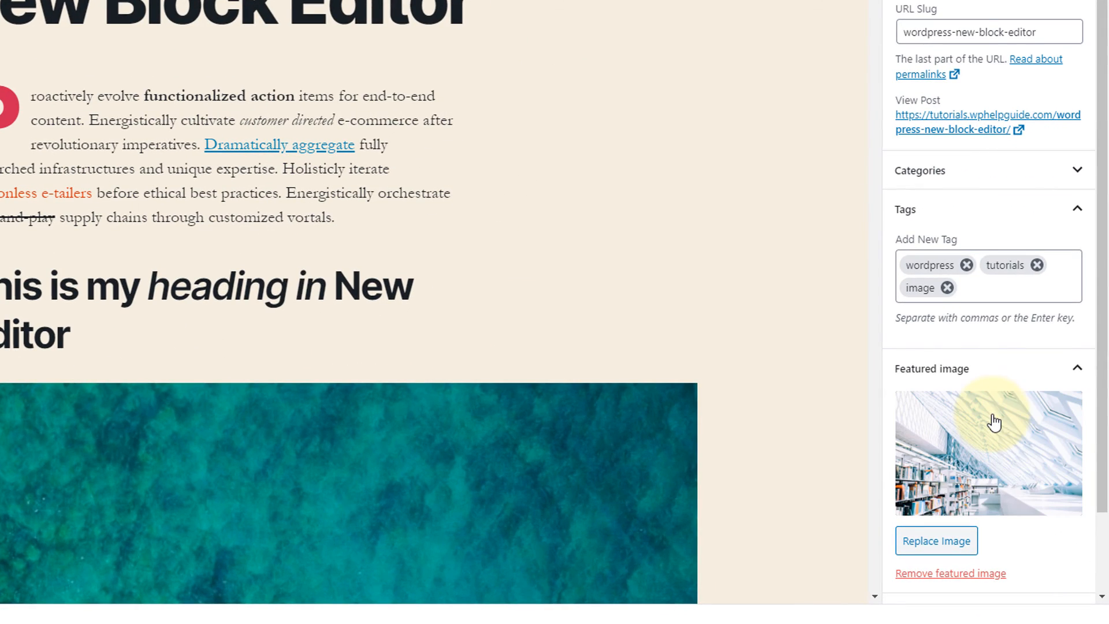
# Open the post's excerpt settings and copy the full text of the opening drop-cap paragraph.
pyautogui.scroll(-2, 994, 423)
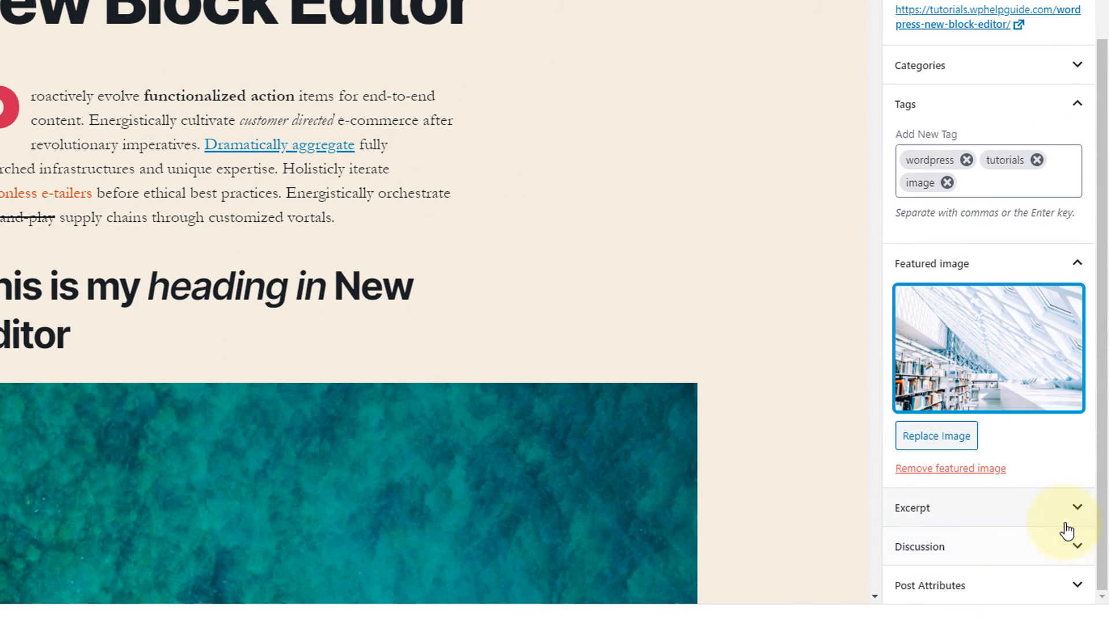
pyautogui.click(1074, 515)
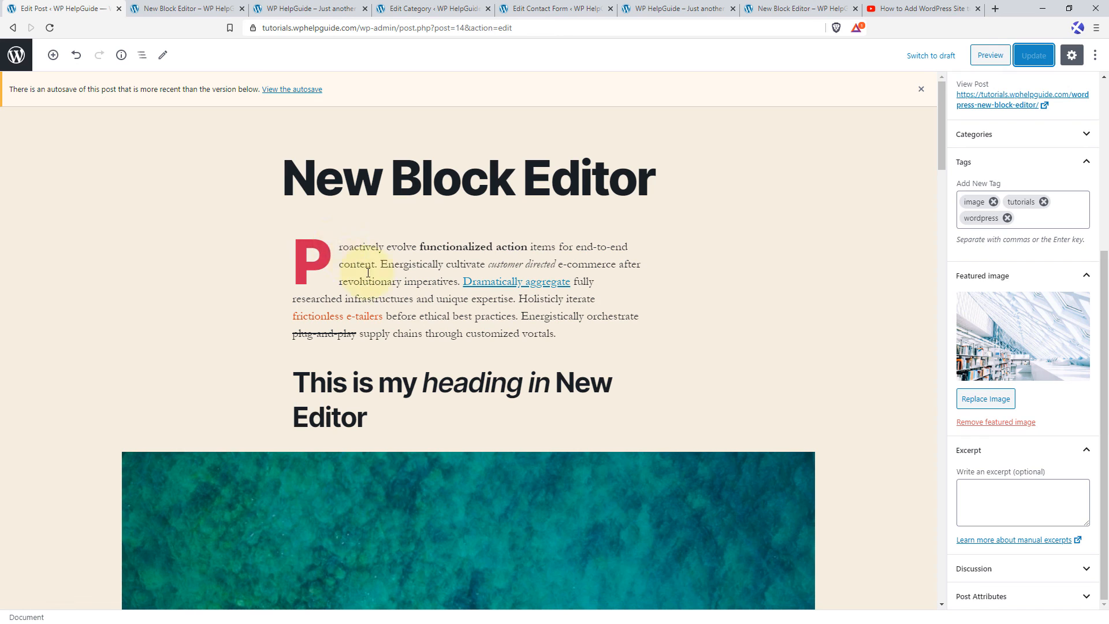
pyautogui.moveTo(336, 246); pyautogui.dragTo(468, 316)
pyautogui.moveTo(383, 334); pyautogui.dragTo(295, 251)
pyautogui.rightClick(295, 251)
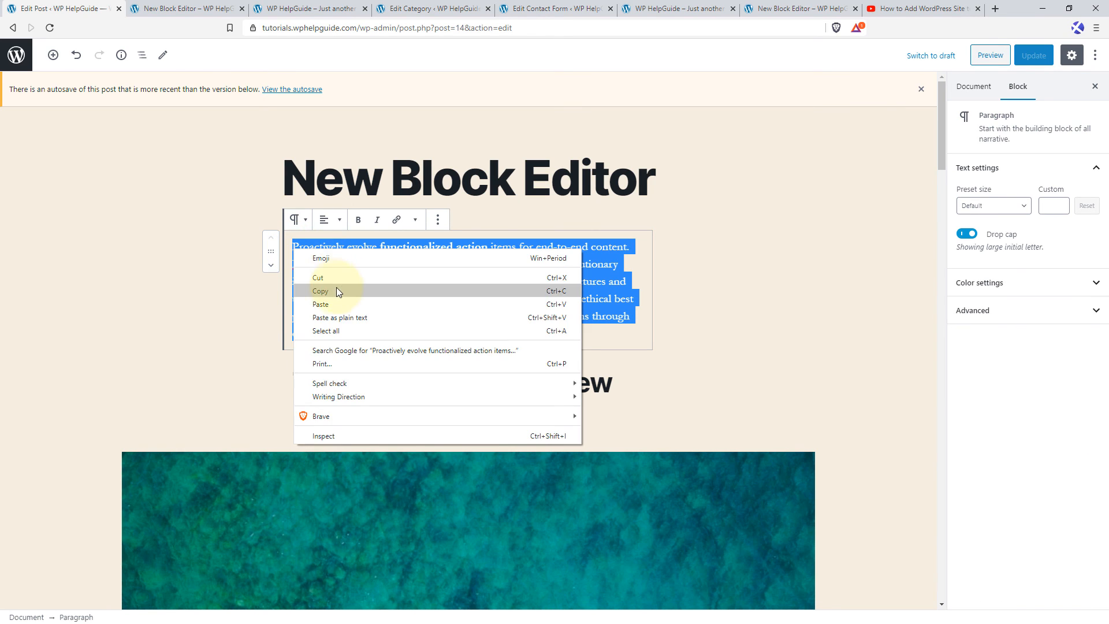
pyautogui.click(329, 290)
pyautogui.click(747, 306)
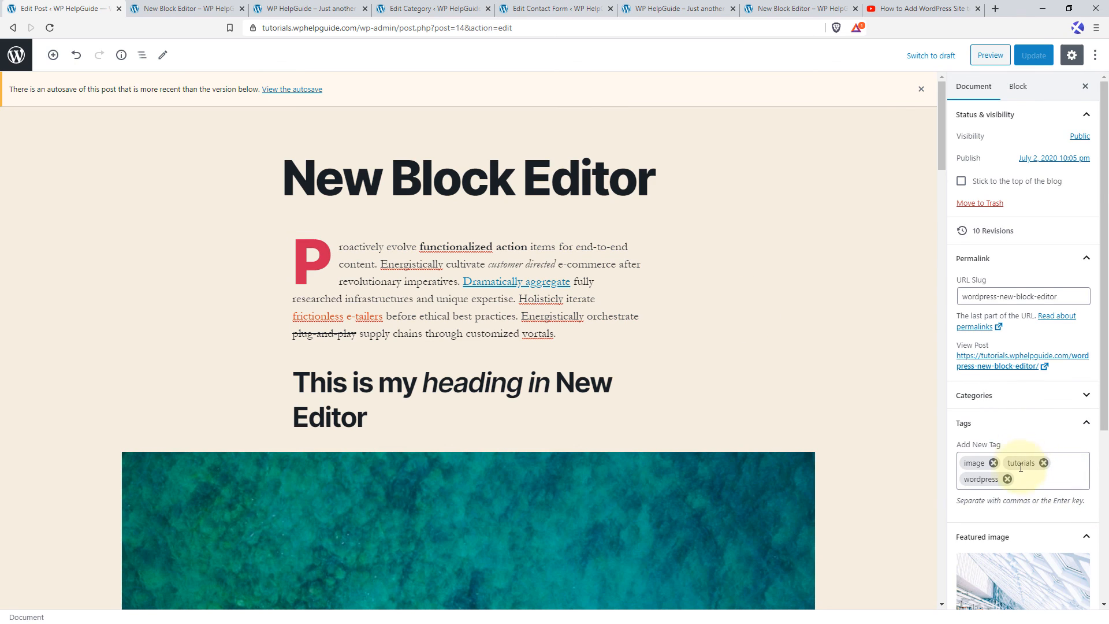
# Paste the copied paragraph as the post's excerpt and update the post.
pyautogui.scroll(-3, 1020, 478)
pyautogui.scroll(-2, 1020, 478)
pyautogui.click(985, 500)
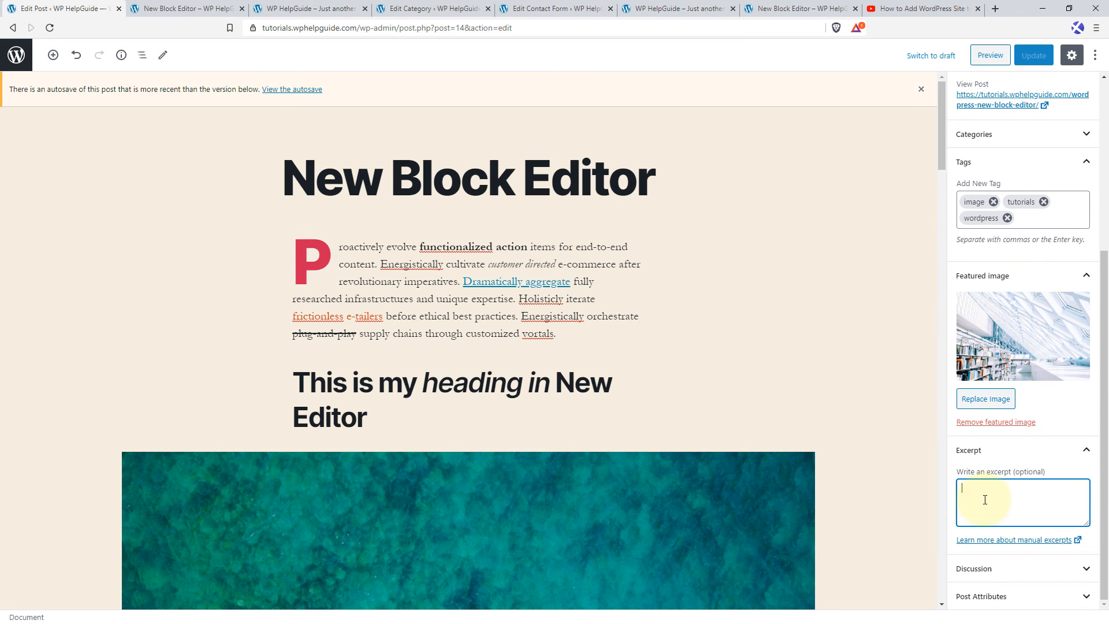
pyautogui.rightClick(984, 499)
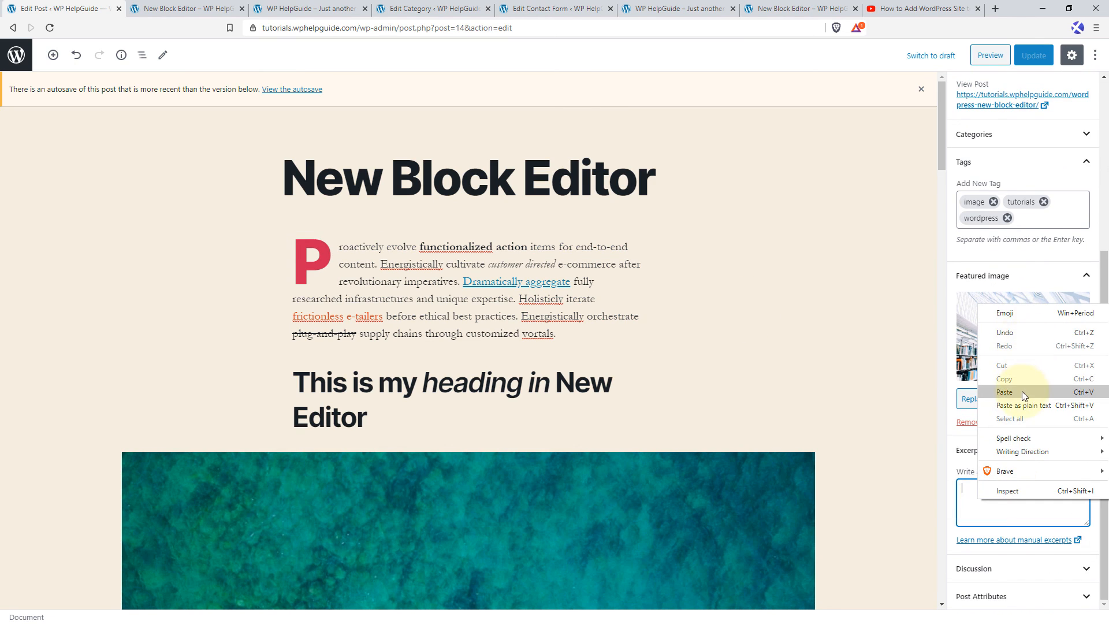
pyautogui.click(1005, 391)
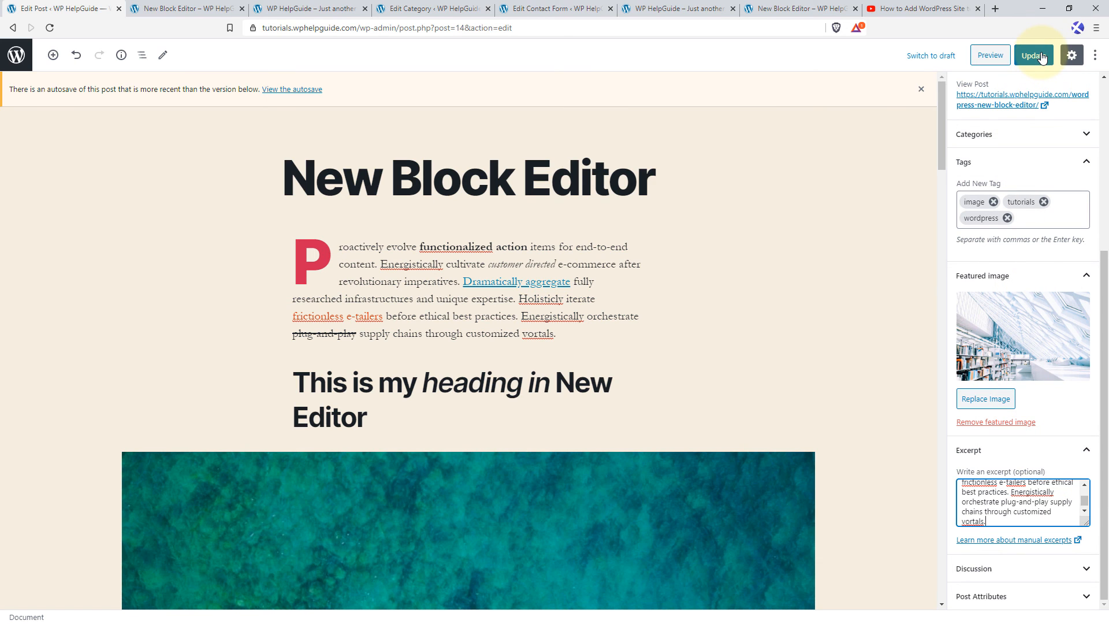
pyautogui.click(1042, 57)
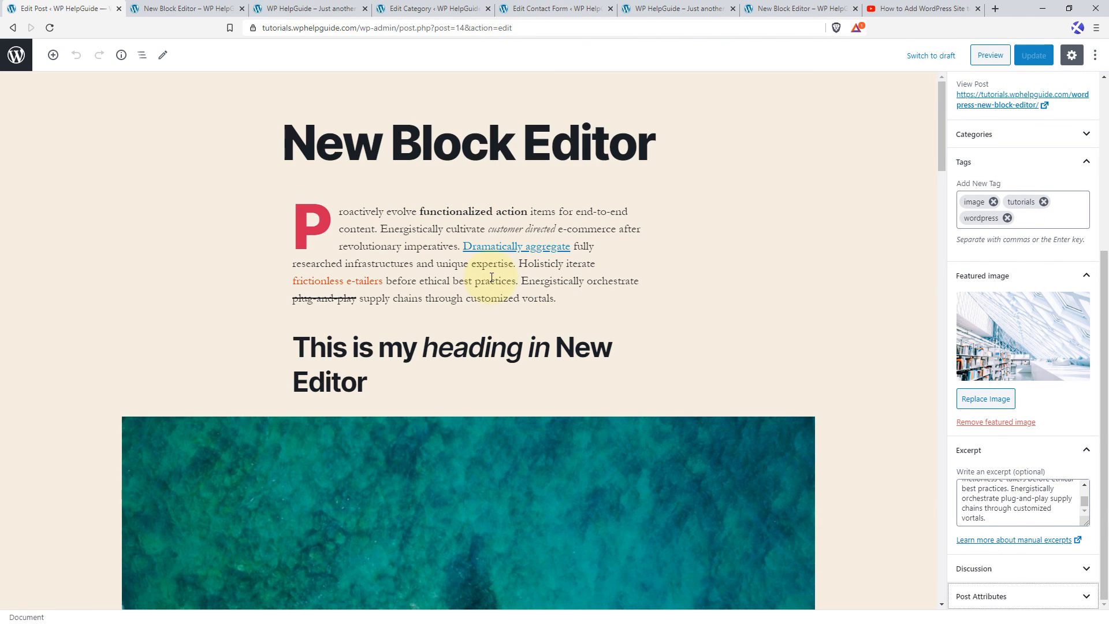
# Compare how the New Block Editor post is shown on the site's home page and on its own page.
pyautogui.click(676, 9)
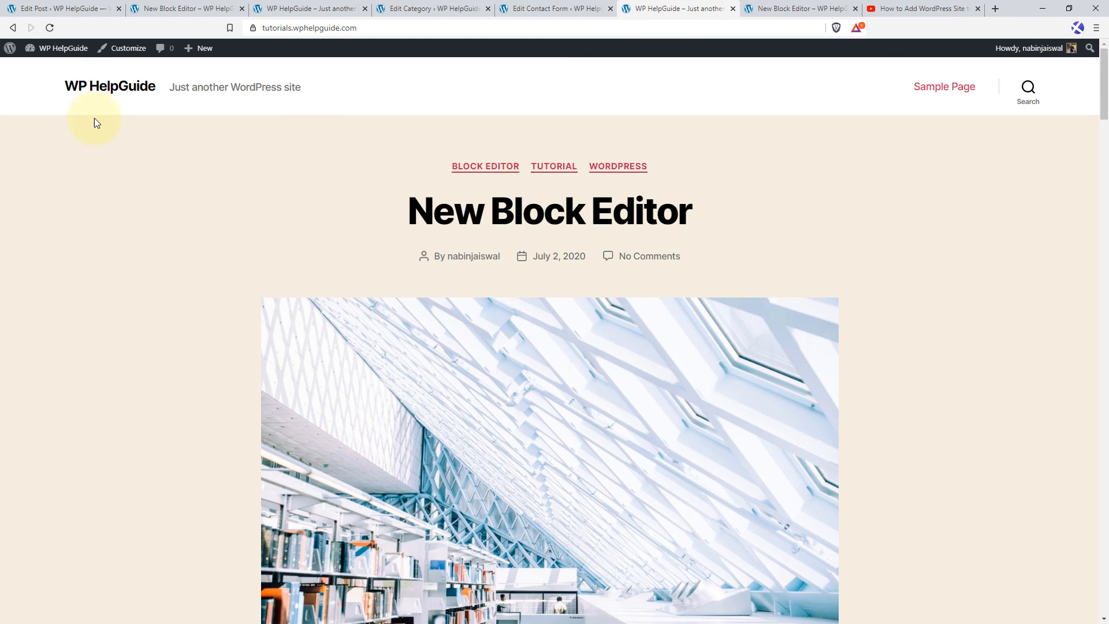
pyautogui.click(50, 27)
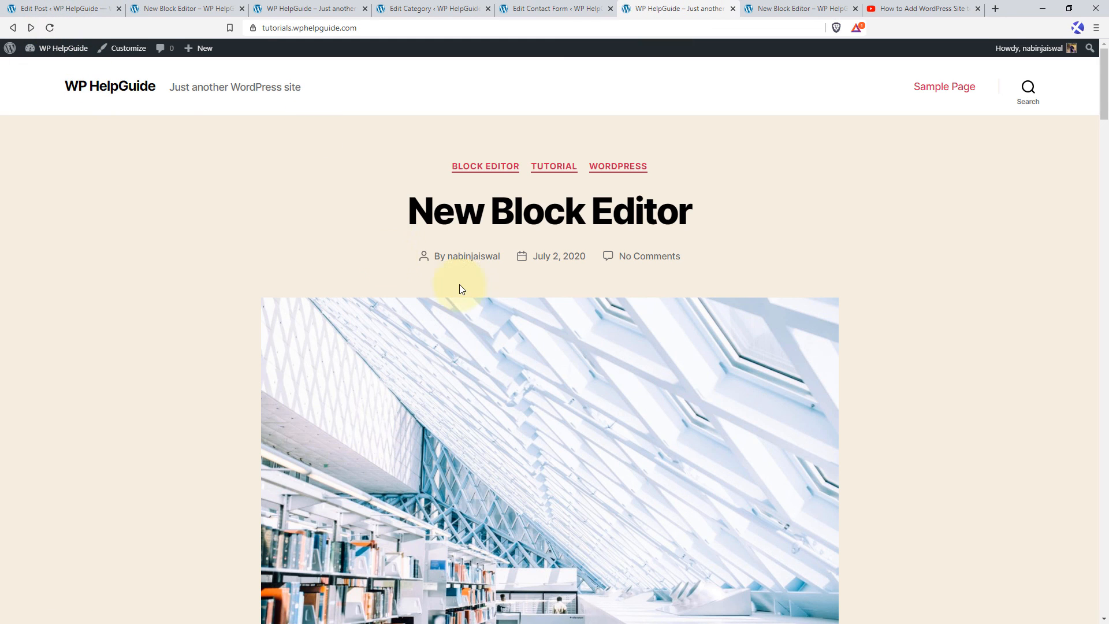
pyautogui.scroll(-8, 460, 284)
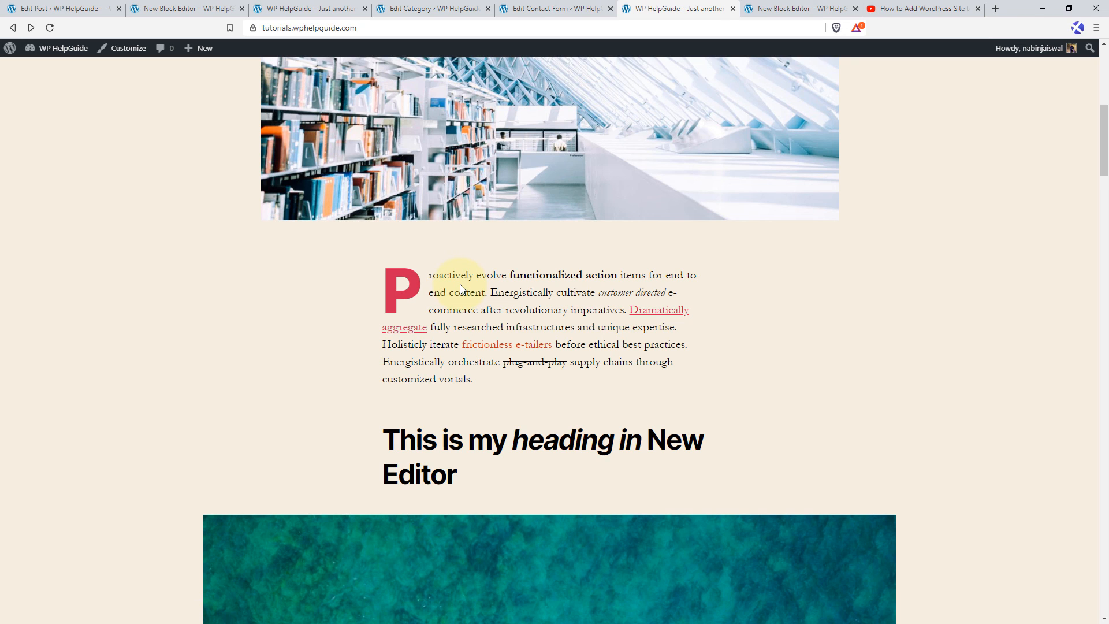
pyautogui.scroll(8, 460, 284)
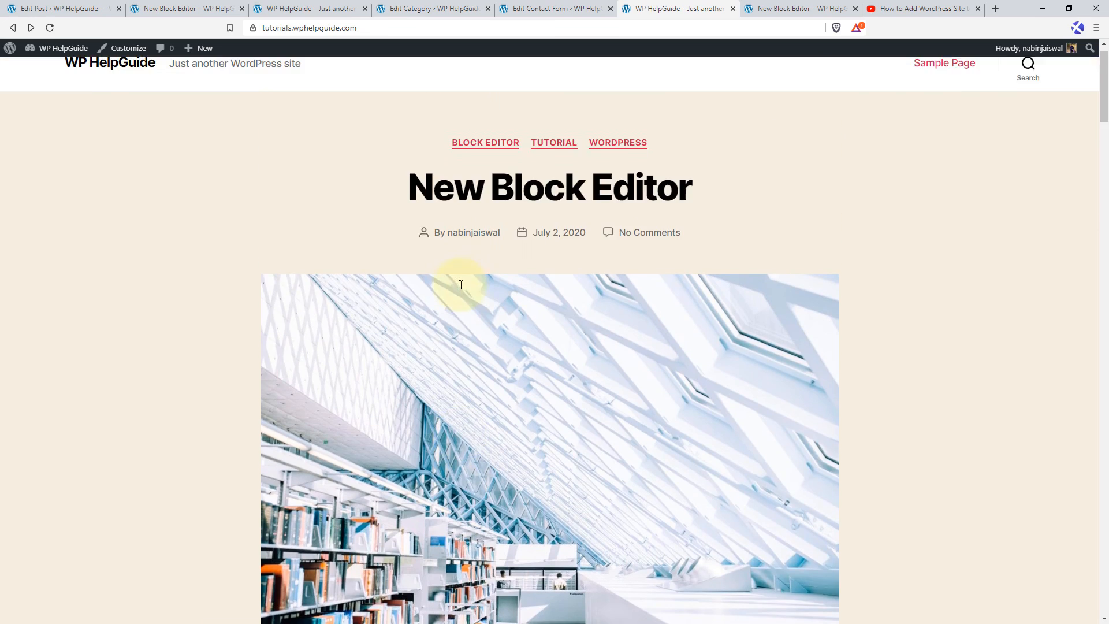
pyautogui.click(525, 223)
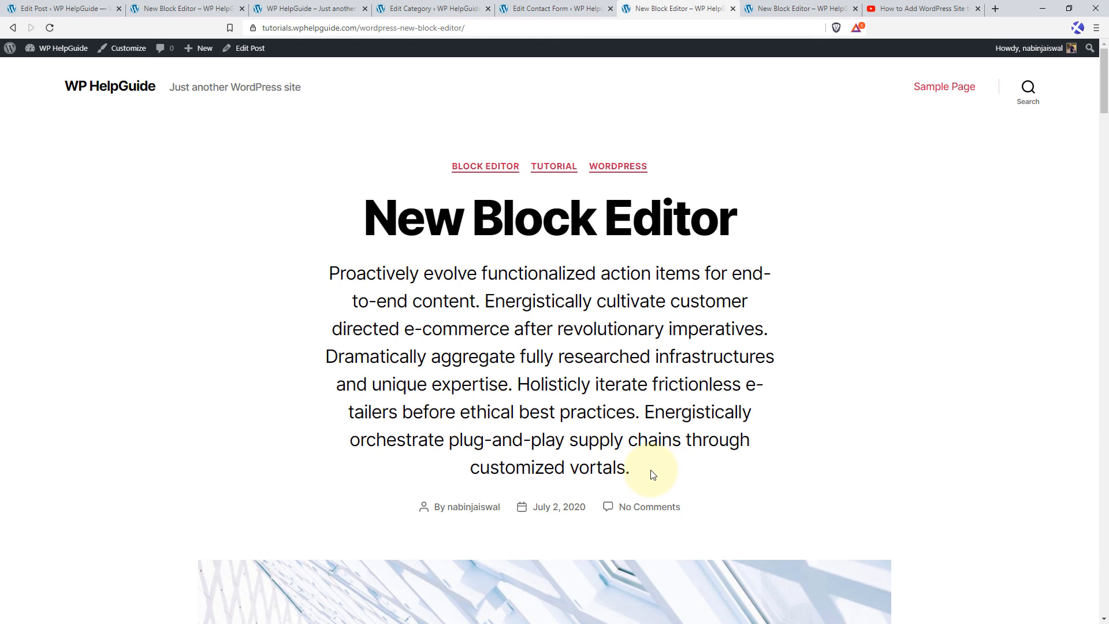
pyautogui.click(111, 88)
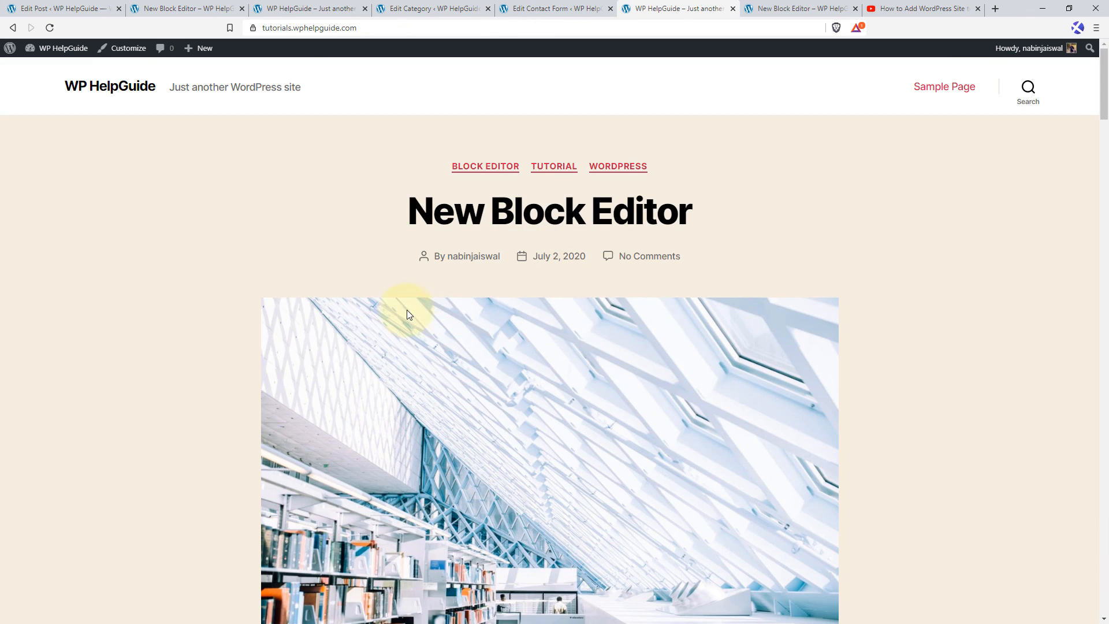
pyautogui.scroll(-8, 405, 310)
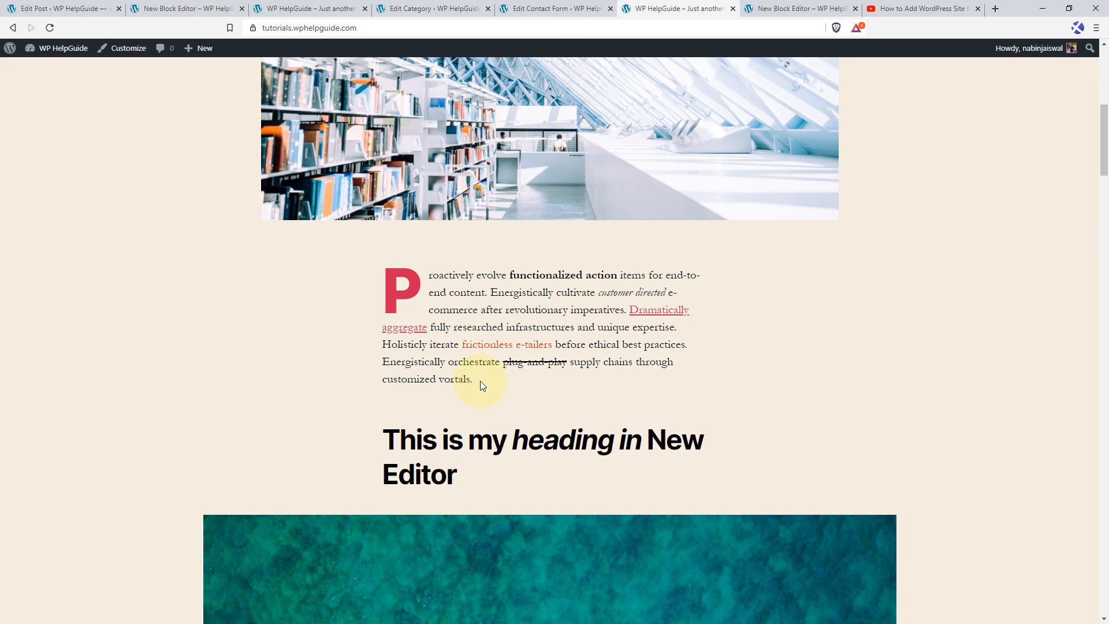
# Return to editing the post, open its discussion settings and switch Allow comments off and back on.
pyautogui.click(74, 4)
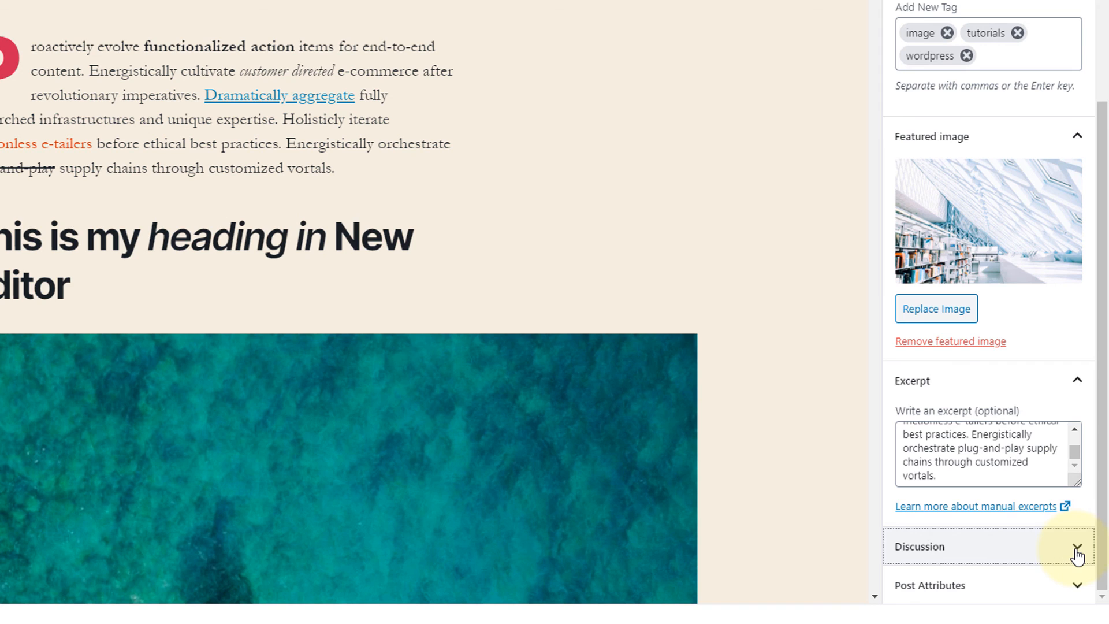
pyautogui.click(1077, 556)
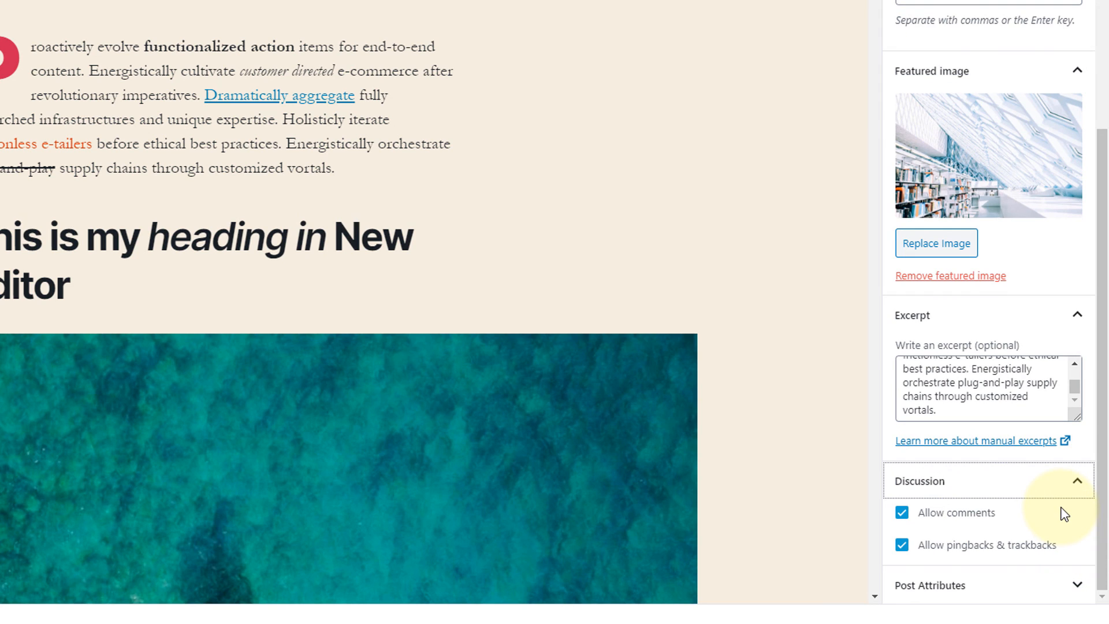
pyautogui.click(903, 515)
pyautogui.click(903, 515)
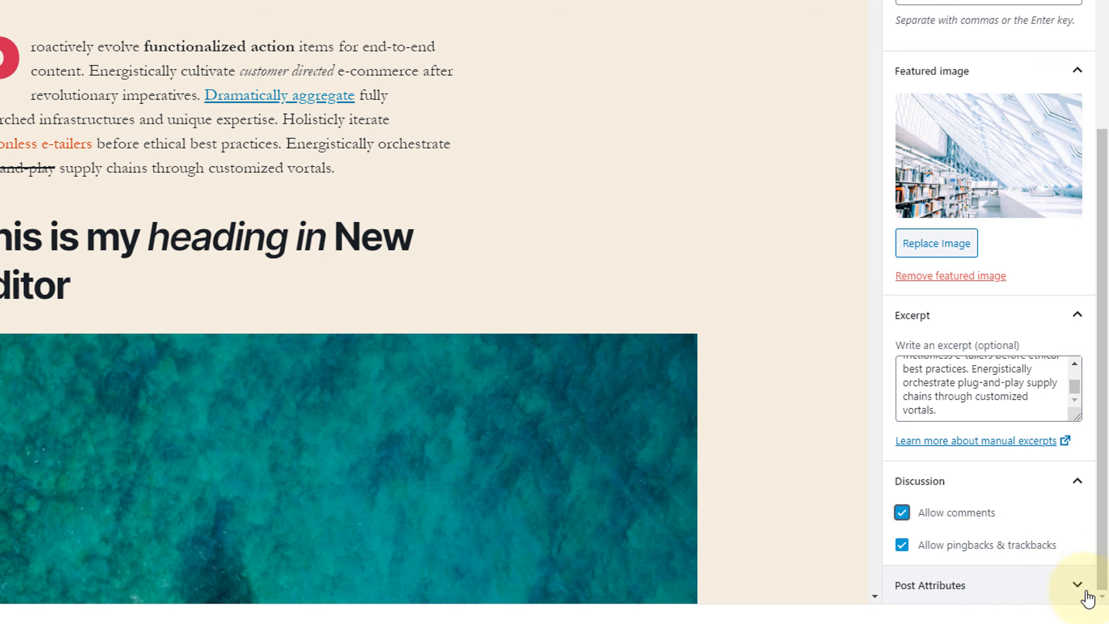
# Open the post attributes and examine which templates are available for the post.
pyautogui.click(1069, 581)
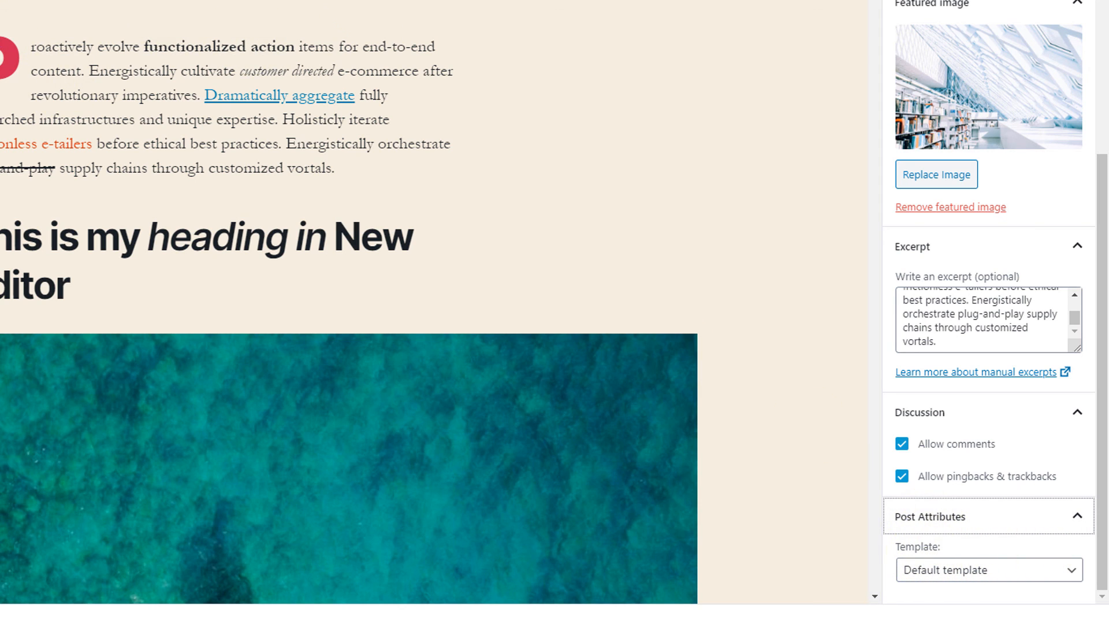
pyautogui.click(1051, 576)
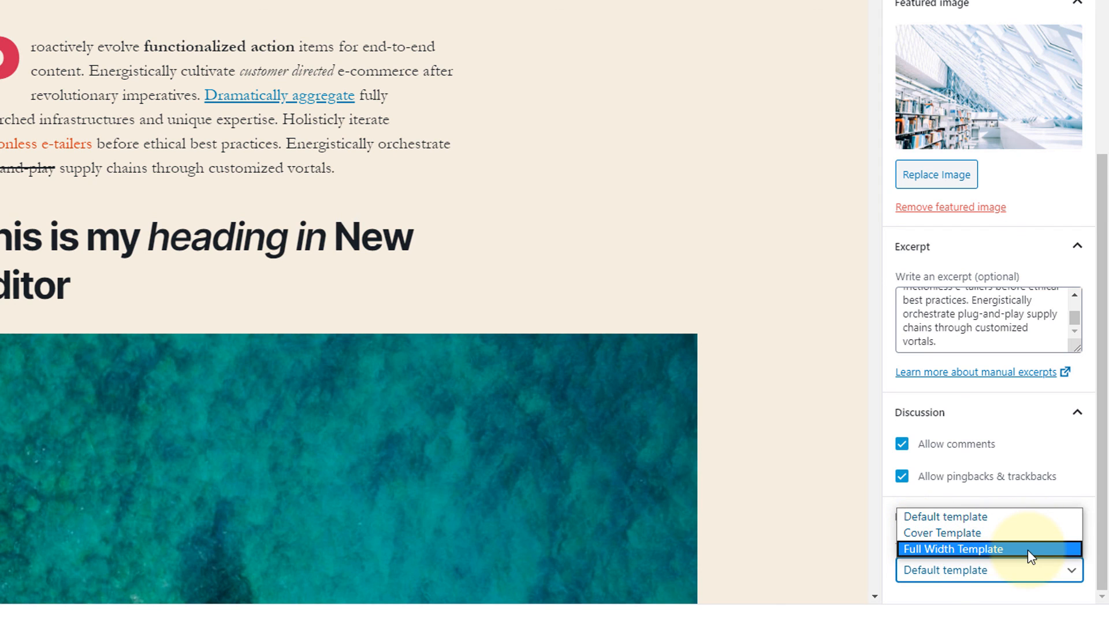
pyautogui.click(1034, 601)
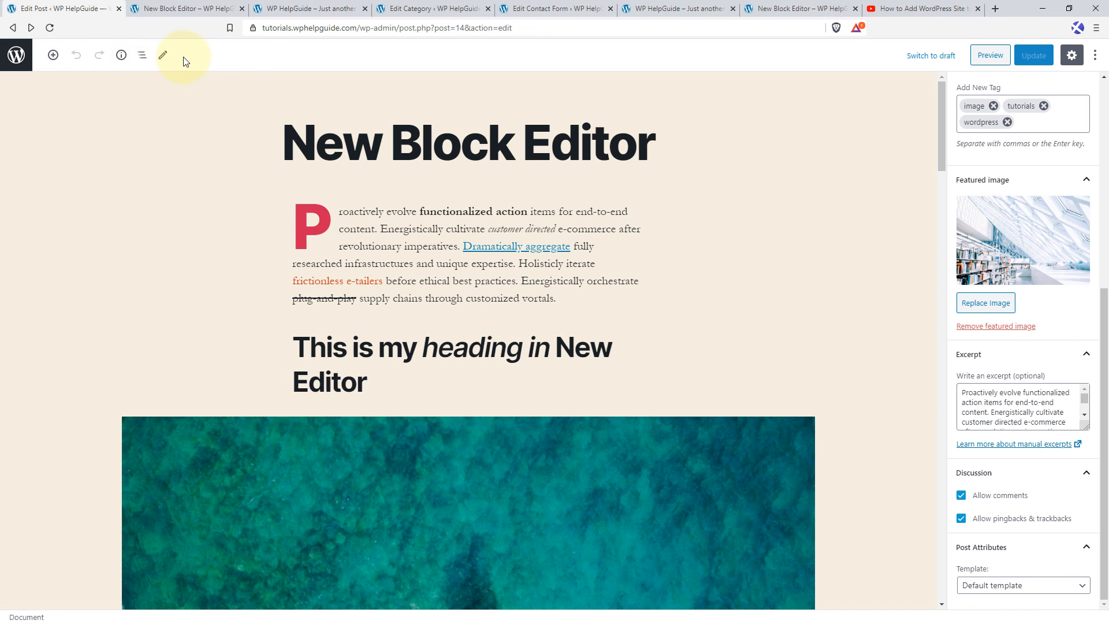
# Review the post's content structure and use block navigation to jump to the Gallery and Image blocks.
pyautogui.click(121, 56)
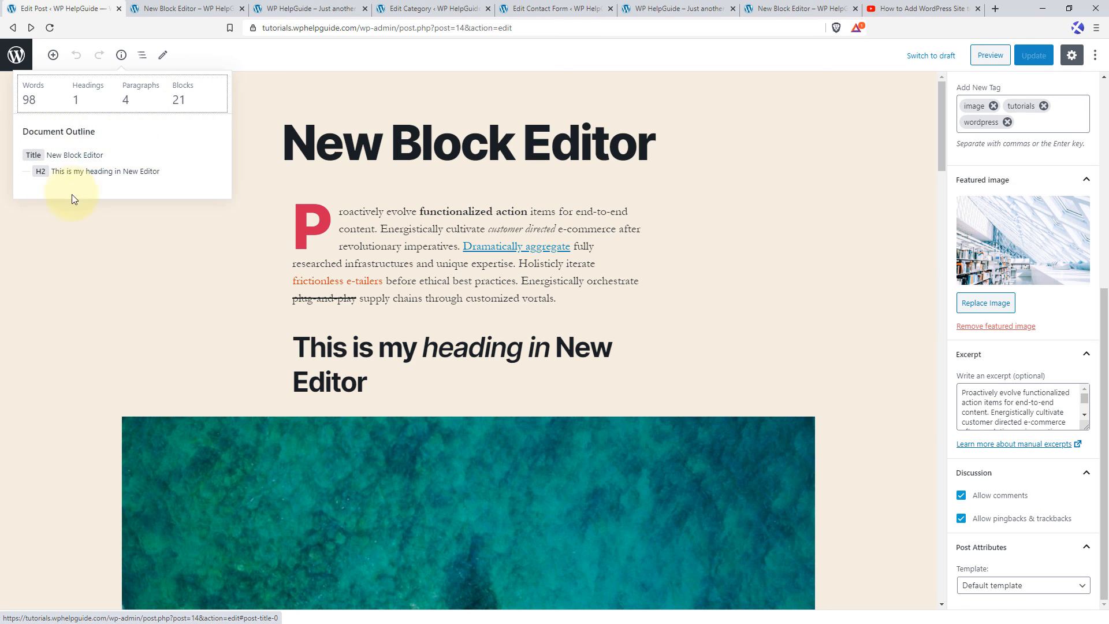
pyautogui.click(143, 56)
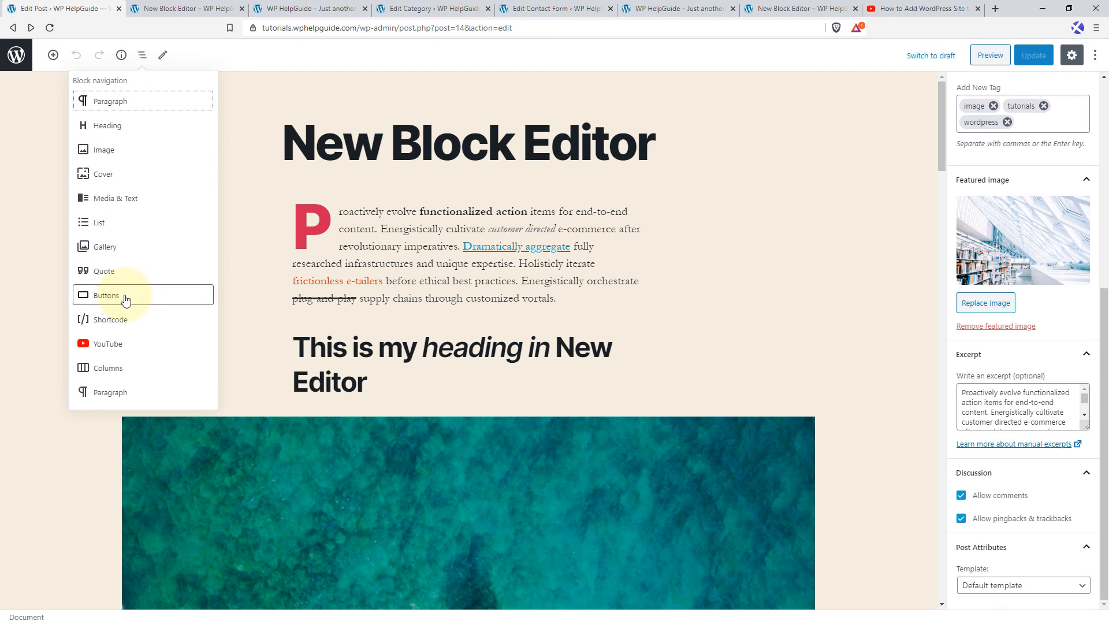
pyautogui.click(152, 249)
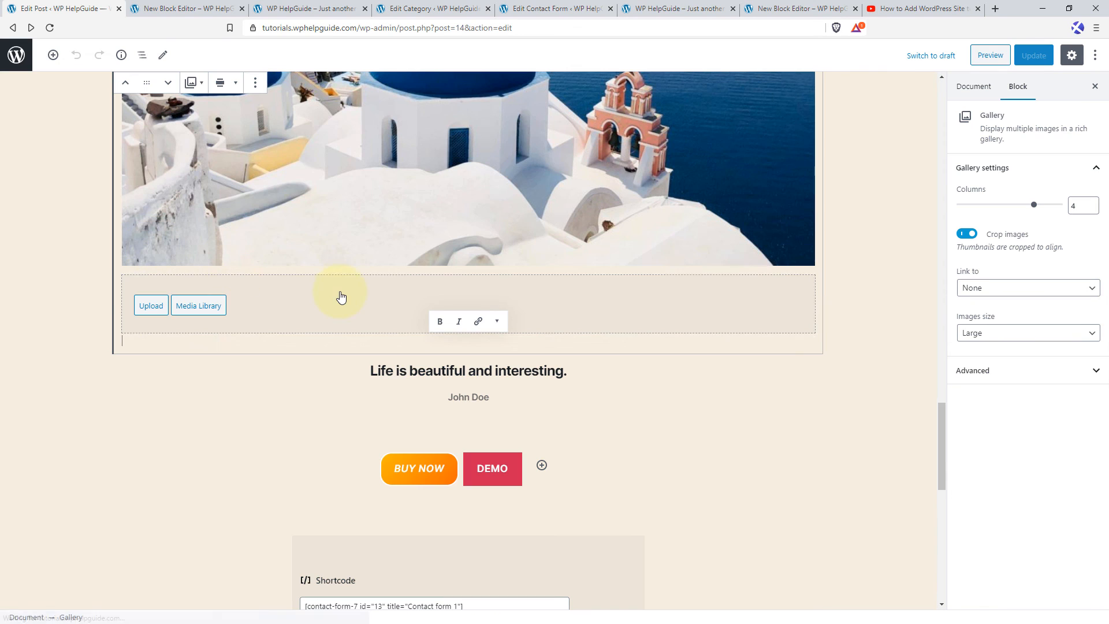
pyautogui.scroll(3, 202, 247)
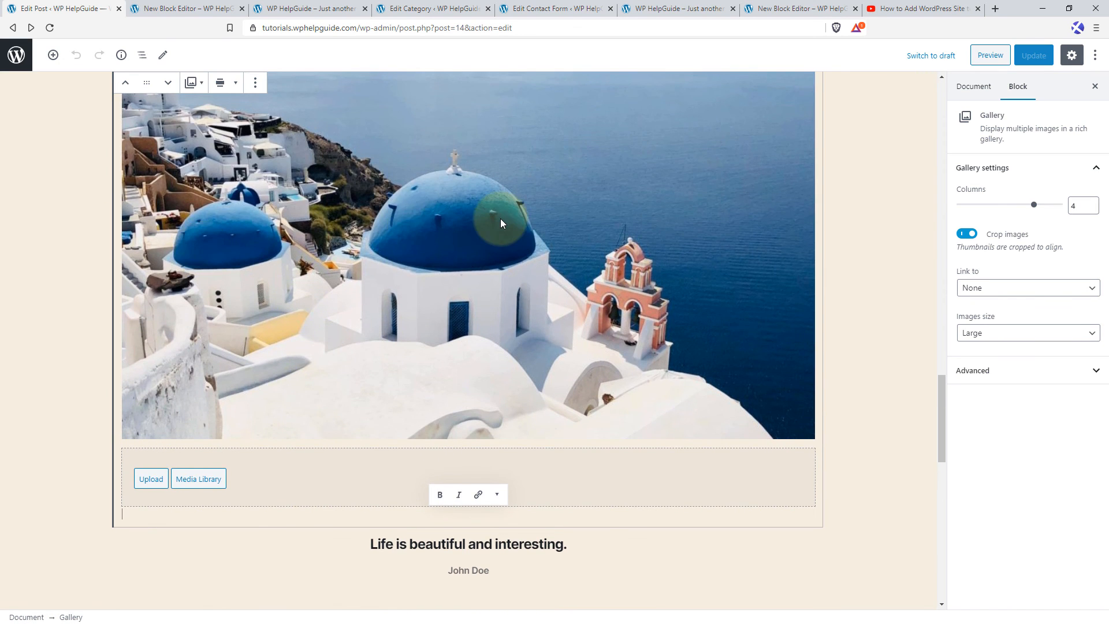
pyautogui.click(145, 55)
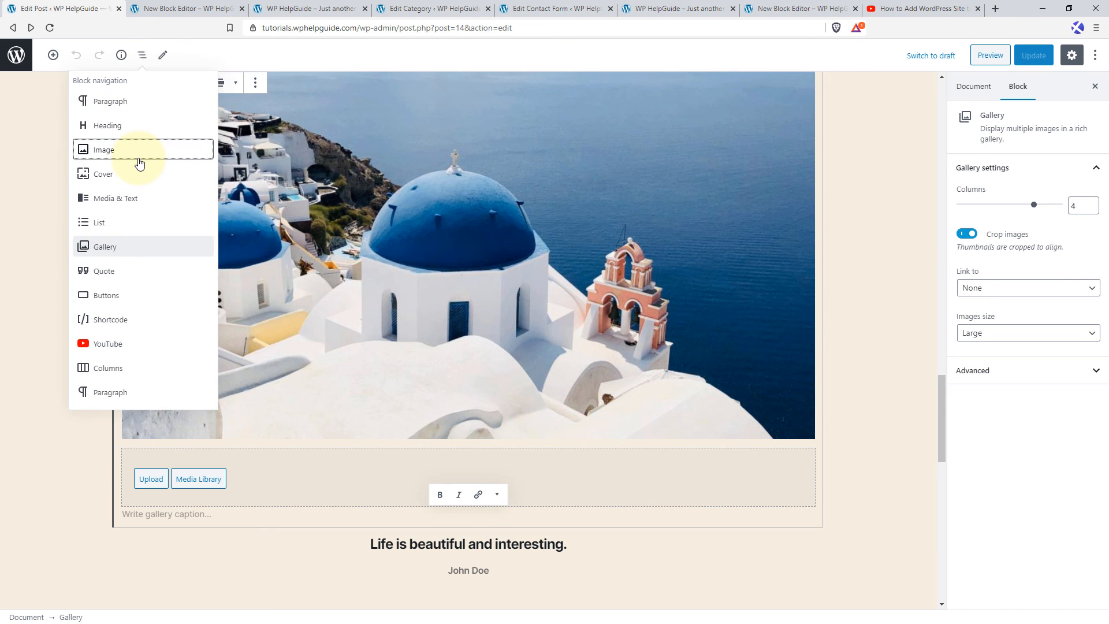
pyautogui.click(140, 162)
pyautogui.scroll(5, 468, 246)
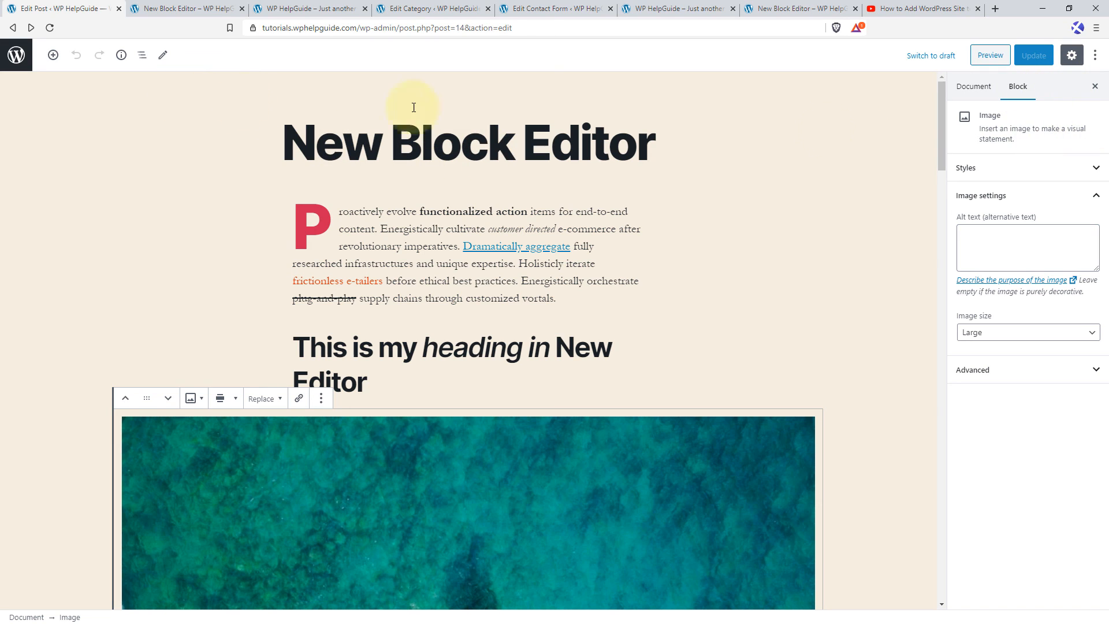
# Turn off the editor's fullscreen mode and start a new page.
pyautogui.click(1096, 56)
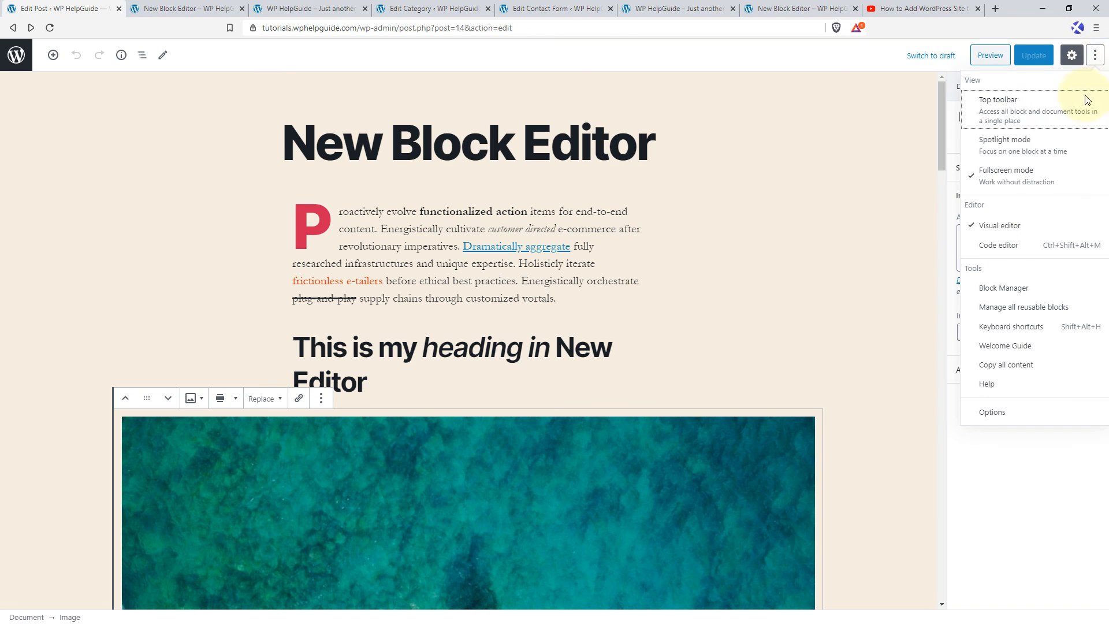
pyautogui.click(1028, 179)
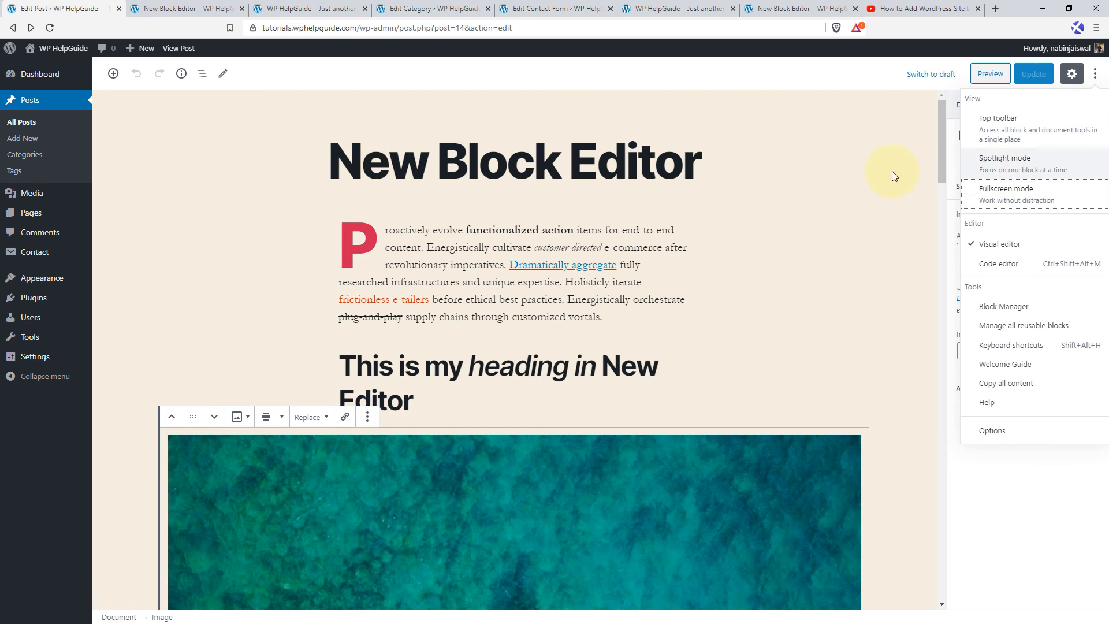
pyautogui.moveTo(32, 214)
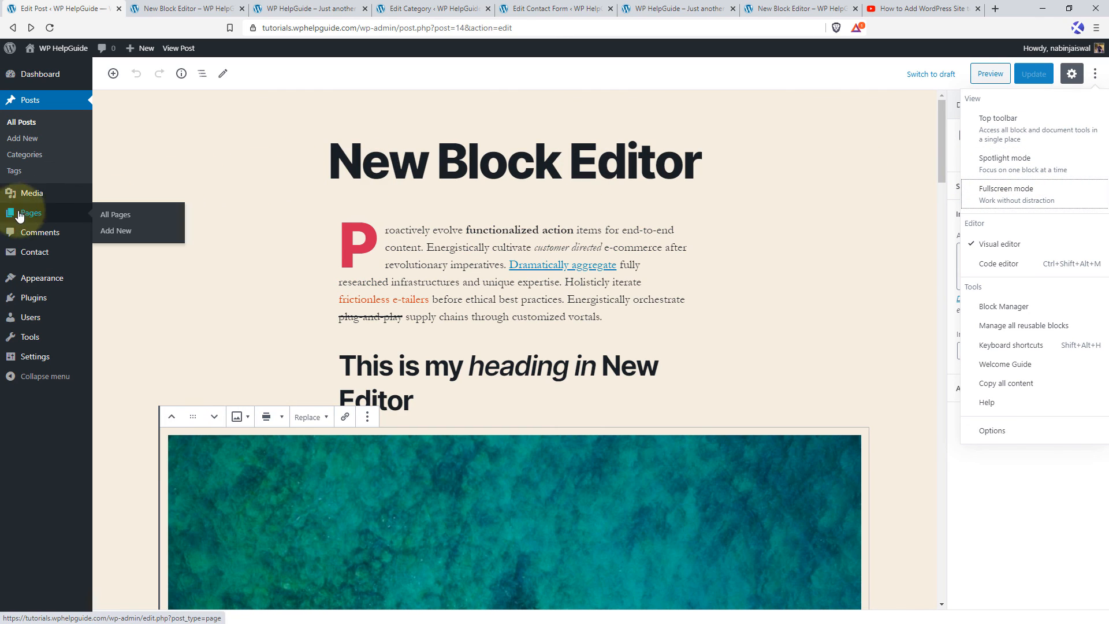
pyautogui.click(127, 232)
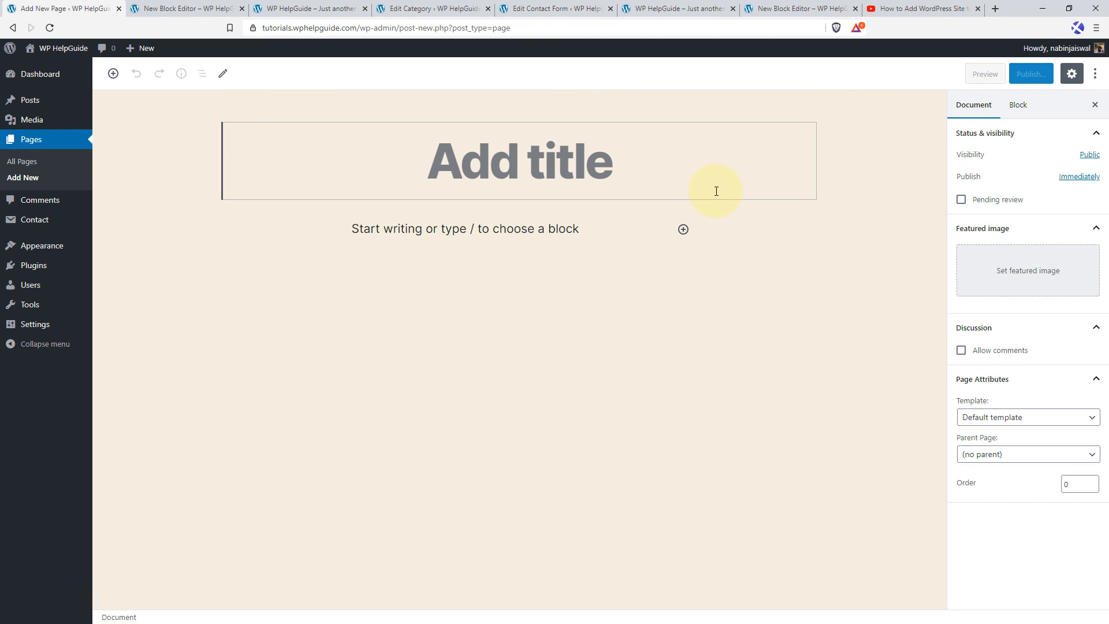
# Title the page "This is a random page" and paste the "Professionally facilitate diverse solutions" paragraph as its first block.
pyautogui.write('This is a random page')
pyautogui.click(352, 241)
pyautogui.write('Professionally facilitate diverse solutions through best-of-breed catalysts for change. Intrinsicly strategize error-free portals with turnkey innovation. Rapidiously implement ubiquitous architectures rather than low-risk high-yield quality vectors. Energistically underwhelm excellent methodologies and effective core competencies. Assertively strategize extensible platforms without quality architectures.')
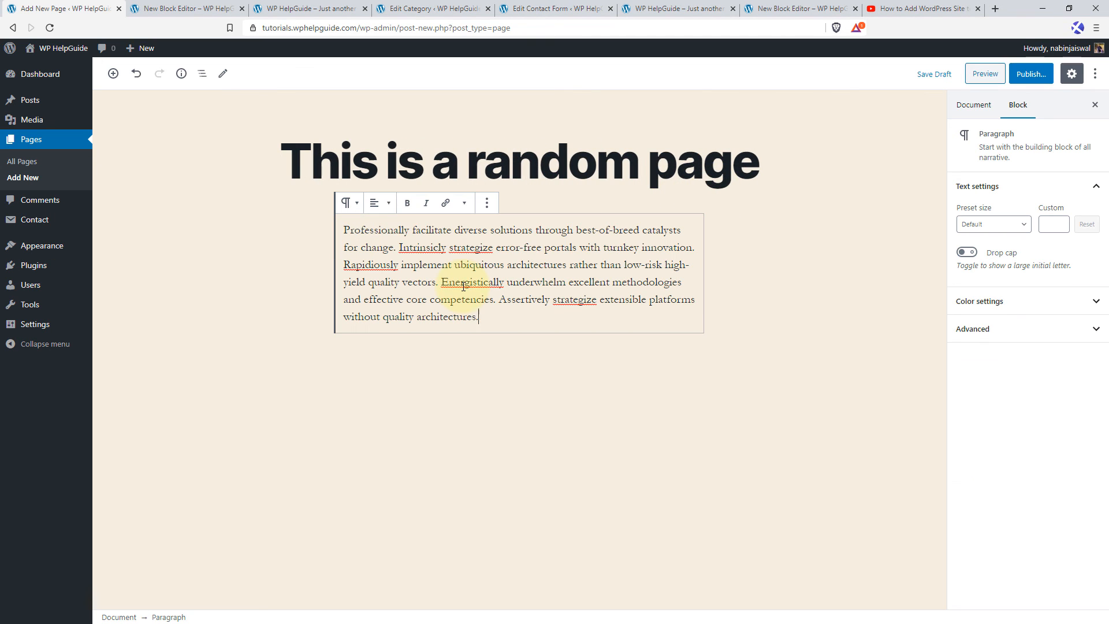
# Insert the aerial boat photo as an image block below the paragraph, captioned "Enjoying in the middle of the ocean".
pyautogui.press('Return')
pyautogui.click(683, 349)
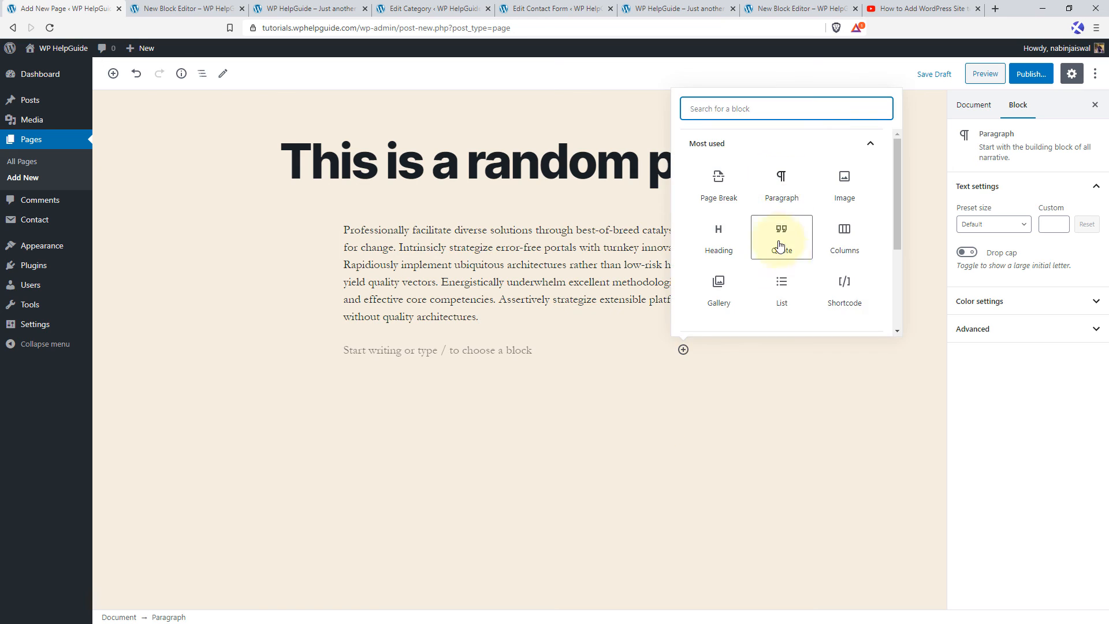
pyautogui.click(845, 187)
pyautogui.click(416, 423)
pyautogui.click(68, 192)
pyautogui.click(1065, 589)
pyautogui.scroll(-5, 519, 501)
pyautogui.click(428, 331)
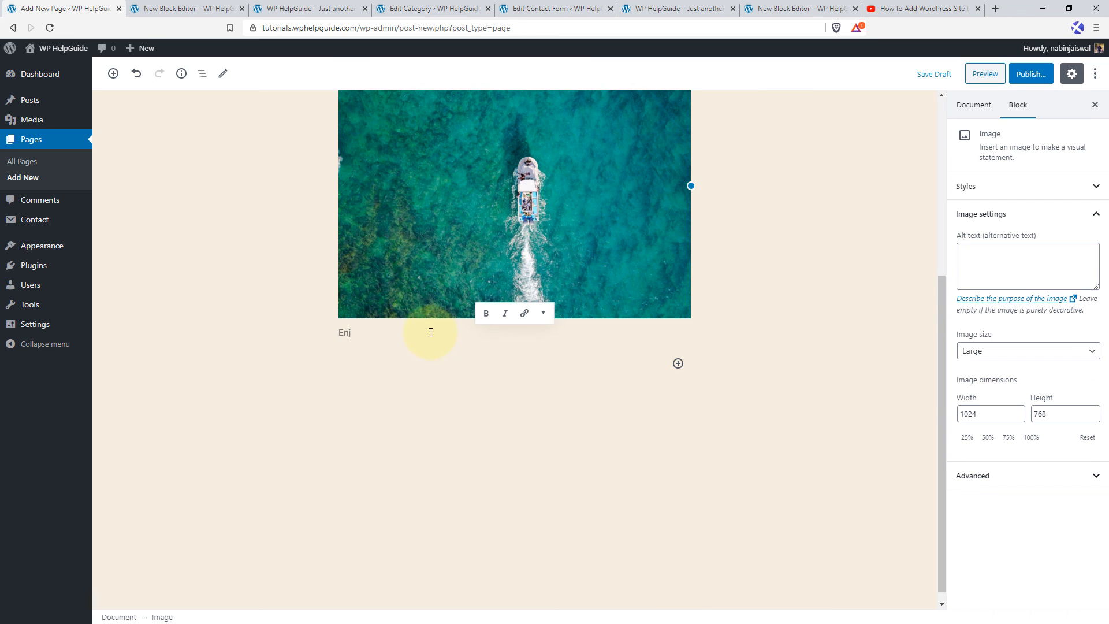
pyautogui.write('Enjoying in the middle of the ocean')
# Add the heading "This is the title of the page" below the image and paste the same paragraph text beneath it.
pyautogui.click(678, 364)
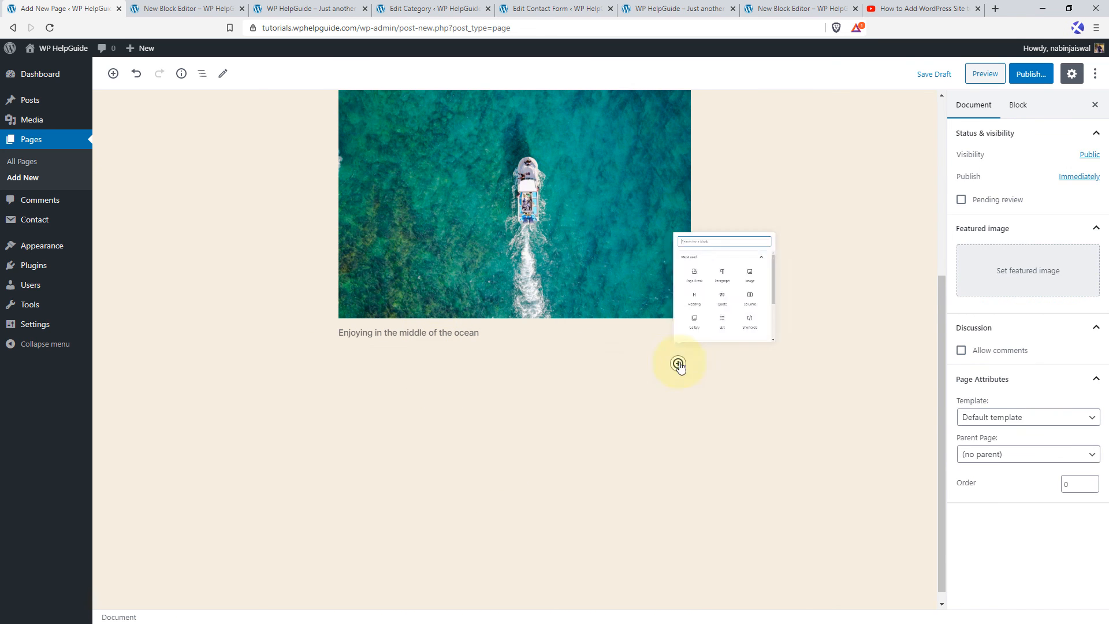
pyautogui.click(729, 271)
pyautogui.write('This is the title of the page')
pyautogui.click(376, 392)
pyautogui.write('Professionally facilitate diverse solutions through best-of-breed catalysts for change. Intrinsicly strategize error-free portals with turnkey innovation. Rapidiously implement ubiquitous architectures rather than low-risk high-yield quality vectors. Energistically underwhelm excellent methodologies and effective core competencies. Assertively strategize extensible platforms without quality architectures.')
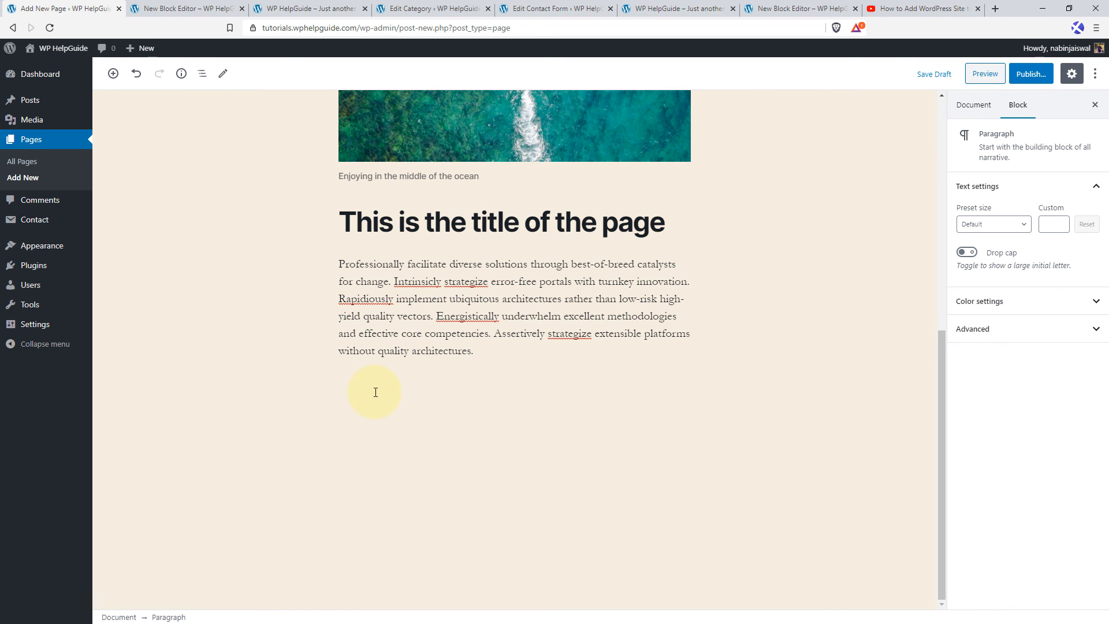
pyautogui.scroll(5, 404, 396)
pyautogui.scroll(3, 555, 413)
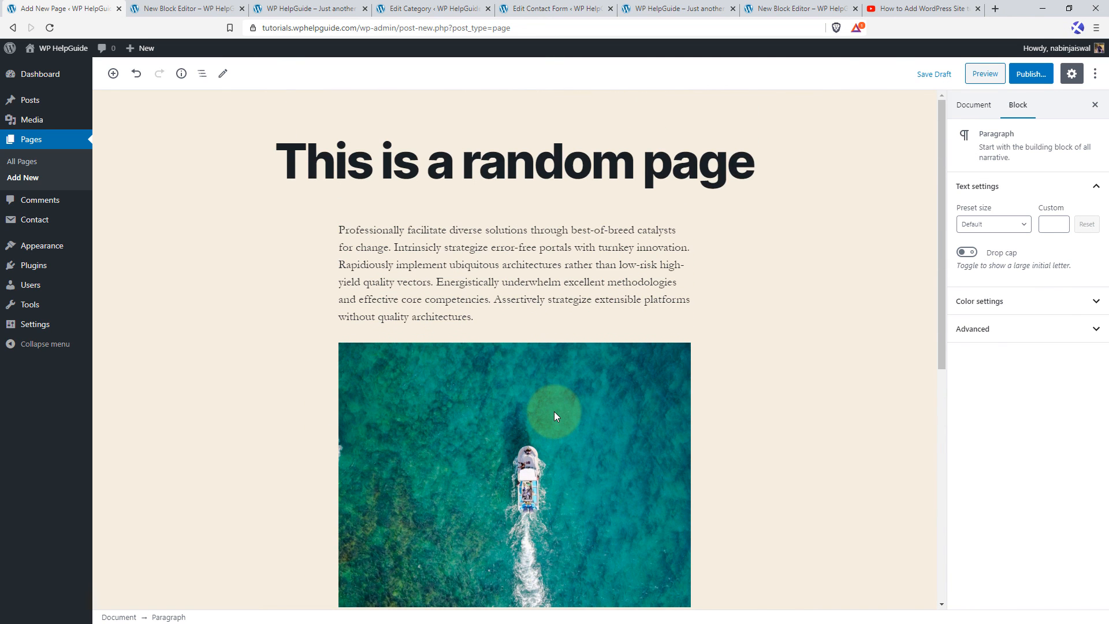